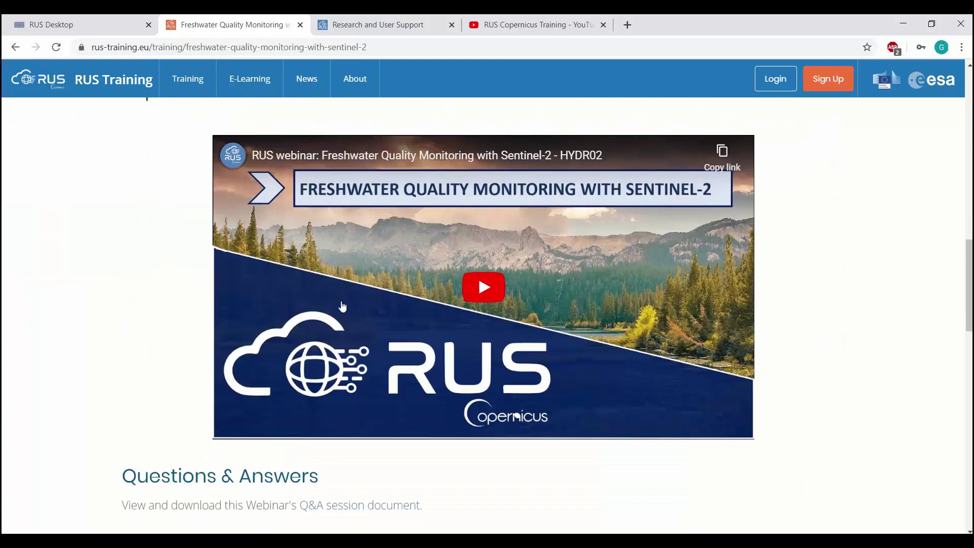
Look over the Freshwater Quality Monitoring webinar's Q&A section and the recent courses on the RUS Training E-Learning page.
scroll(203, 334, down, 3)
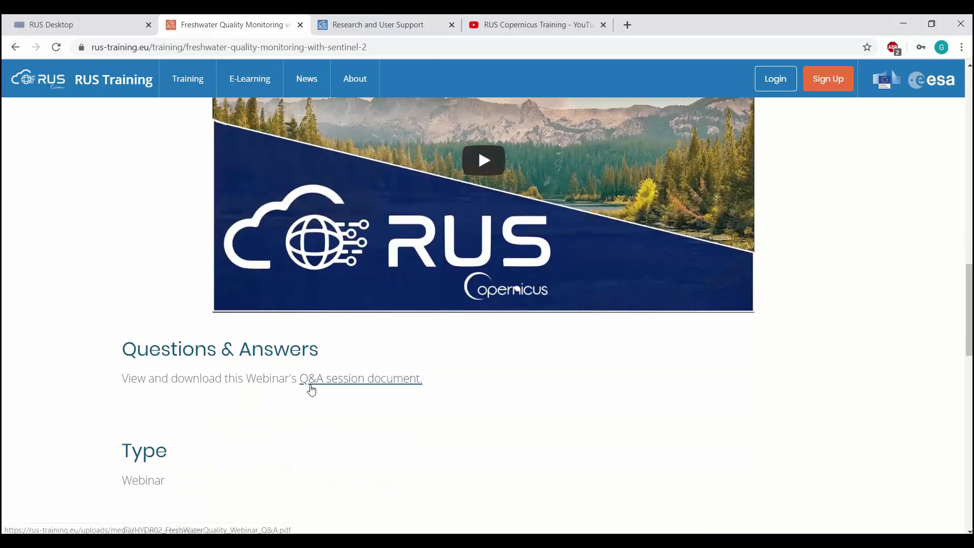
key(alt+Left)
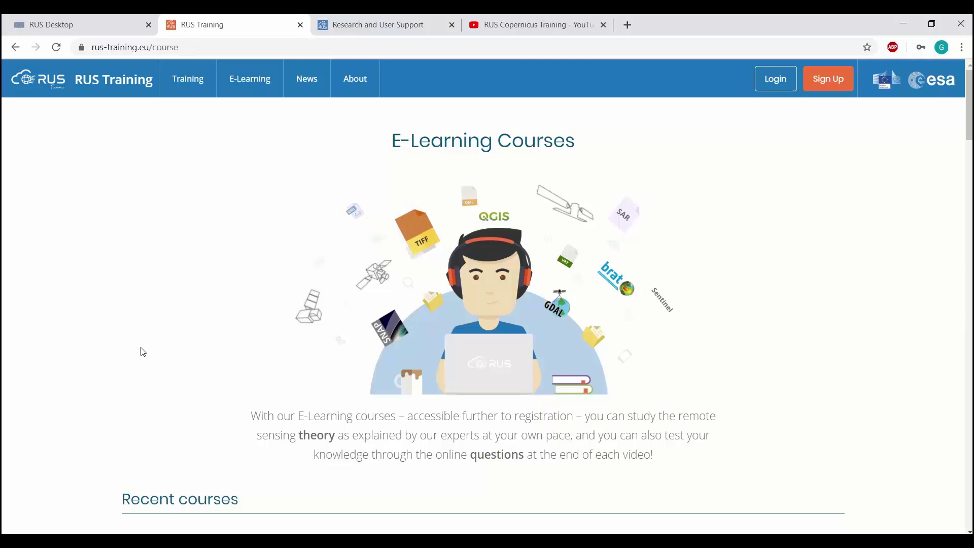
scroll(139, 353, down, 5)
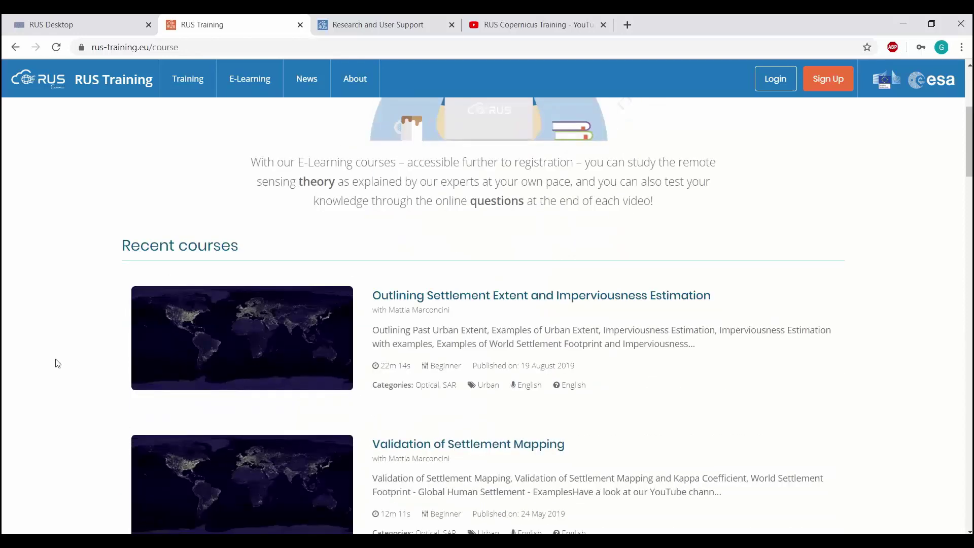
scroll(58, 364, up, 5)
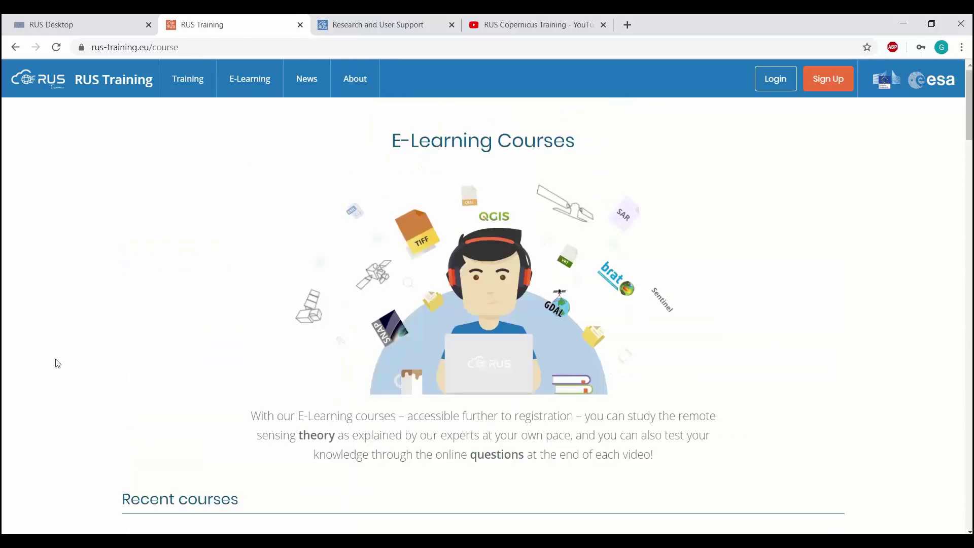
Switch to the RUS Research and User Support portal and log in through Copernicus Single Sign-On with the saved credentials.
click(374, 33)
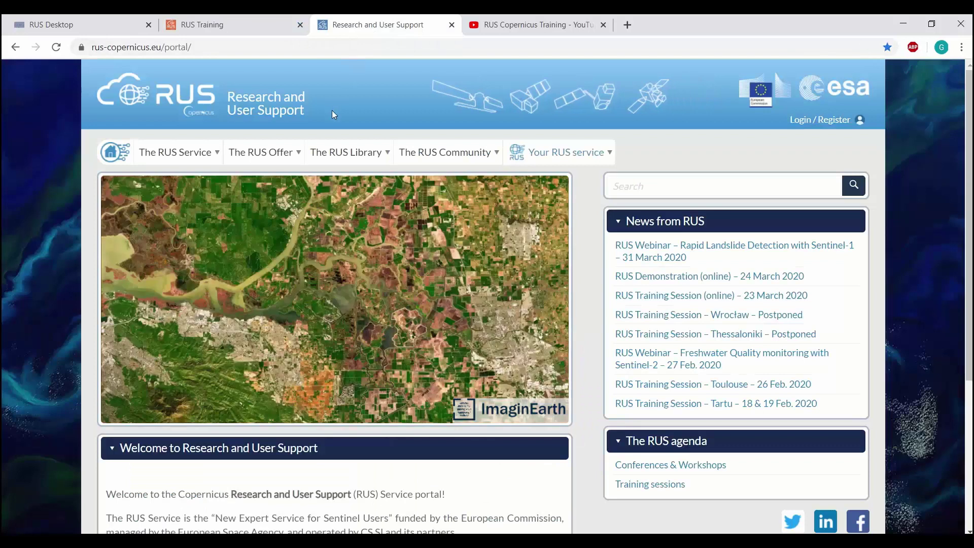
mouse_move(445, 152)
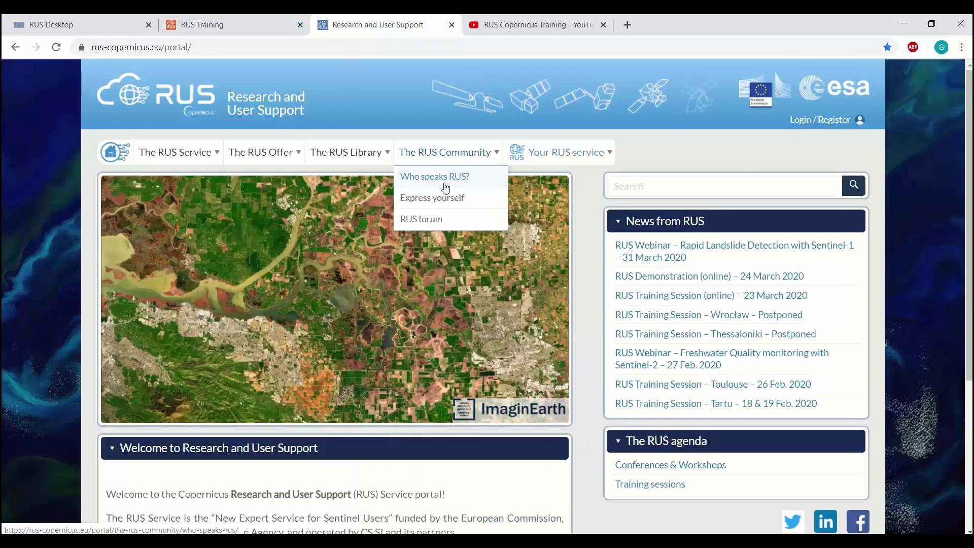
click(797, 127)
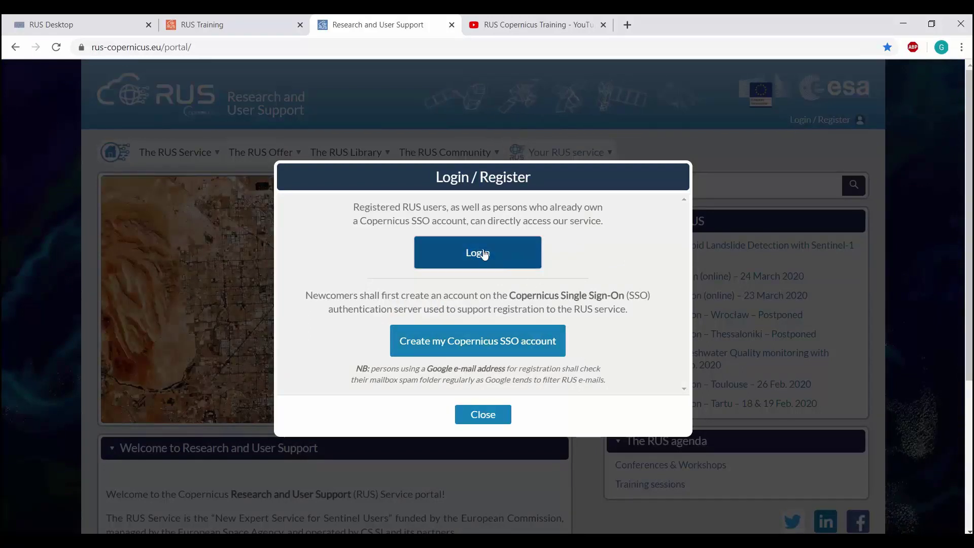
click(481, 253)
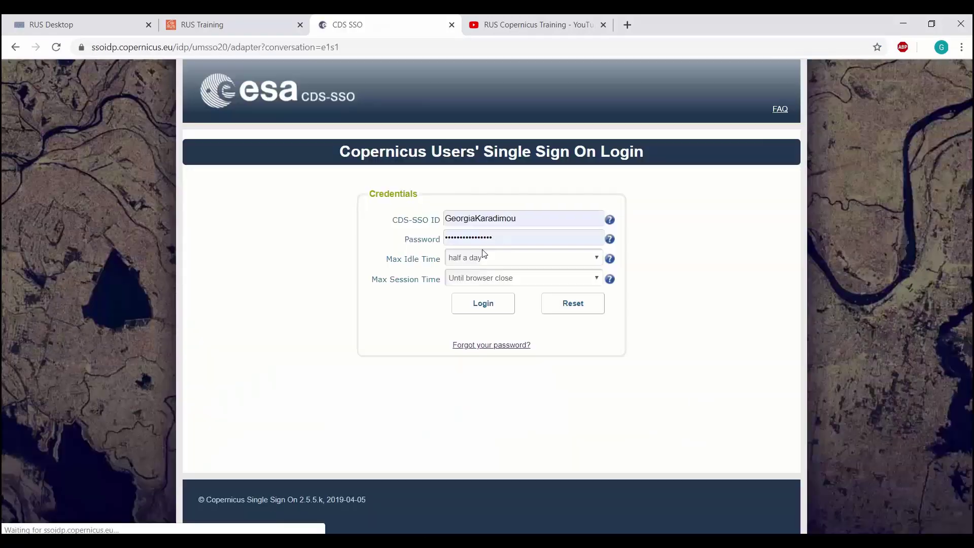
click(491, 308)
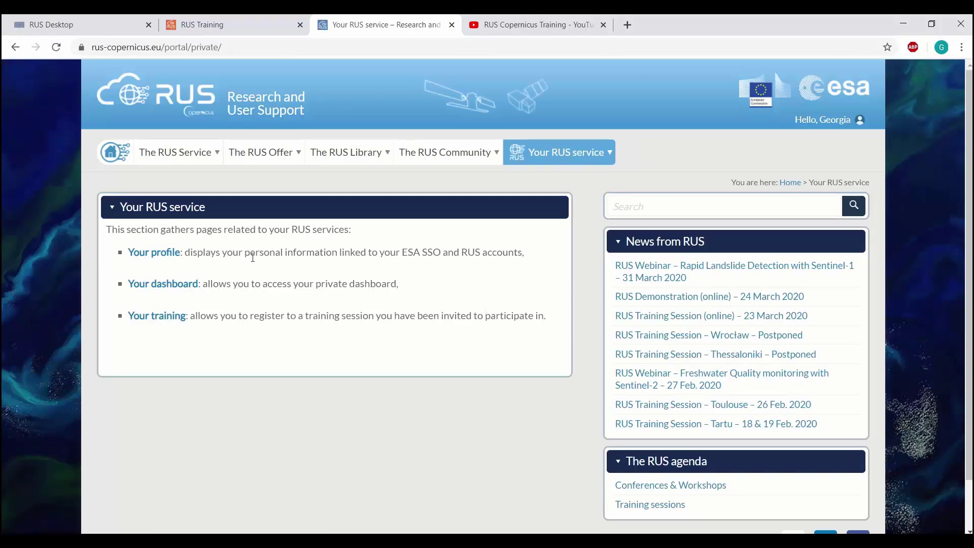
Open the Learn by yourself page of the RUS Library and review the list of RUS lectures.
mouse_move(335, 151)
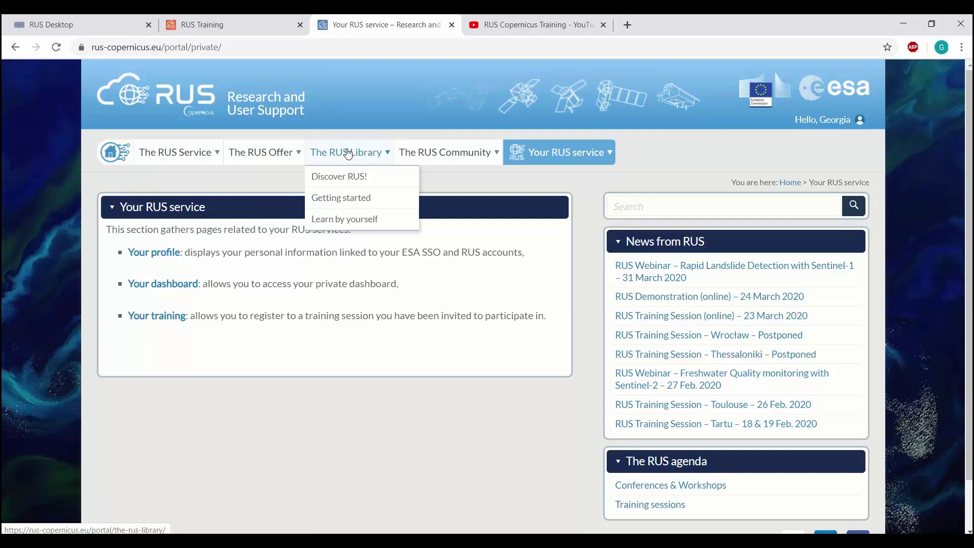
click(355, 218)
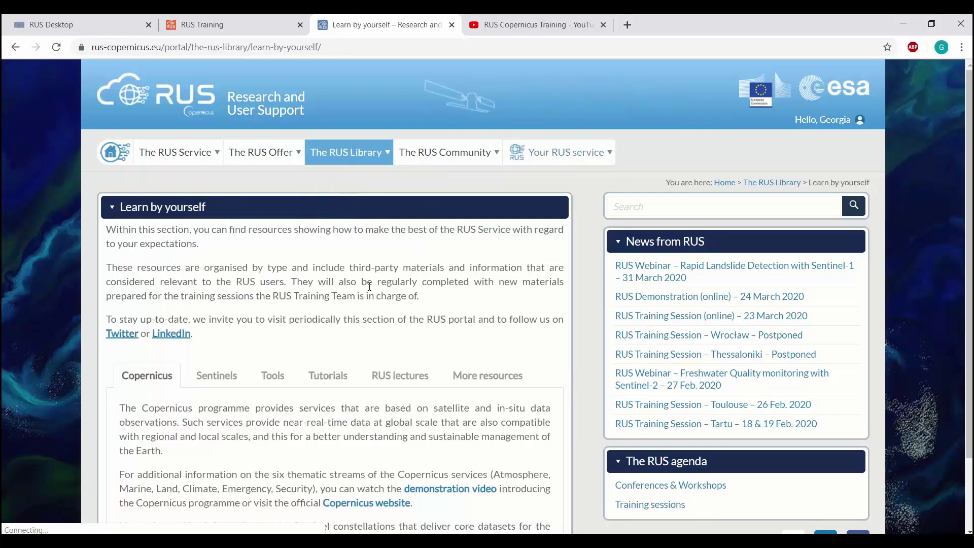
click(396, 376)
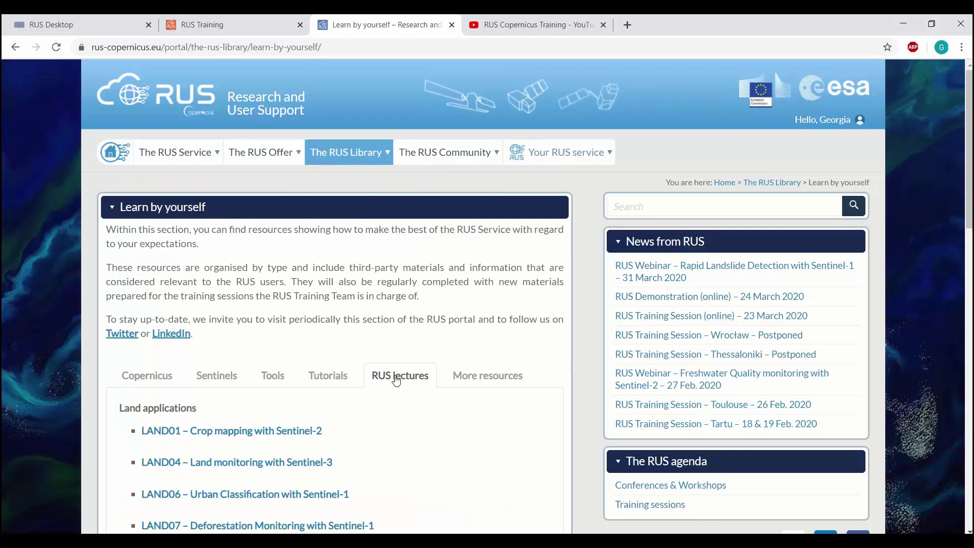
scroll(394, 381, down, 3)
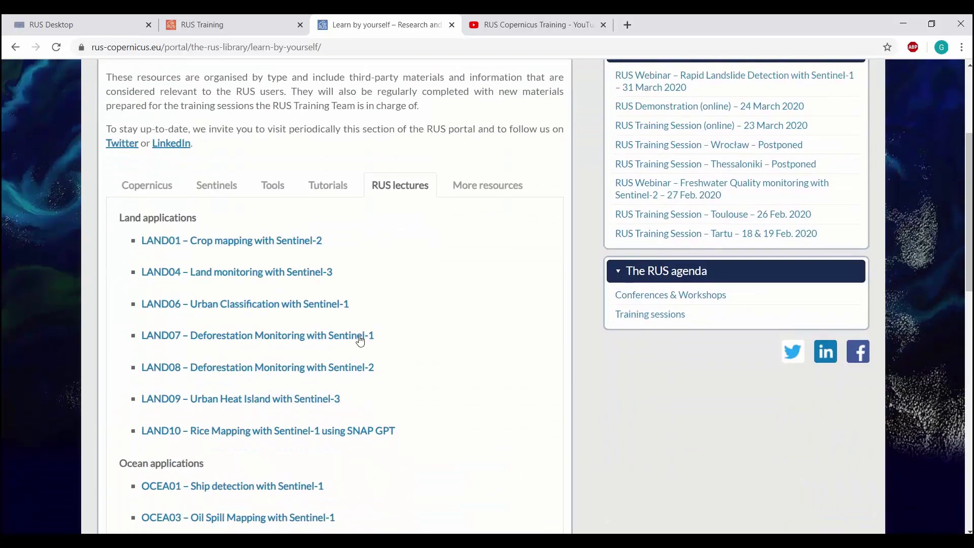
scroll(360, 337, down, 3)
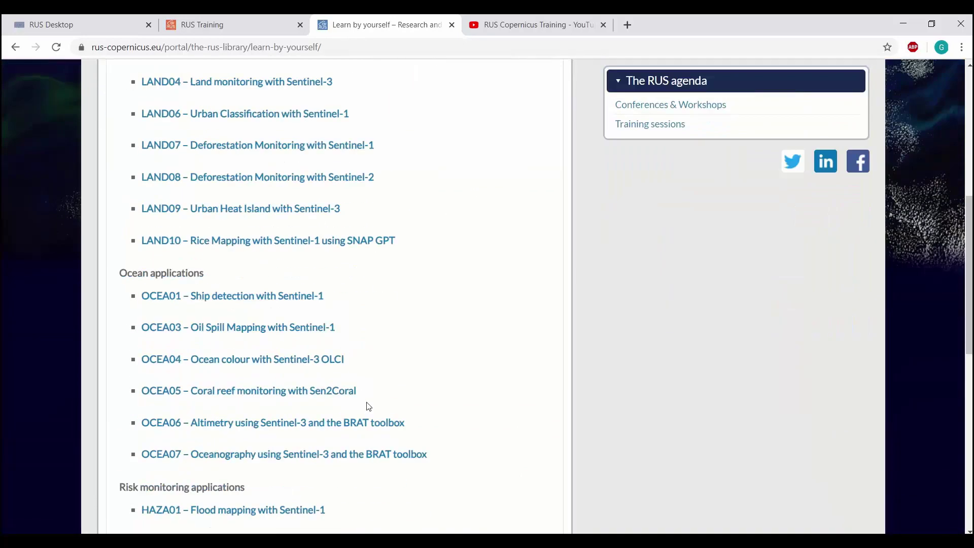
scroll(369, 407, up, 6)
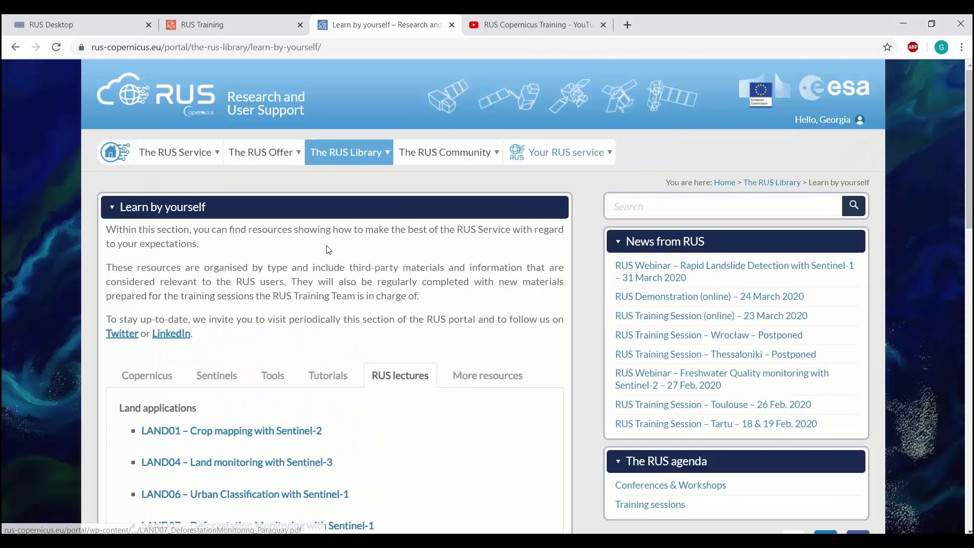
Look through the RUS Offer options and open the private dashboard of the RUS service.
mouse_move(271, 154)
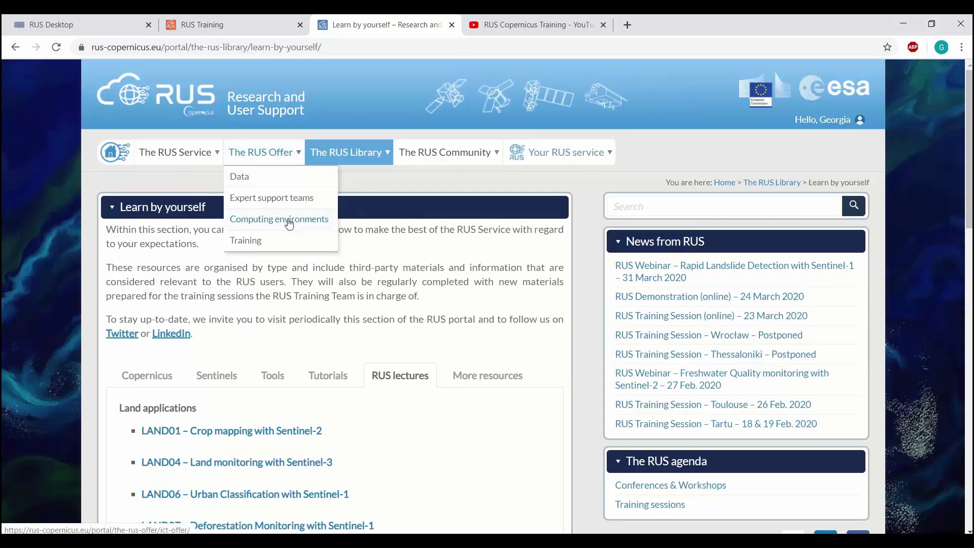
mouse_move(204, 159)
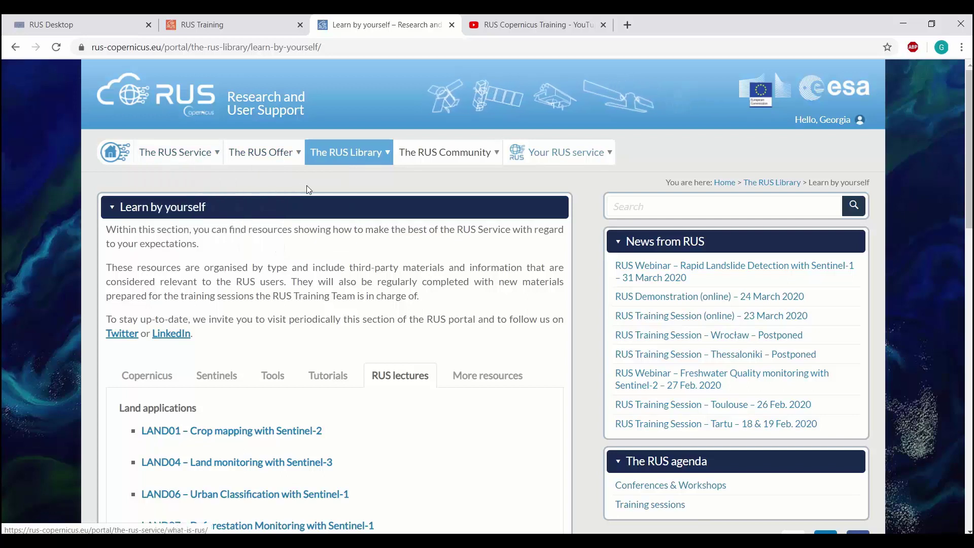
mouse_move(534, 155)
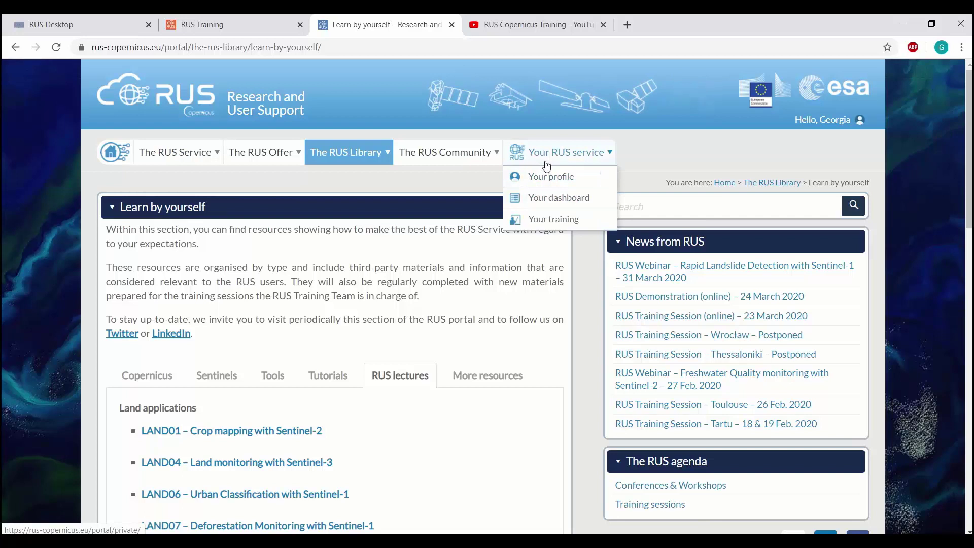
click(550, 199)
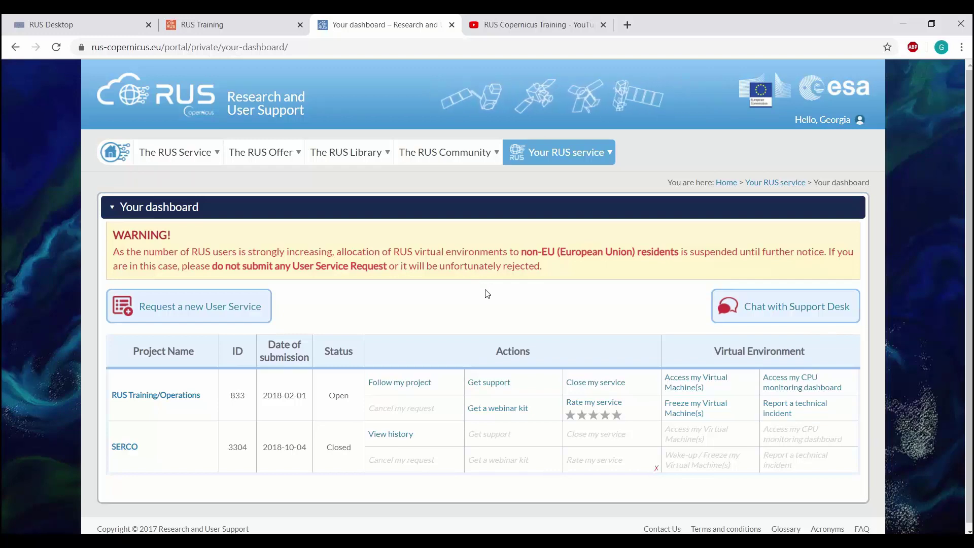
Switch to the RUS Copernicus Training YouTube channel and look over its uploaded webinar videos.
click(582, 32)
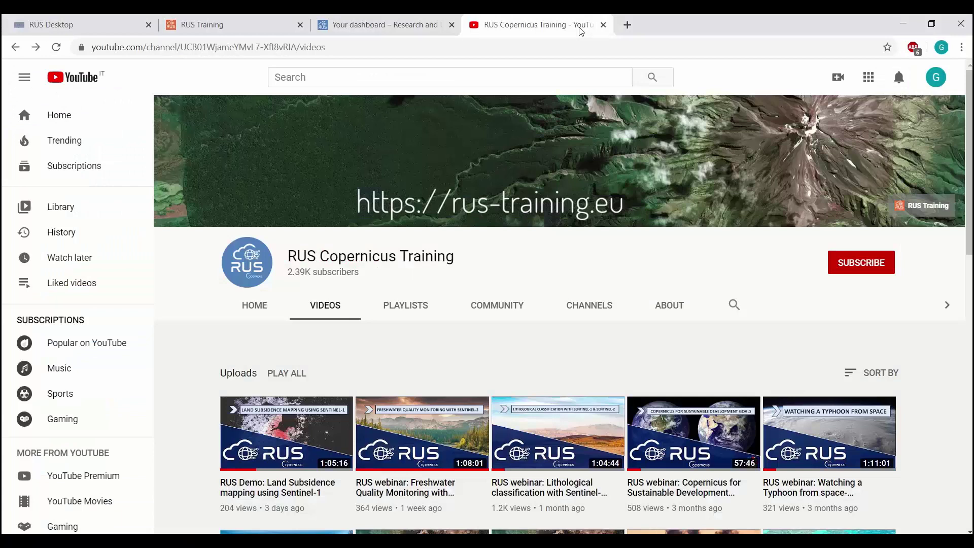
scroll(454, 336, down, 3)
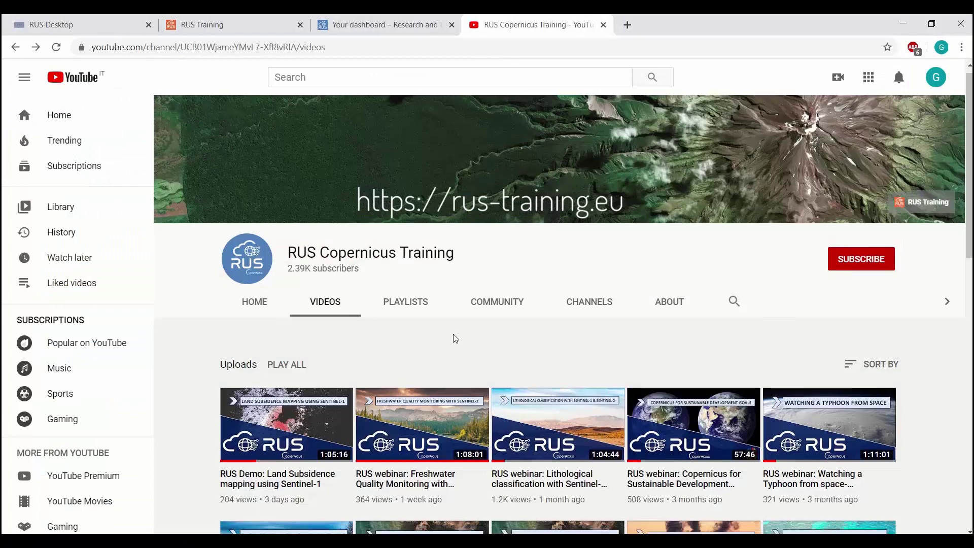
scroll(454, 339, down, 1)
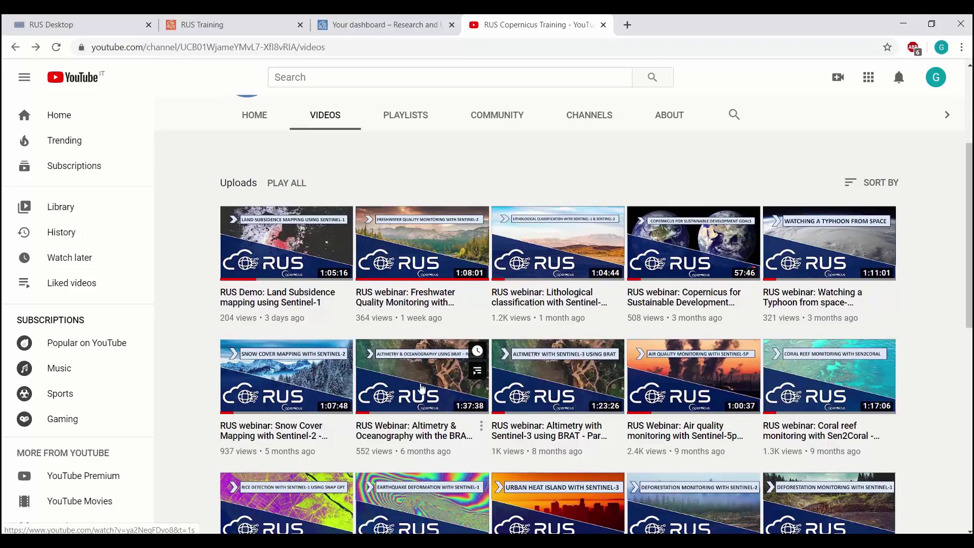
scroll(400, 467, down, 1)
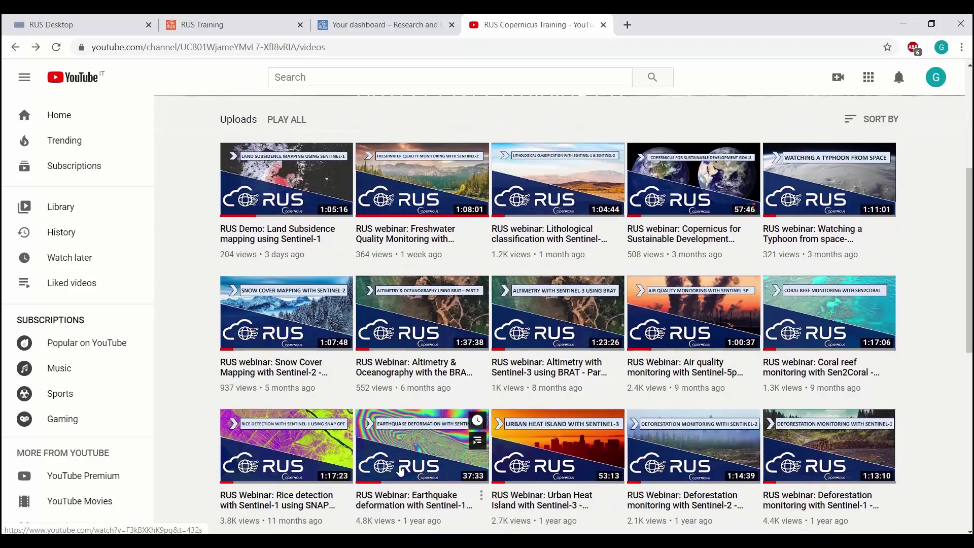
scroll(400, 469, up, 4)
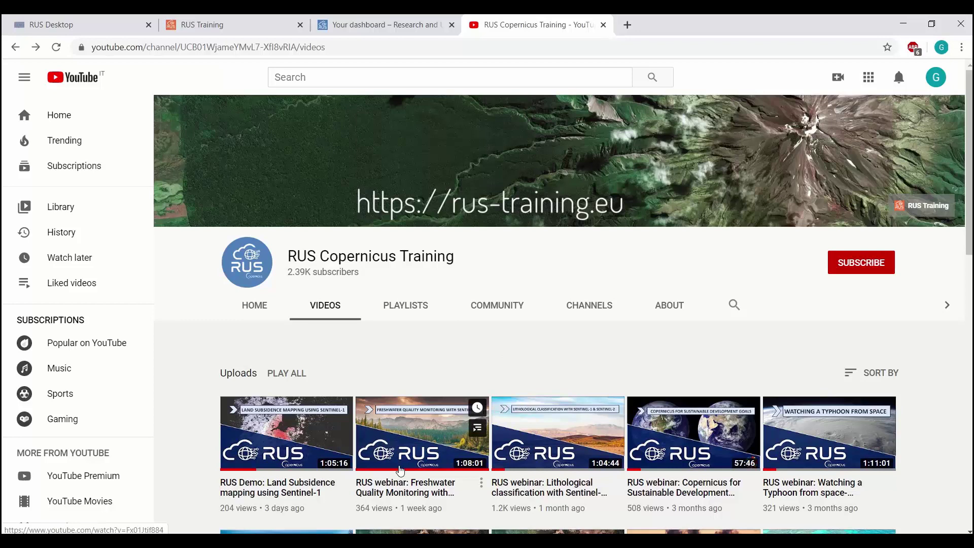
Switch to the RUS Desktop virtual machine and display it in full screen.
click(98, 28)
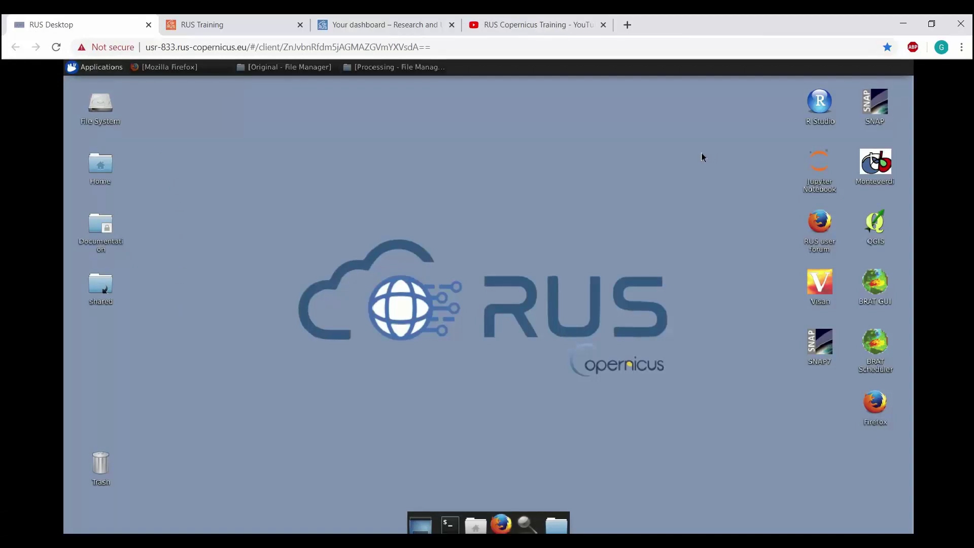
click(961, 47)
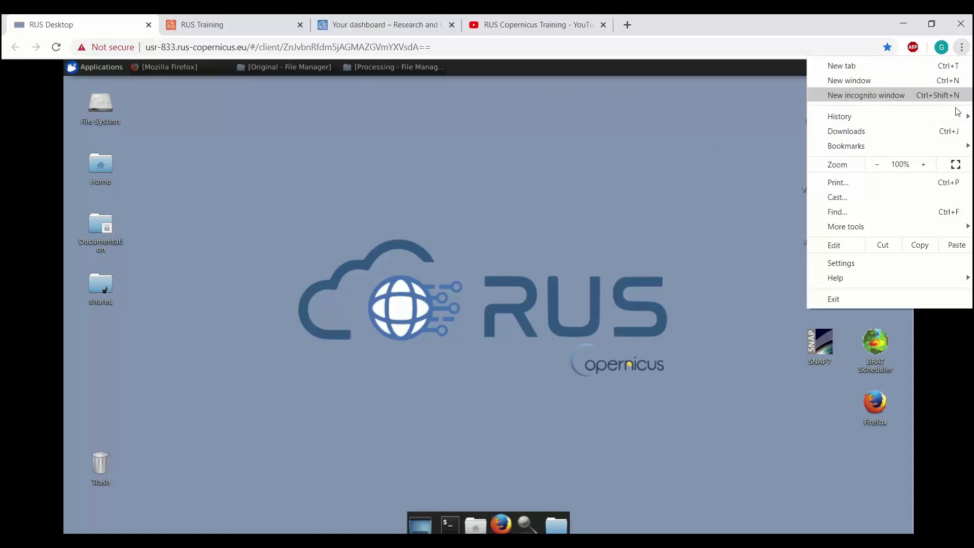
click(955, 165)
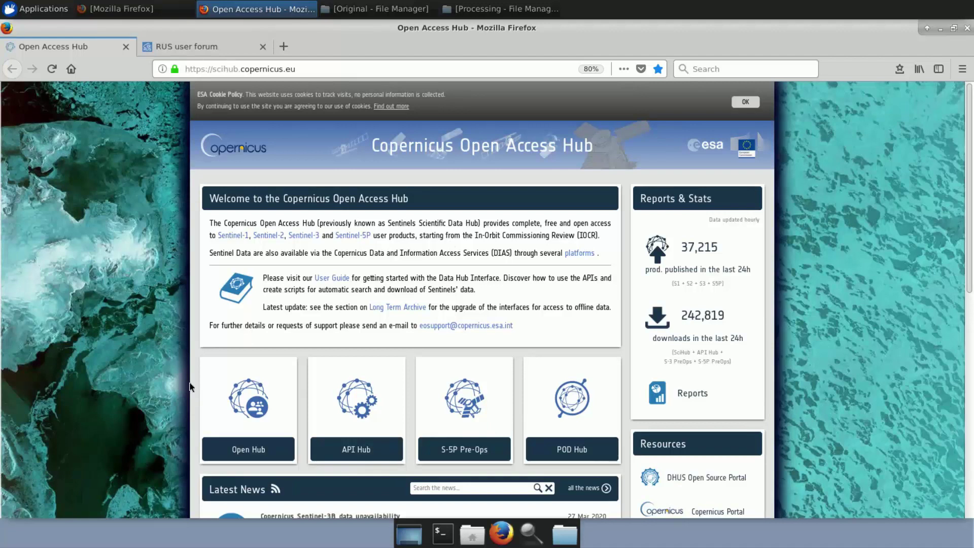
View the RUS user forum in Firefox, return to the Copernicus Open Access Hub and enter its Open Hub map.
click(187, 48)
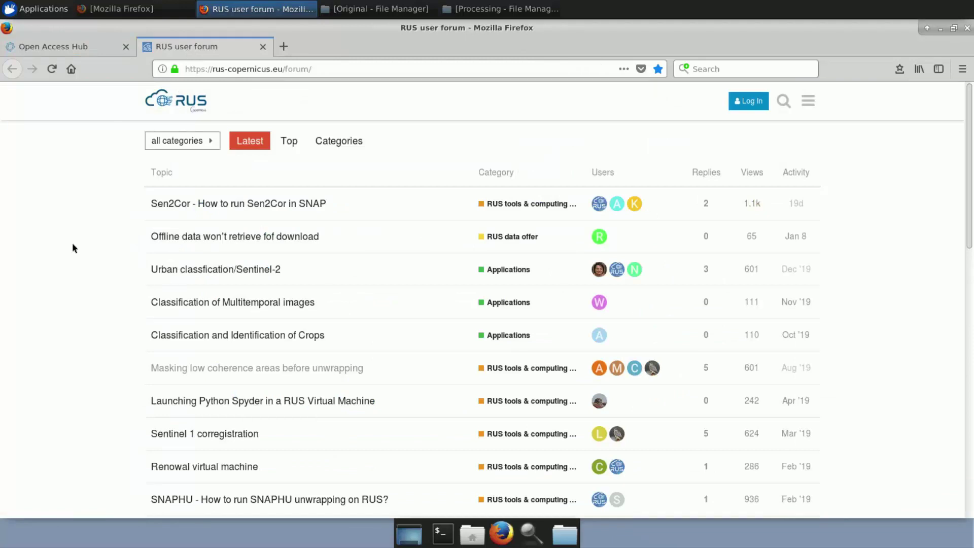
click(72, 48)
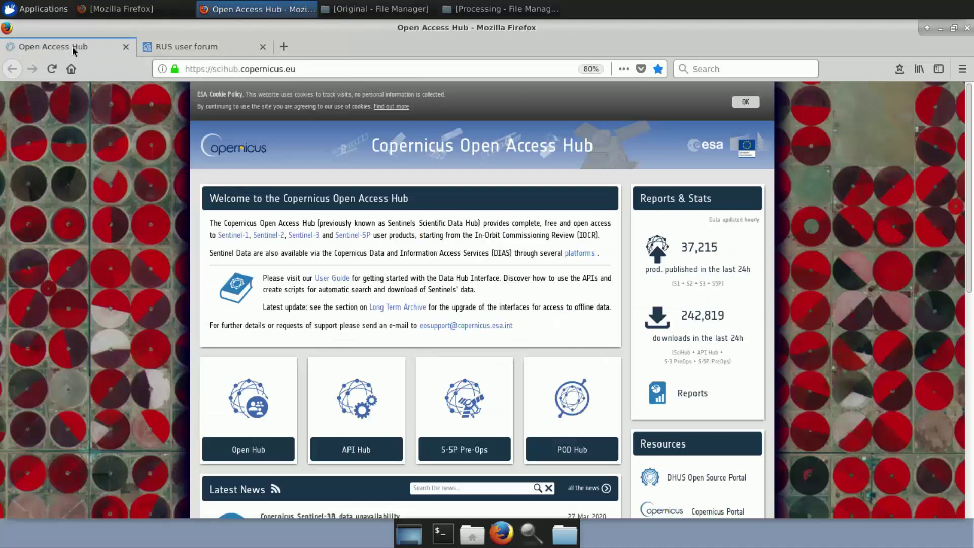
click(248, 394)
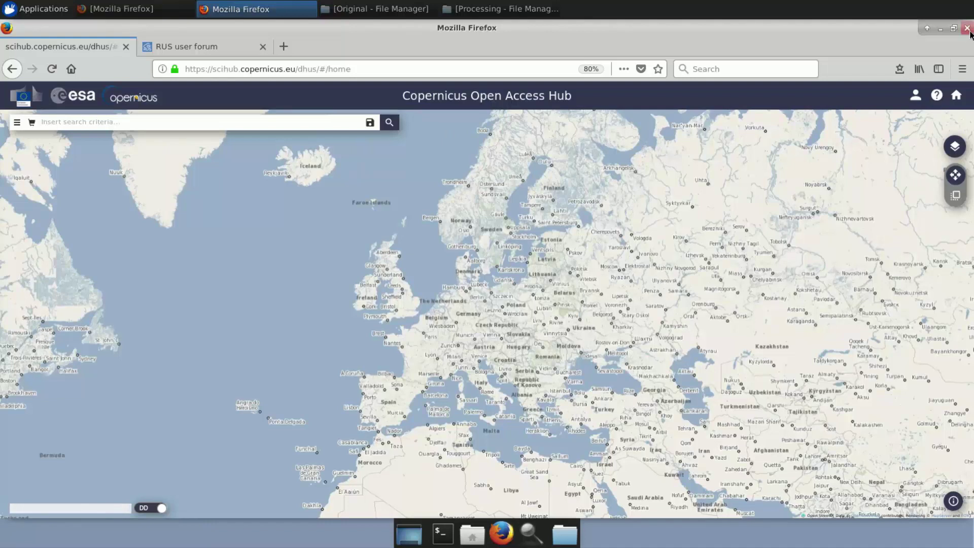
Close the current Firefox window with both its tabs and bring up the other window with the prepared Sentinel-1 search.
click(968, 31)
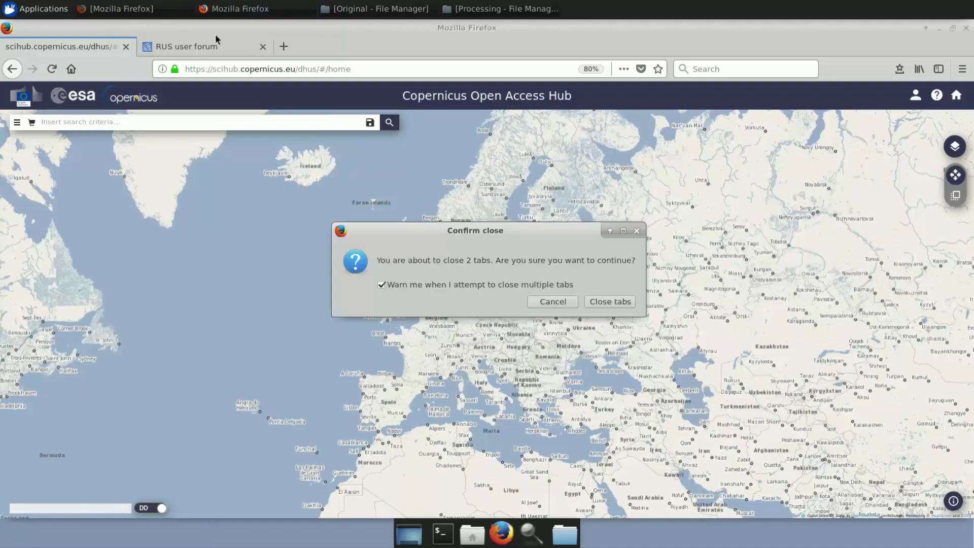
click(612, 301)
click(146, 11)
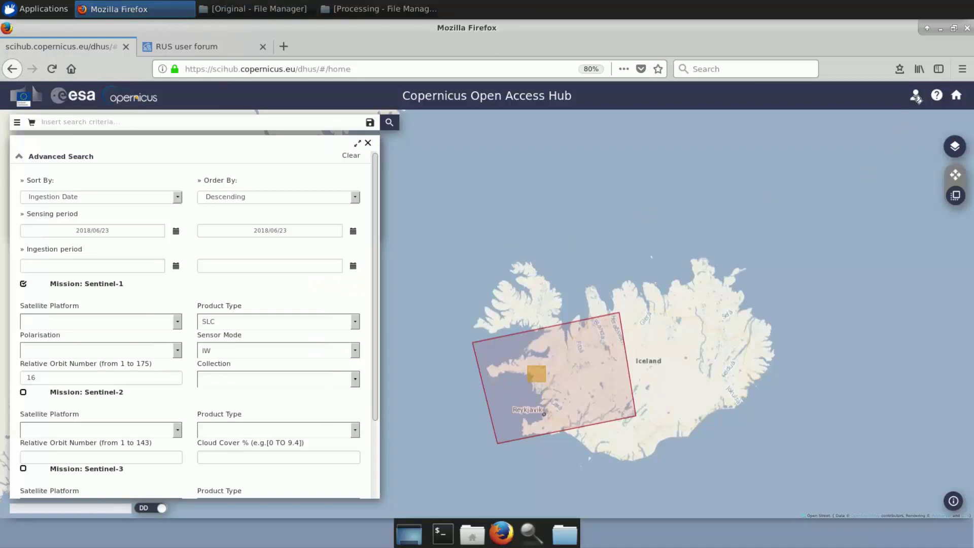
Check the Open Access Hub account details and display the product list of the Sentinel-1 search over western Iceland.
click(916, 96)
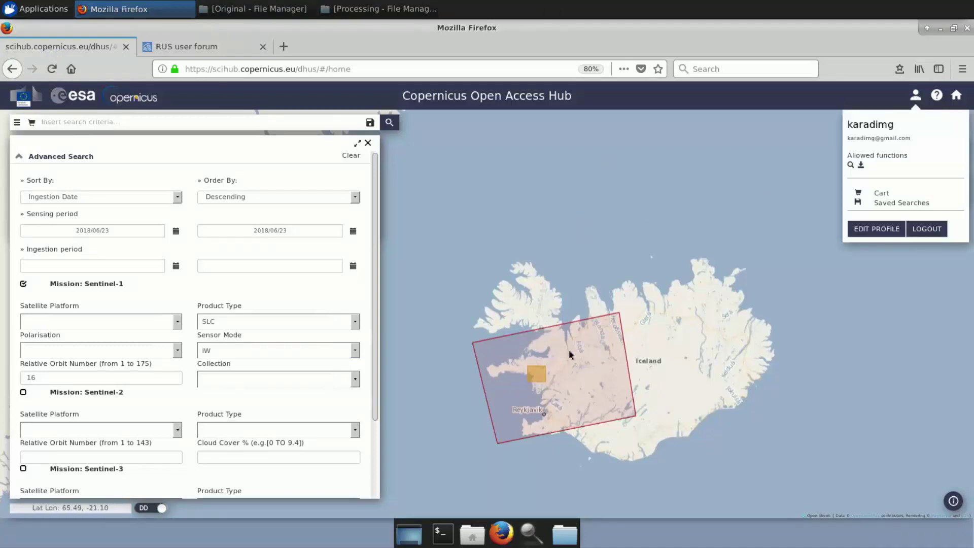
click(693, 100)
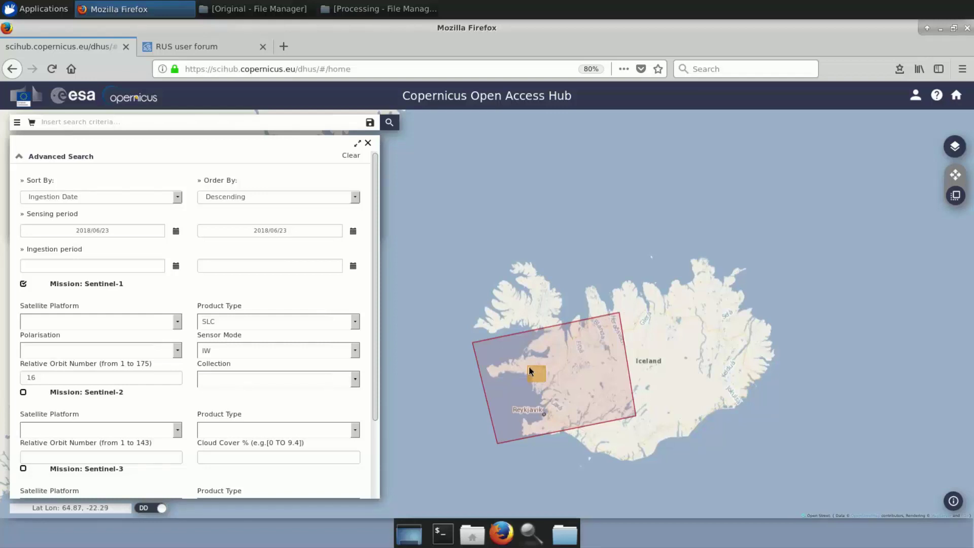
click(959, 196)
click(959, 196)
click(19, 123)
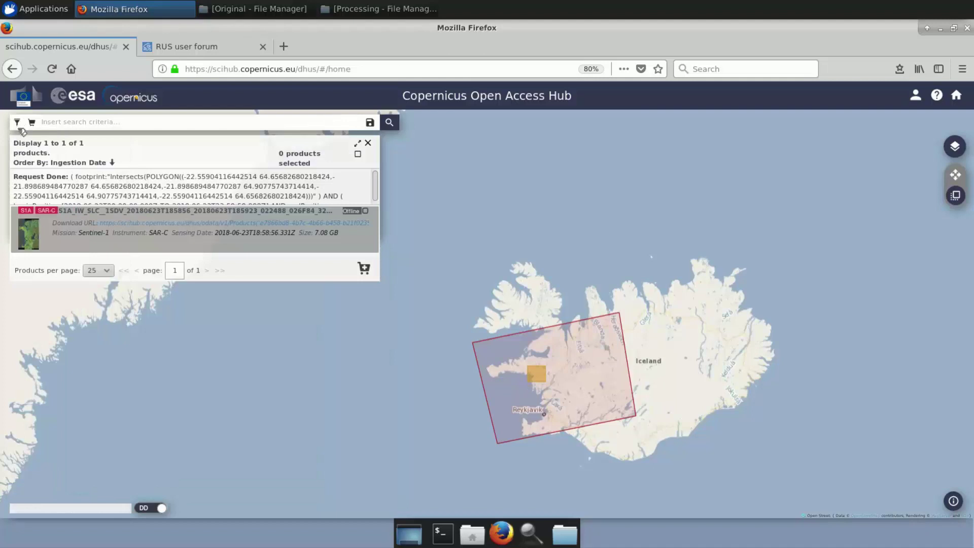
Open the advanced search criteria and check the start and end dates of the sensing period in their calendars.
click(19, 124)
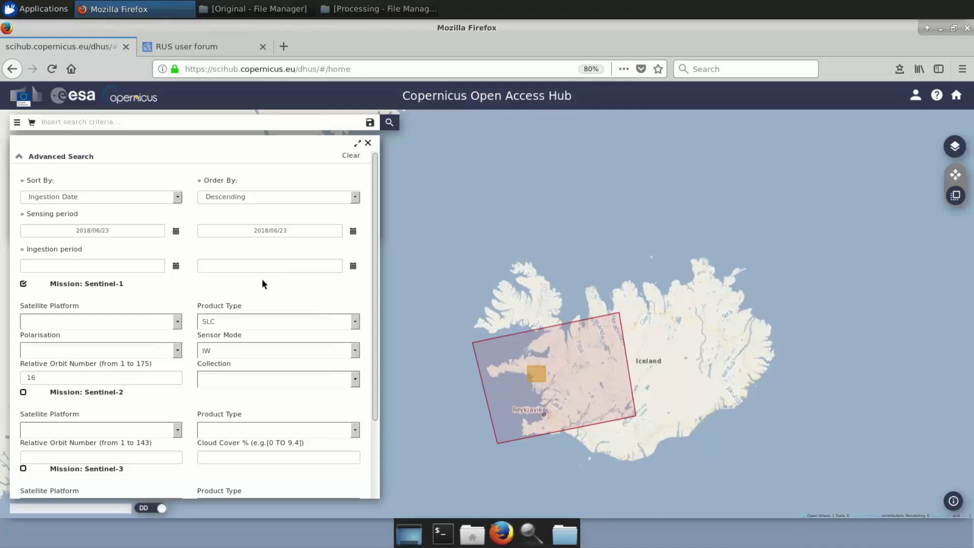
click(177, 232)
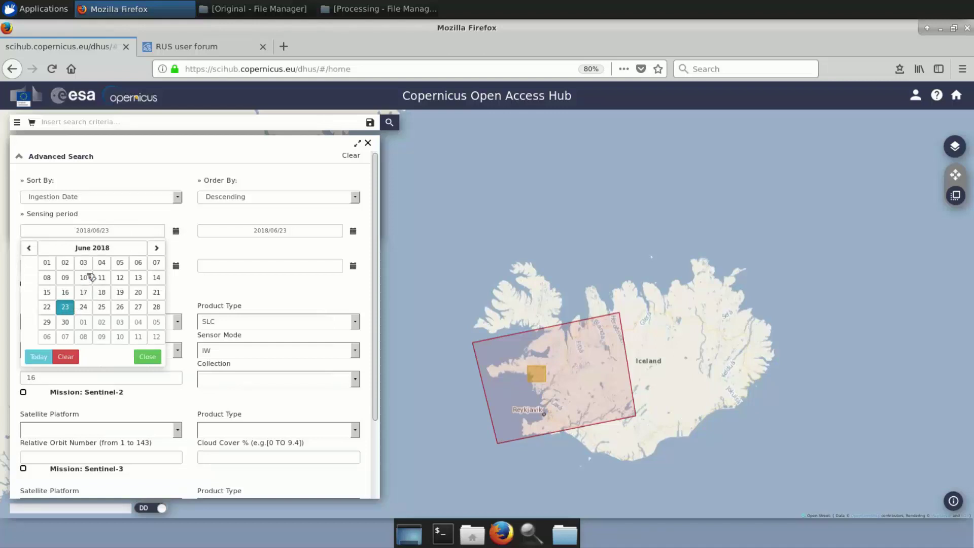
click(175, 232)
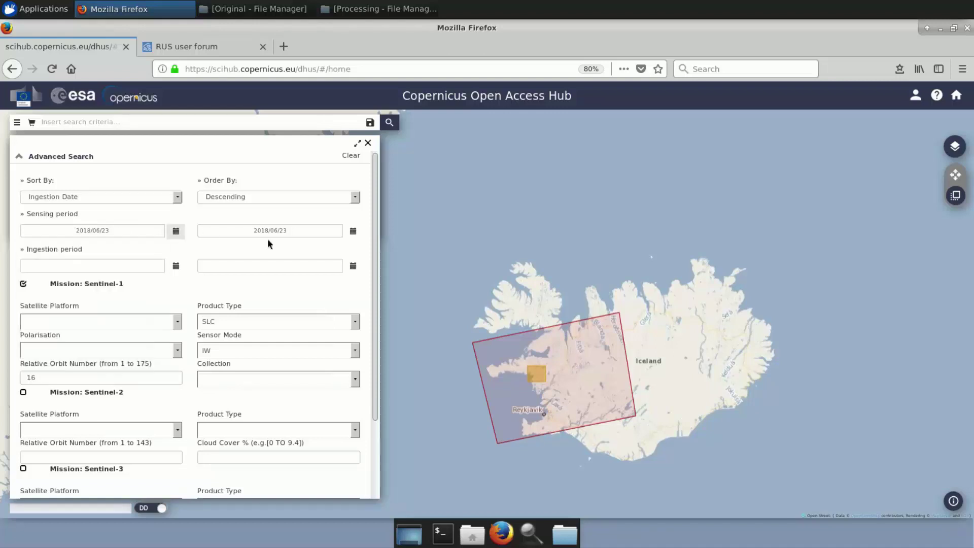
click(354, 232)
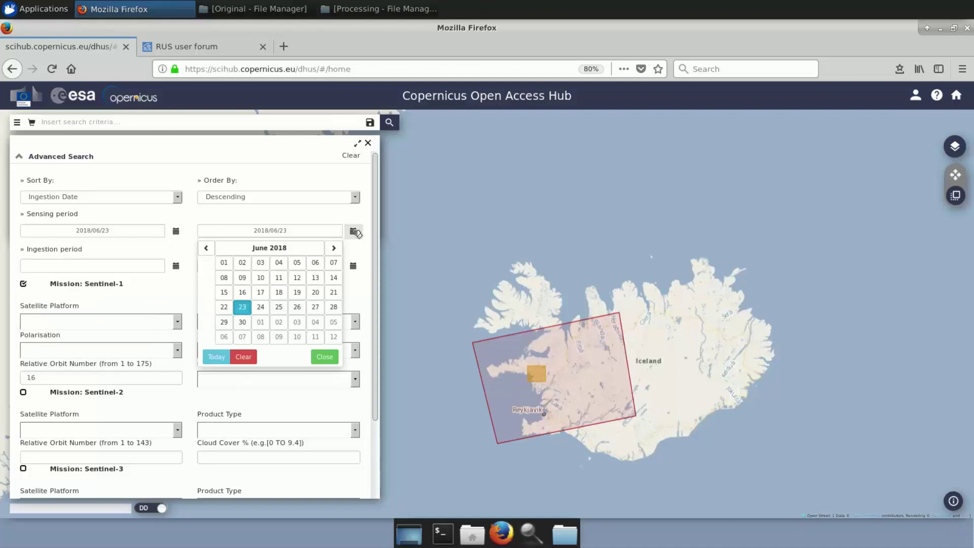
click(354, 232)
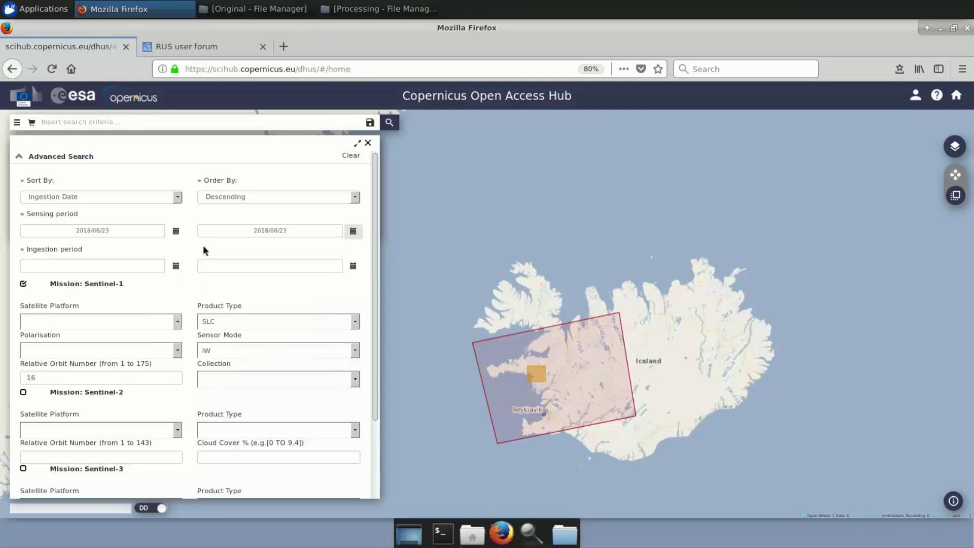
Choose product type SLC and sensor mode IW for the Sentinel-1 mission and run the search.
click(25, 287)
click(355, 321)
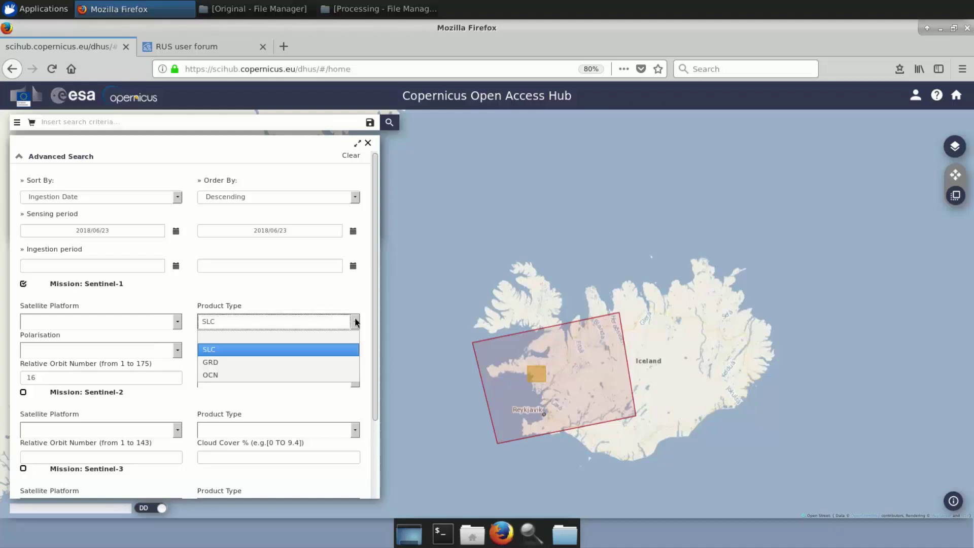
click(340, 348)
click(356, 350)
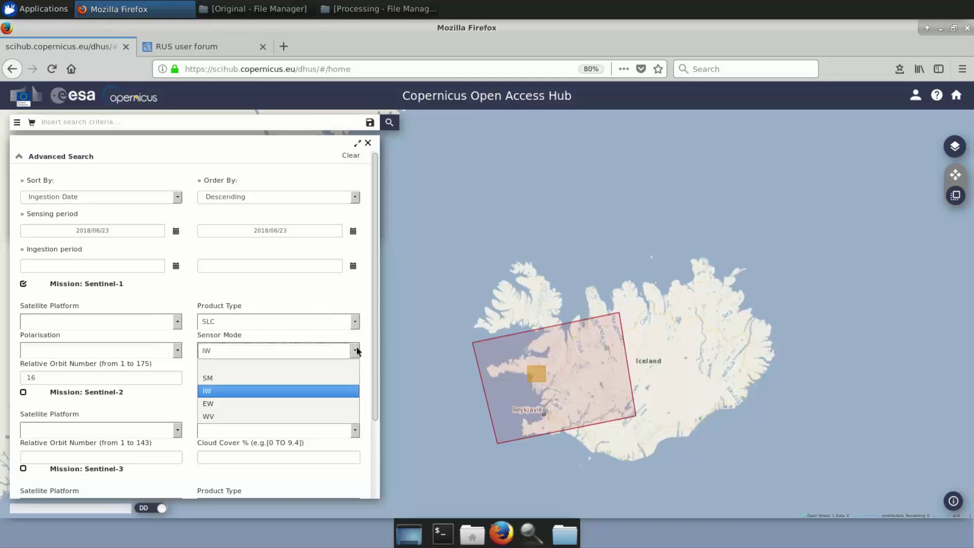
click(251, 390)
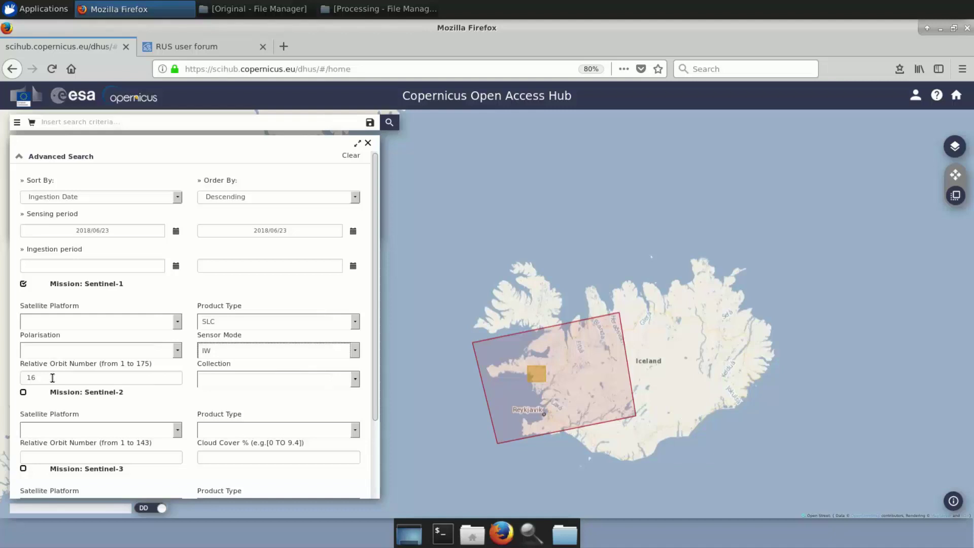
click(389, 122)
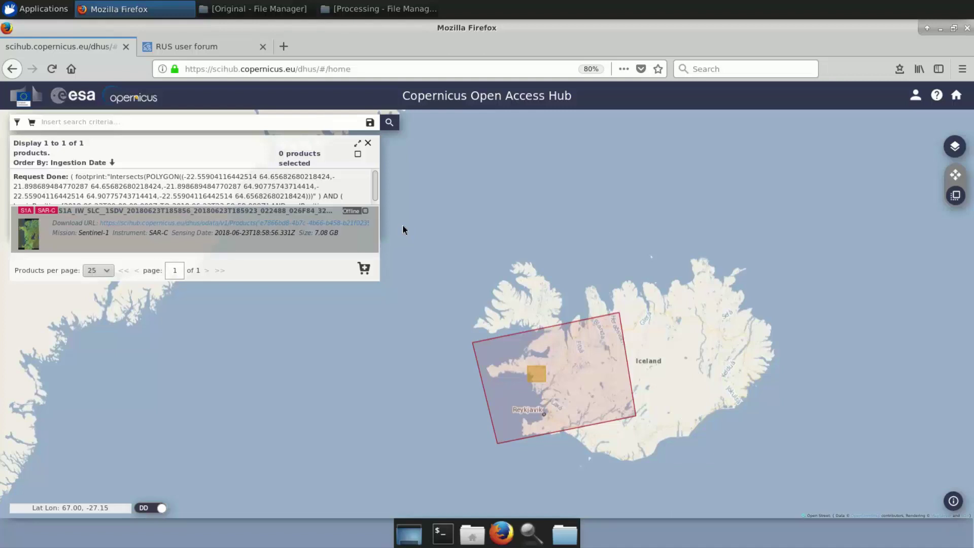
Request the download of the Sentinel-1 product sensed on 2018-06-23 and acknowledge the retrieval message.
mouse_move(365, 238)
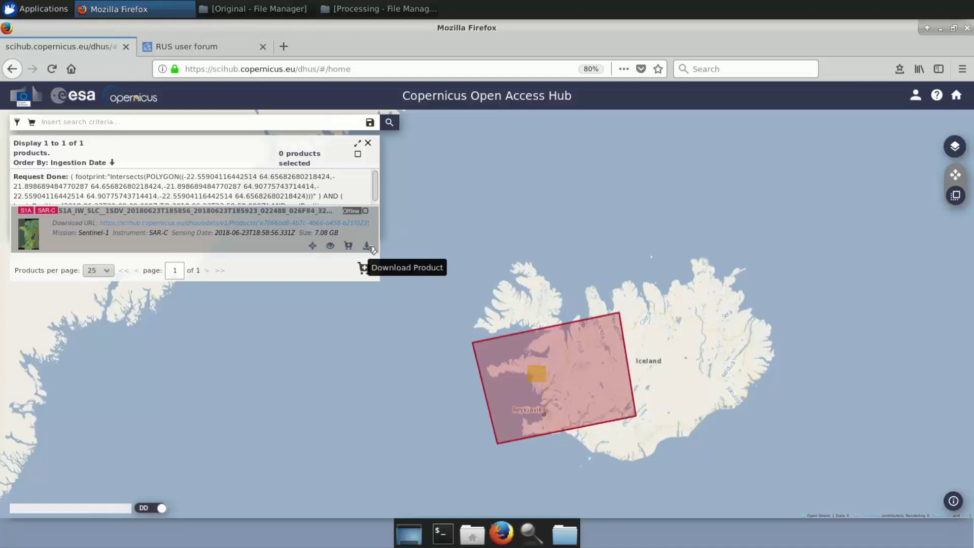
click(367, 247)
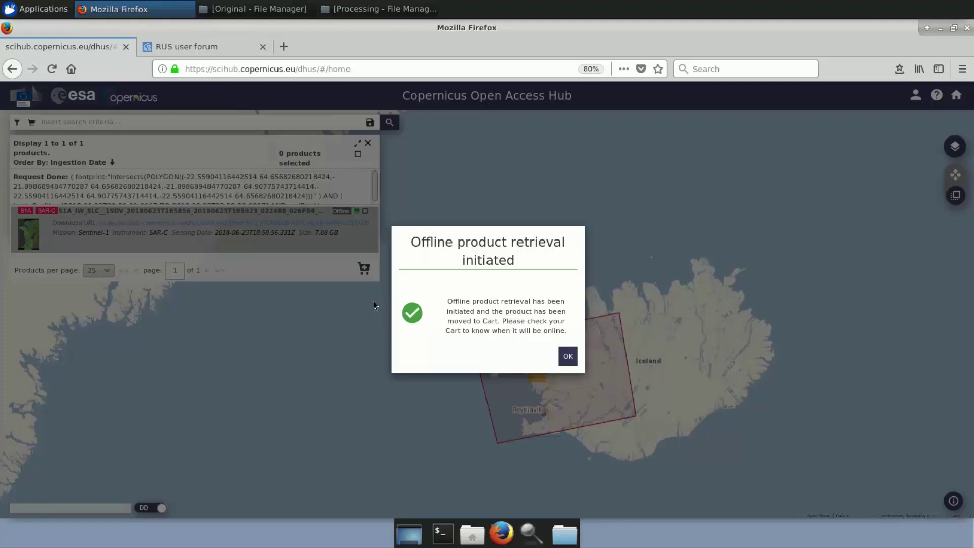
click(568, 357)
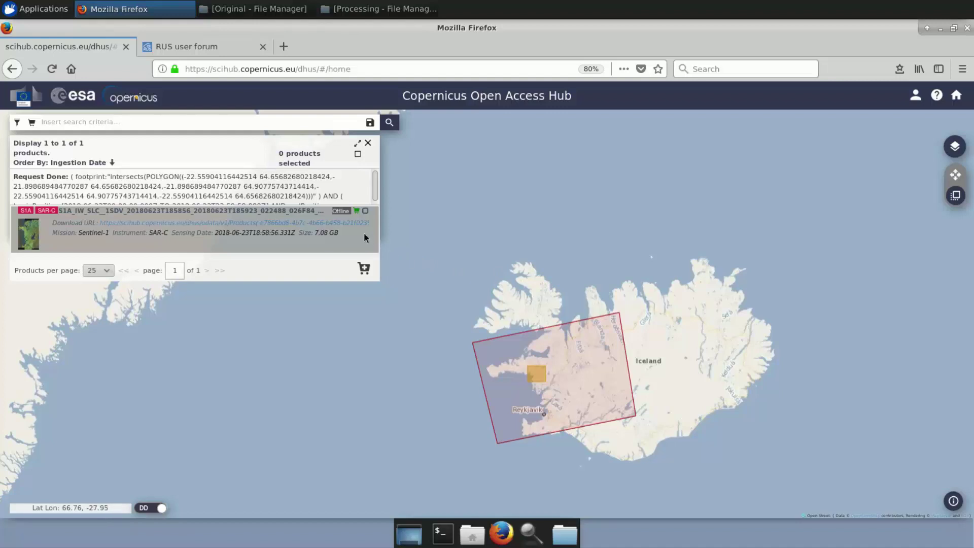
Open the account's cart and check the status of the requested Sentinel-1 product.
mouse_move(346, 232)
click(915, 95)
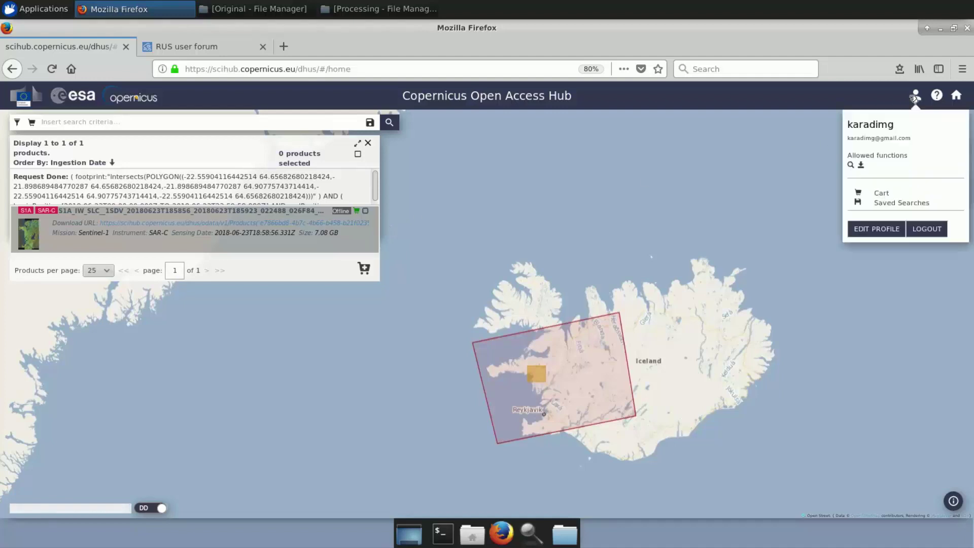
click(881, 193)
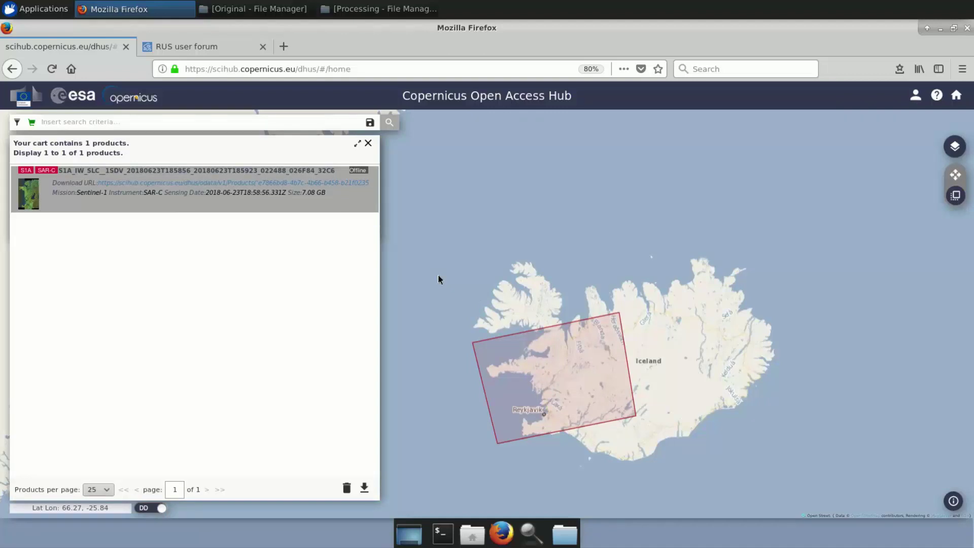
mouse_move(75, 192)
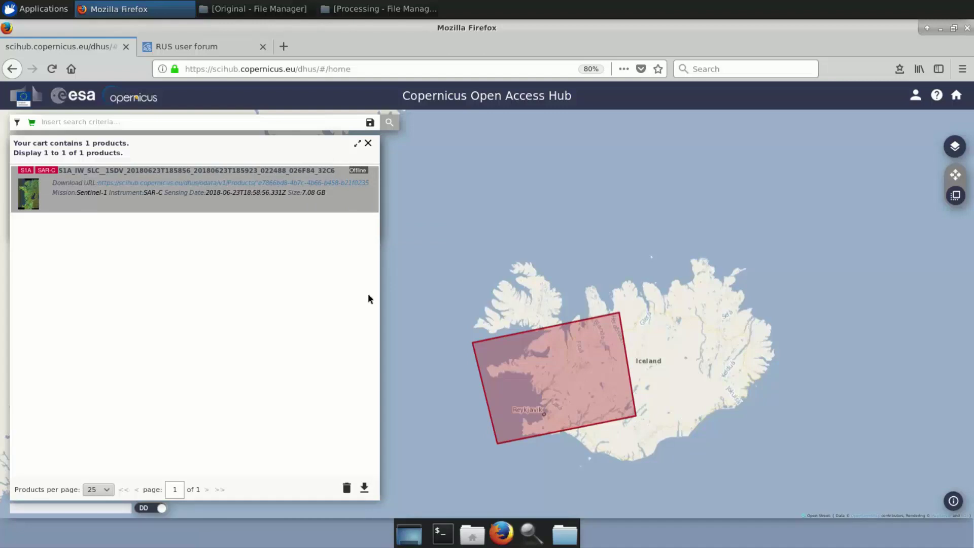
mouse_move(160, 210)
Set both the start and end of the sensing period to 2018/07/17 in the advanced search and run it.
click(22, 122)
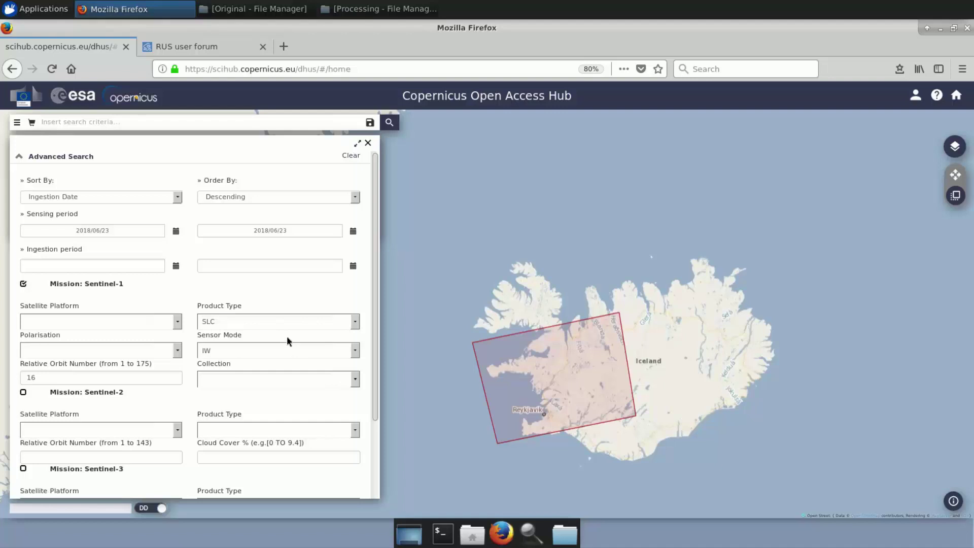
click(176, 231)
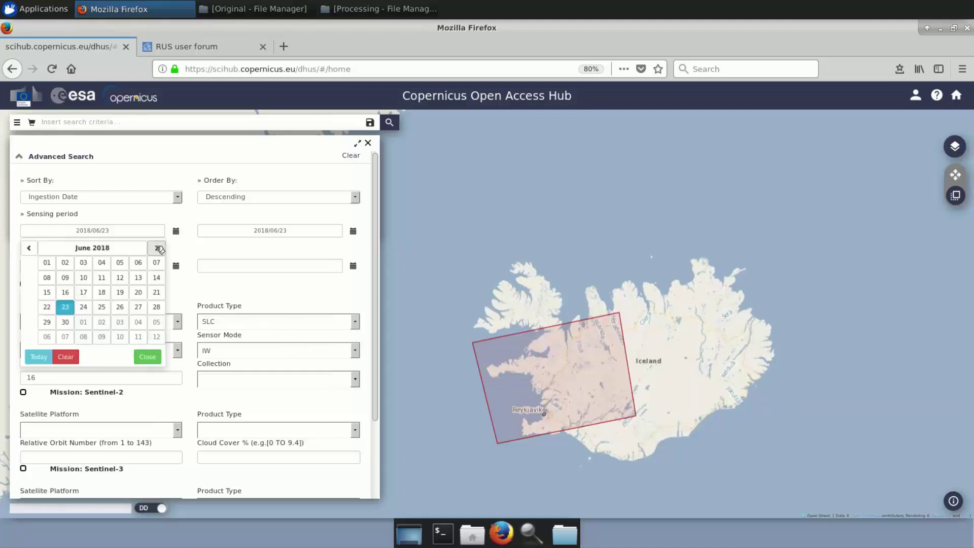
click(156, 247)
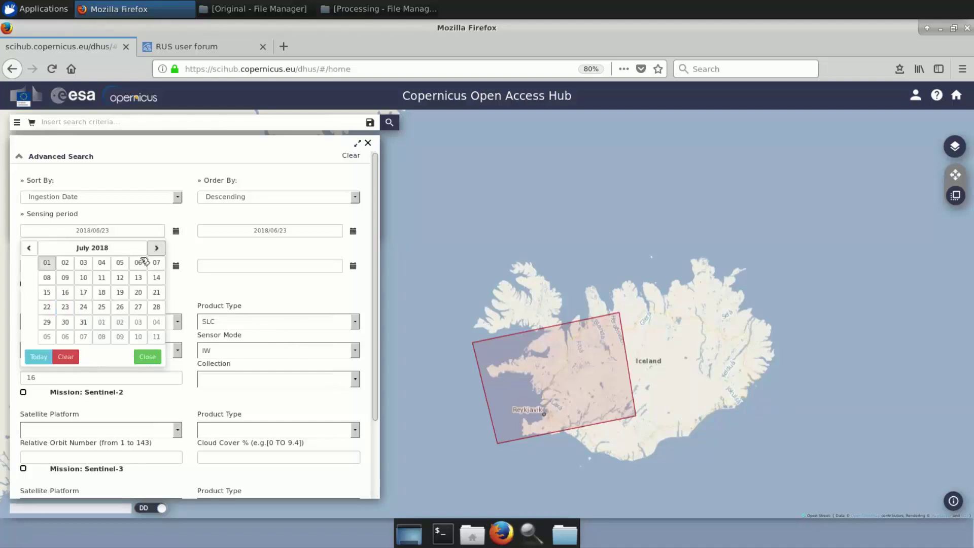
click(85, 292)
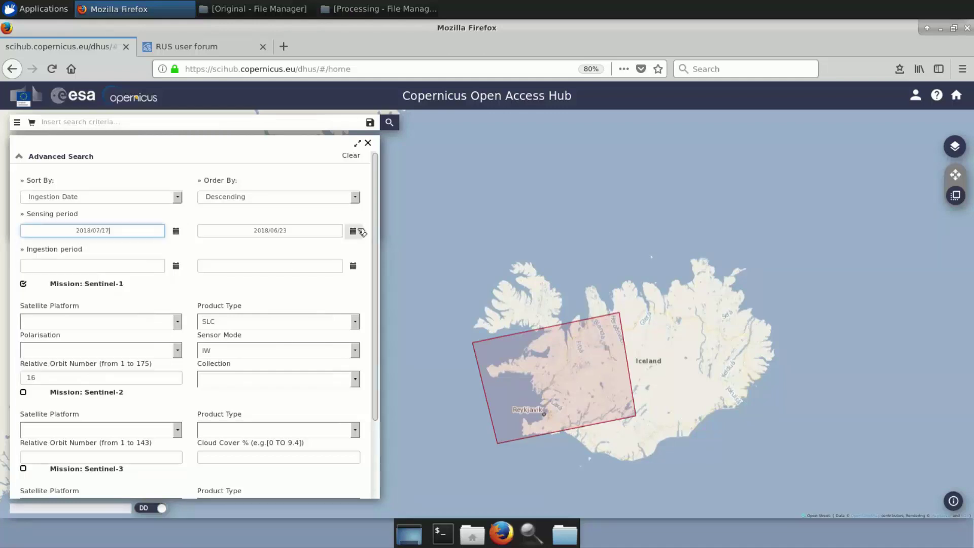
click(361, 232)
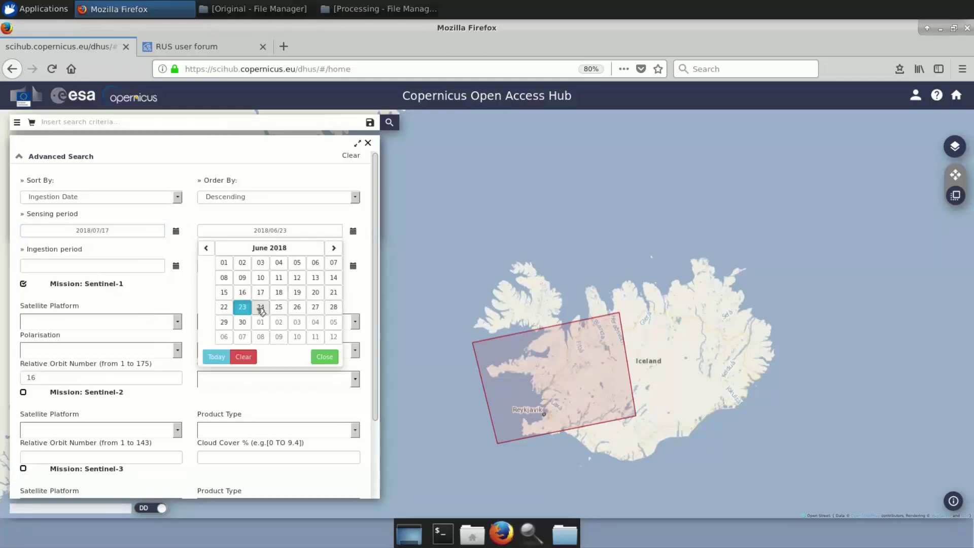
click(333, 248)
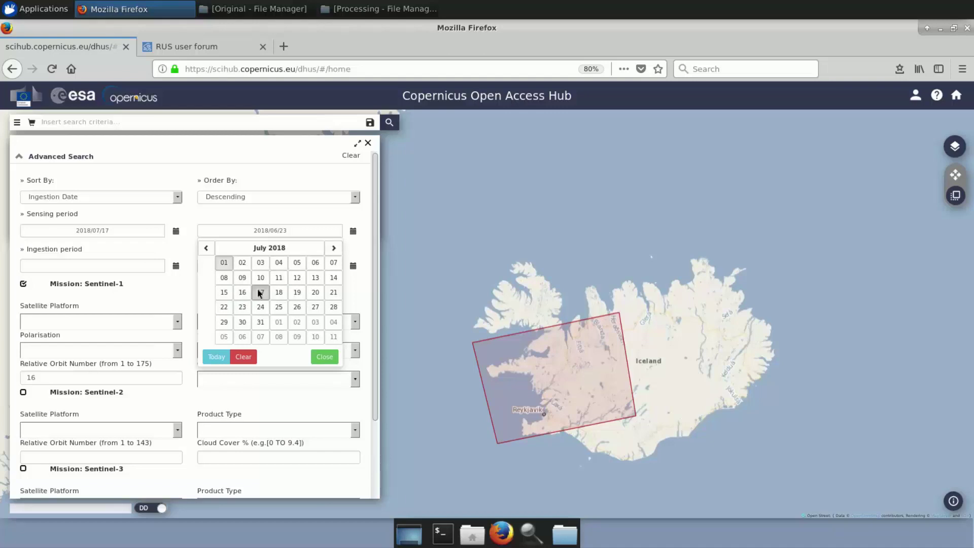
click(260, 292)
click(389, 122)
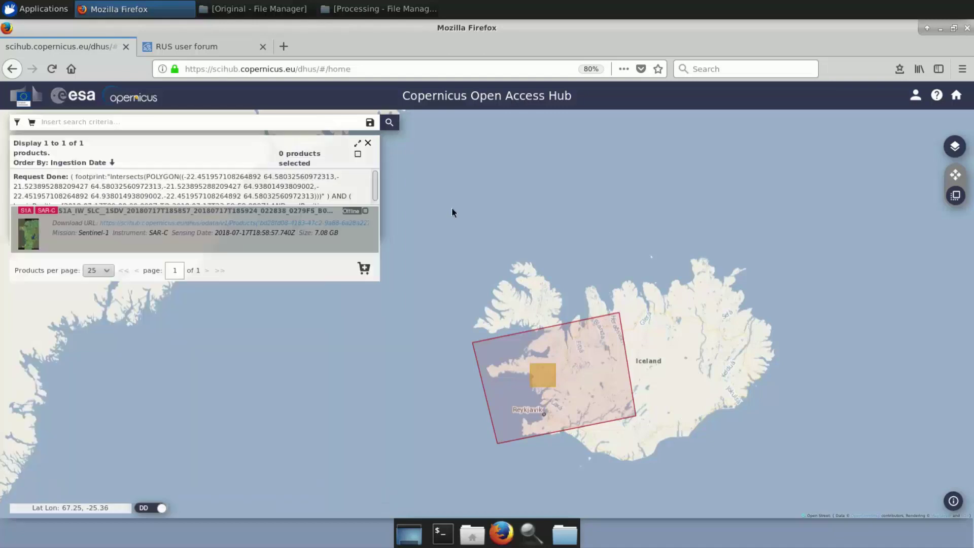
mouse_move(185, 206)
Close Firefox with both its tabs and start SNAP from the desktop, displaying its World Map view.
click(966, 29)
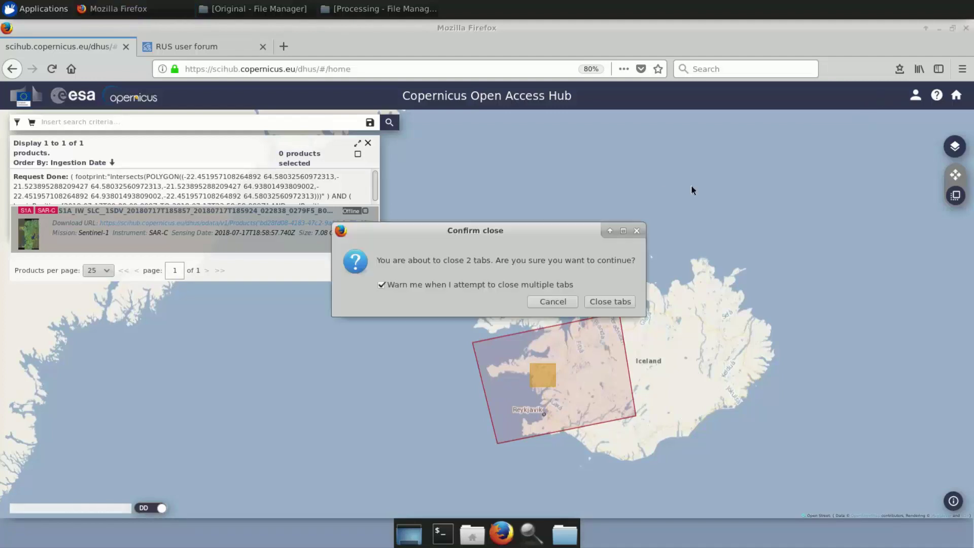
click(624, 303)
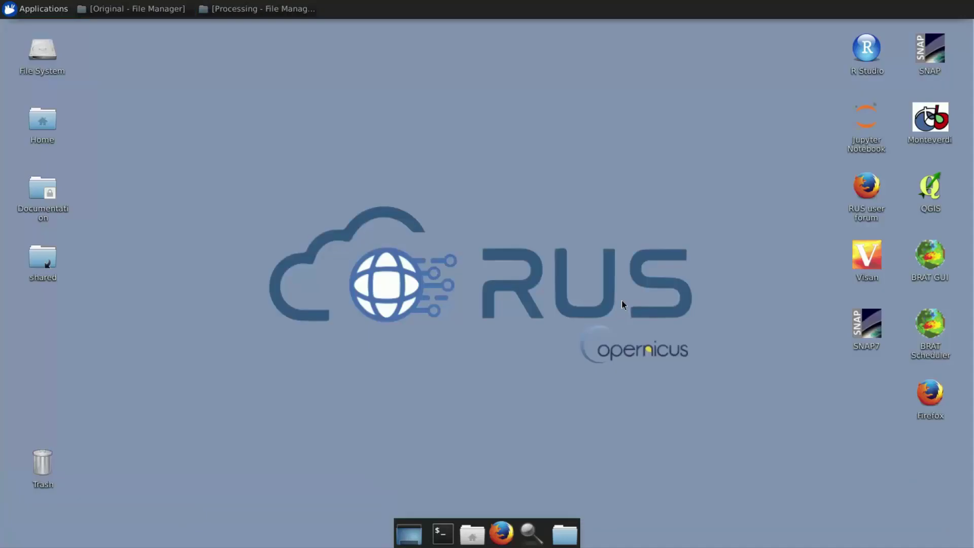
double_click(919, 48)
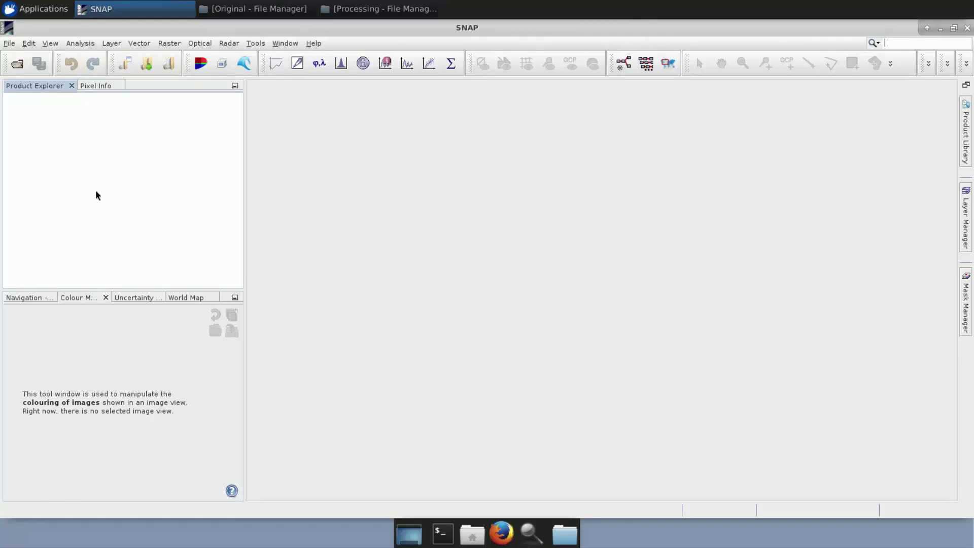
click(37, 299)
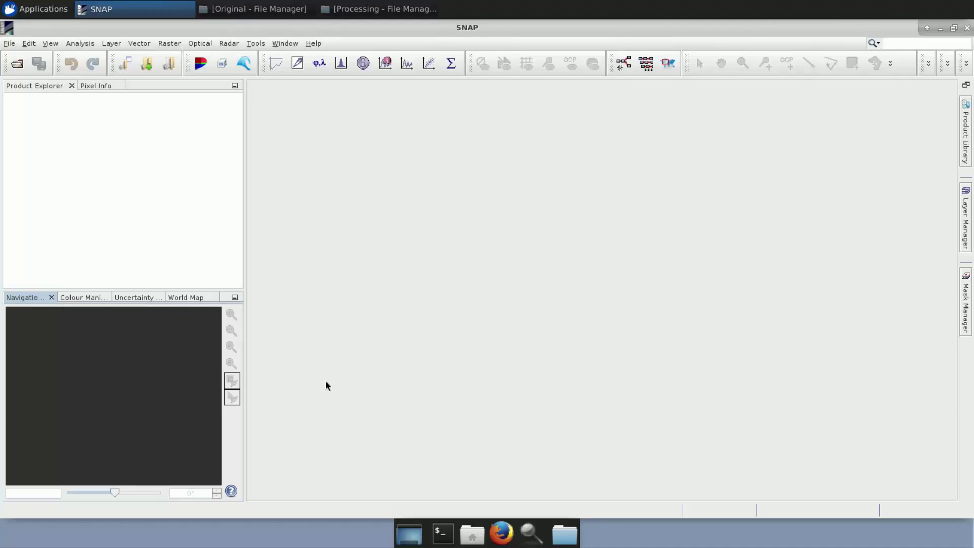
click(183, 298)
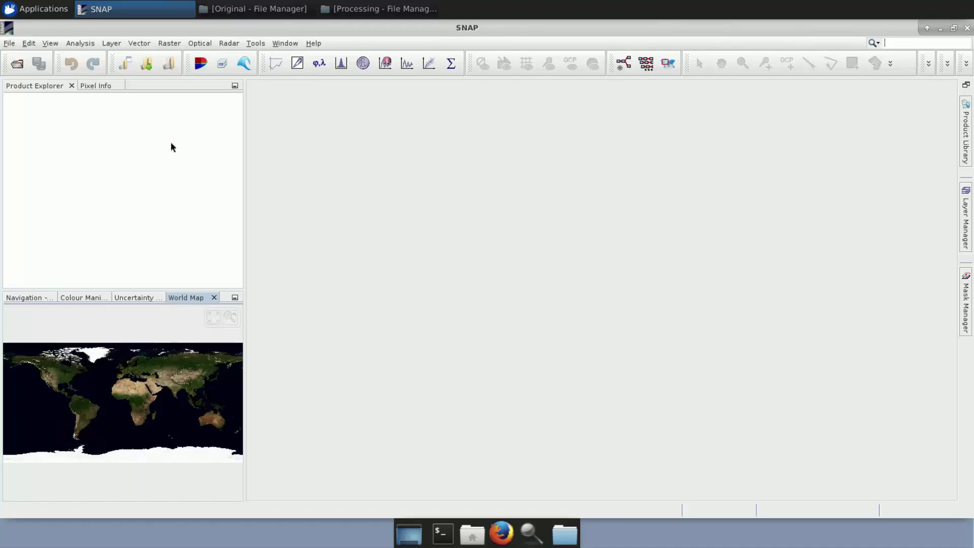
Load the 2018-06-23 and 2018-07-17 Sentinel-1 SLC zip archives from the Original folder into SNAP's Product Explorer.
click(254, 11)
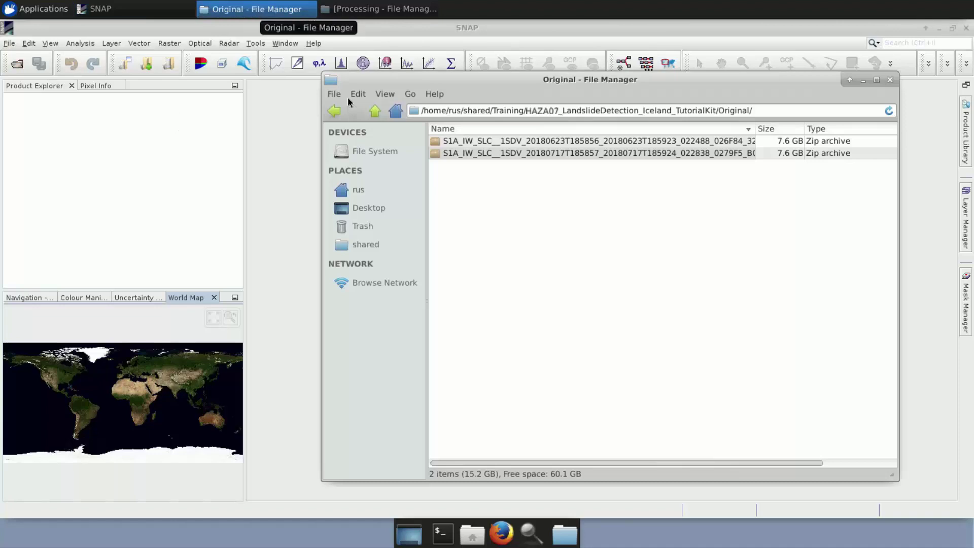
click(458, 141)
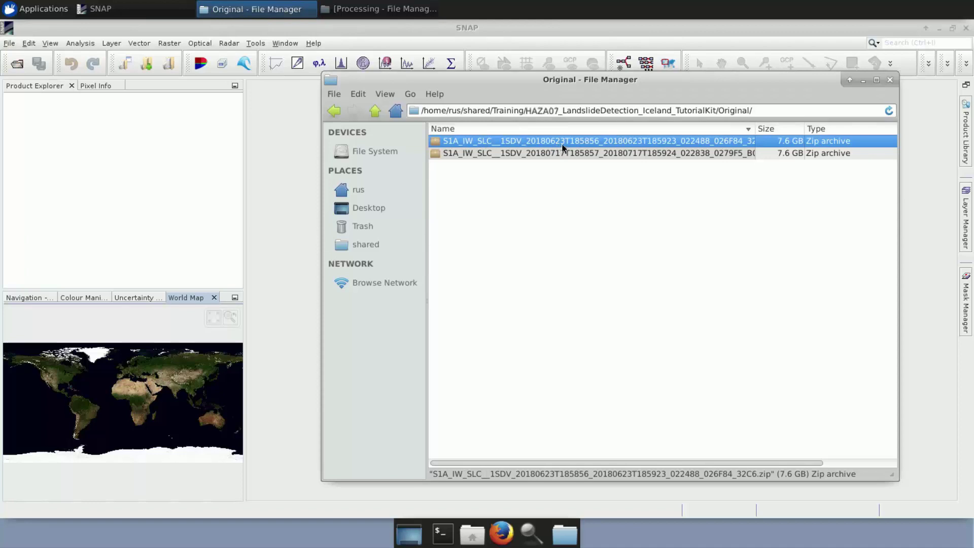
drag(561, 142, 80, 151)
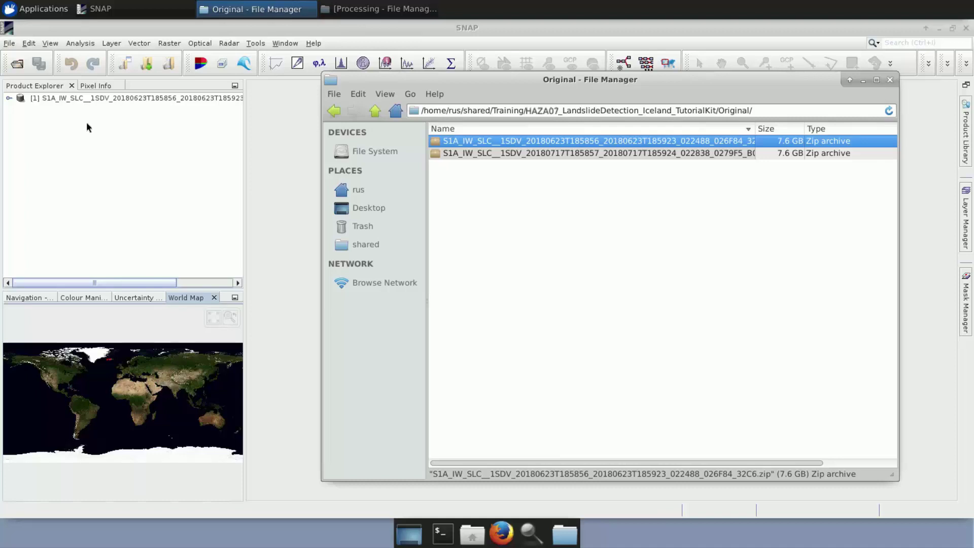
click(482, 155)
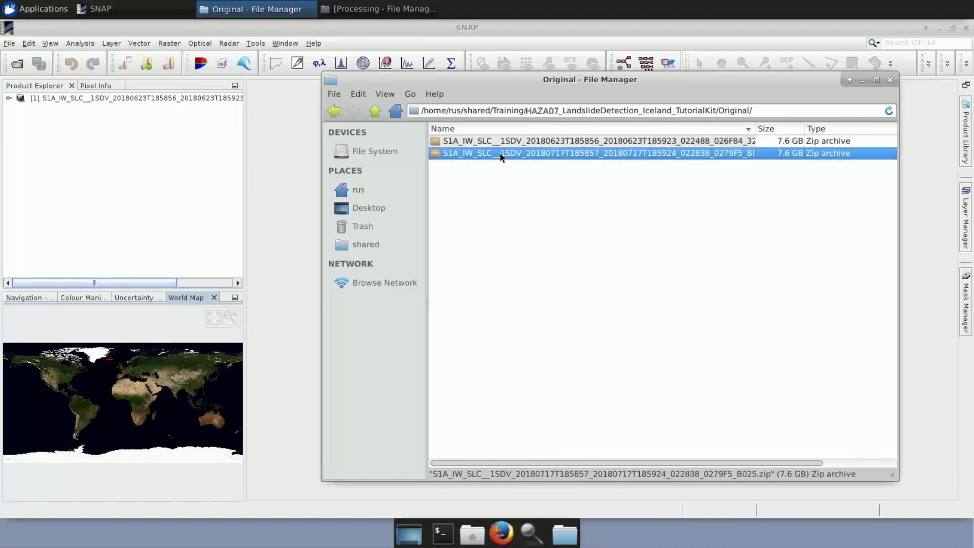
drag(501, 157, 106, 154)
click(854, 82)
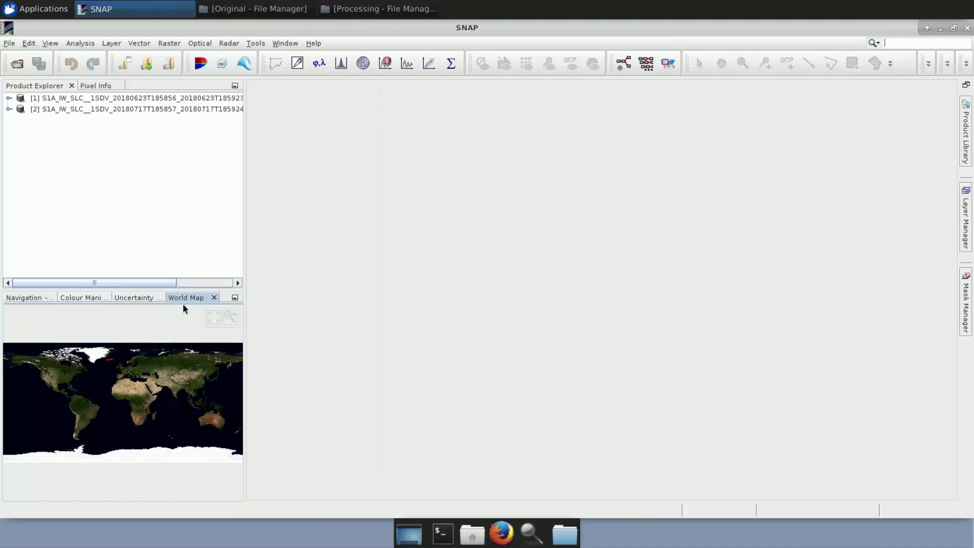
Zoom the World Map to the product footprints and expand the Bands folder of the 2018-06-23 product.
click(227, 320)
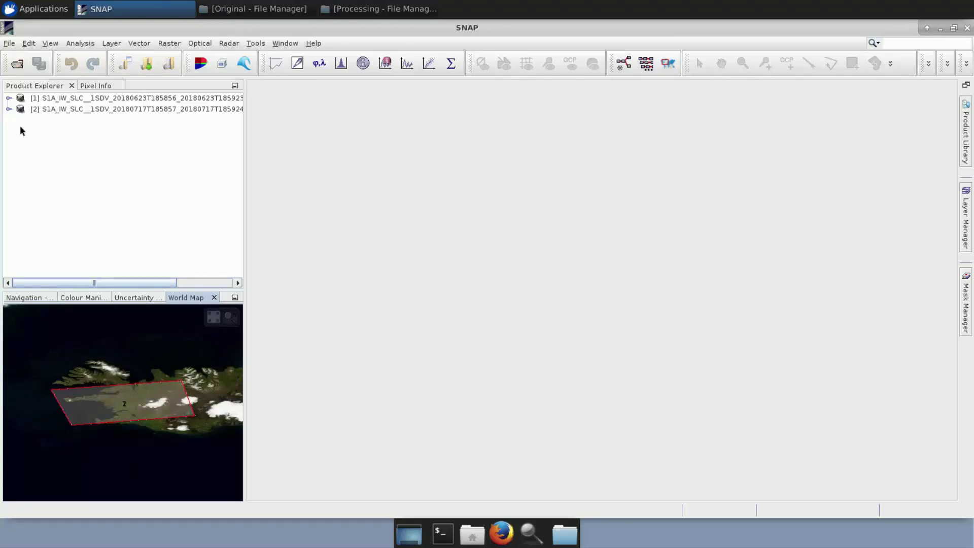
click(8, 100)
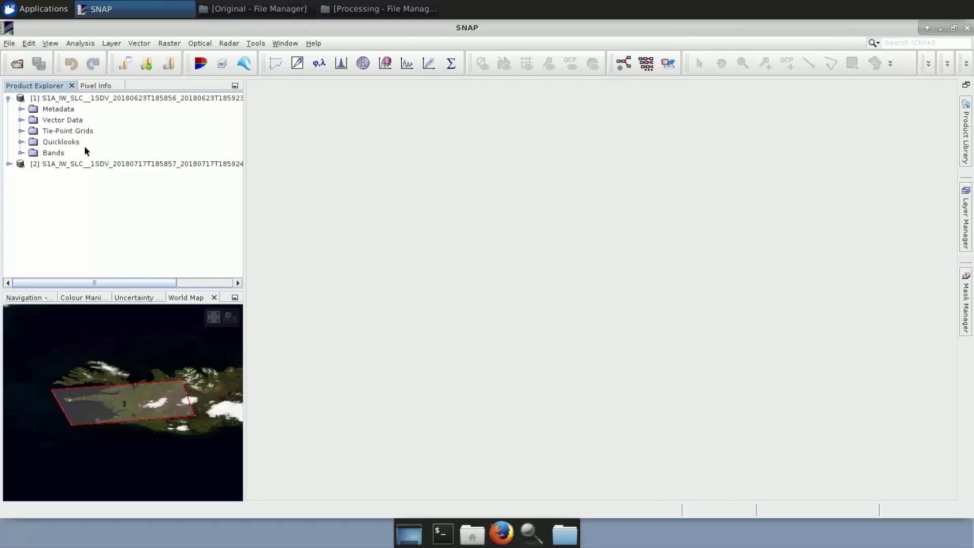
click(21, 153)
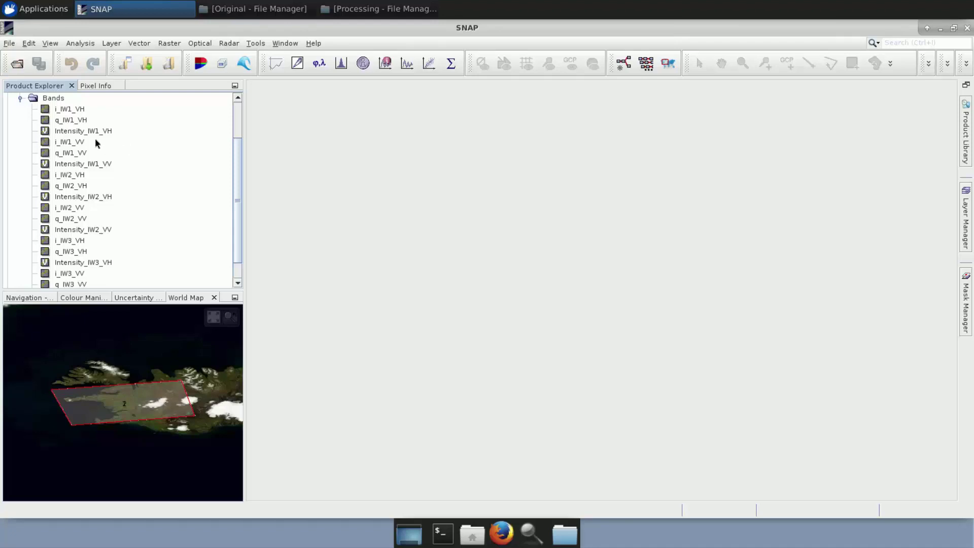
Open the Intensity_IW1_VV, Intensity_IW2_VV and Intensity_IW3_VV bands of the 2018-06-23 product as image views.
drag(236, 240, 231, 198)
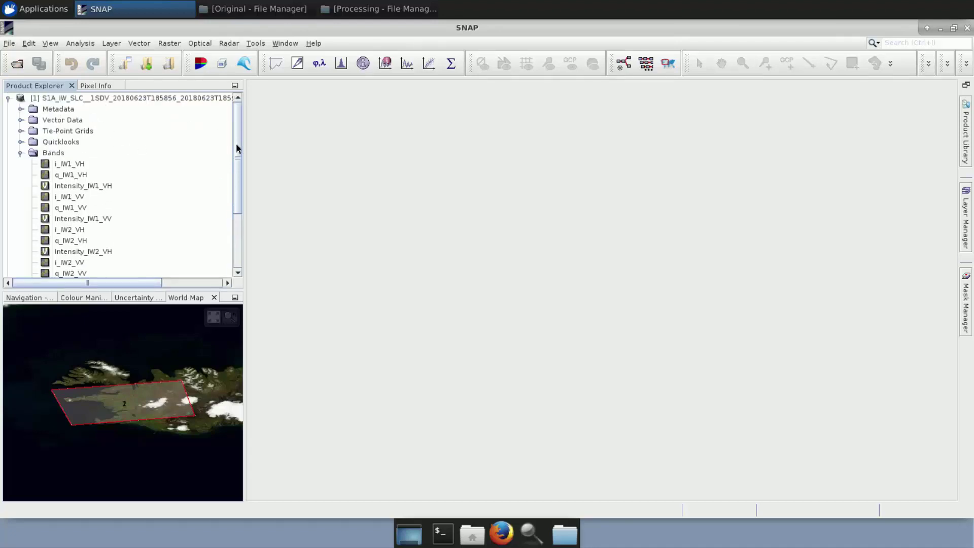
drag(236, 147, 234, 154)
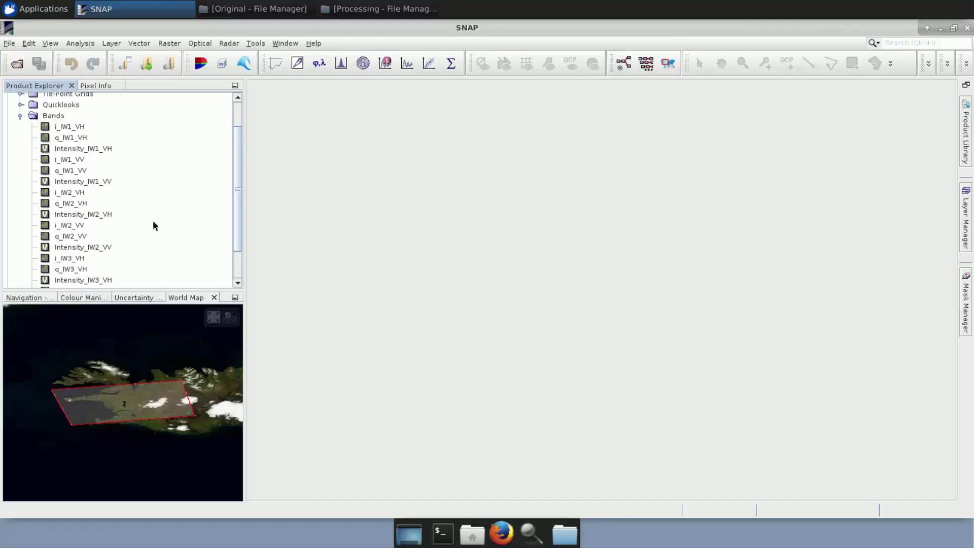
double_click(97, 181)
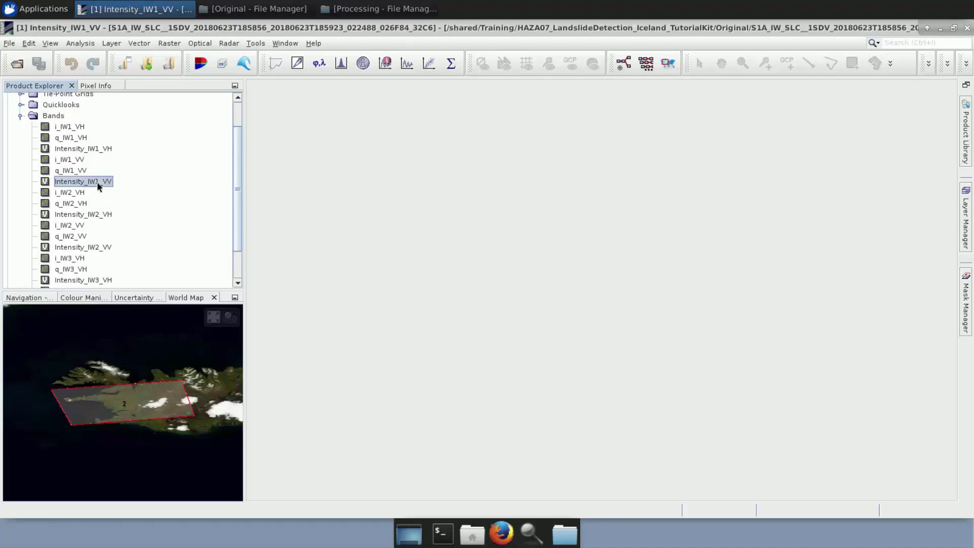
double_click(97, 248)
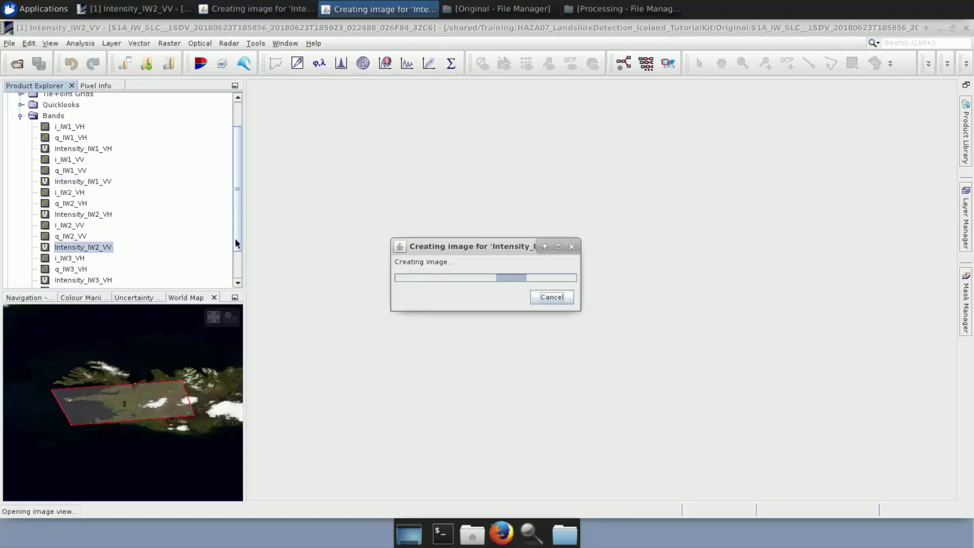
drag(237, 239, 237, 272)
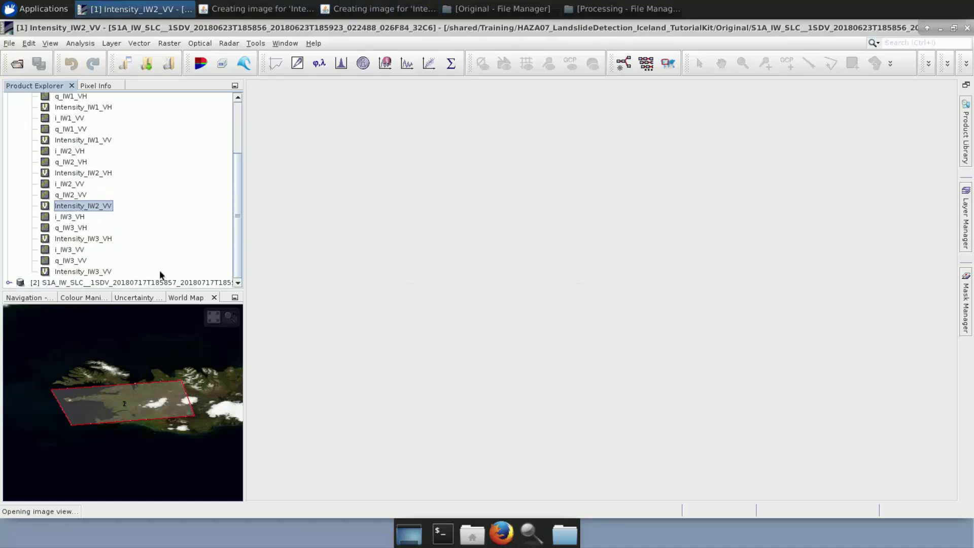
double_click(102, 270)
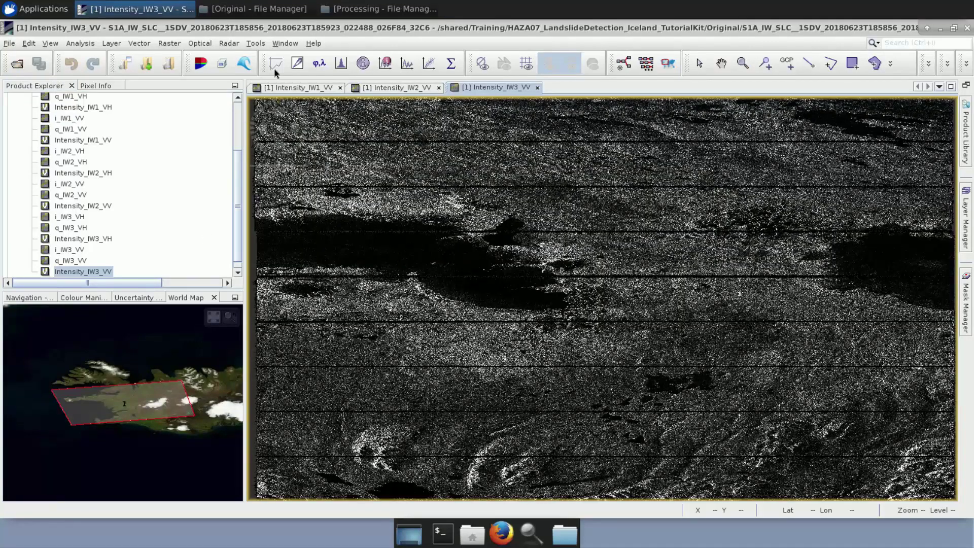
Tile the three VV intensity views horizontally and fit the synchronized views to the full image extent using Navigation.
click(286, 44)
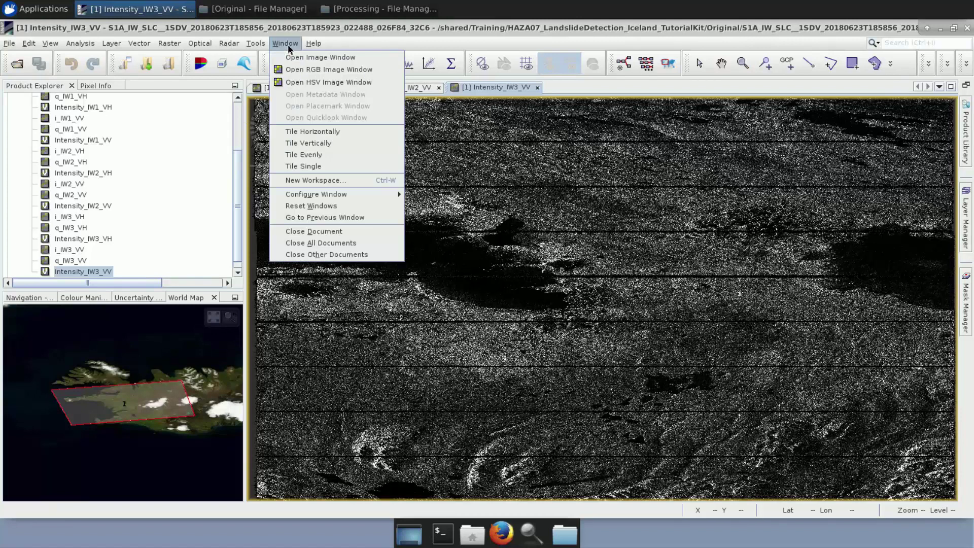
click(299, 130)
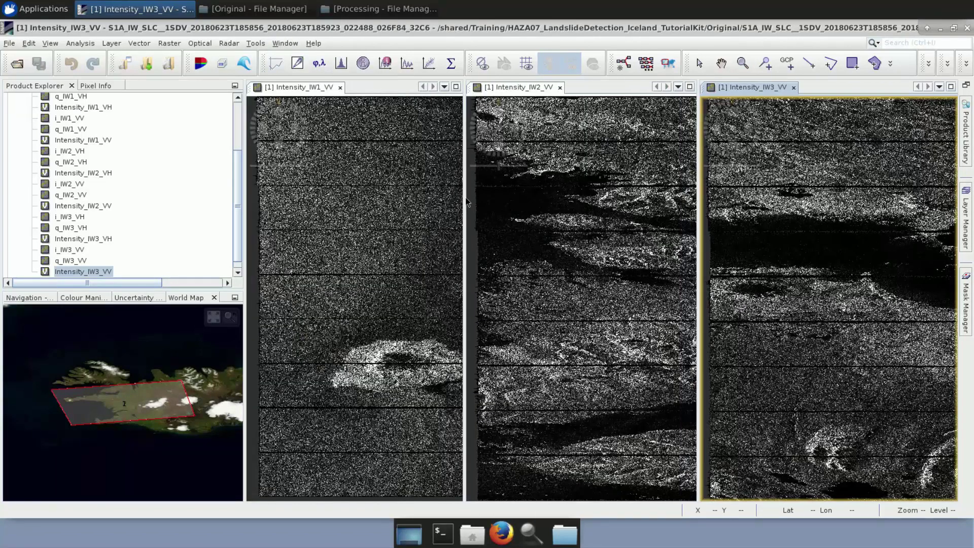
click(25, 299)
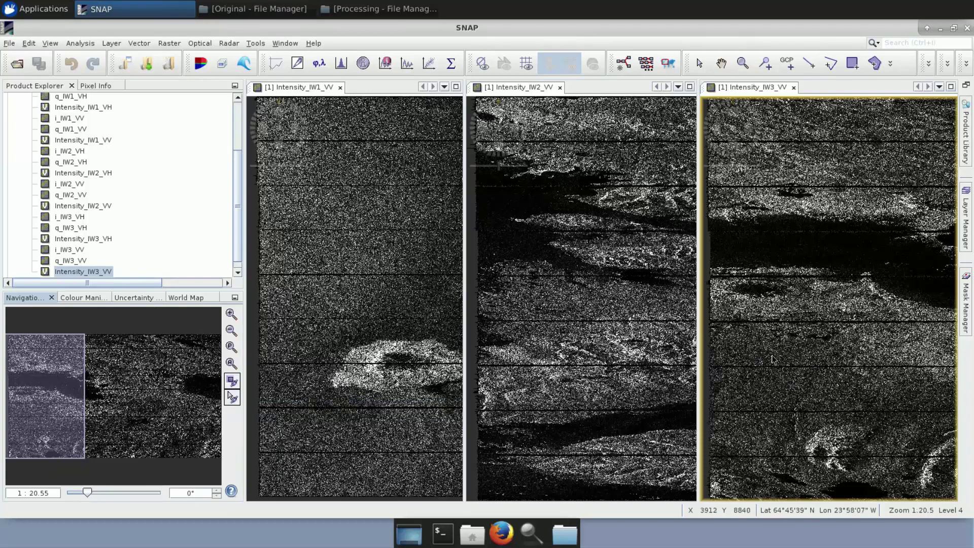
click(230, 364)
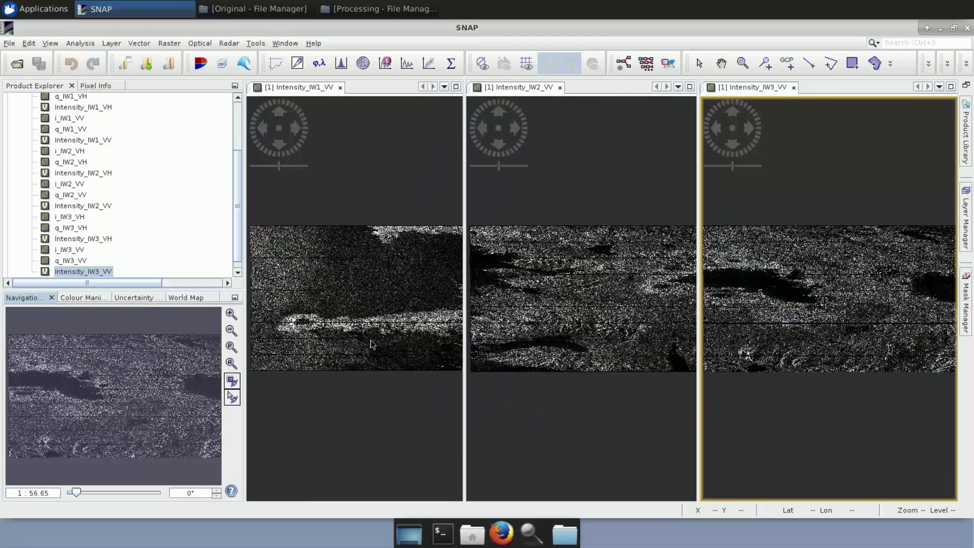
Examine the bursts of the three tiled VV sub-swath images at different scales, with the World Map footprint displayed for reference.
click(574, 348)
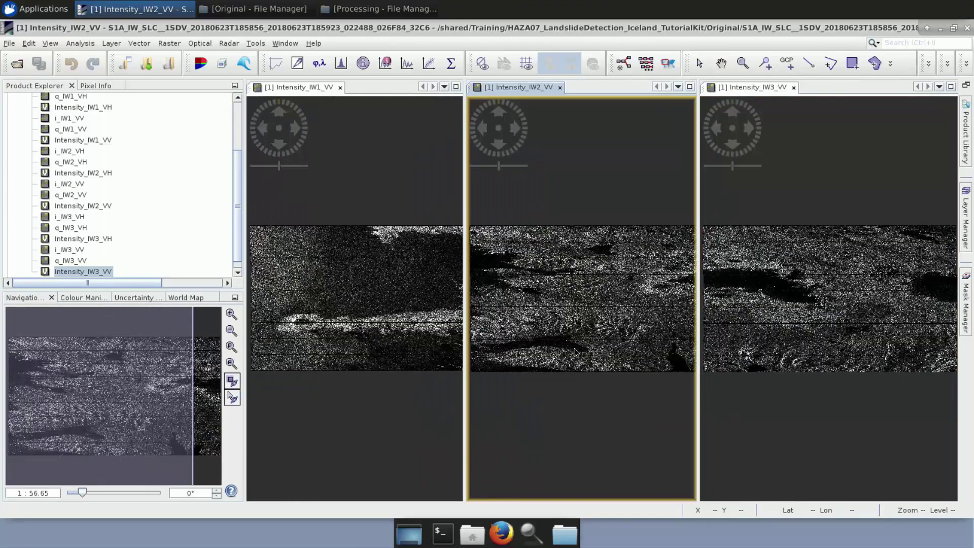
scroll(573, 348, down, 1)
scroll(573, 348, up, 3)
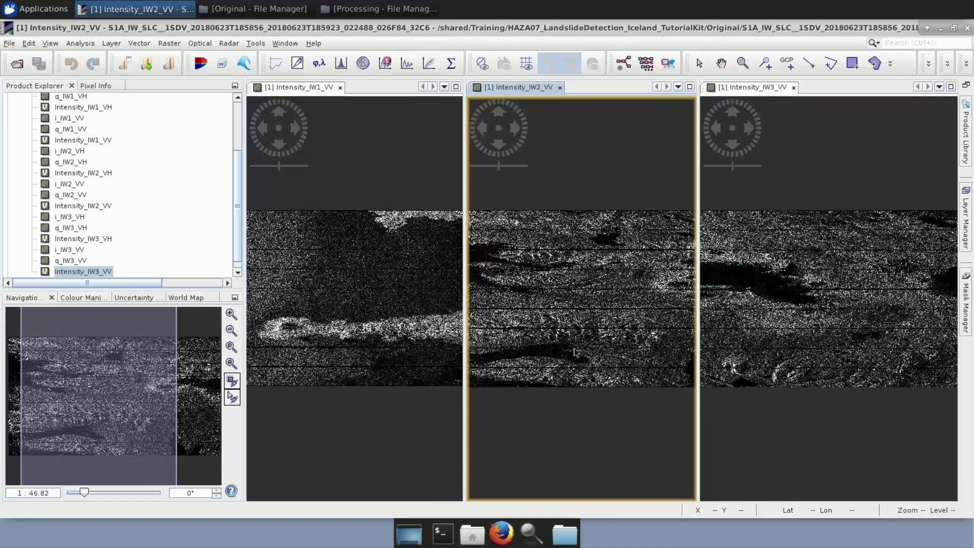
scroll(573, 348, up, 1)
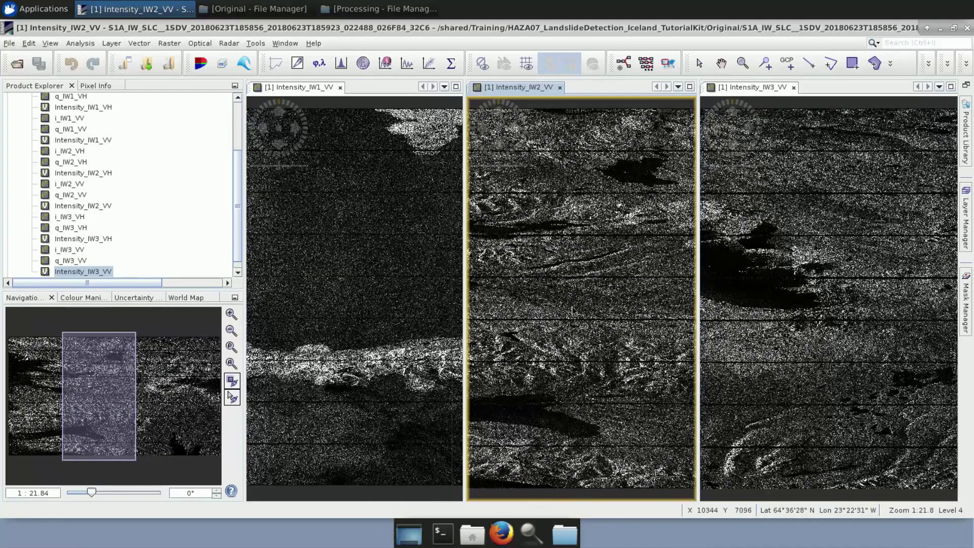
scroll(327, 410, down, 6)
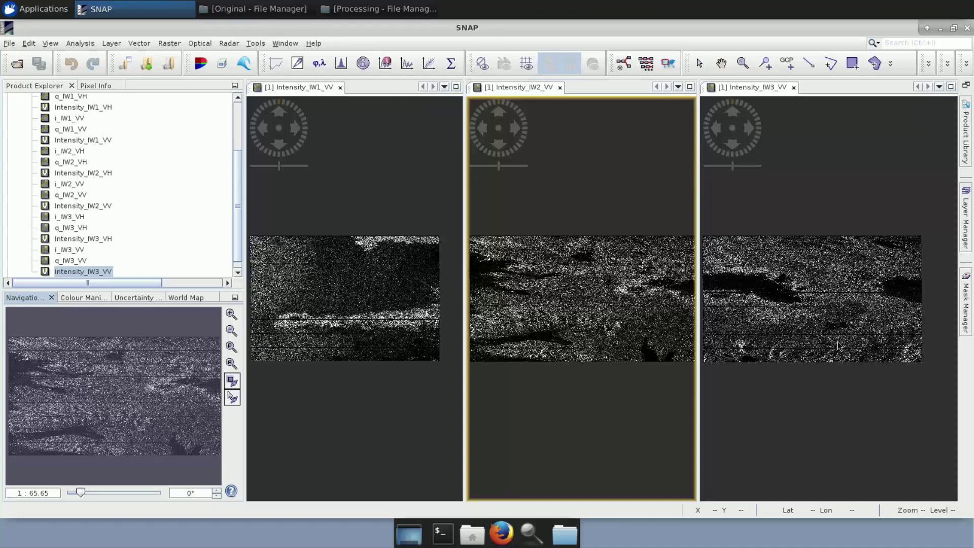
click(194, 300)
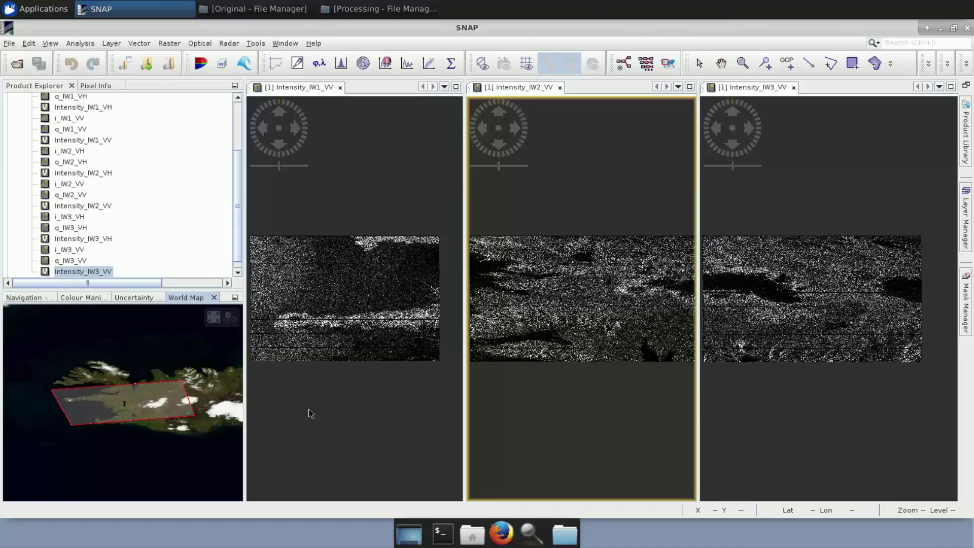
scroll(574, 328, down, 2)
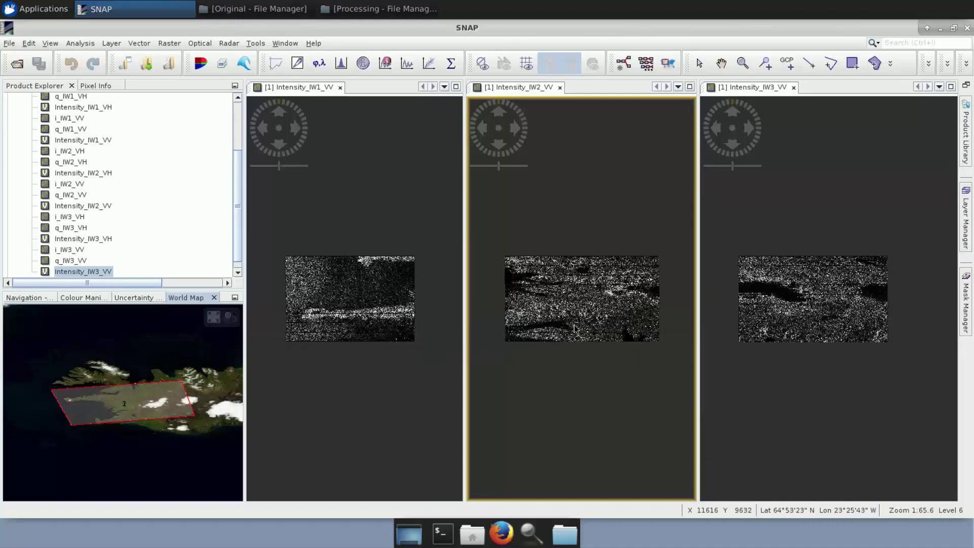
scroll(574, 329, up, 5)
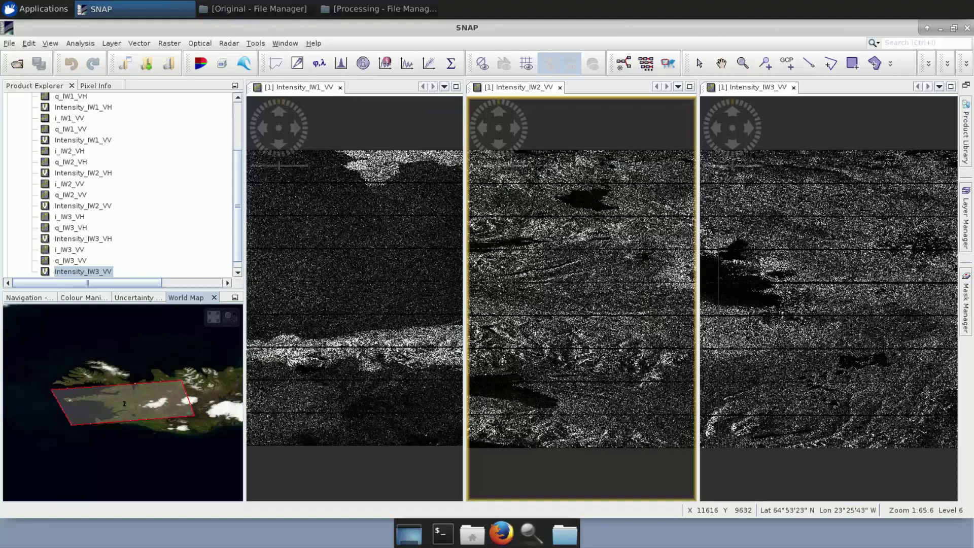
scroll(574, 329, up, 3)
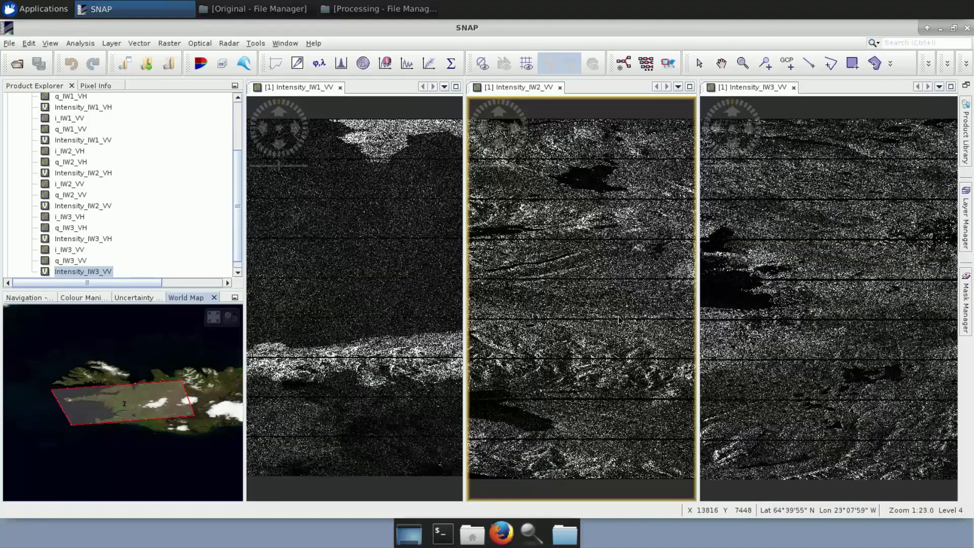
scroll(614, 323, up, 1)
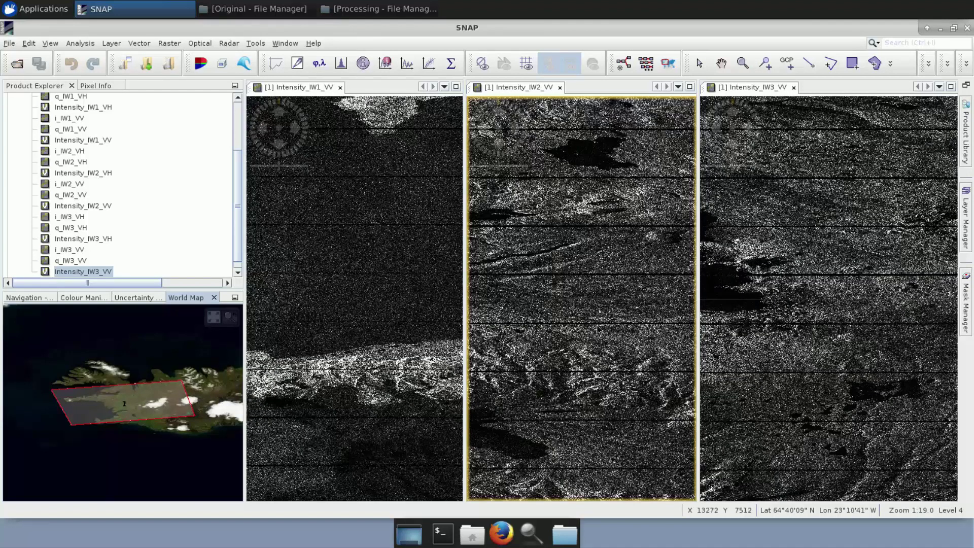
scroll(624, 332, up, 1)
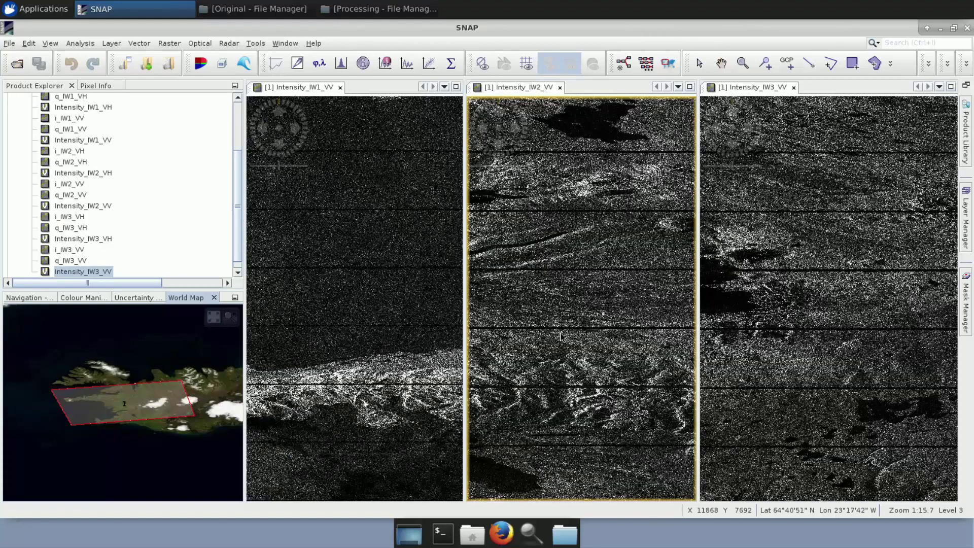
scroll(560, 337, up, 3)
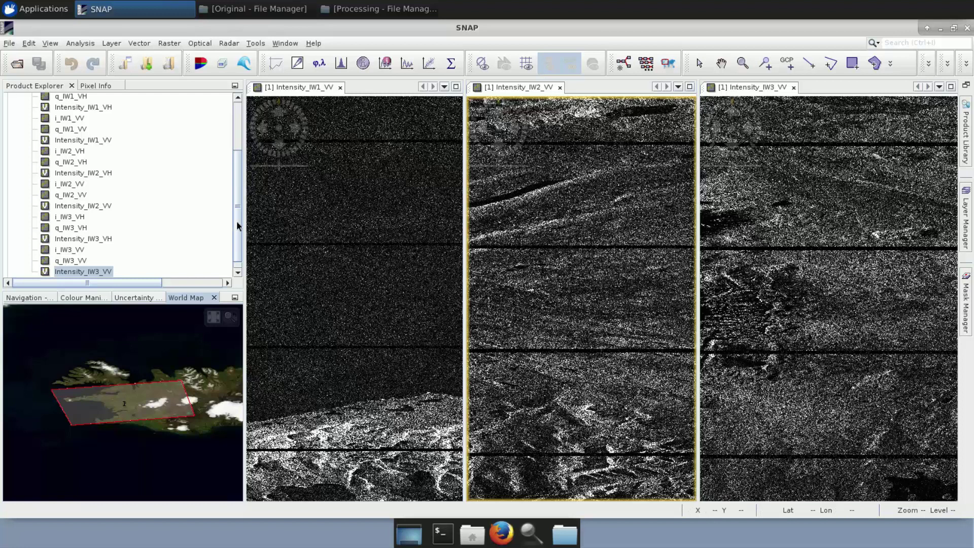
Expand the Bands folder of the 2018-07-17 product and review the three VV sub-swath images at a wider extent.
click(237, 253)
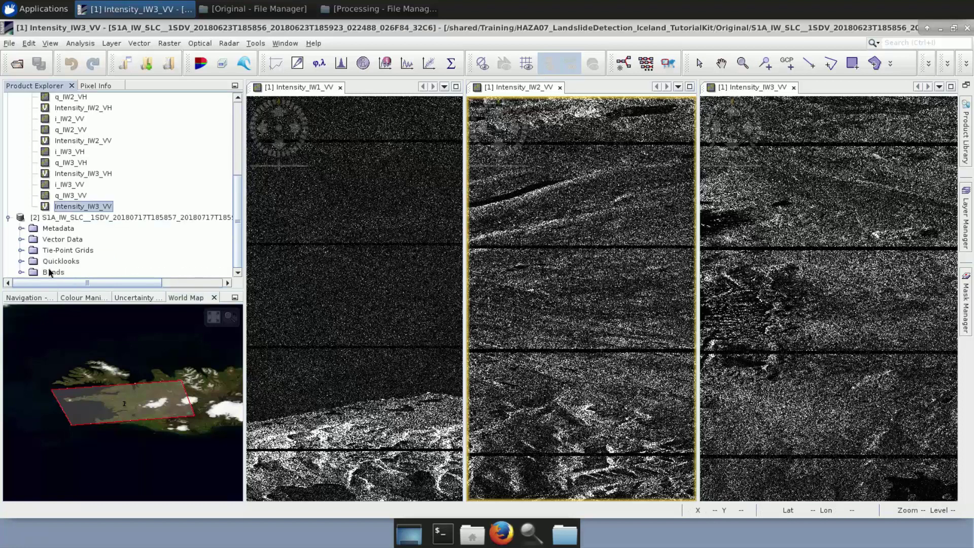
click(21, 272)
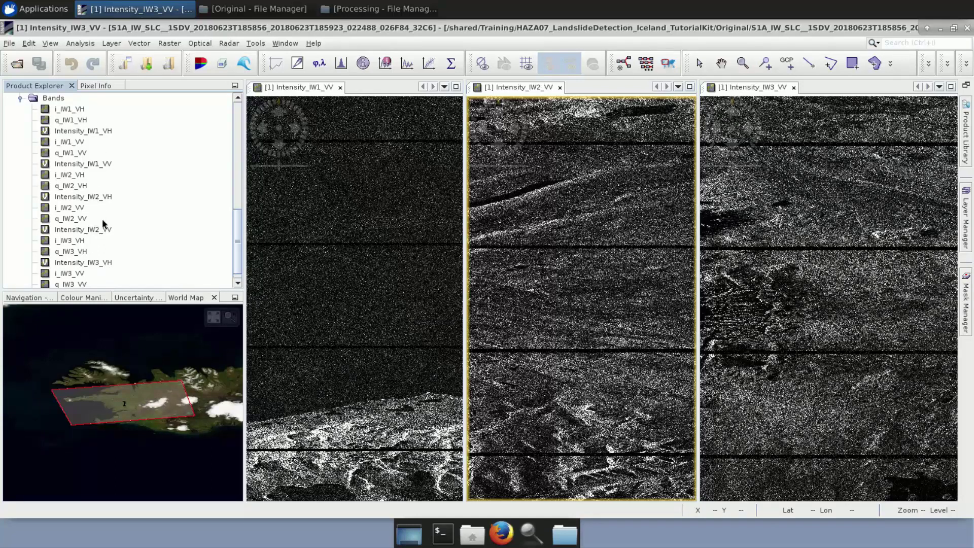
scroll(535, 302, down, 2)
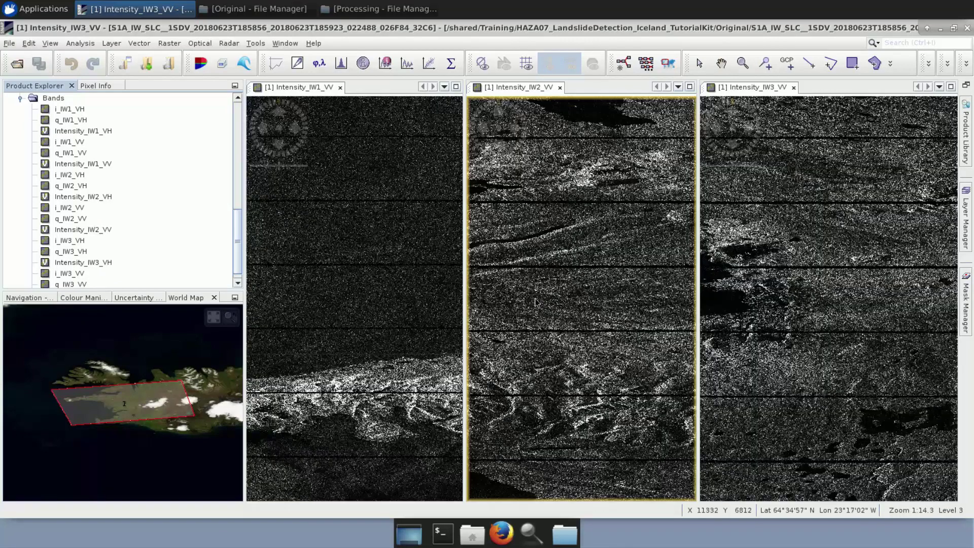
scroll(535, 303, down, 2)
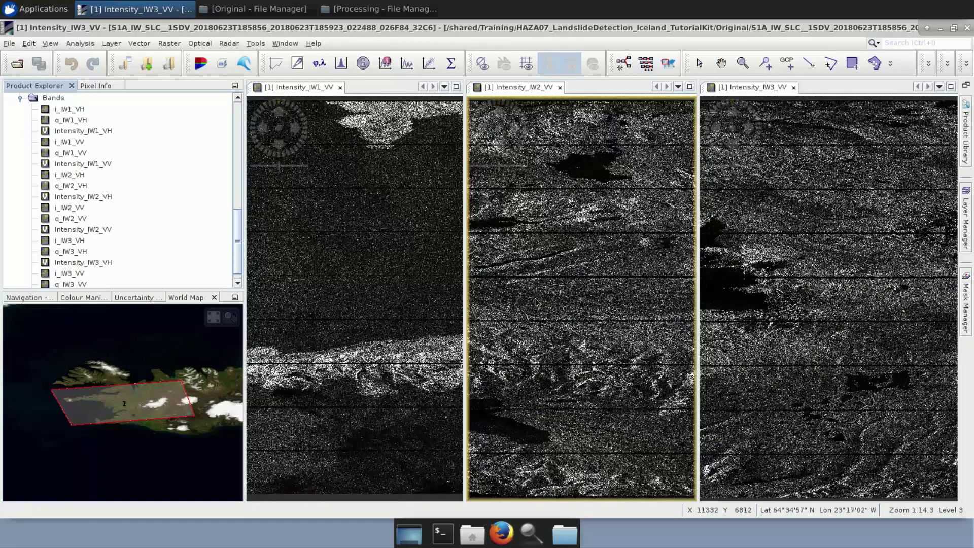
scroll(535, 303, down, 1)
scroll(535, 302, down, 2)
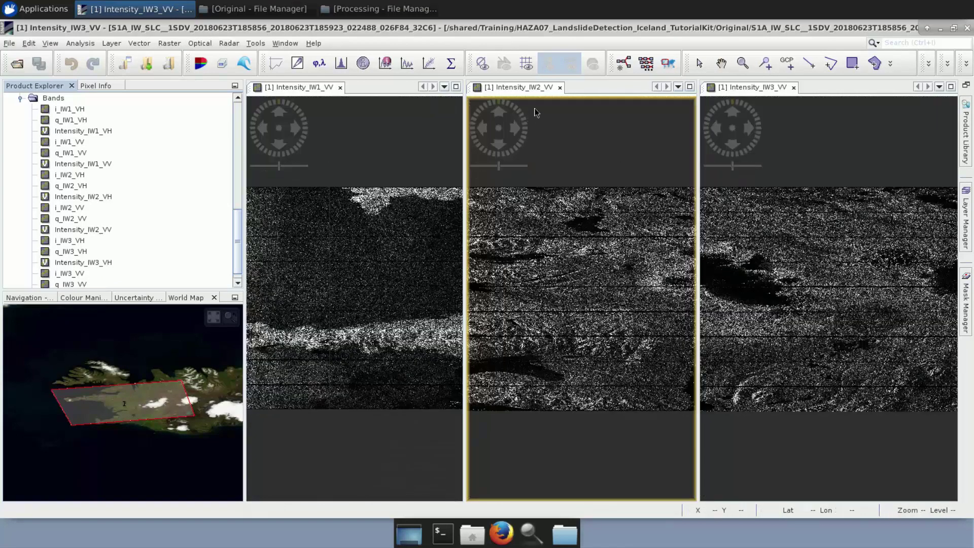
scroll(561, 308, down, 1)
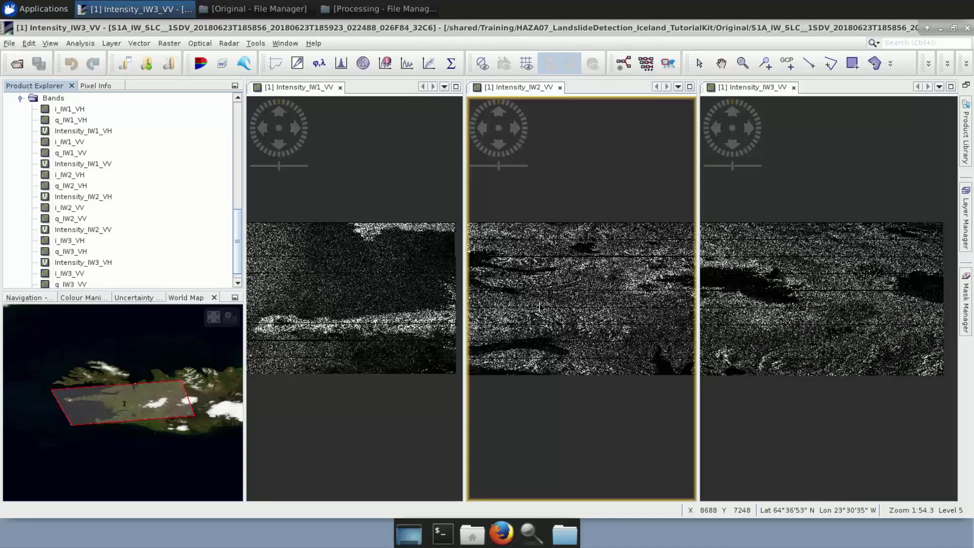
Close the three VV intensity image views and collapse both Sentinel-1 products in the Product Explorer.
click(341, 88)
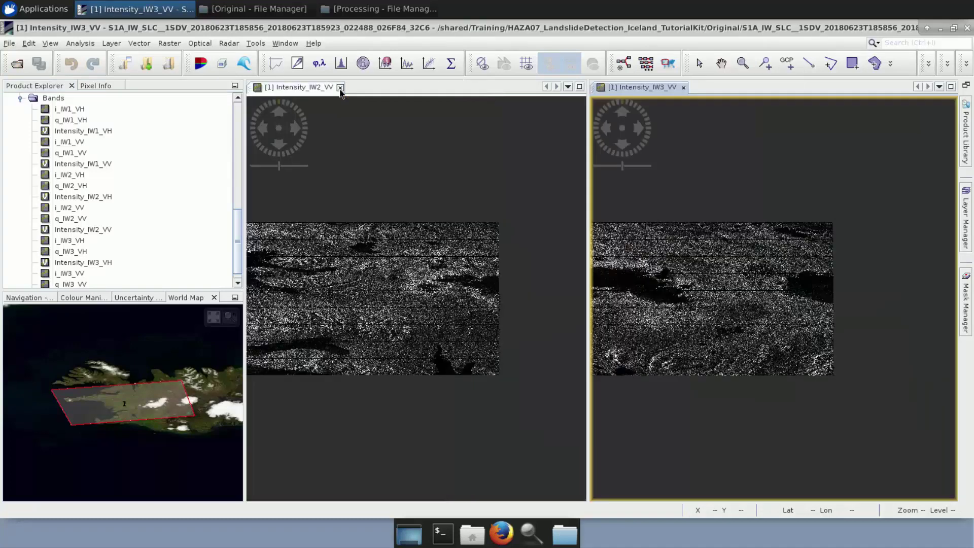
click(341, 88)
click(341, 88)
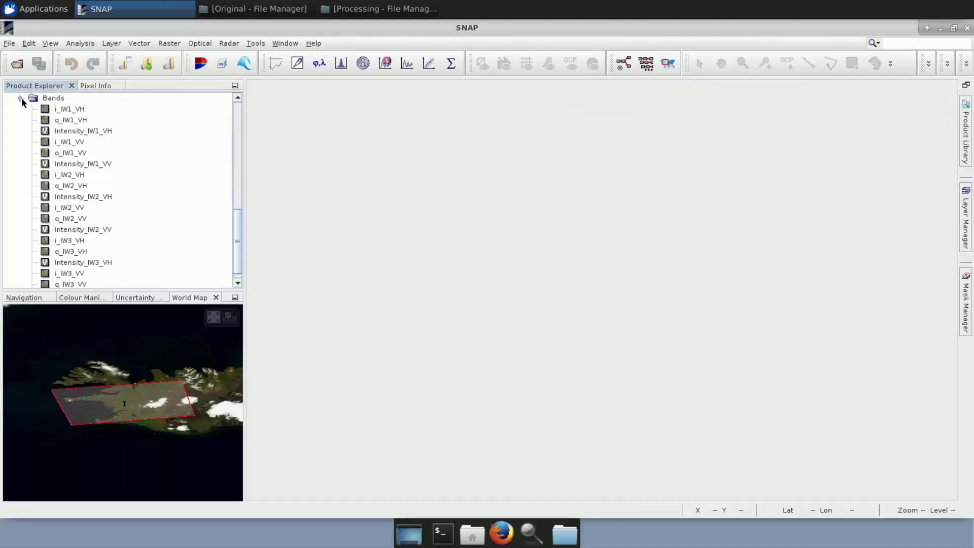
scroll(18, 103, down, 2)
scroll(18, 103, up, 3)
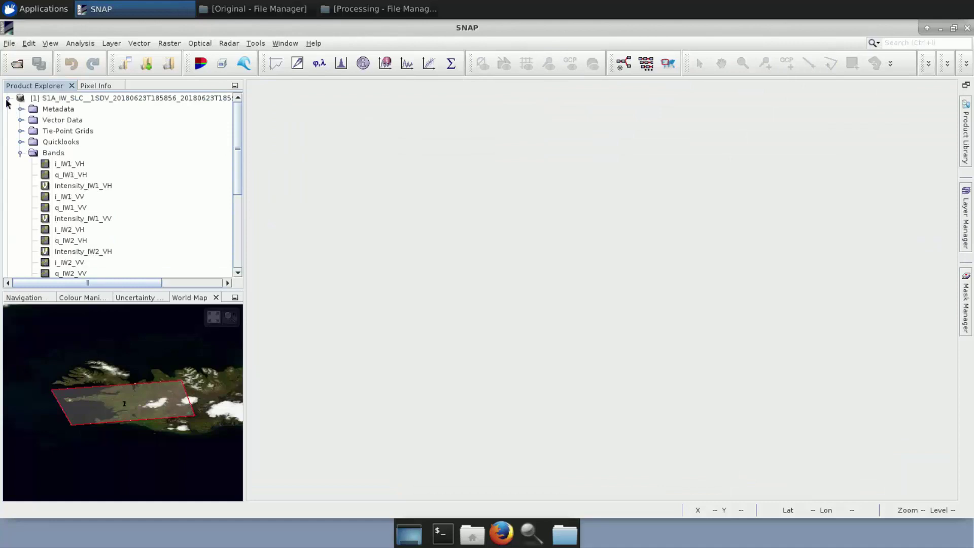
click(8, 99)
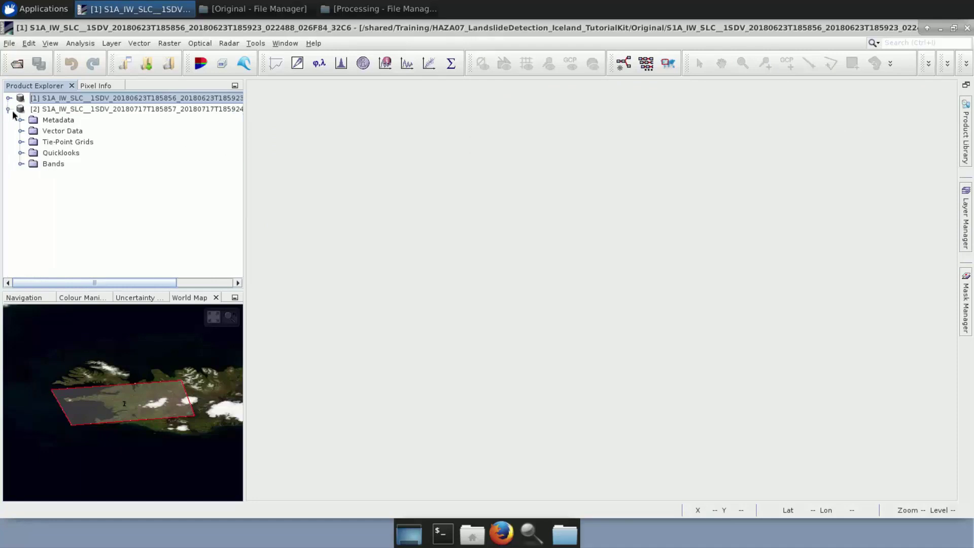
click(9, 111)
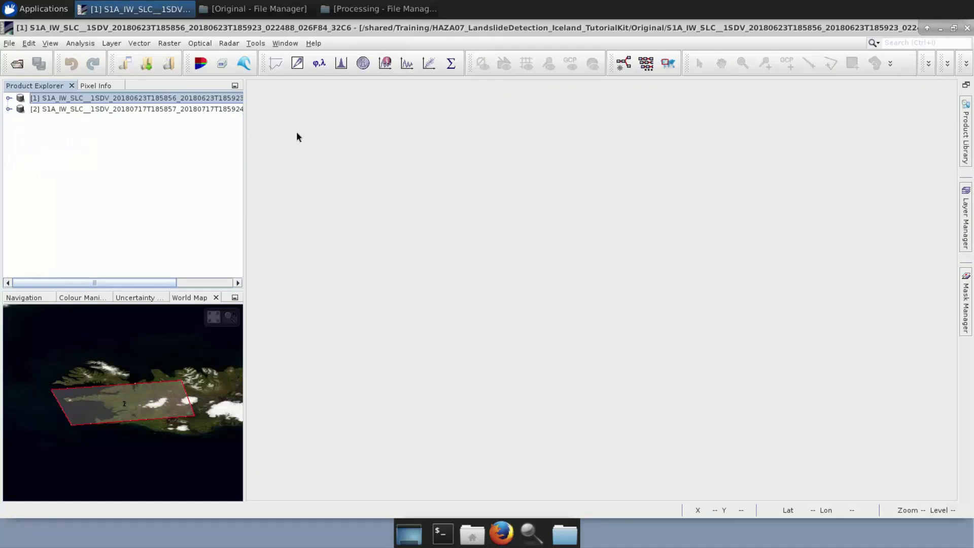
Start the S-1 TOPS Coregistration with ESD operator and widen its dialog until all processing stages are accessible.
click(228, 45)
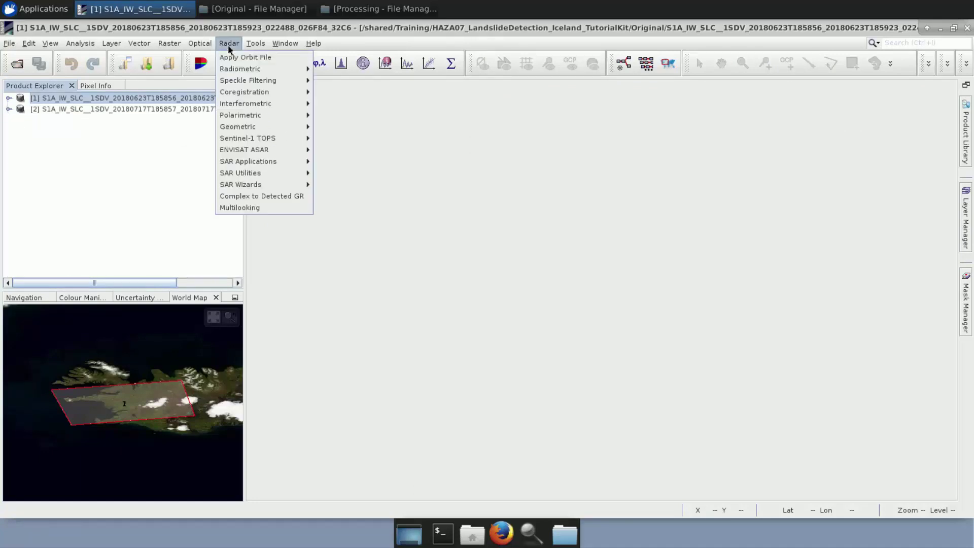
mouse_move(261, 93)
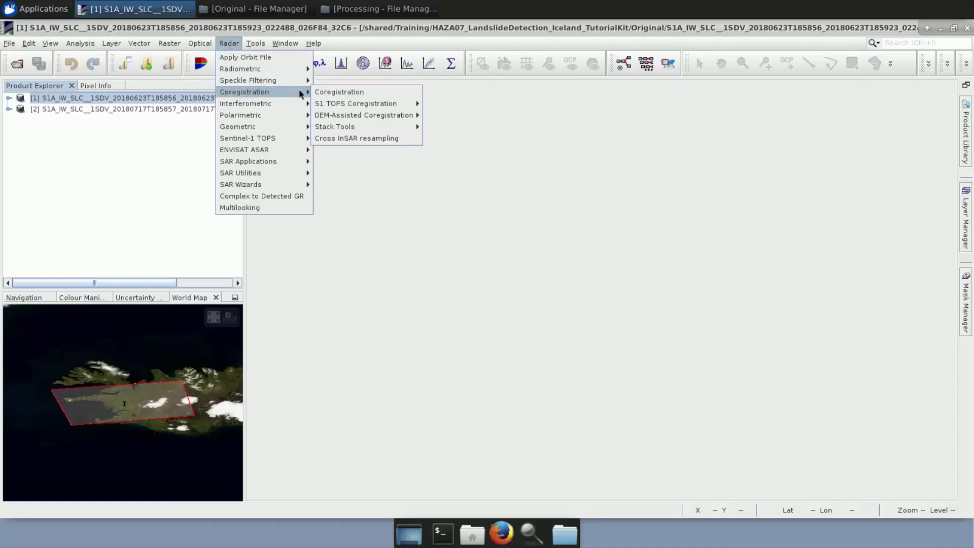
mouse_move(363, 108)
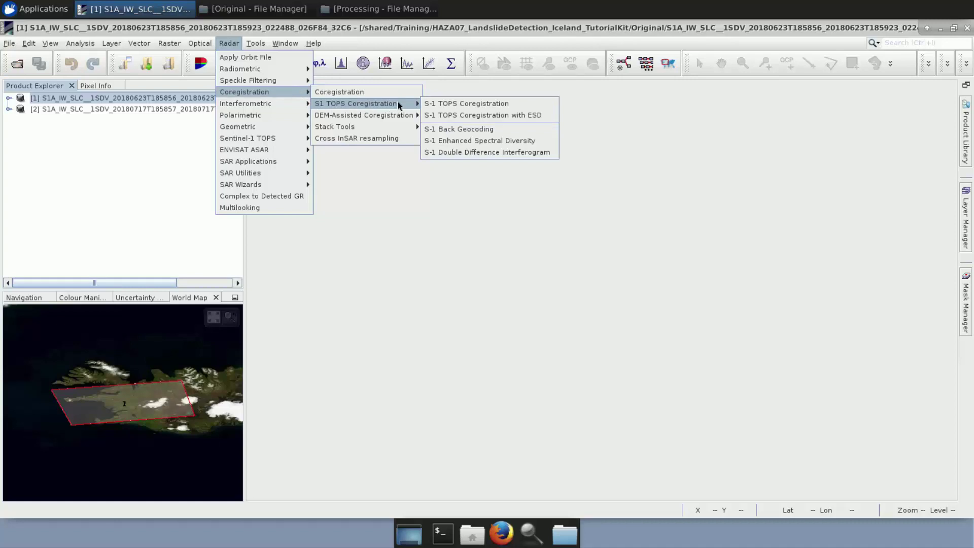
click(482, 119)
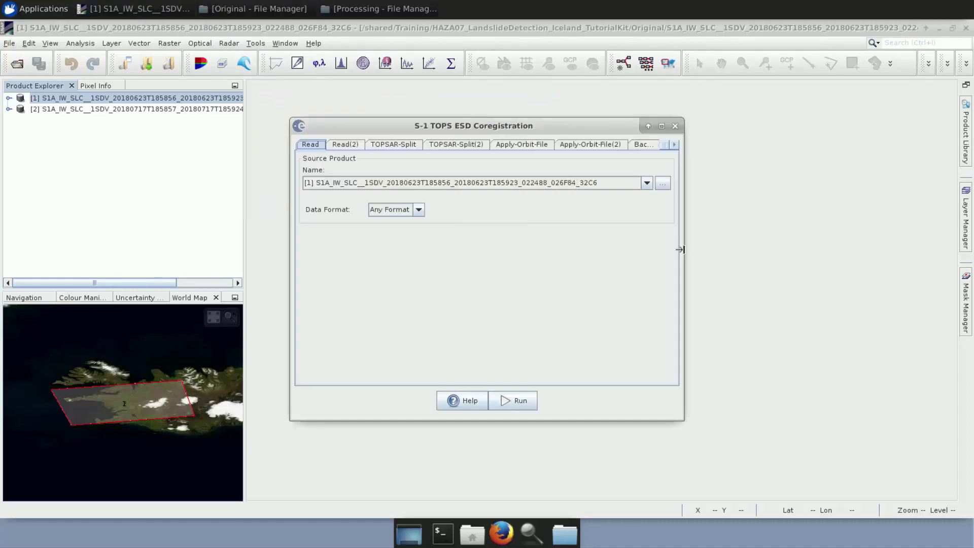
drag(683, 246, 853, 246)
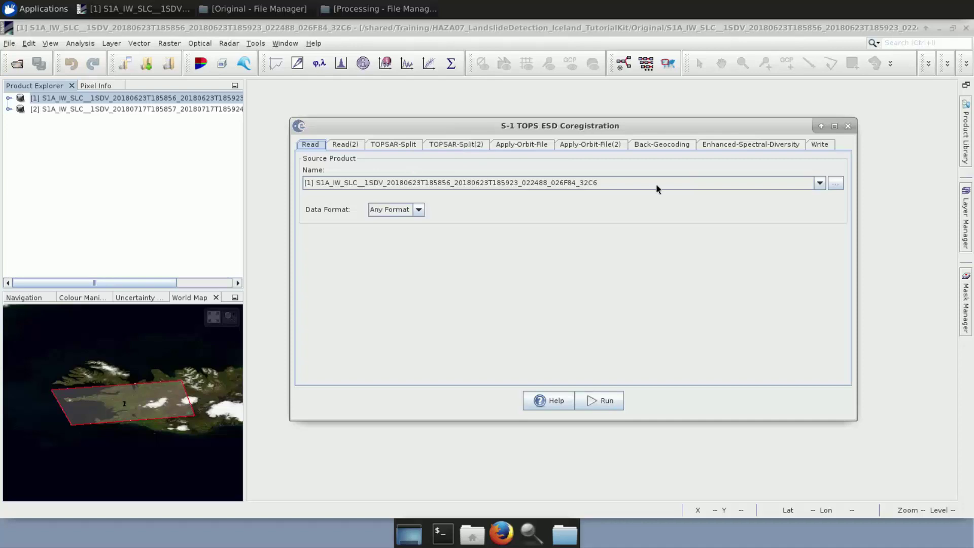
Choose the 2018-06-23 product as the first source and check the second source for the 2018-07-17 product.
click(821, 183)
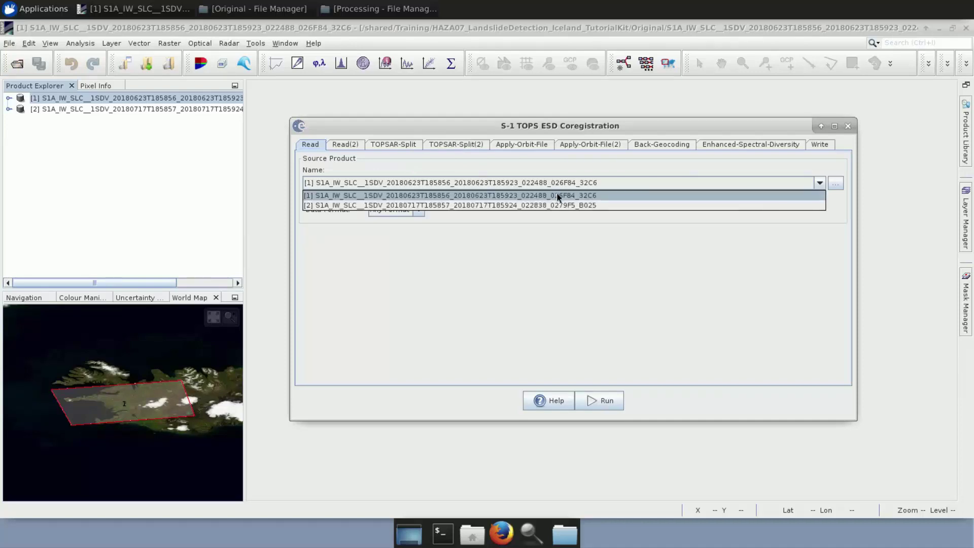
click(541, 195)
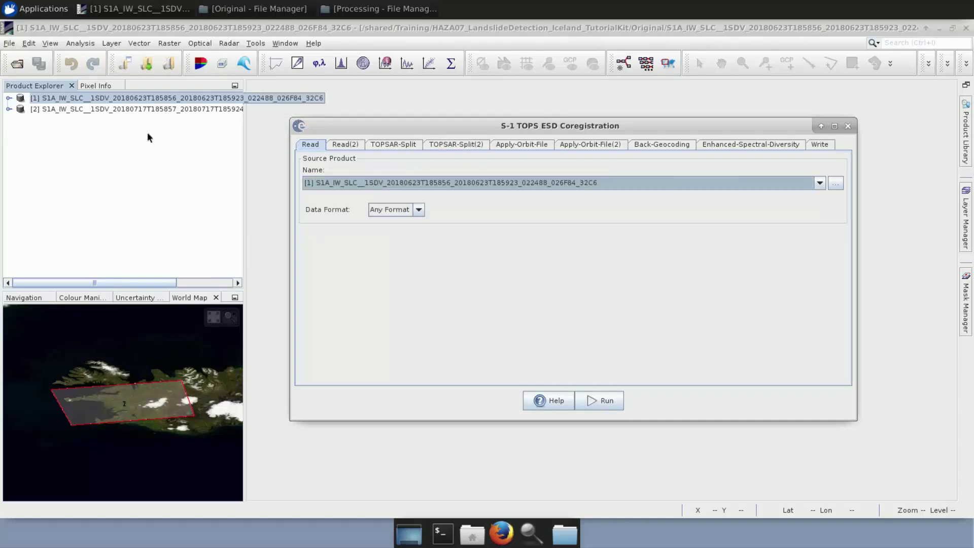
click(341, 147)
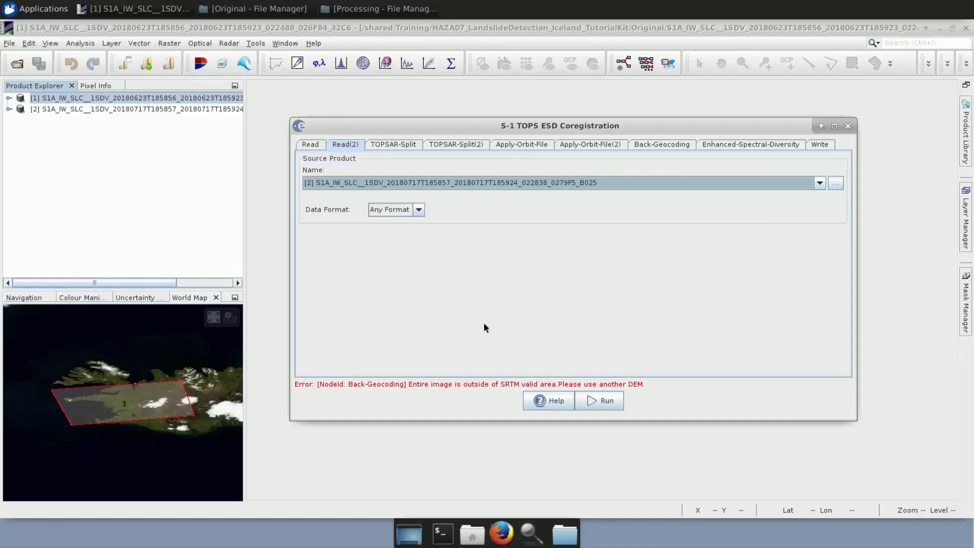
Set the Back-Geocoding digital elevation model to GETASSE30 (Auto Download) and return to the second source product settings.
click(660, 147)
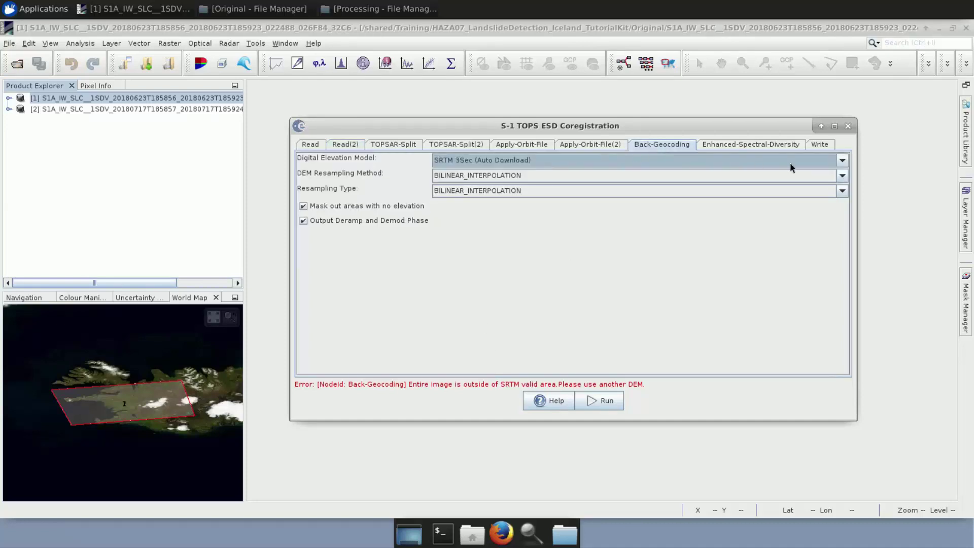
click(842, 162)
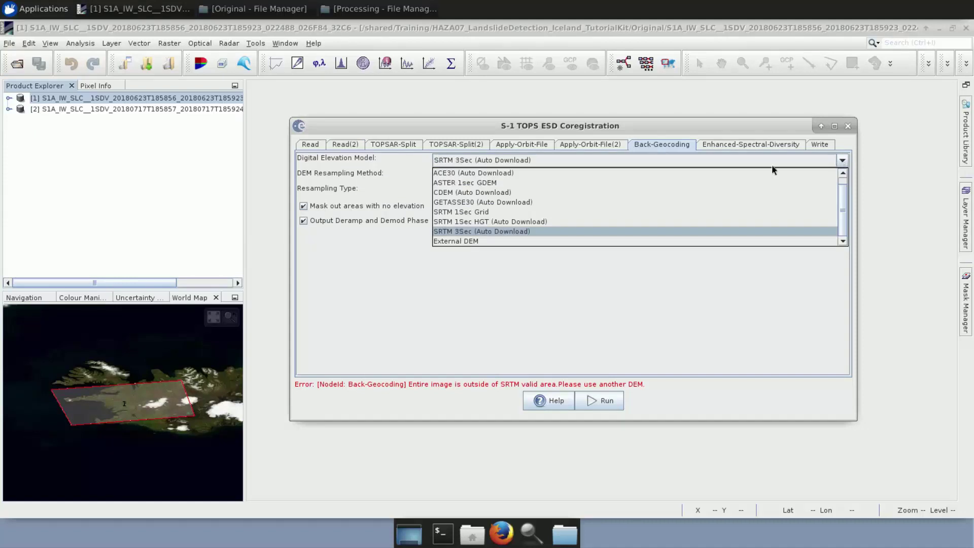
click(520, 203)
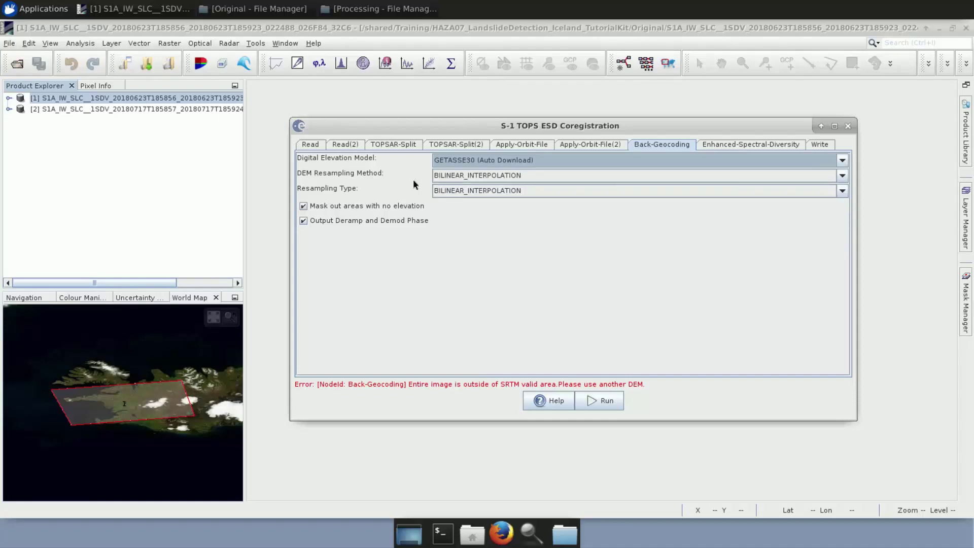
click(347, 145)
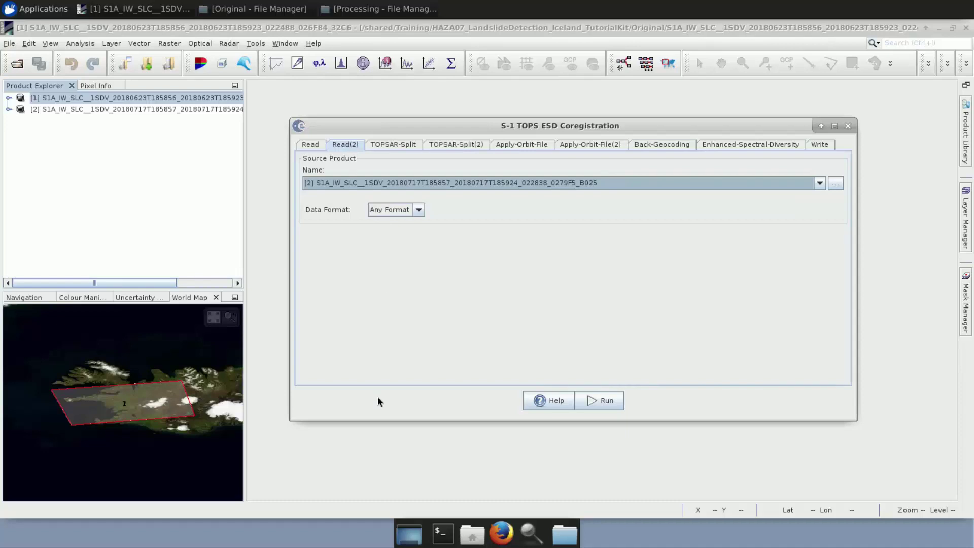
Configure the first TOPSAR-Split with subswath IW2, VV polarisation and bursts 6 to 7, using the footprint map as reference.
click(390, 147)
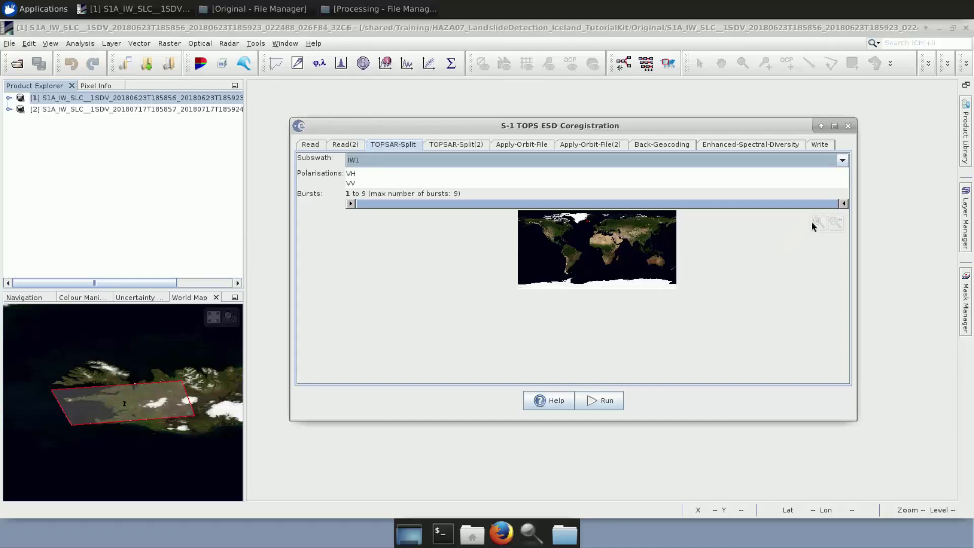
click(835, 223)
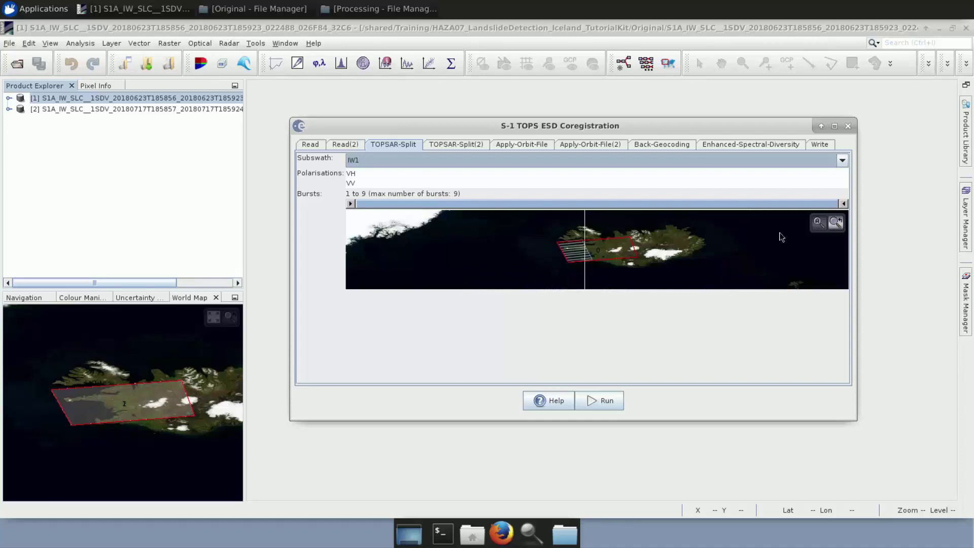
click(416, 160)
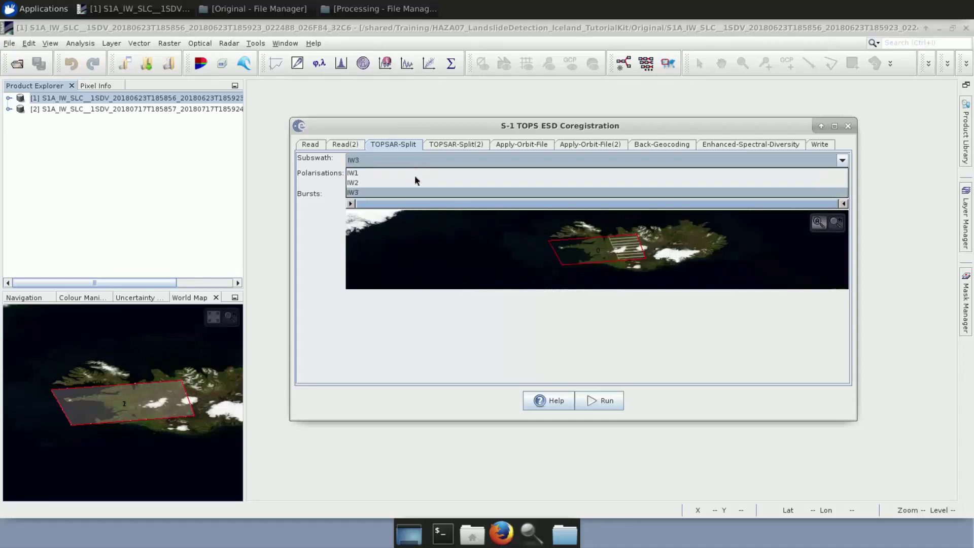
click(415, 183)
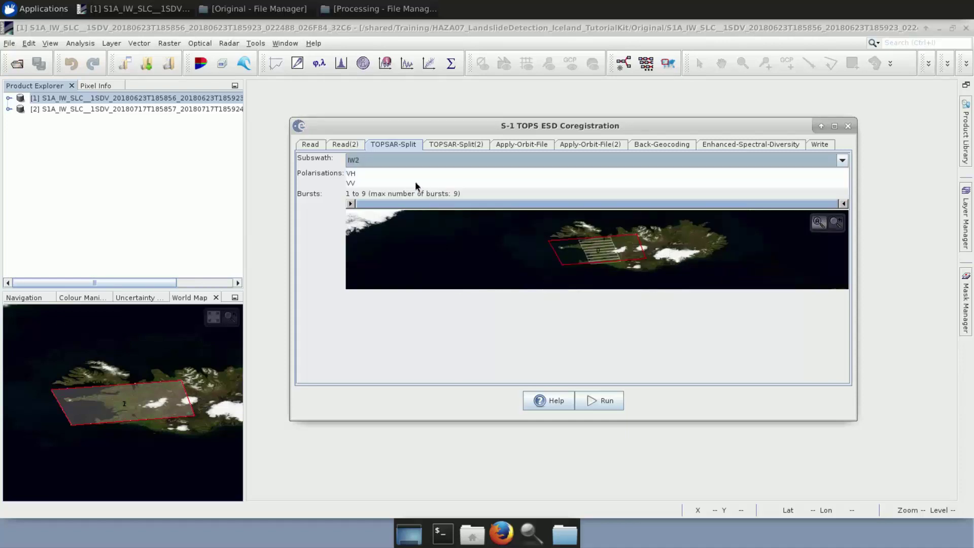
click(364, 184)
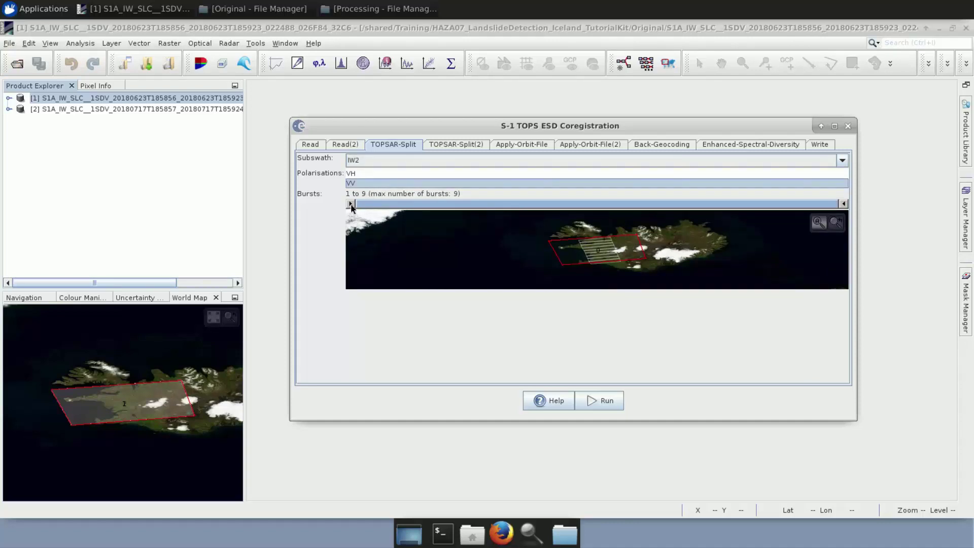
drag(350, 204, 532, 217)
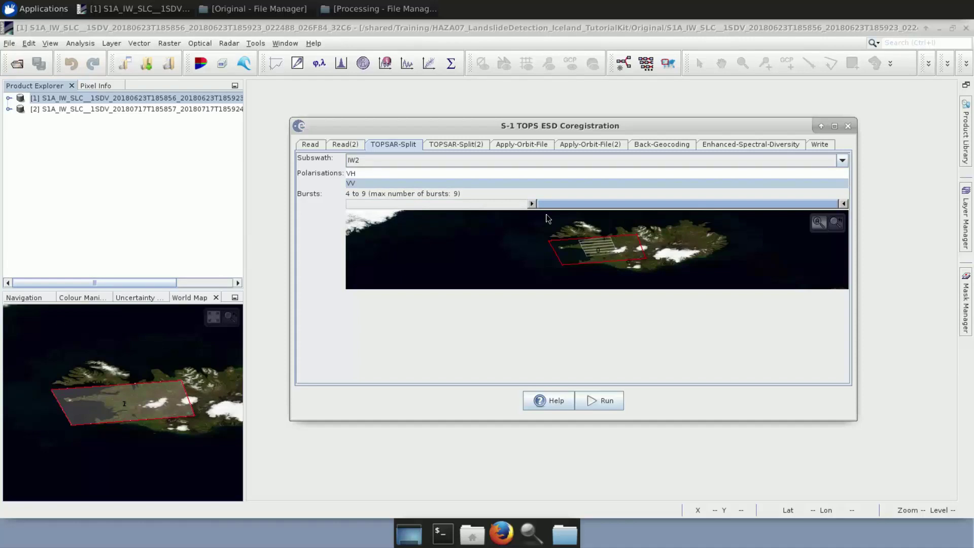
drag(547, 218, 635, 211)
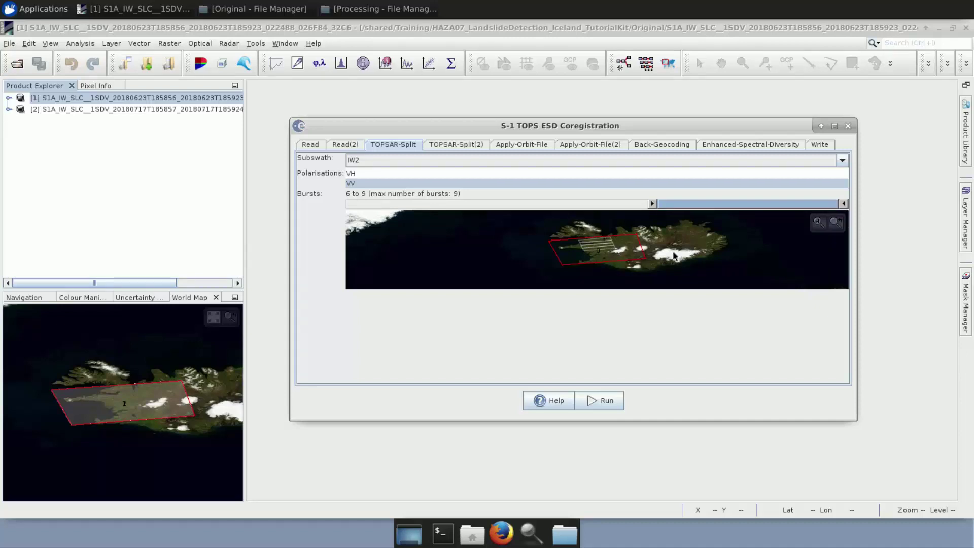
drag(843, 204, 676, 208)
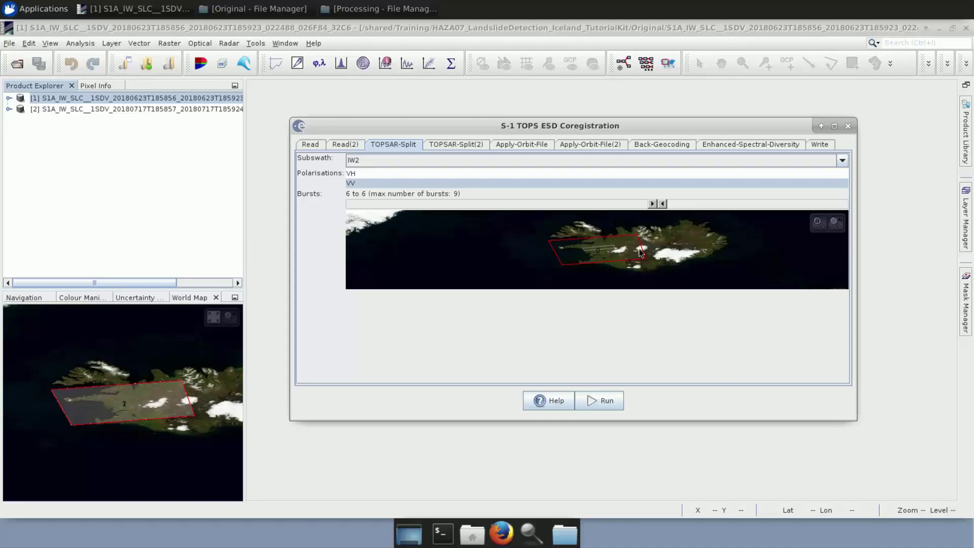
click(695, 206)
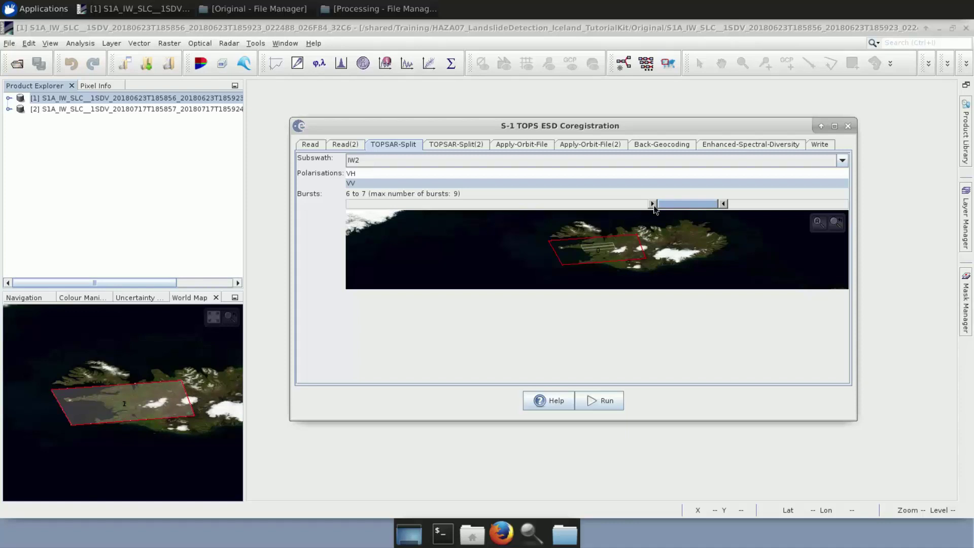
Configure the second TOPSAR-Split with subswath IW2, VV polarisation and bursts 6 to 7, and compare it with the first split.
click(439, 144)
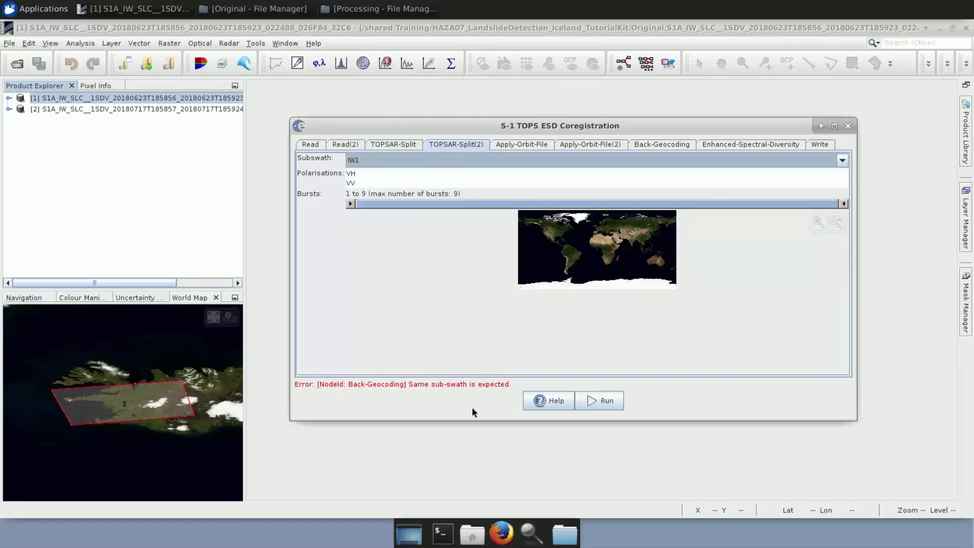
click(427, 162)
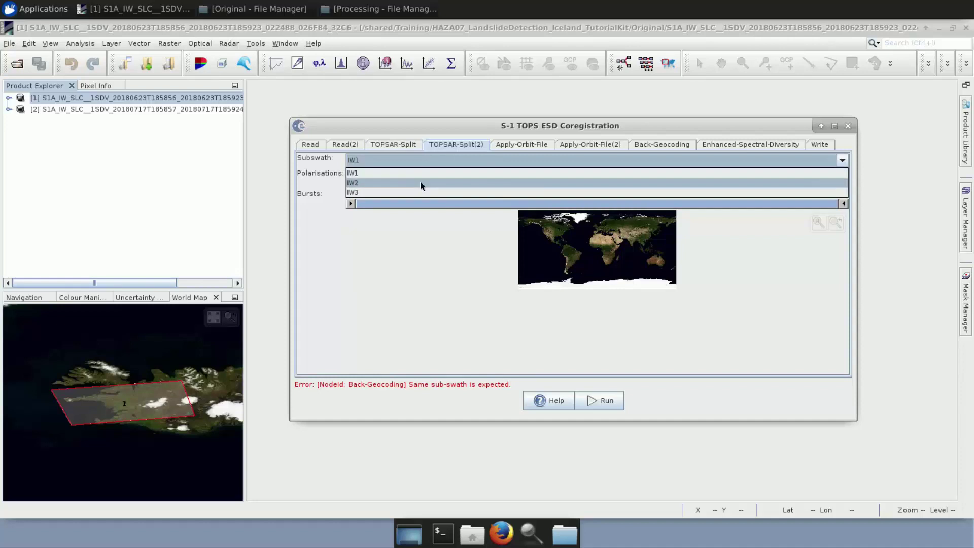
click(420, 180)
click(390, 184)
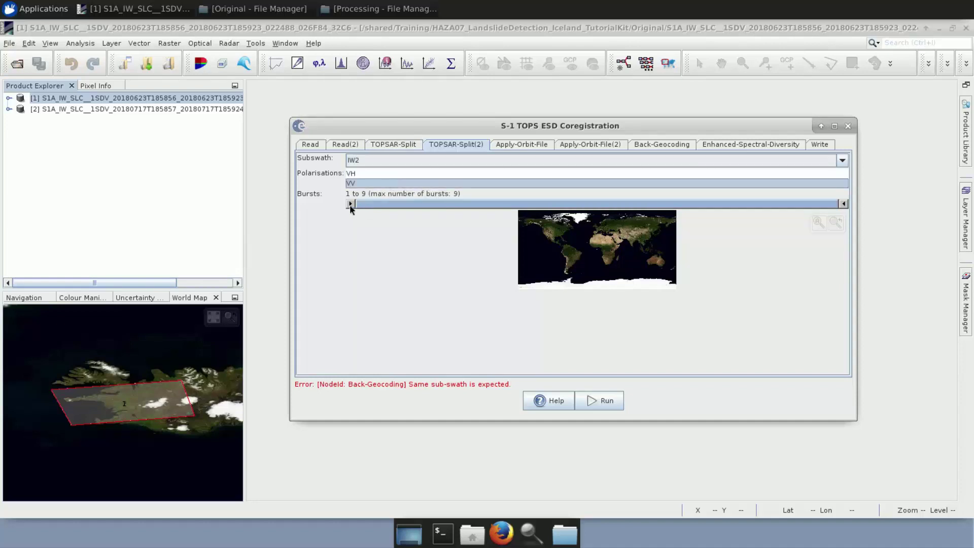
drag(351, 203, 593, 205)
click(616, 212)
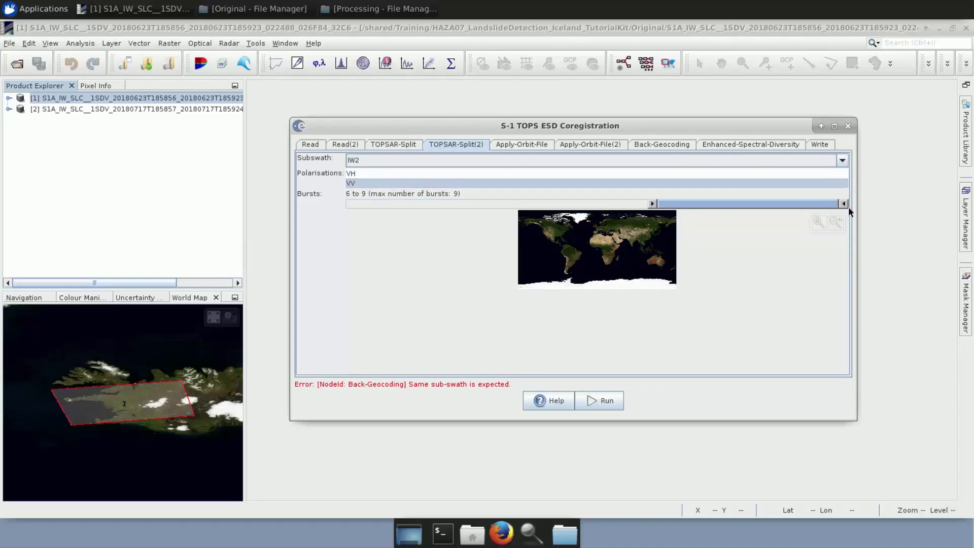
drag(844, 204, 726, 205)
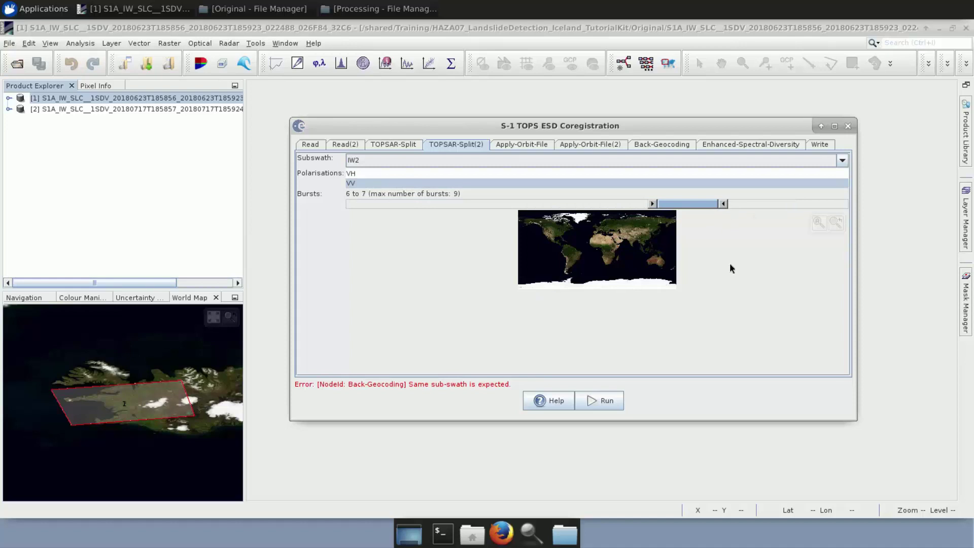
click(405, 144)
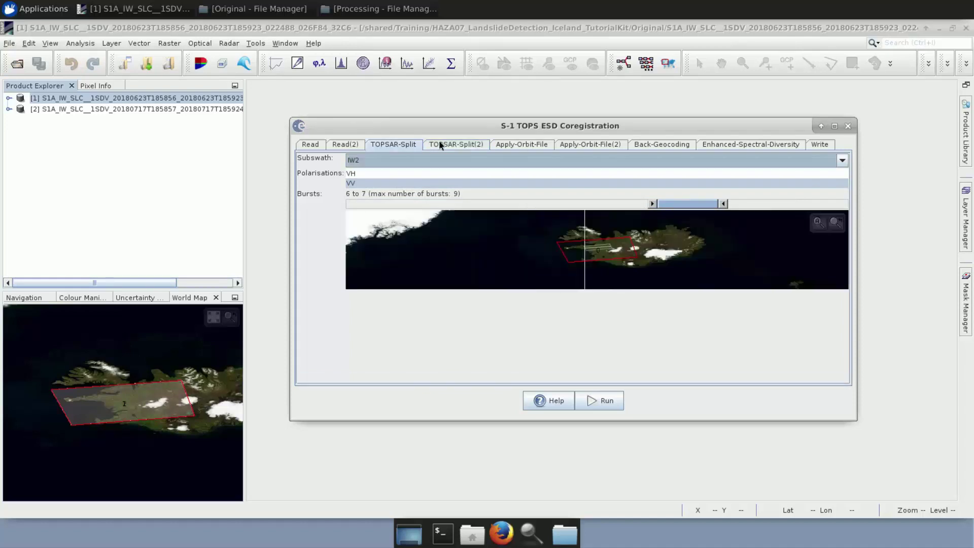
click(439, 142)
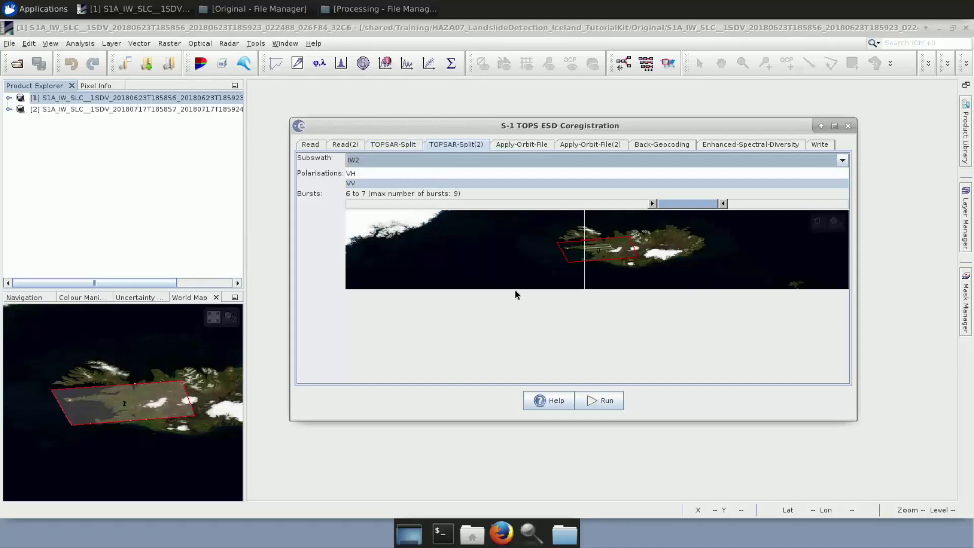
Enable "Do not fail if new orbit file is not found" for both Apply-Orbit-File stages.
click(513, 146)
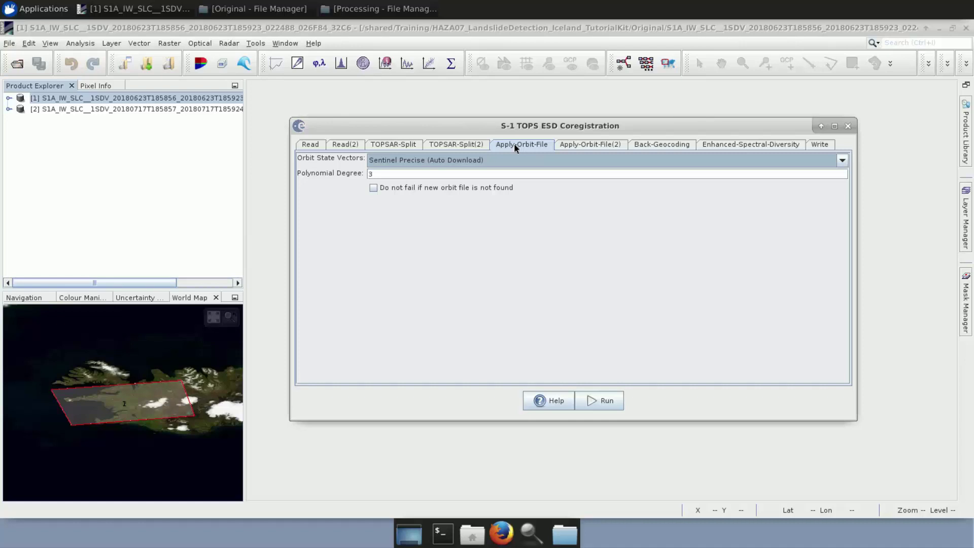
click(373, 189)
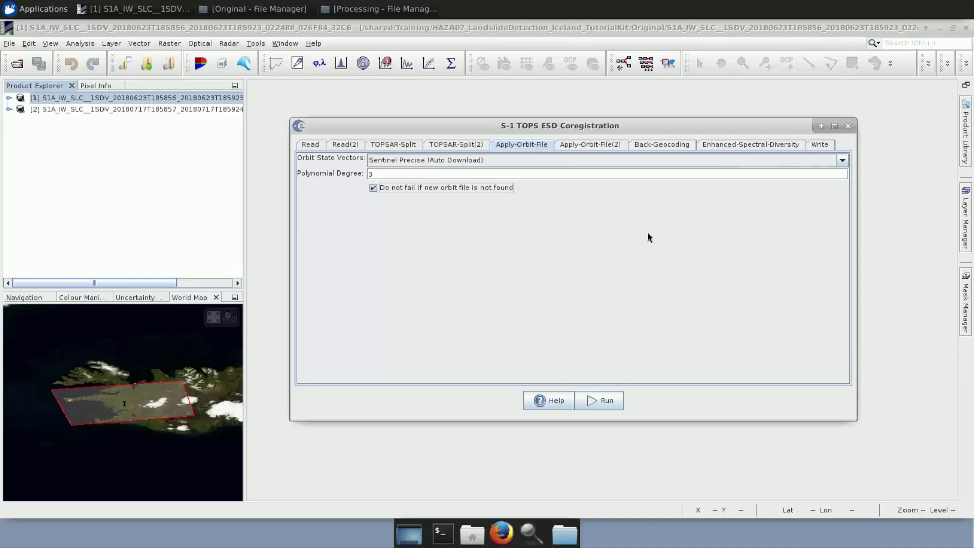
click(577, 146)
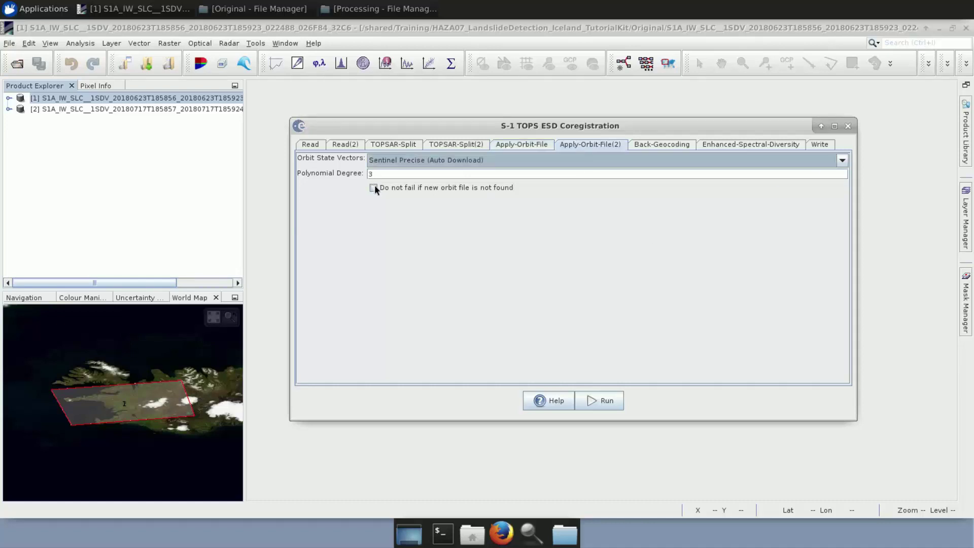
click(375, 187)
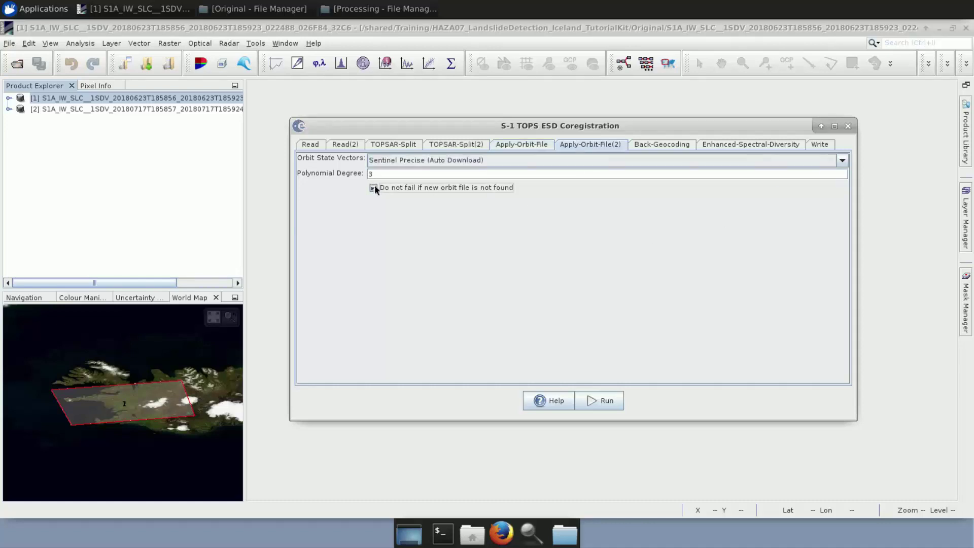
Review the Back-Geocoding and Enhanced-Spectral-Diversity parameters, and open the target product's Write settings.
click(654, 144)
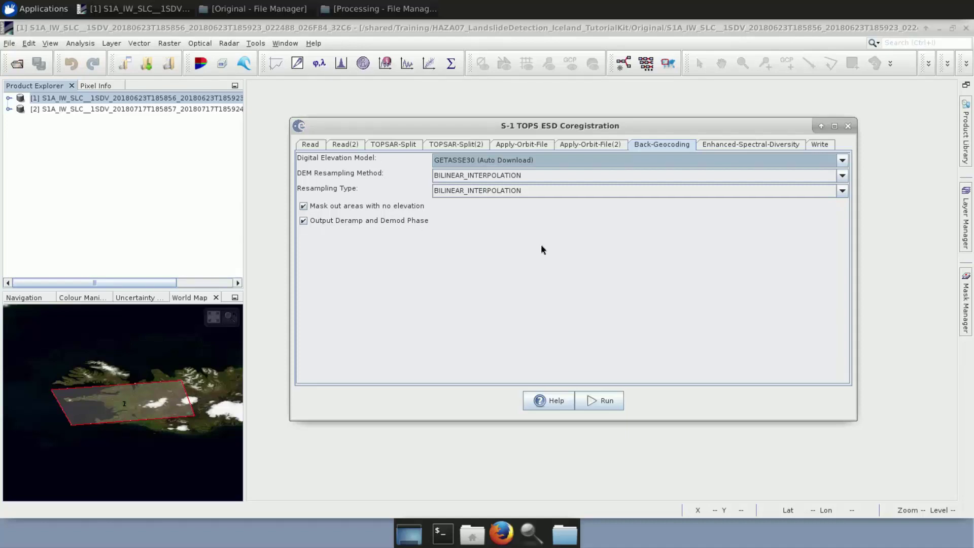
click(744, 140)
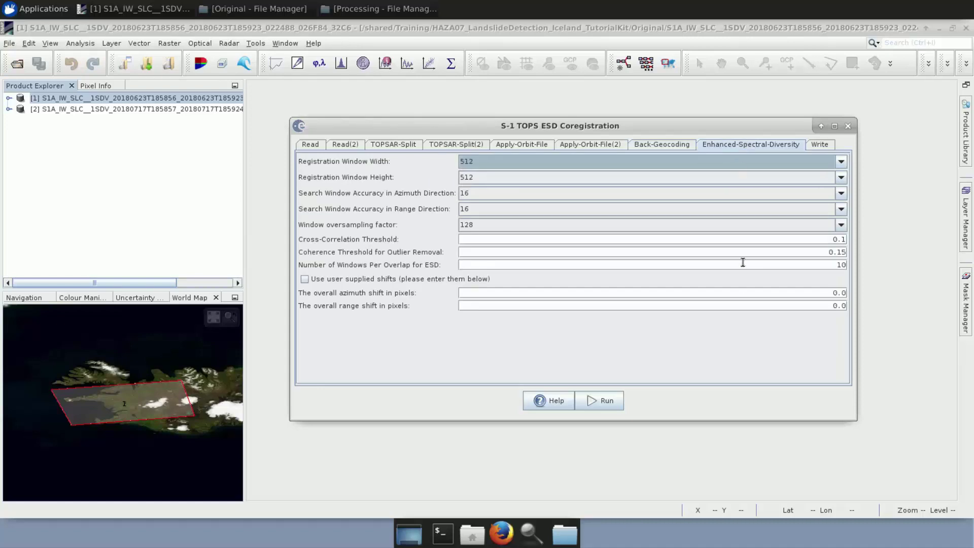
click(816, 144)
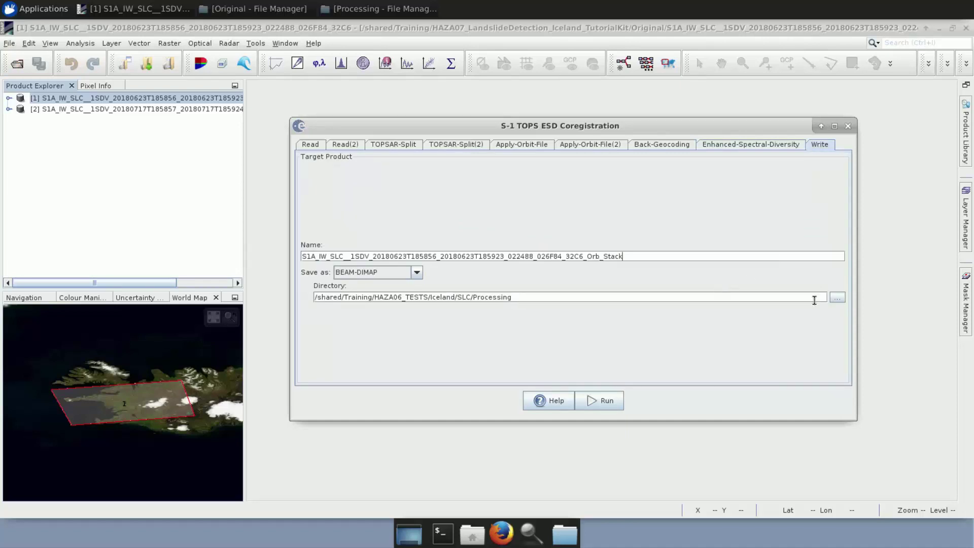
Set the target product's output directory to the Processing folder in shared/Training/HAZA07_LandslideDetection_Iceland_TutorialKit.
click(837, 297)
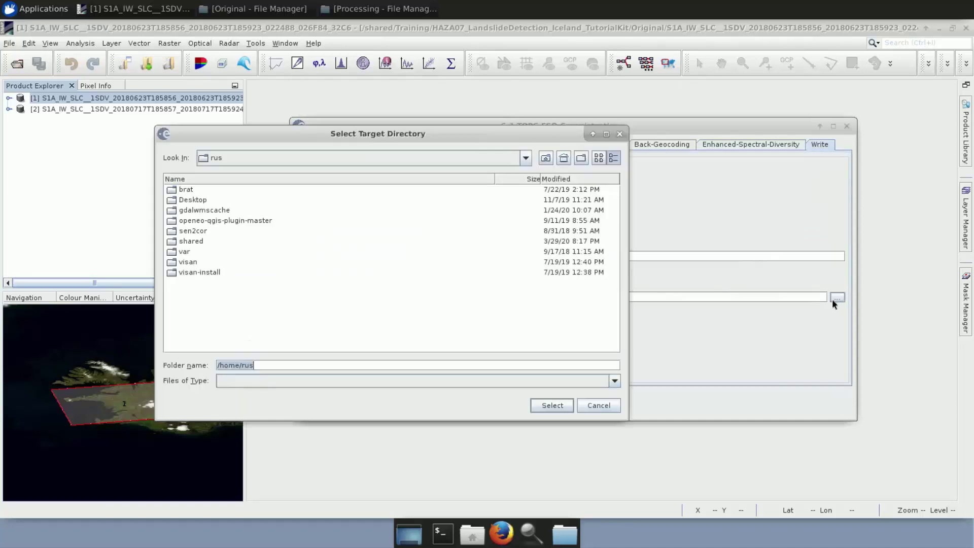
double_click(190, 242)
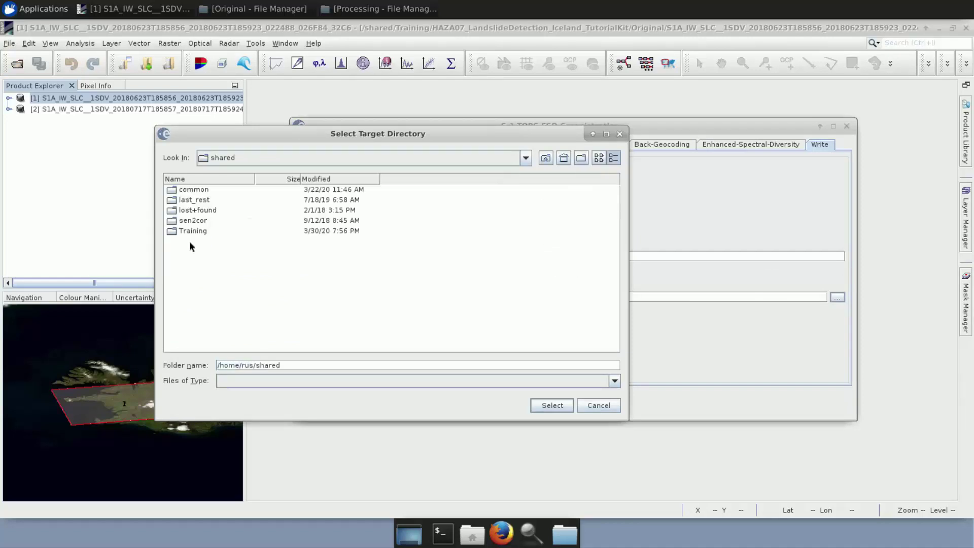
double_click(198, 230)
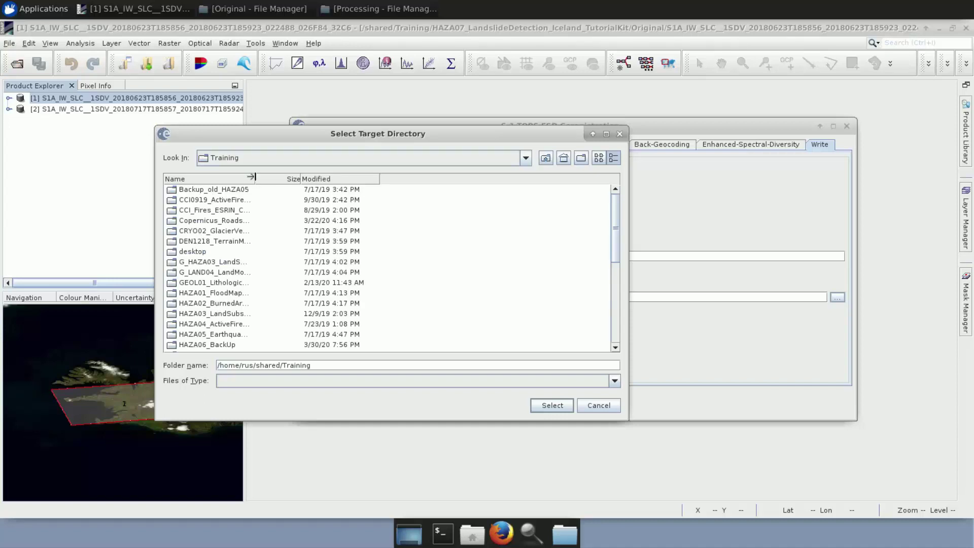
drag(254, 177, 349, 177)
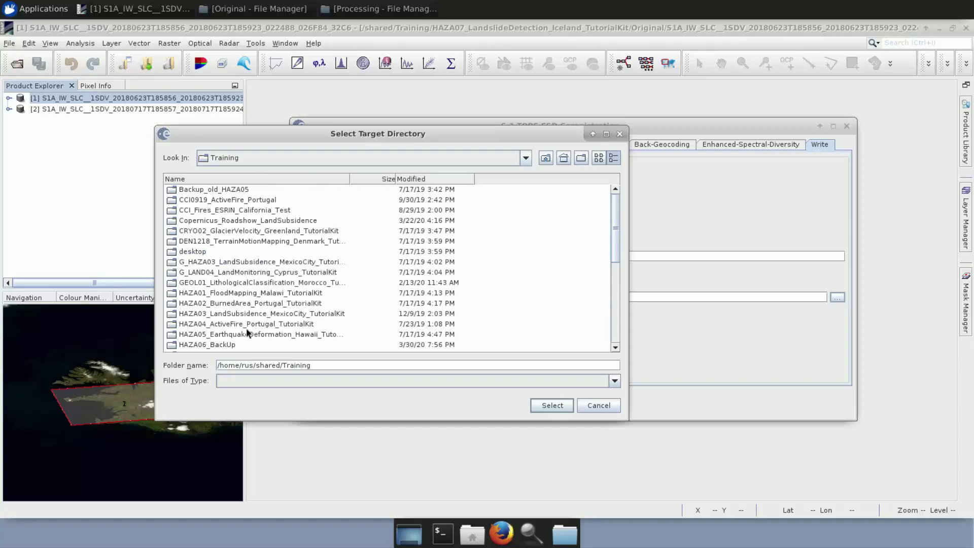
scroll(241, 325, down, 2)
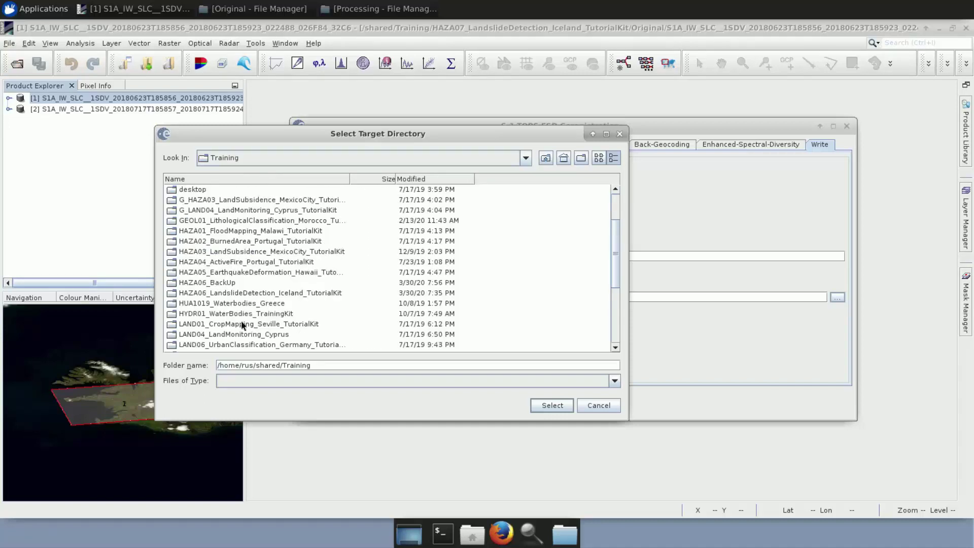
double_click(245, 294)
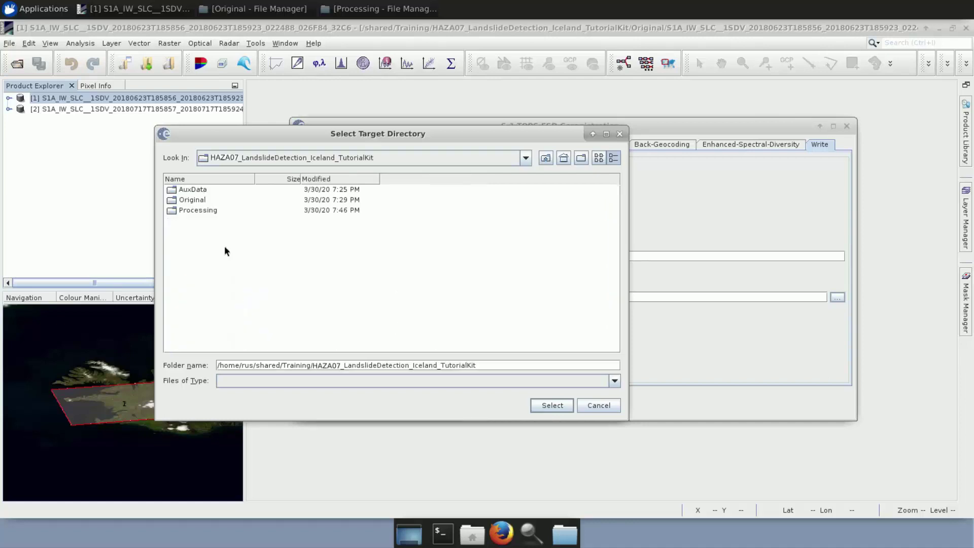
double_click(208, 209)
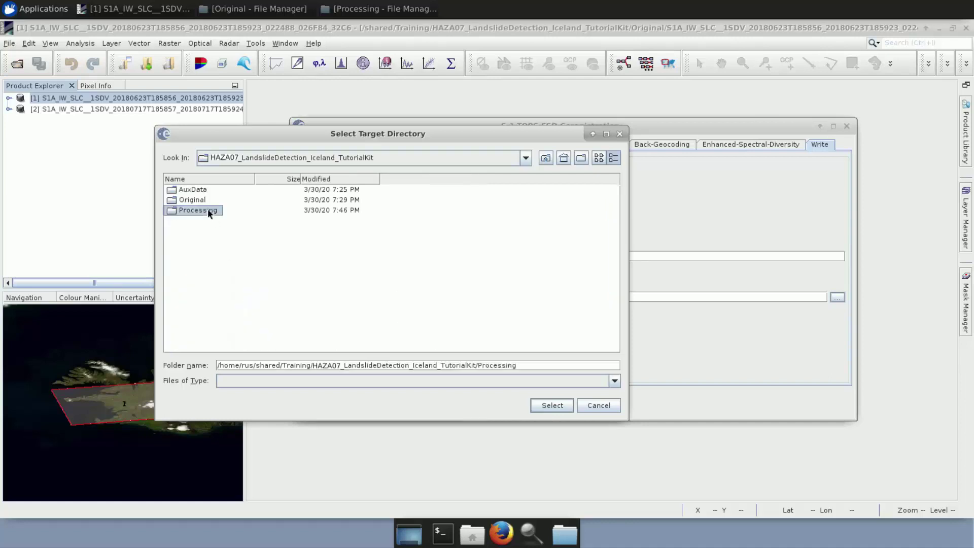
click(553, 405)
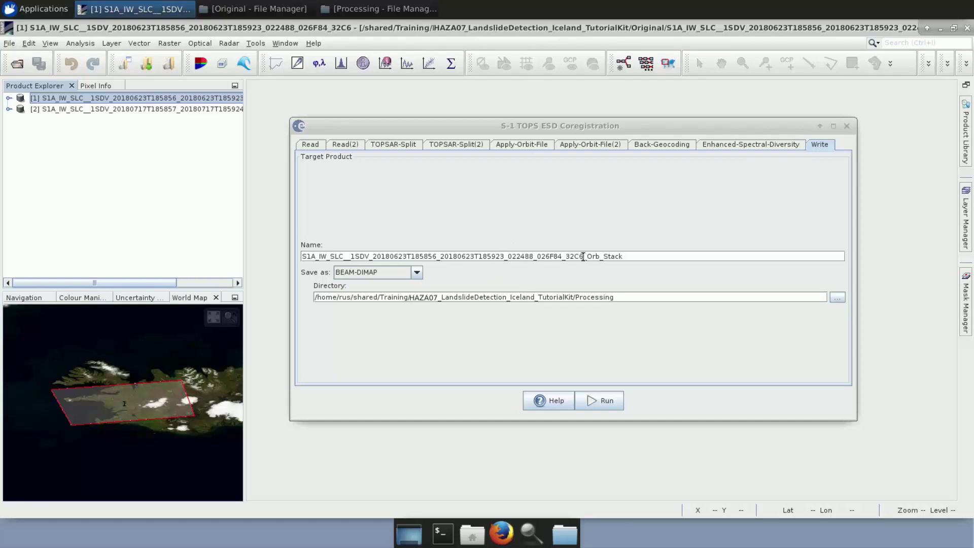
Rename the target product as S1A_IW2_SLC__1SDV_20180623_20180717_Orb_Stack and close the coregistration dialog without running it.
drag(585, 259, 407, 255)
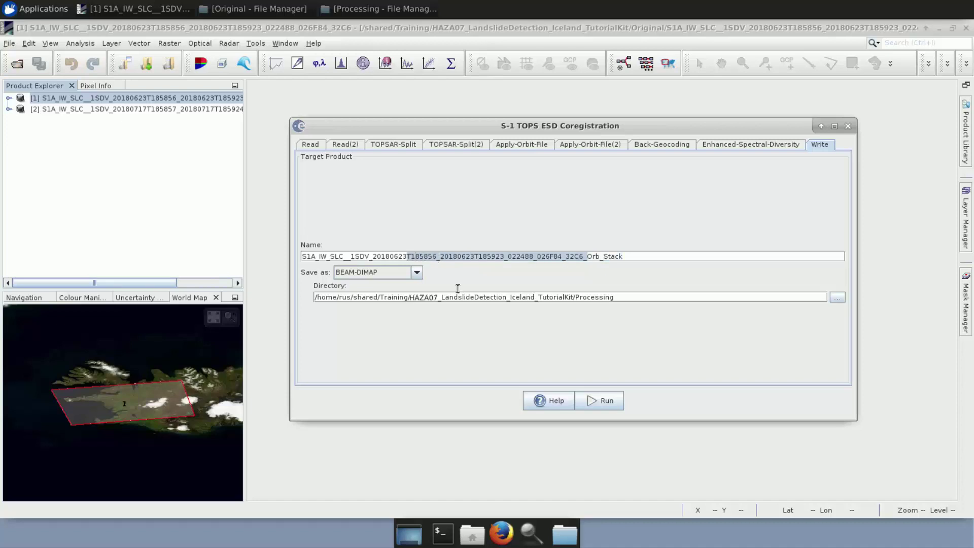
key(BackSpace)
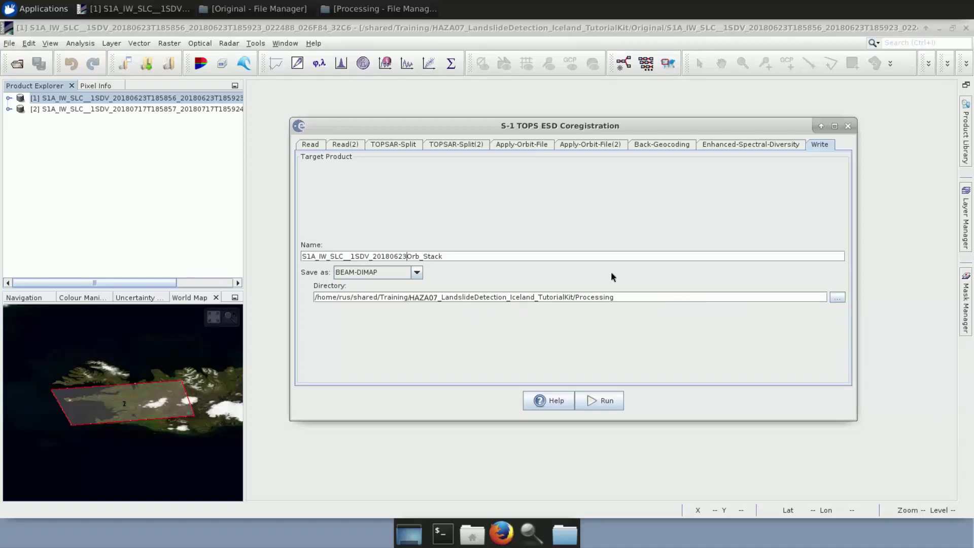
text(_20180717_)
key(Left)
key(Left)
key(Left)
key(Left)
key(Left)
key(Left)
key(Left)
key(Left)
key(Left)
key(Left)
key(Left)
key(Left)
key(Left)
key(Left)
key(Left)
key(Left)
key(Left)
key(Left)
key(Left)
key(Left)
text(2)
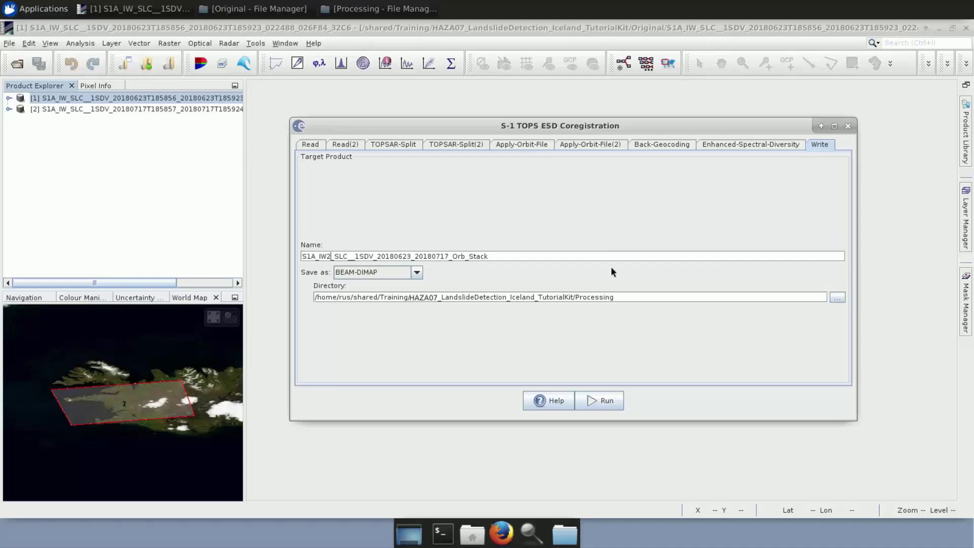
click(847, 126)
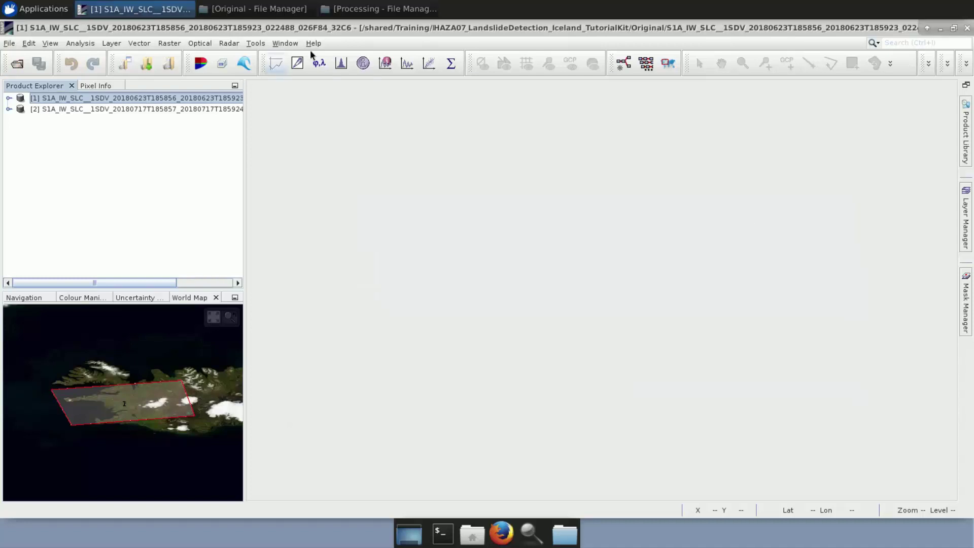
Load S1A_IW2_SLC__VV_20180623_20180717_Orb_Stack.dim into SNAP from the Processing folder in the file manager.
click(363, 14)
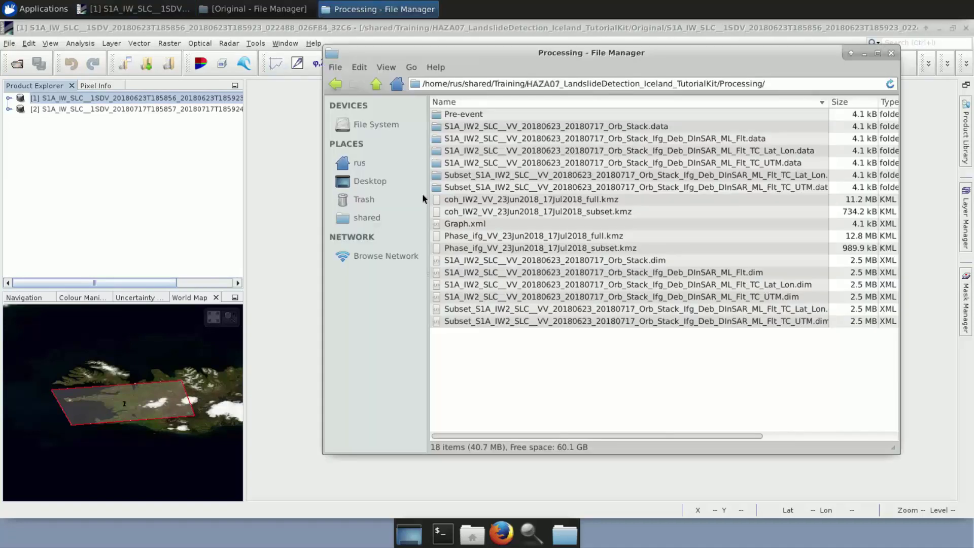
click(515, 263)
drag(517, 265, 94, 189)
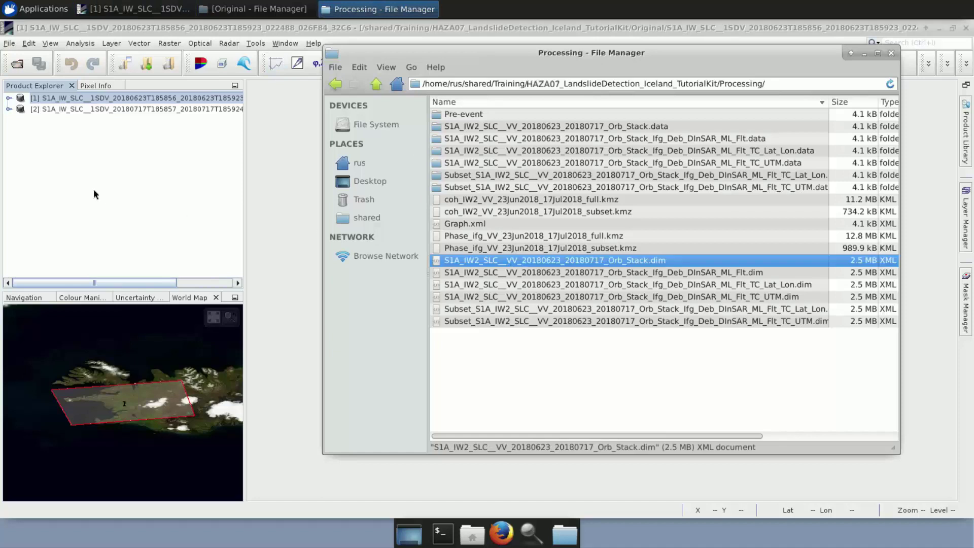
click(400, 10)
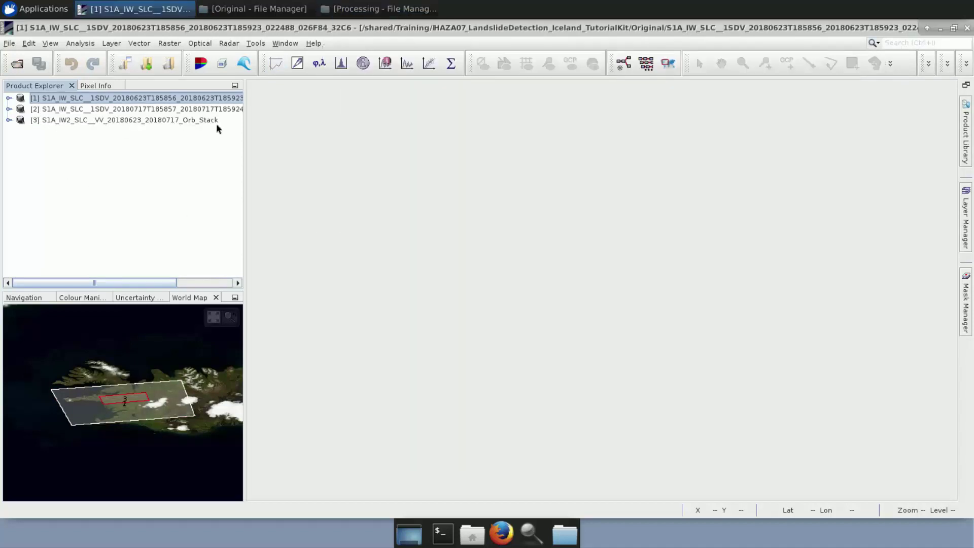
Open the 23Jun2018 master and 17Jul2018 slave intensity bands of the Orb_Stack product and tile their views side by side.
click(9, 121)
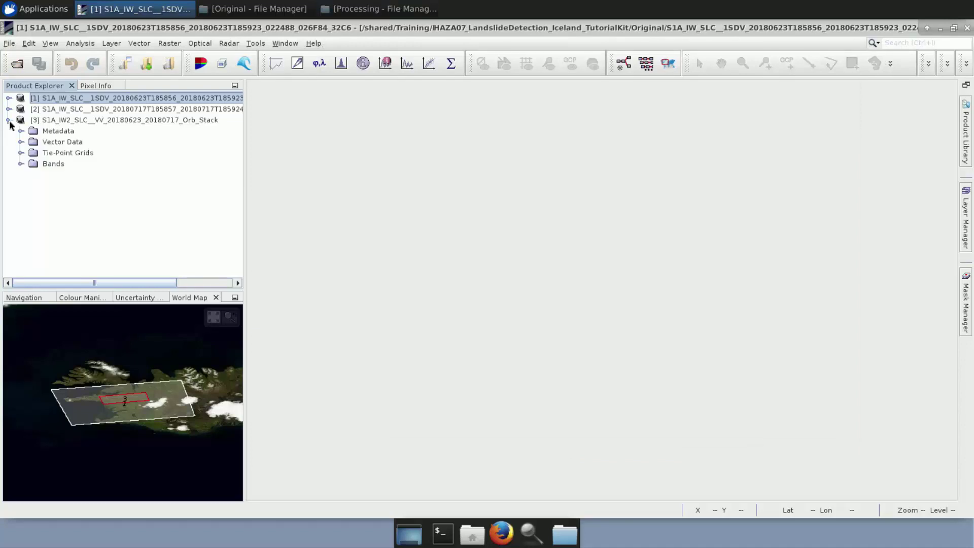
click(21, 164)
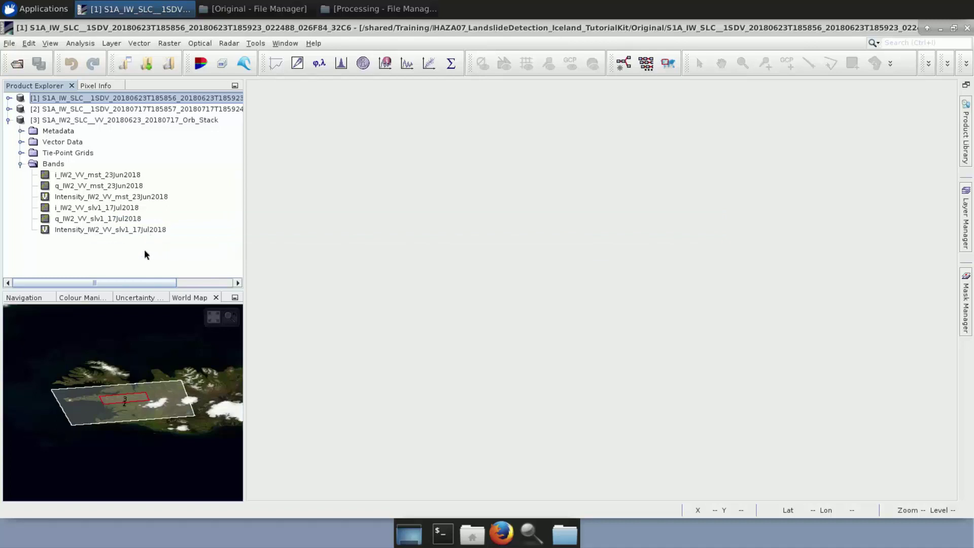
double_click(131, 198)
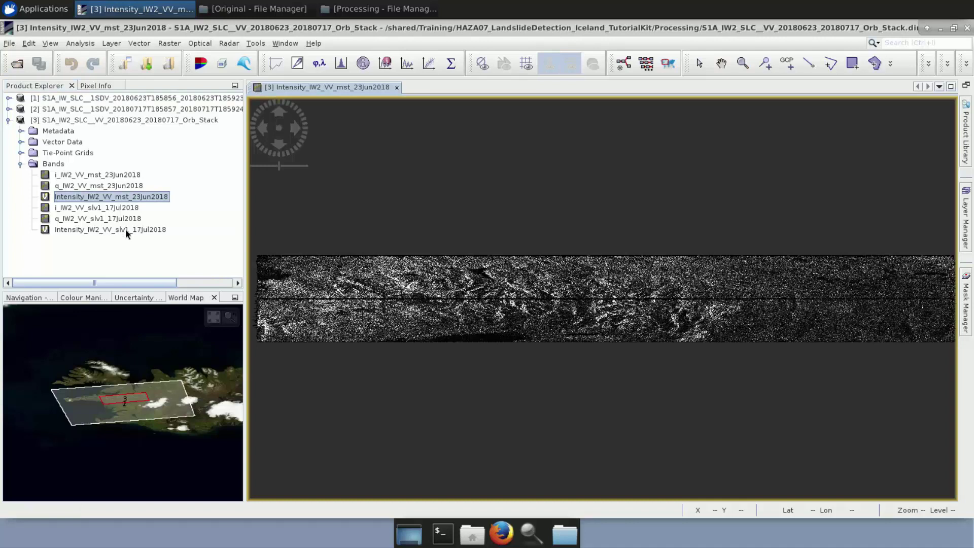
double_click(126, 229)
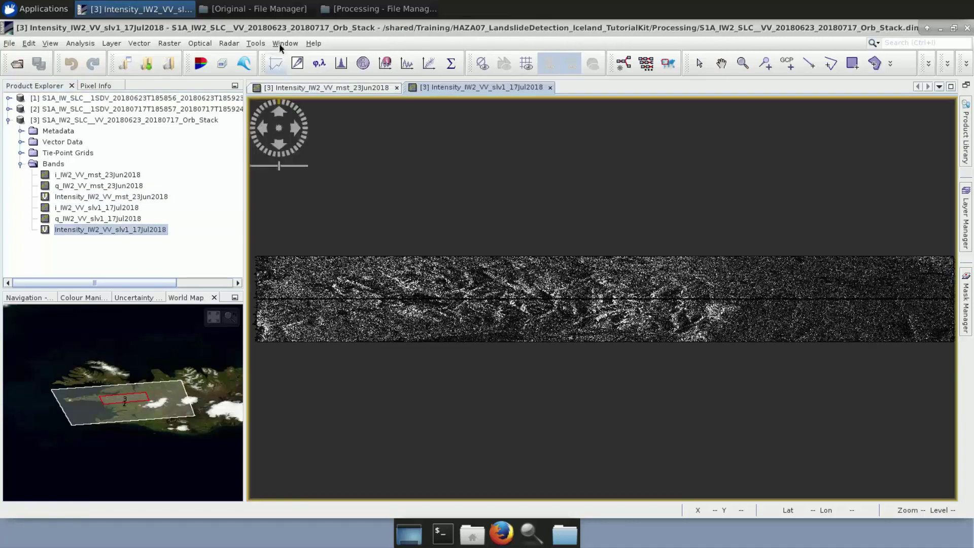
click(279, 43)
click(300, 132)
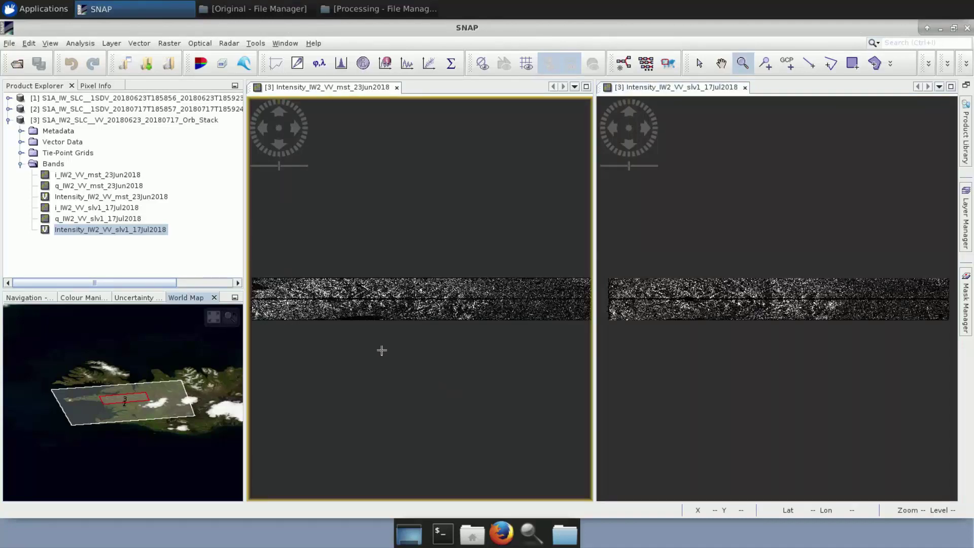
Compare the landslide area at close range in the June and July intensity views, and close both views.
drag(287, 284, 314, 299)
click(721, 63)
drag(798, 363, 752, 306)
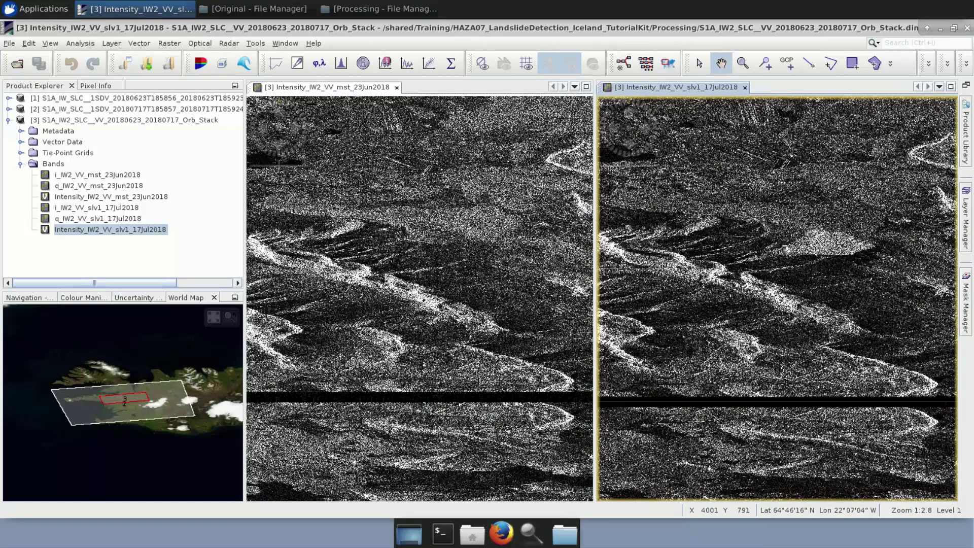
scroll(826, 255, down, 2)
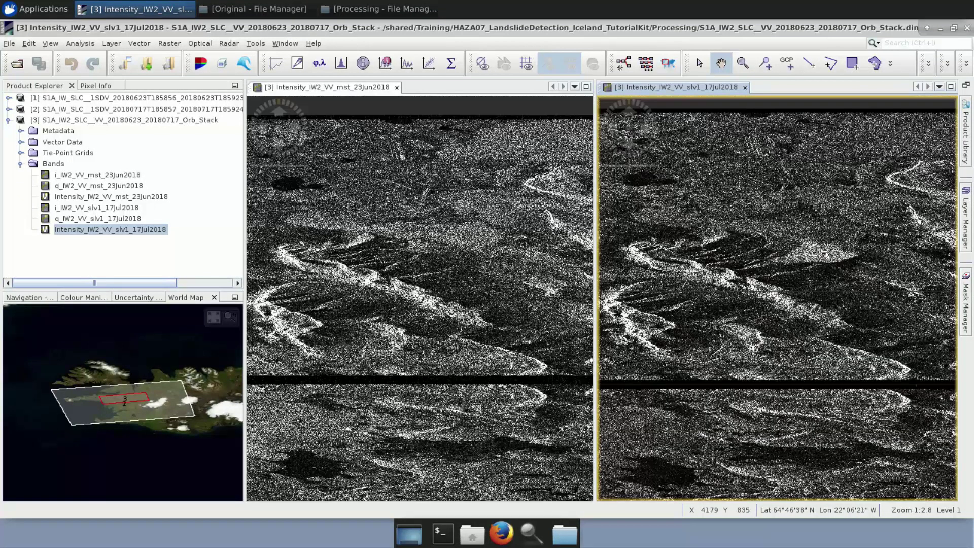
scroll(824, 253, up, 8)
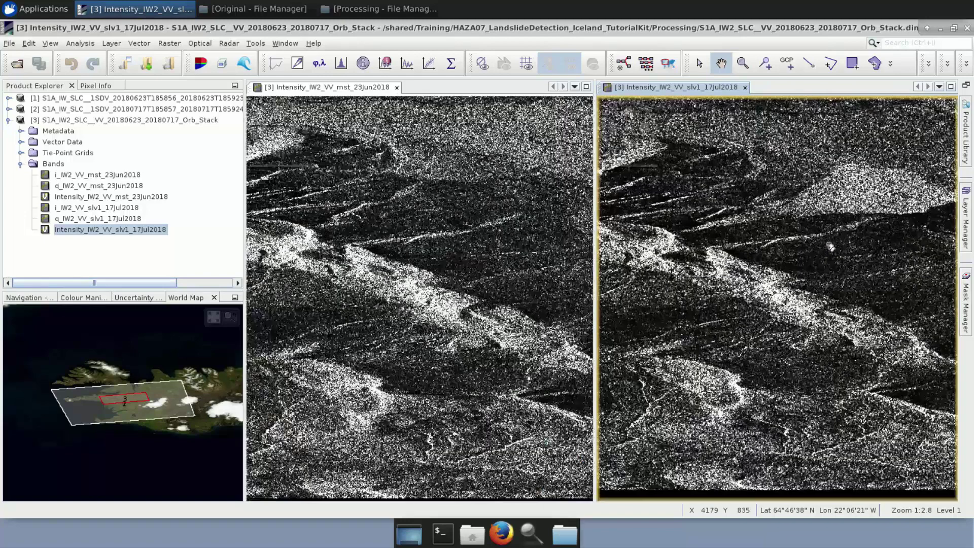
drag(790, 265, 766, 316)
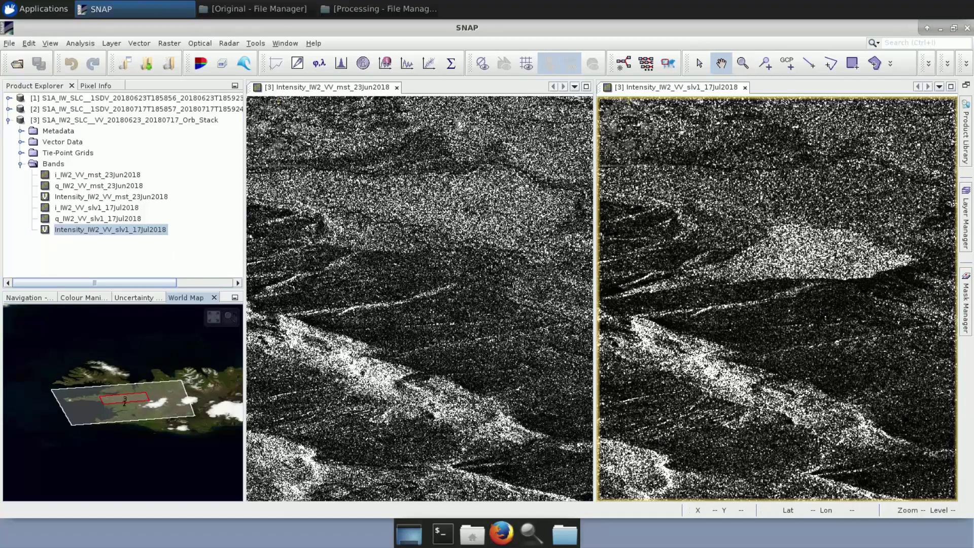
click(396, 87)
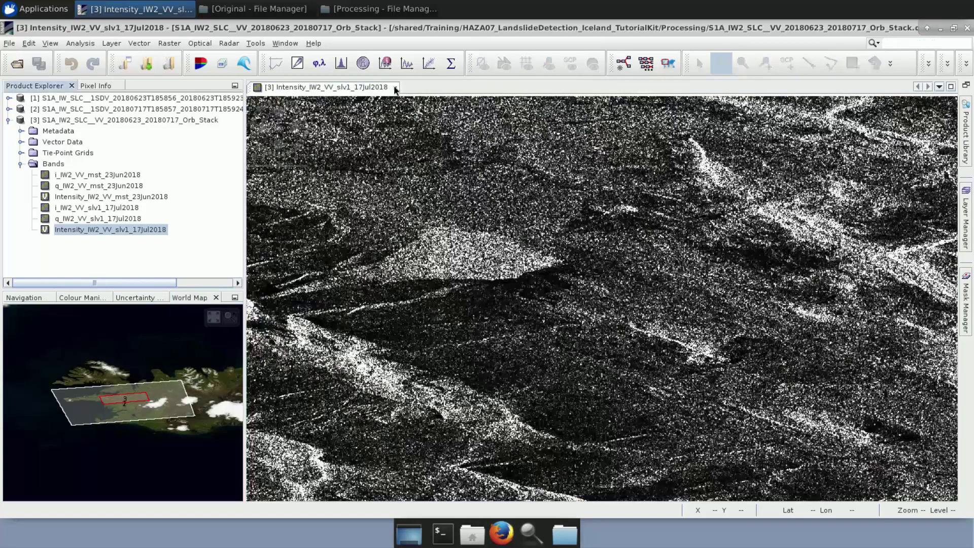
click(396, 87)
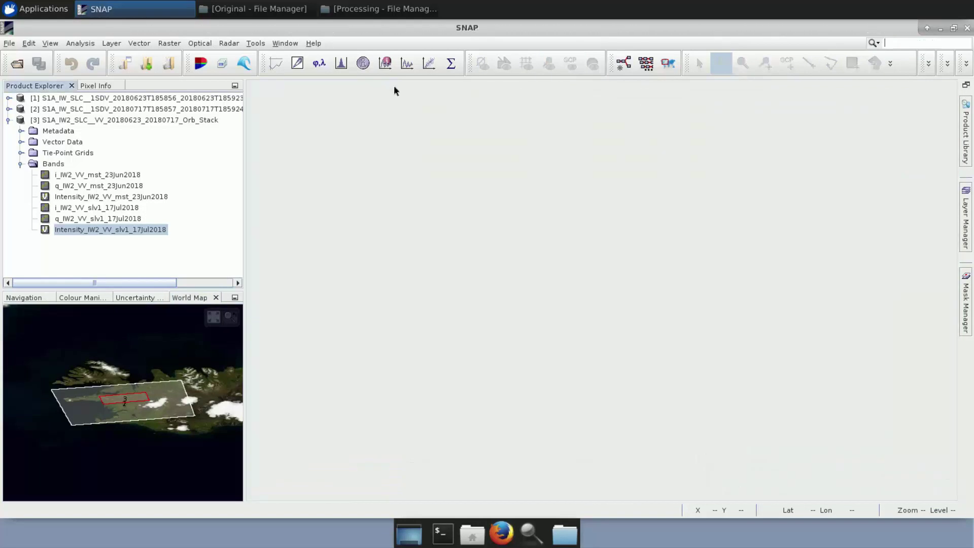
Create an RGB image of the stack with Intensity_IW2_VV_mst_23Jun2018 as red, Intensity_IW2_VV_slv1_17Jul2018 as green and blue empty, and inspect the landslide area.
right_click(183, 121)
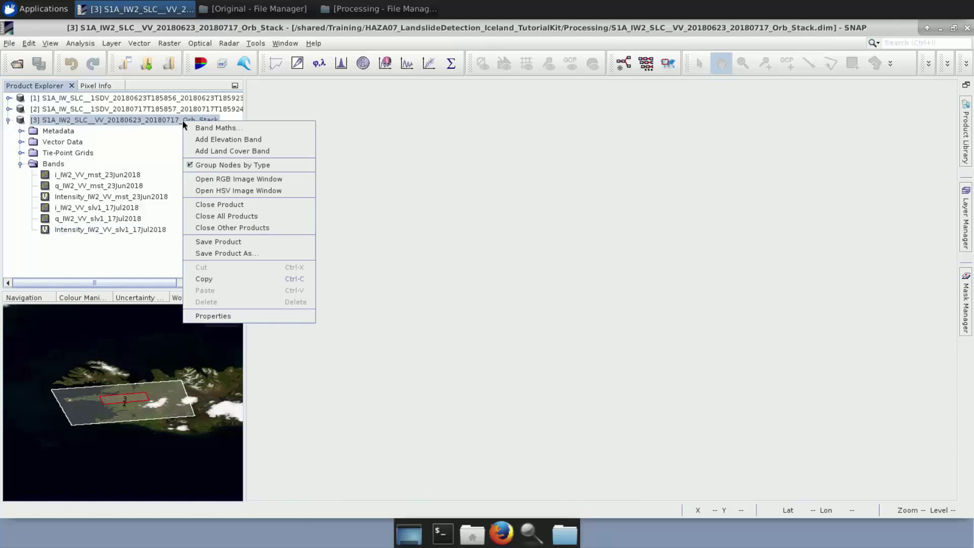
click(212, 179)
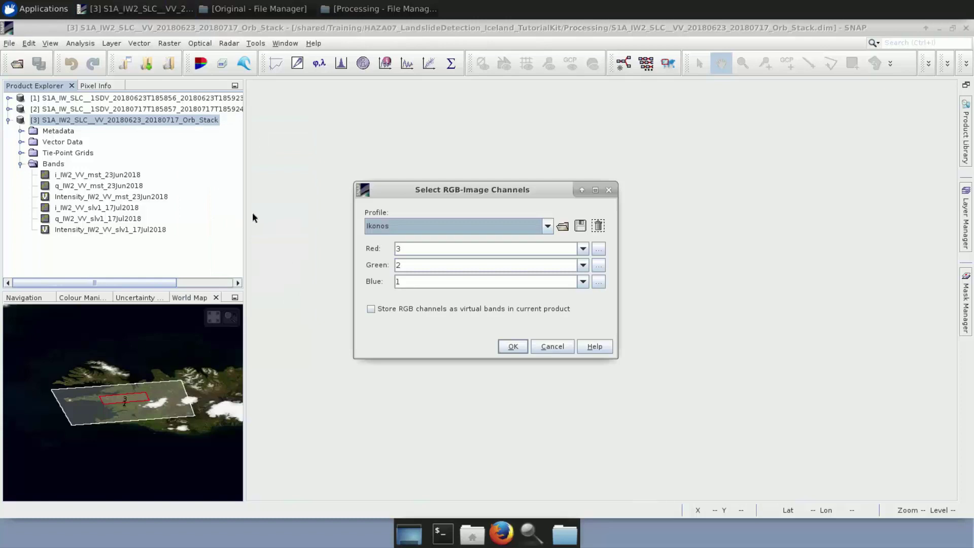
click(583, 249)
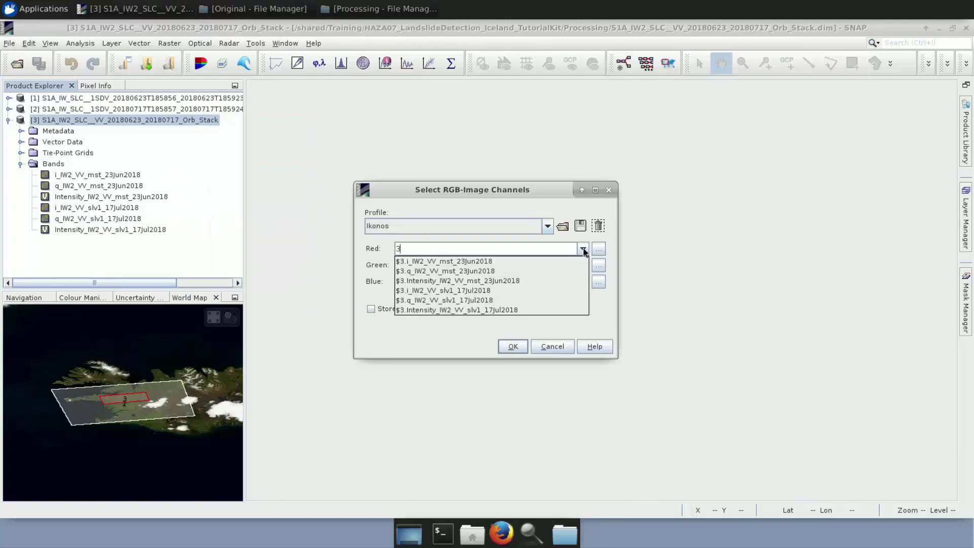
click(527, 280)
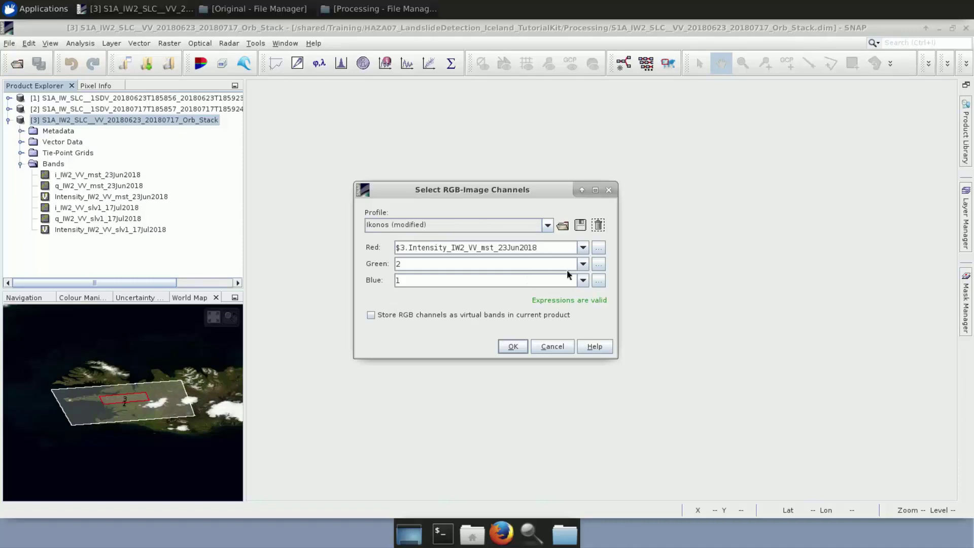
click(583, 264)
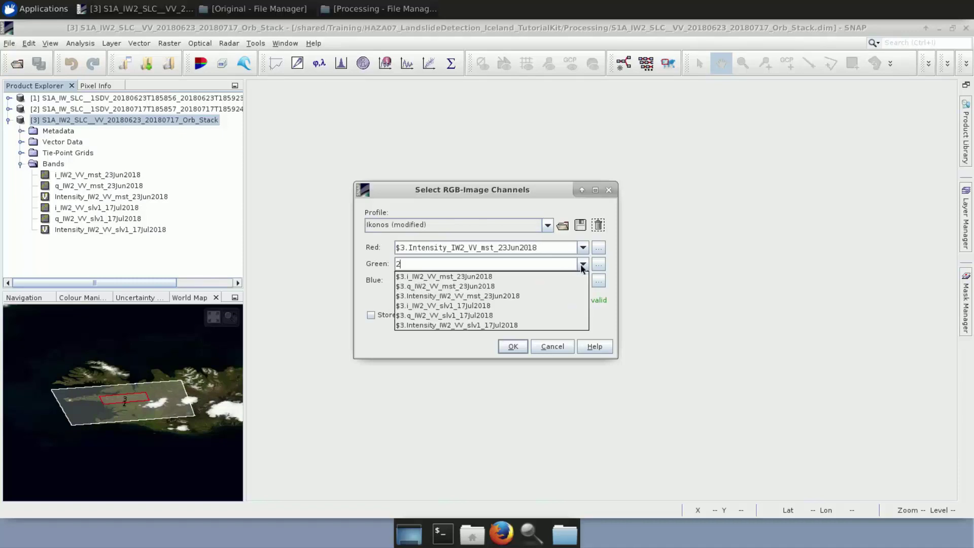
click(504, 325)
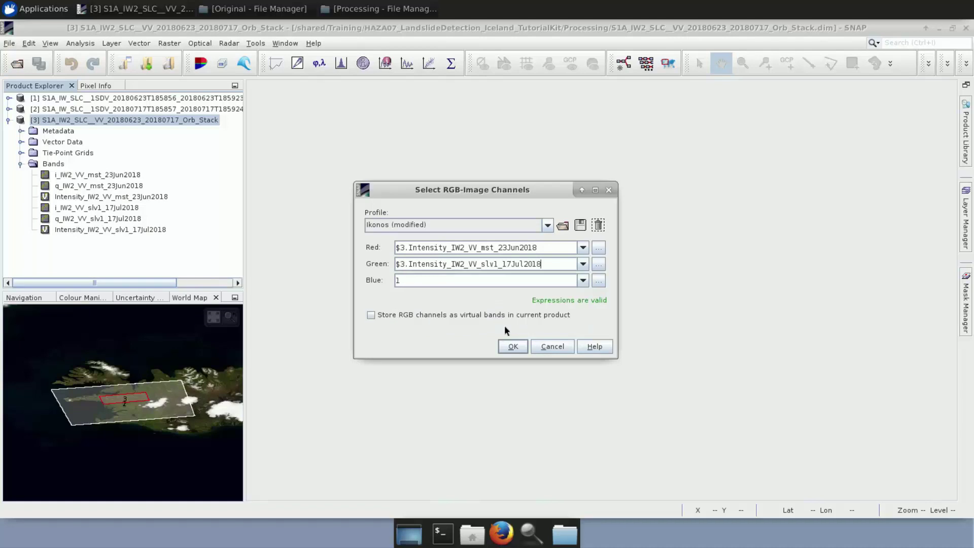
click(460, 278)
key(BackSpace)
click(514, 346)
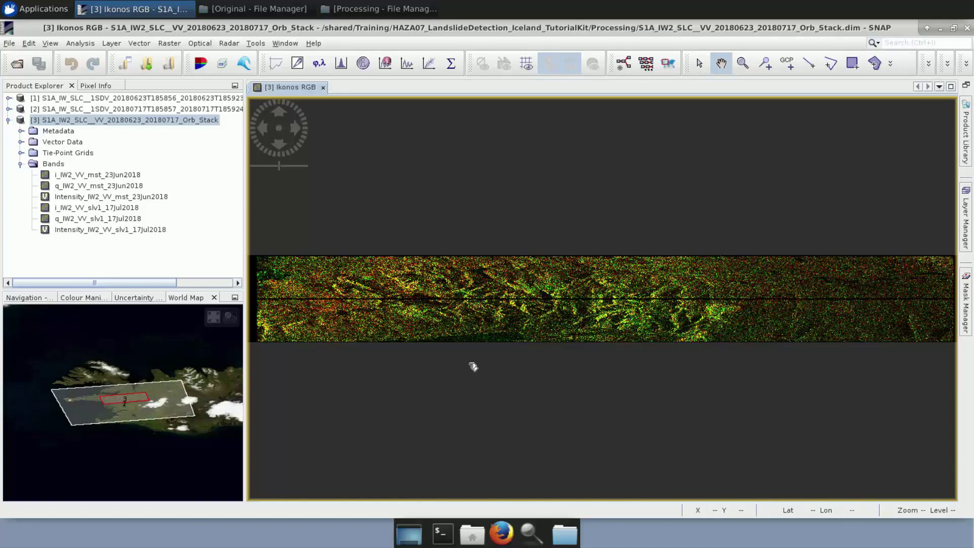
click(742, 62)
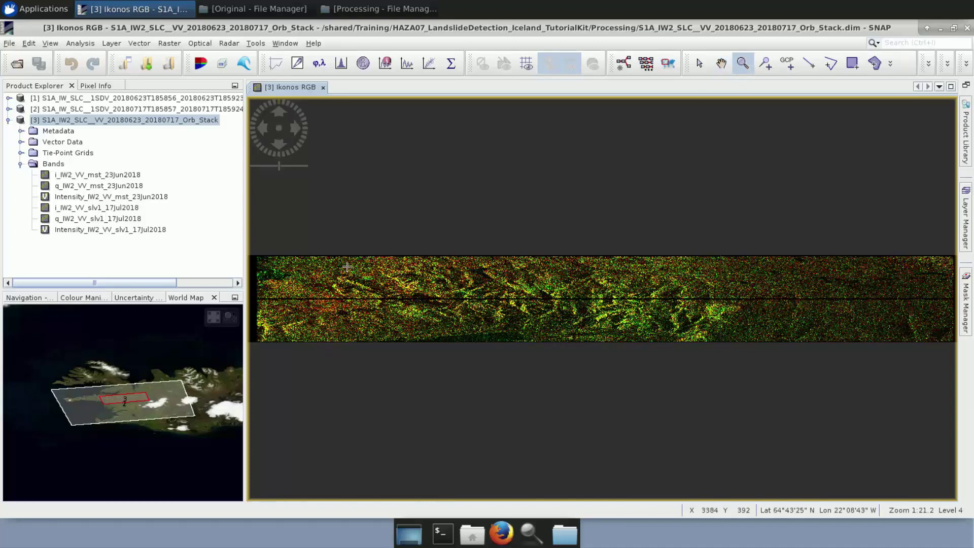
drag(374, 285, 386, 293)
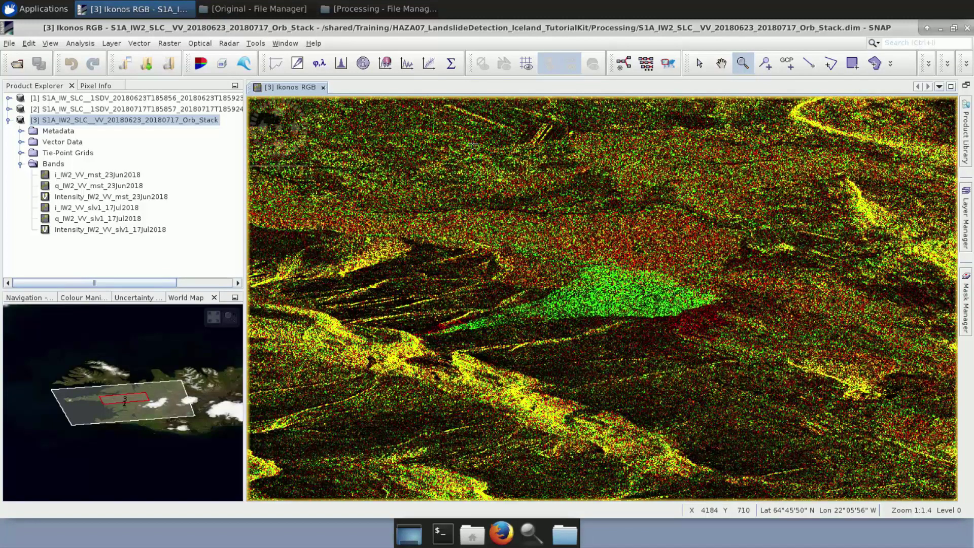
Close the RGB view, collapse the Orb_Stack product and open a widened Graph Builder with more room for operator parameters.
click(323, 88)
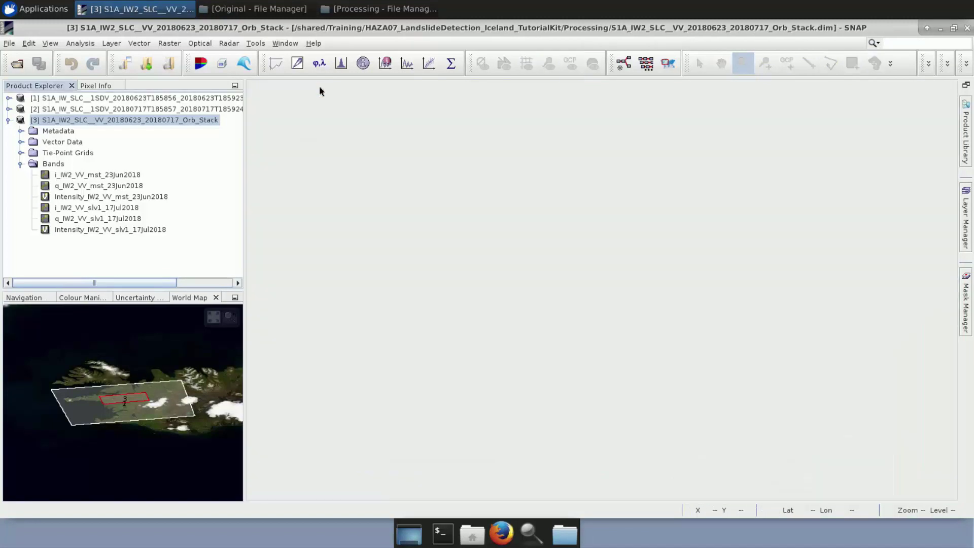
click(8, 120)
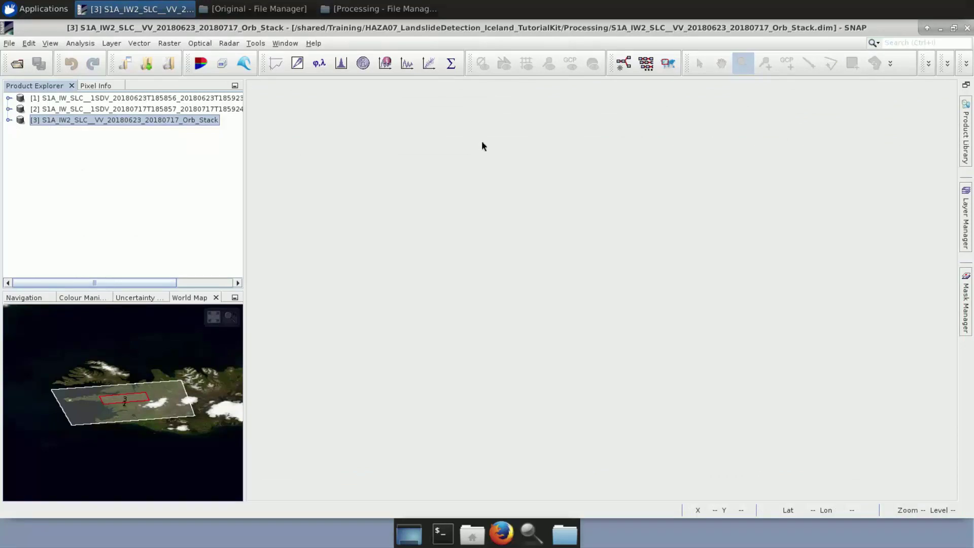
click(252, 44)
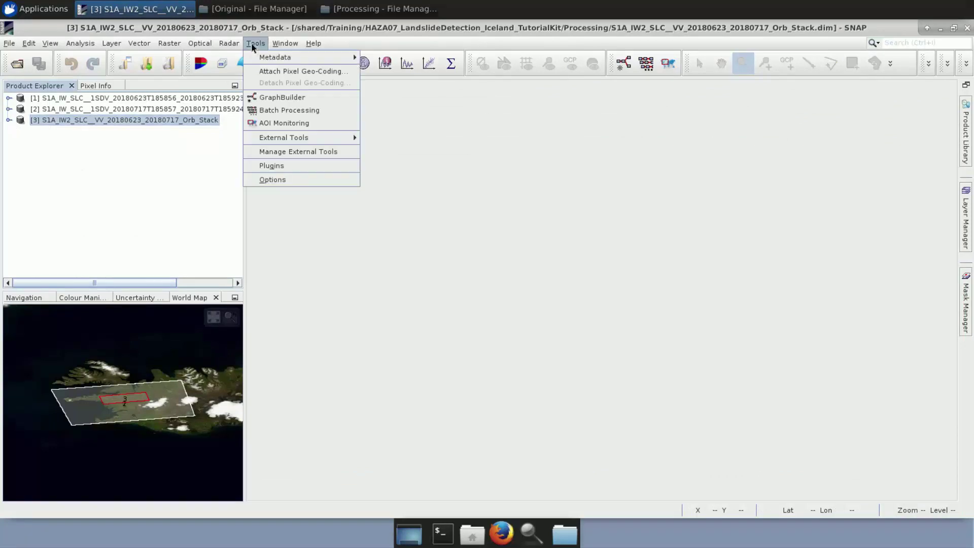
click(269, 94)
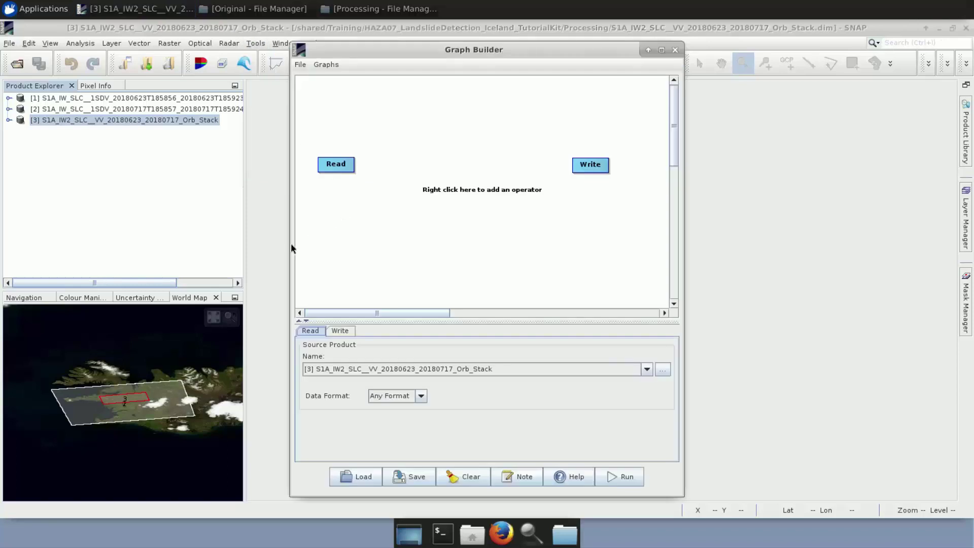
drag(290, 245, 100, 246)
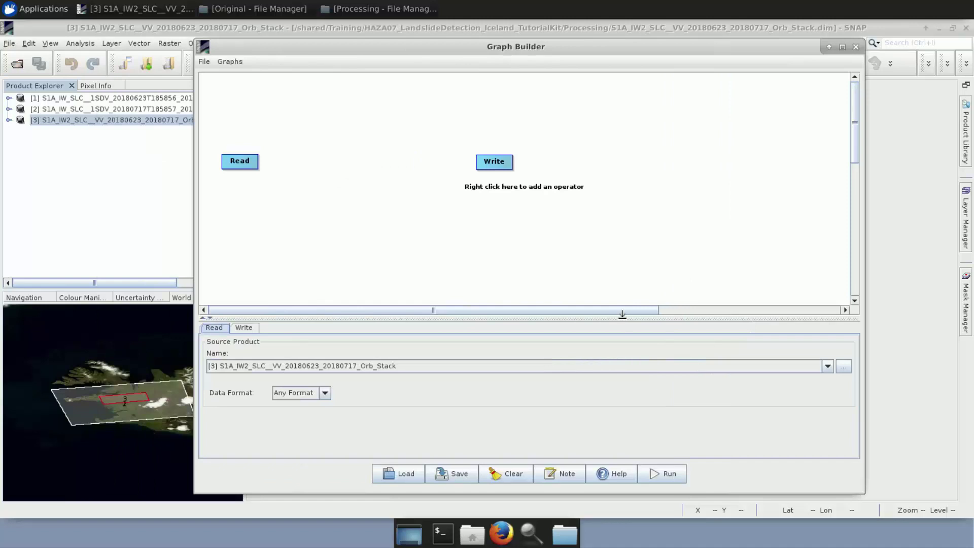
drag(622, 316, 604, 264)
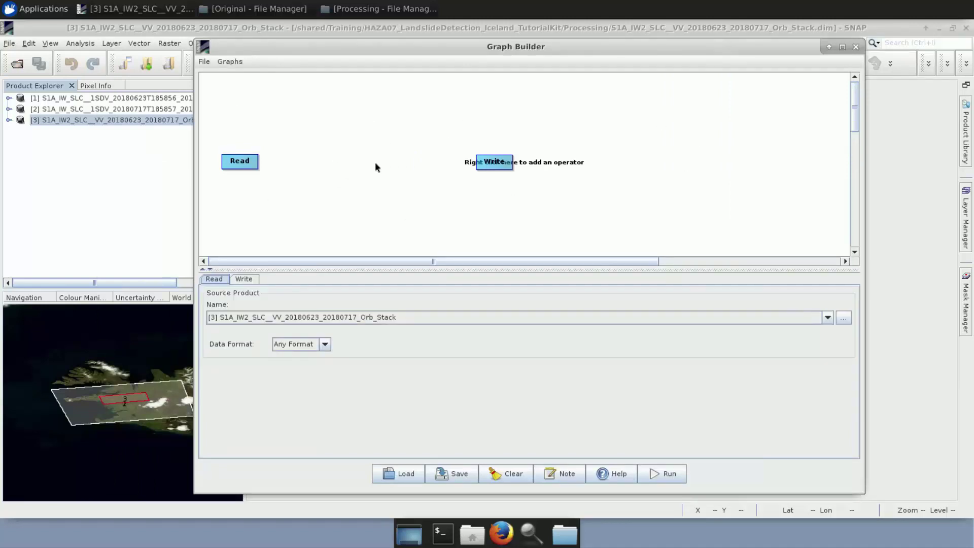
Delete the Write operator from the graph, leaving only the Read operator.
drag(492, 161, 651, 156)
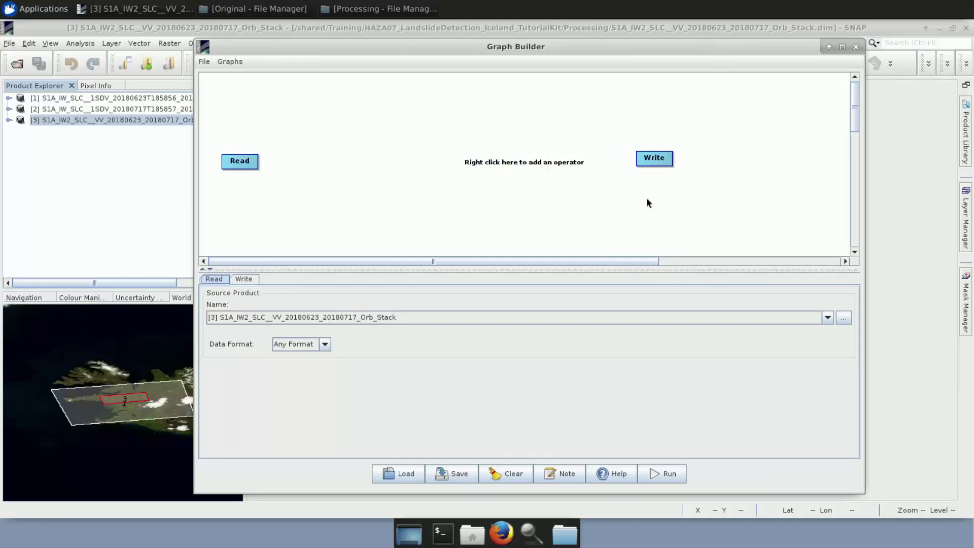
right_click(655, 163)
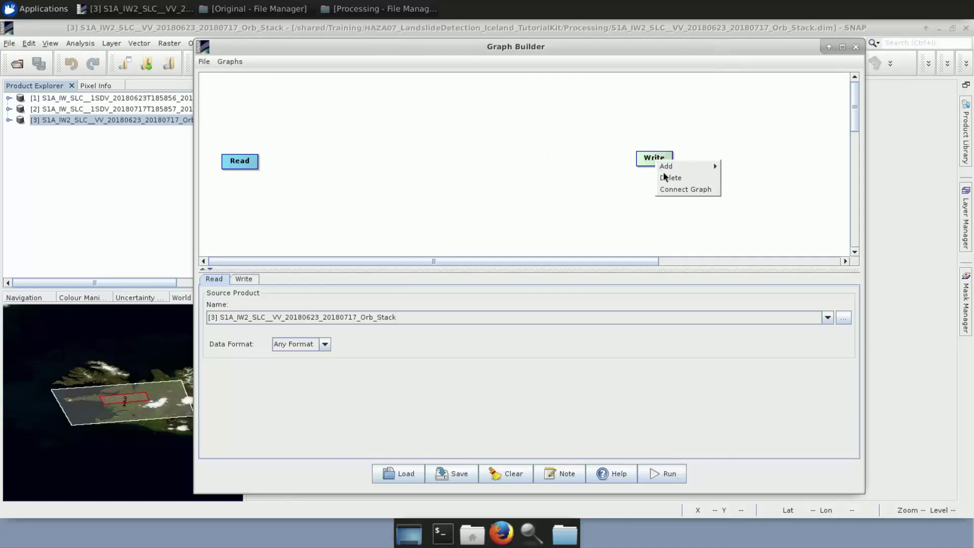
click(666, 179)
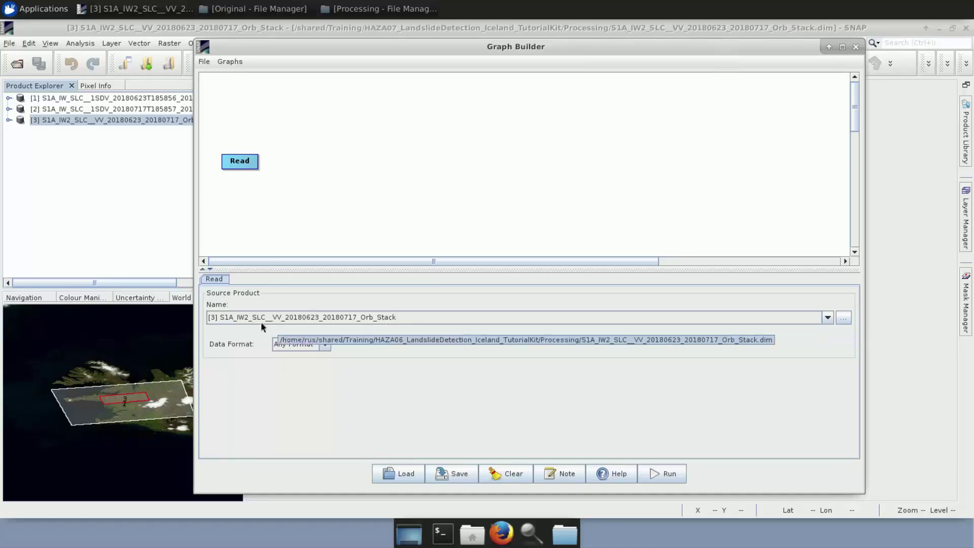
Add an Interferogram operator to the graph, connect Read to it and display all of its parameters.
right_click(287, 167)
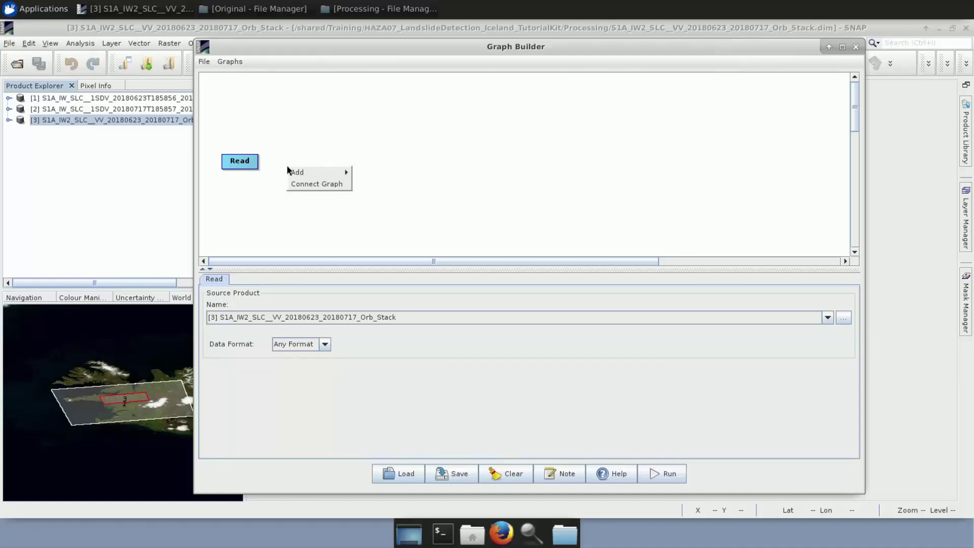
mouse_move(306, 176)
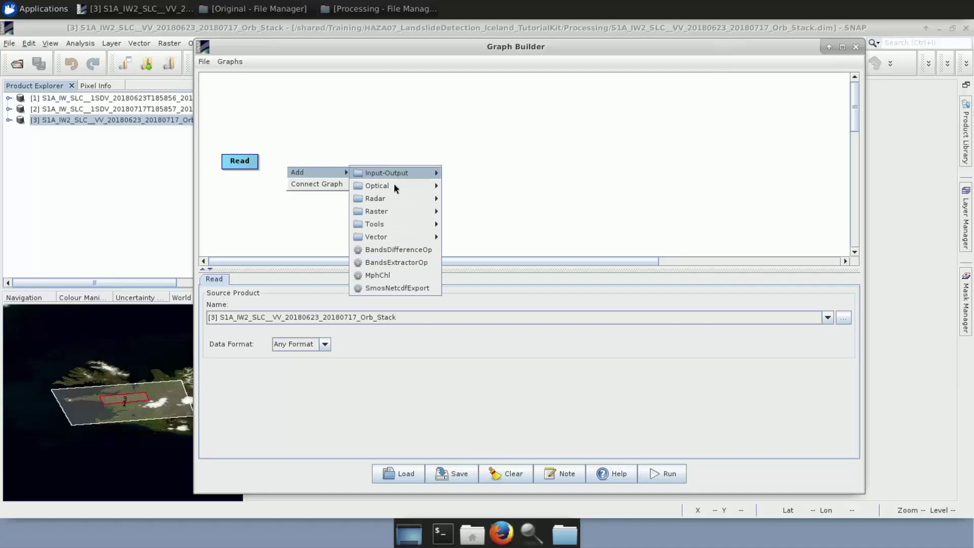
mouse_move(404, 199)
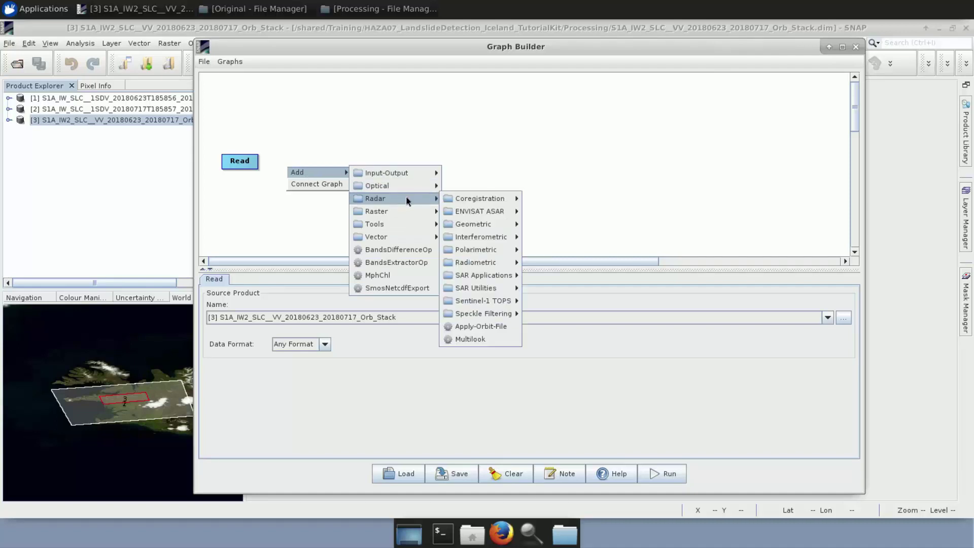
mouse_move(511, 240)
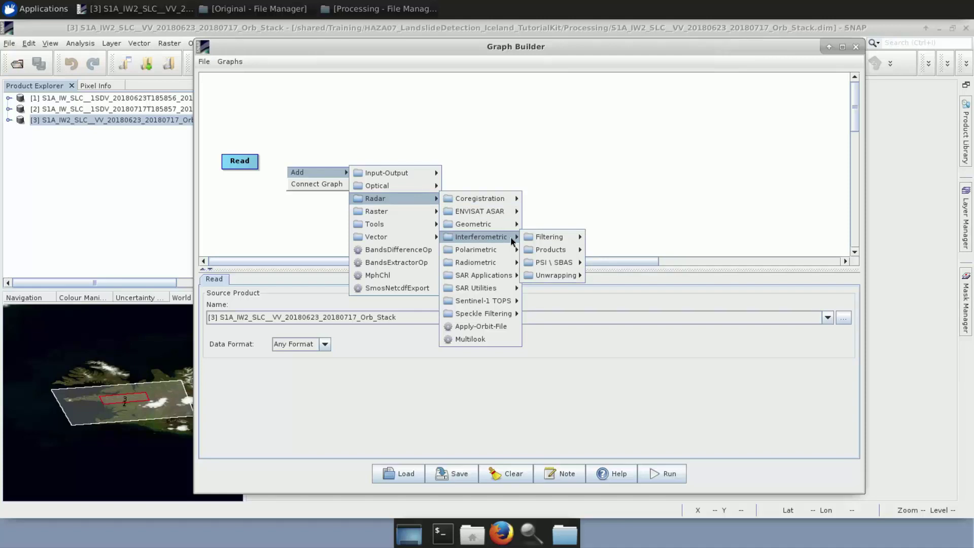
mouse_move(562, 253)
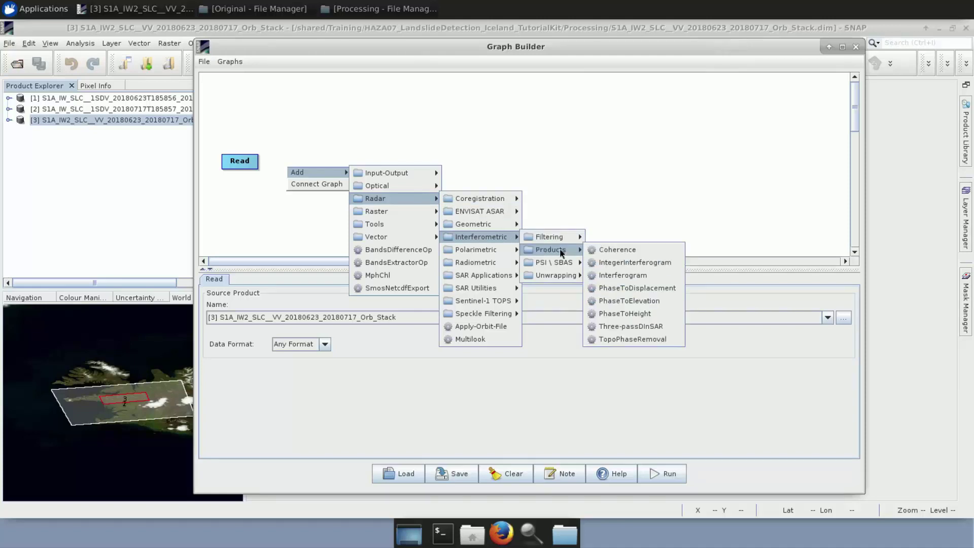
click(650, 275)
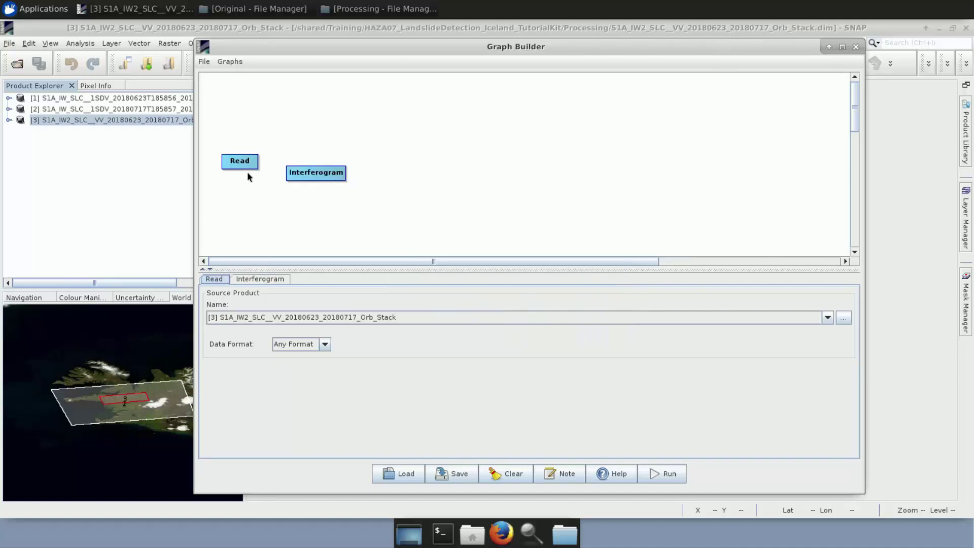
drag(322, 177, 305, 167)
mouse_move(257, 166)
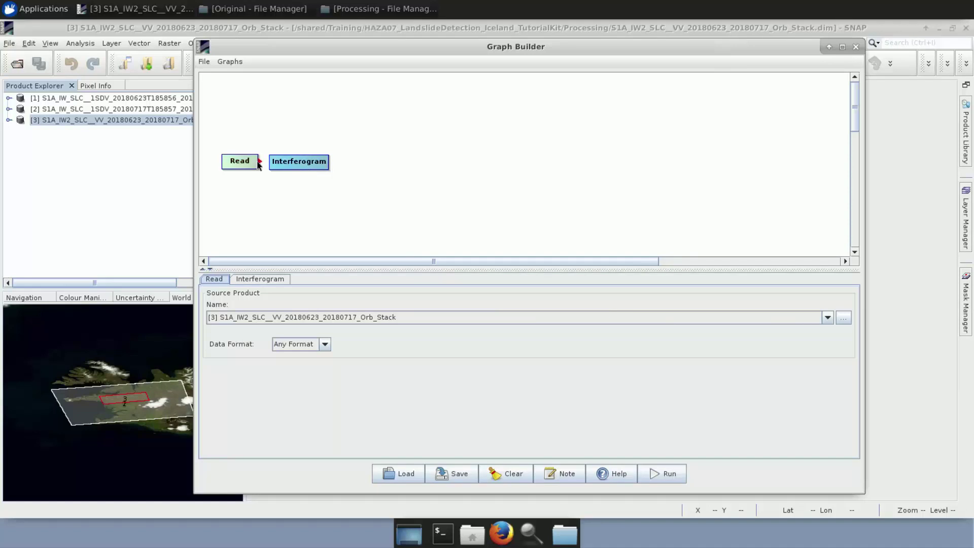
drag(259, 165, 293, 164)
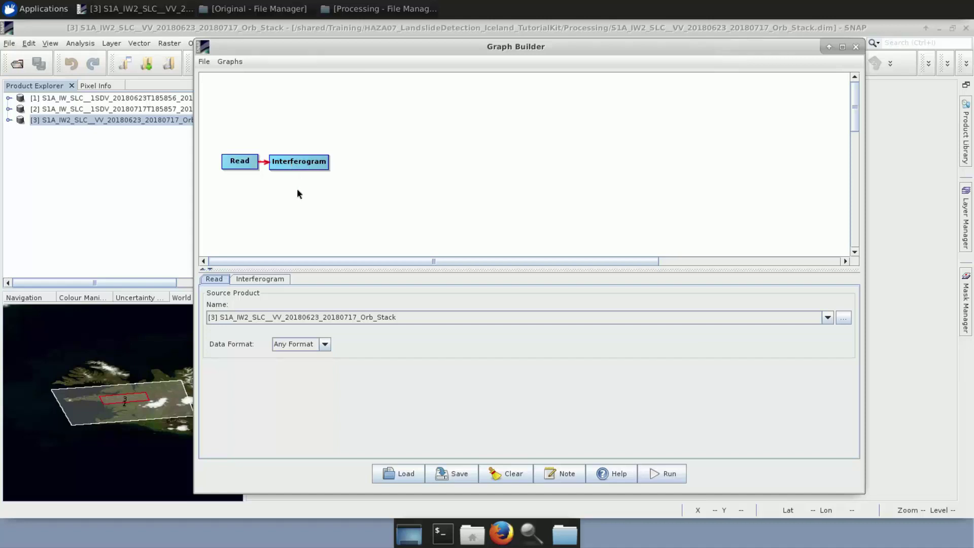
click(262, 279)
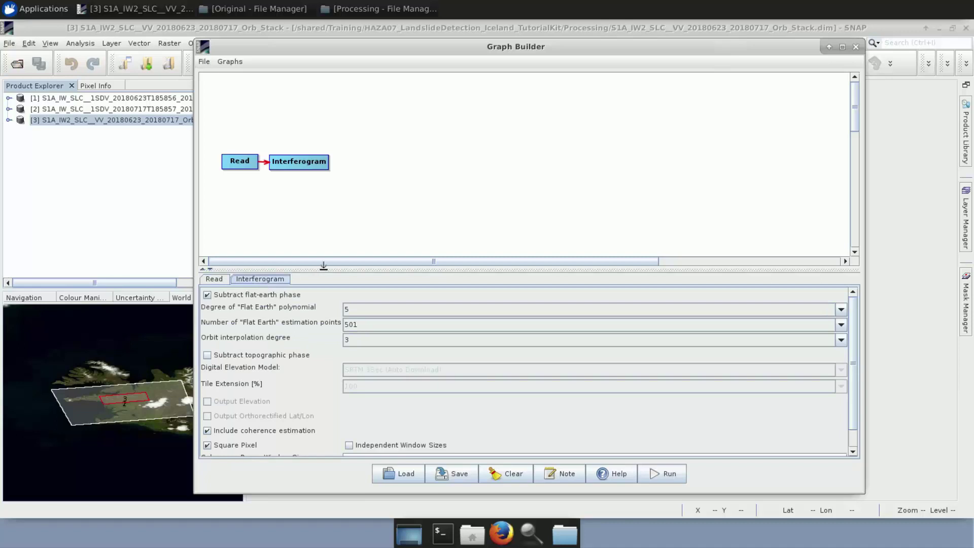
drag(323, 265, 323, 217)
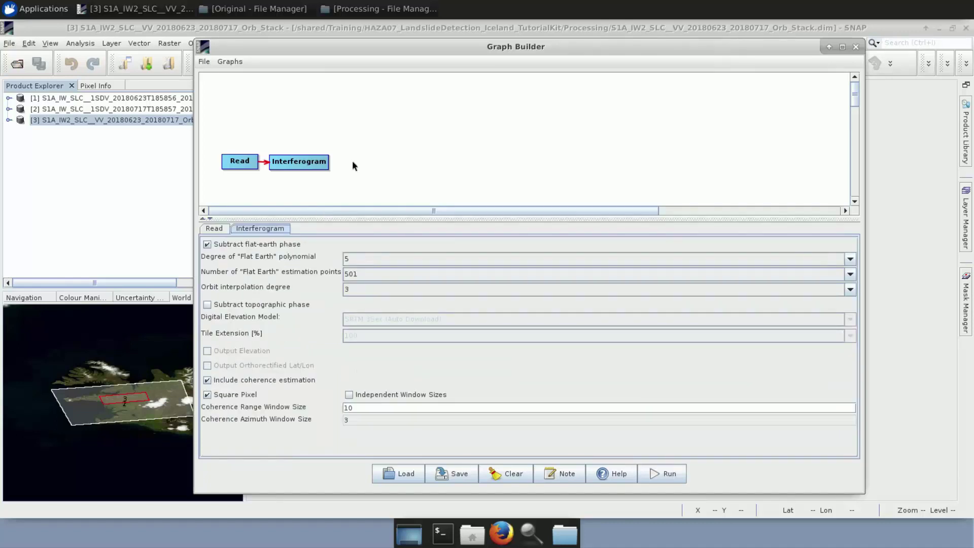
drag(367, 214, 367, 234)
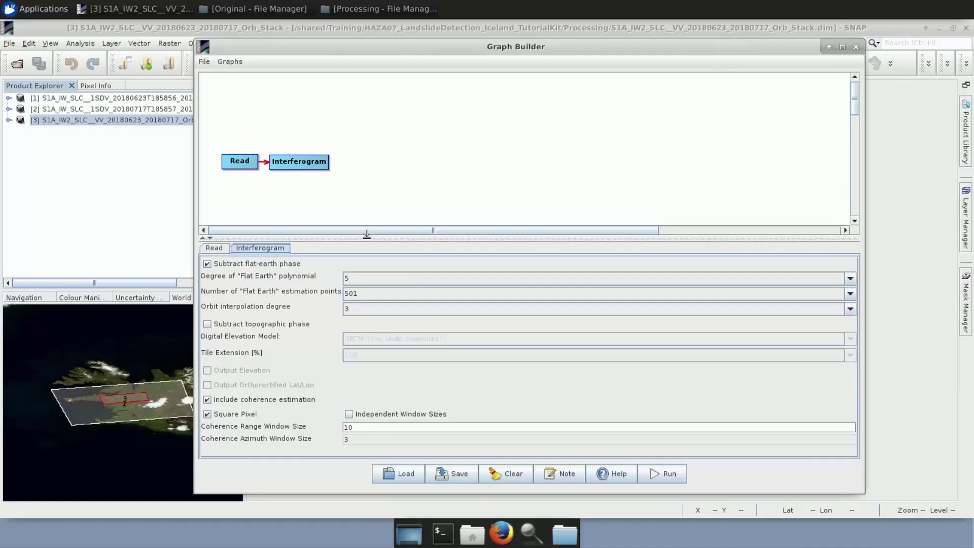
Add a TOPSAR-Deburst operator, connect Interferogram to it and display its parameters.
right_click(349, 164)
mouse_move(355, 172)
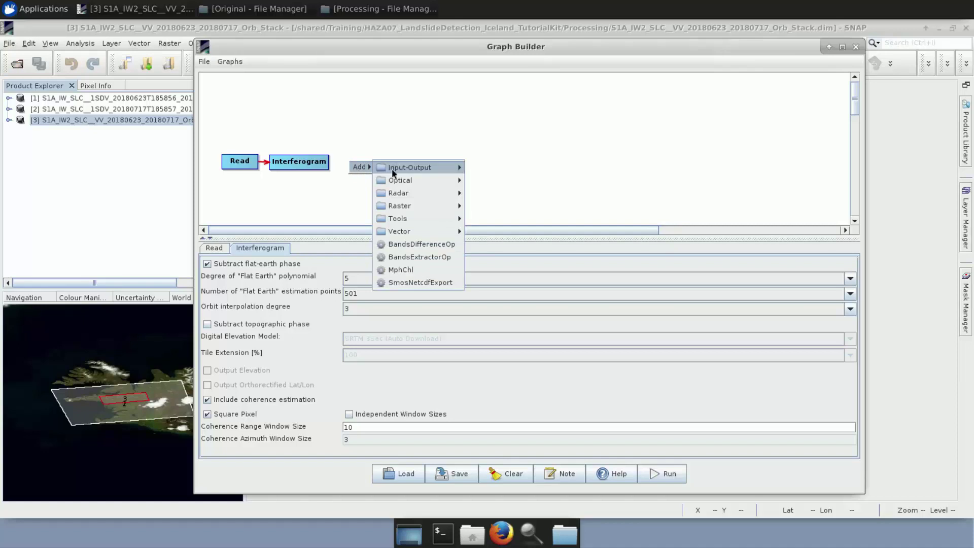
mouse_move(410, 195)
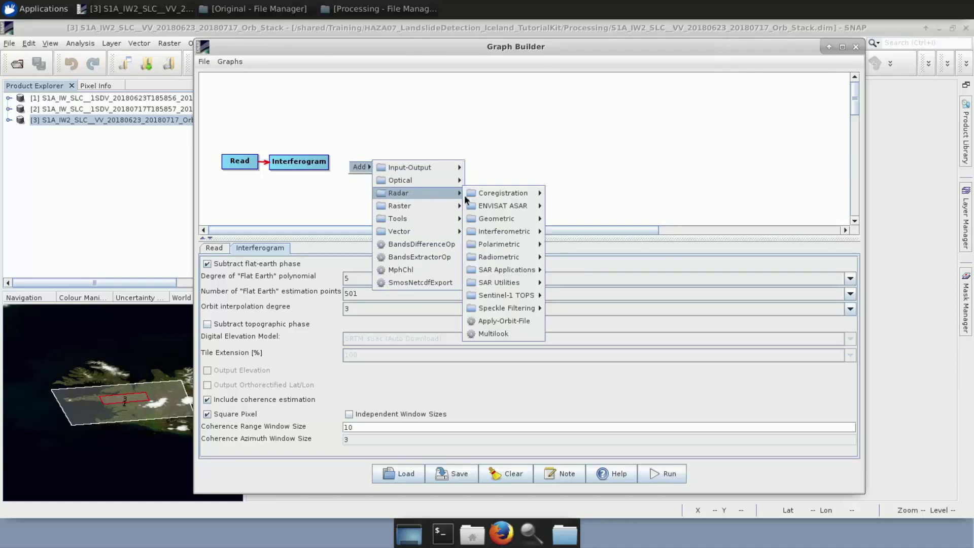
mouse_move(521, 298)
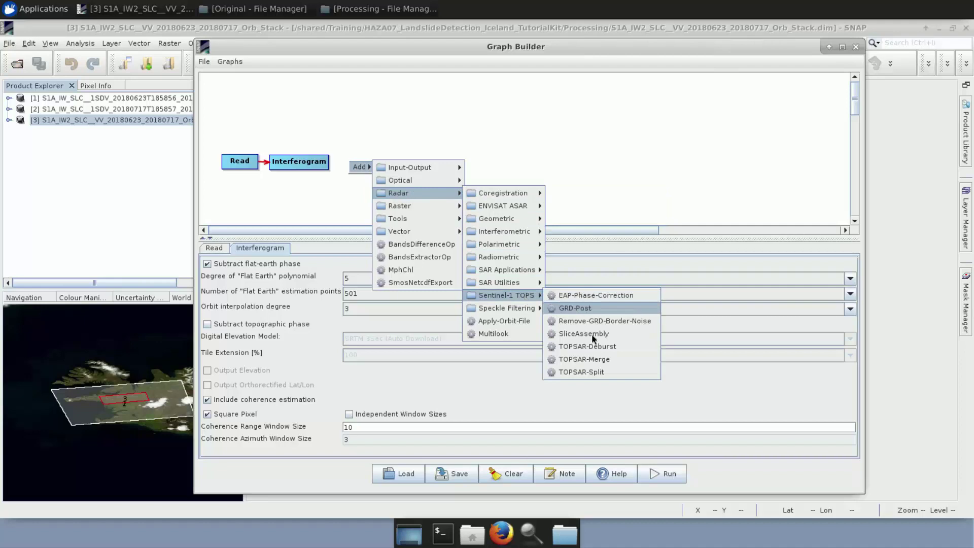
click(616, 346)
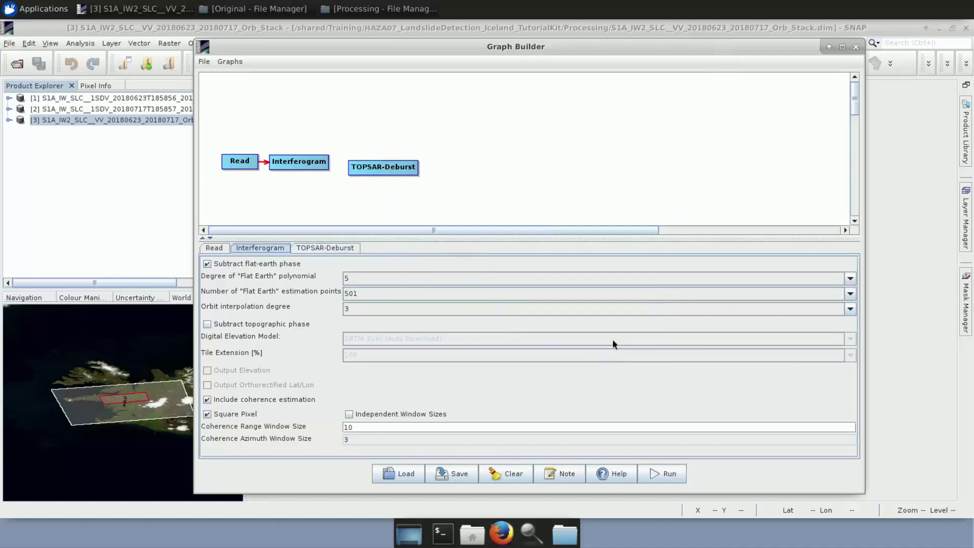
drag(379, 162, 372, 167)
mouse_move(328, 162)
click(341, 251)
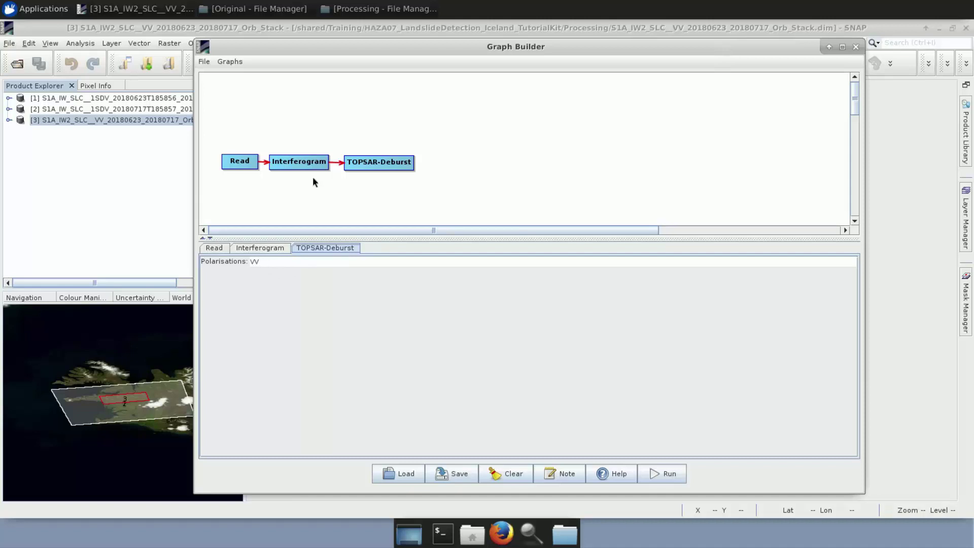
Add a TopoPhaseRemoval operator in line with the graph and connect TOPSAR-Deburst to it.
right_click(429, 166)
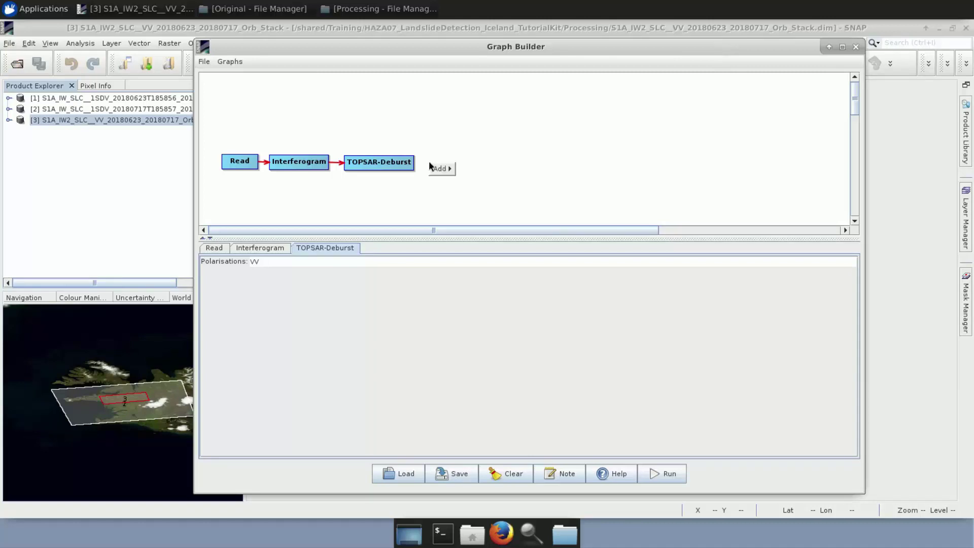
mouse_move(436, 171)
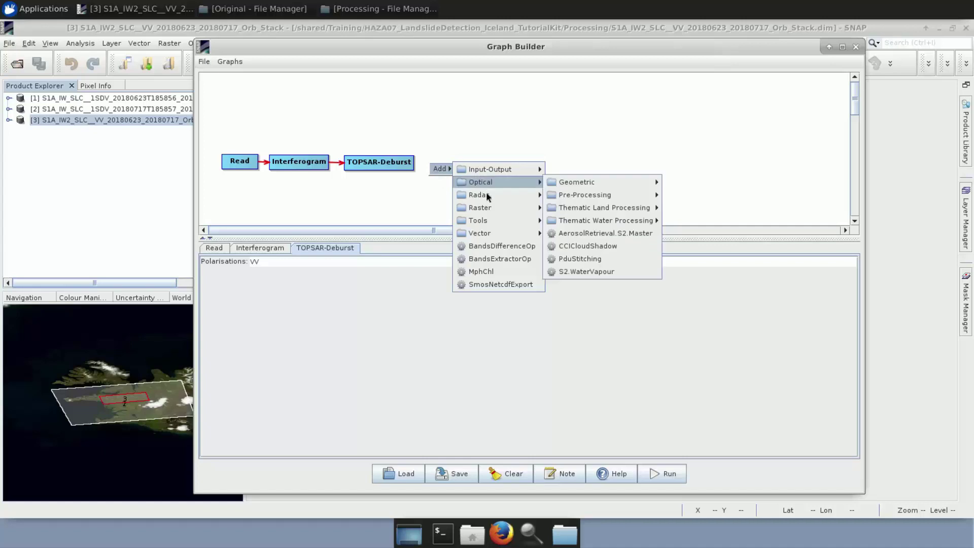
mouse_move(487, 196)
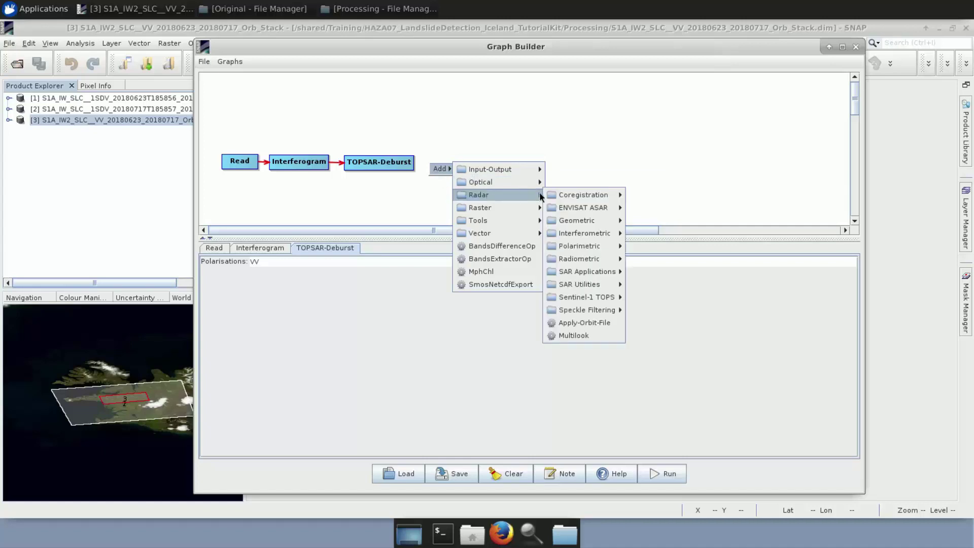
mouse_move(602, 235)
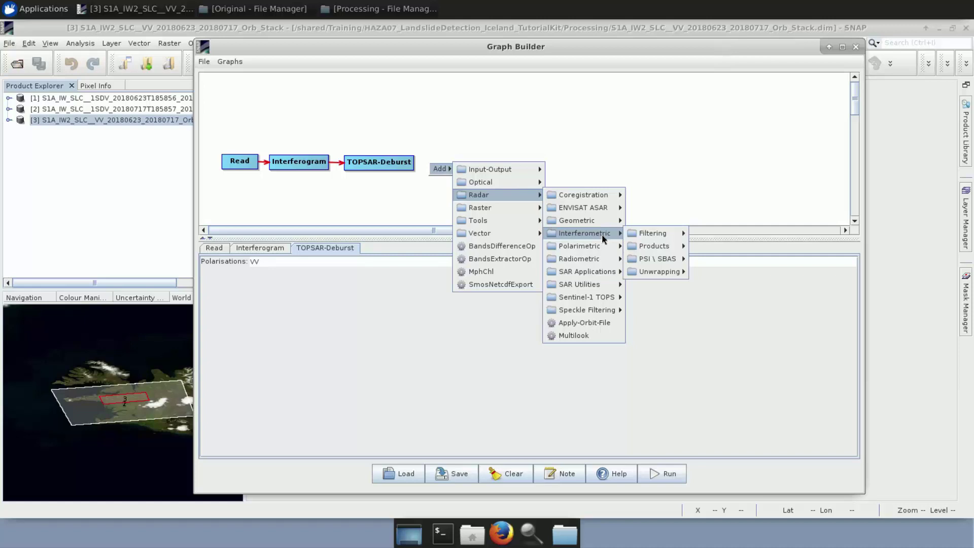
mouse_move(653, 248)
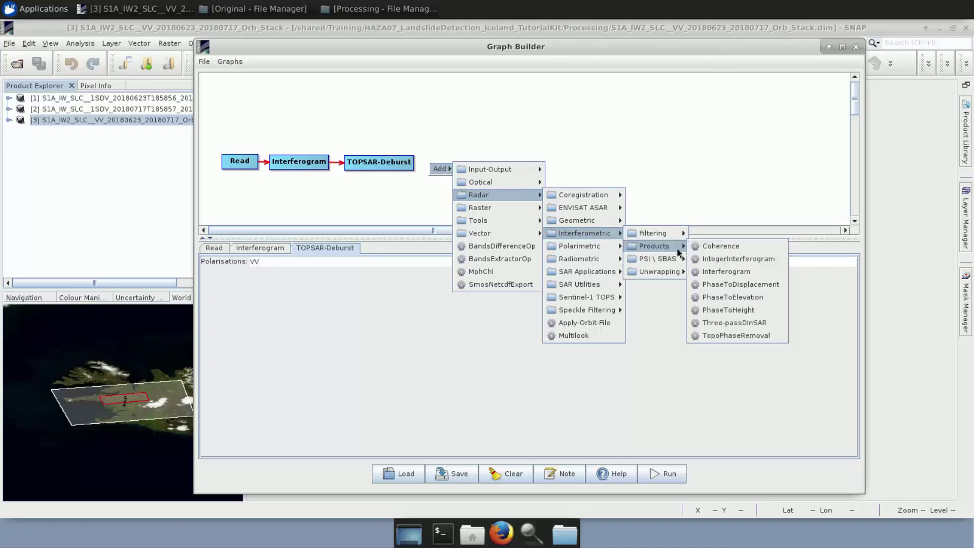
click(726, 336)
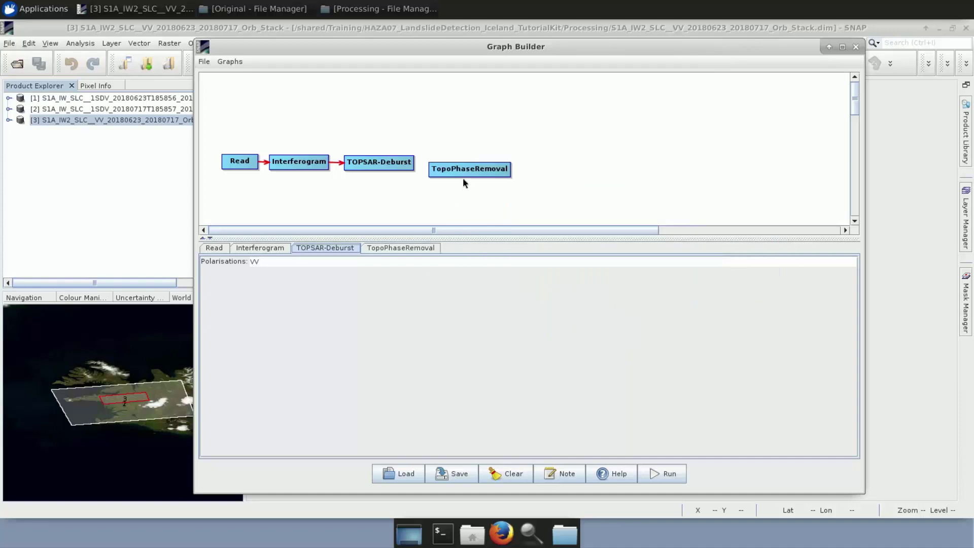
mouse_move(462, 170)
mouse_down()
mouse_move(414, 164)
mouse_move(463, 163)
mouse_up()
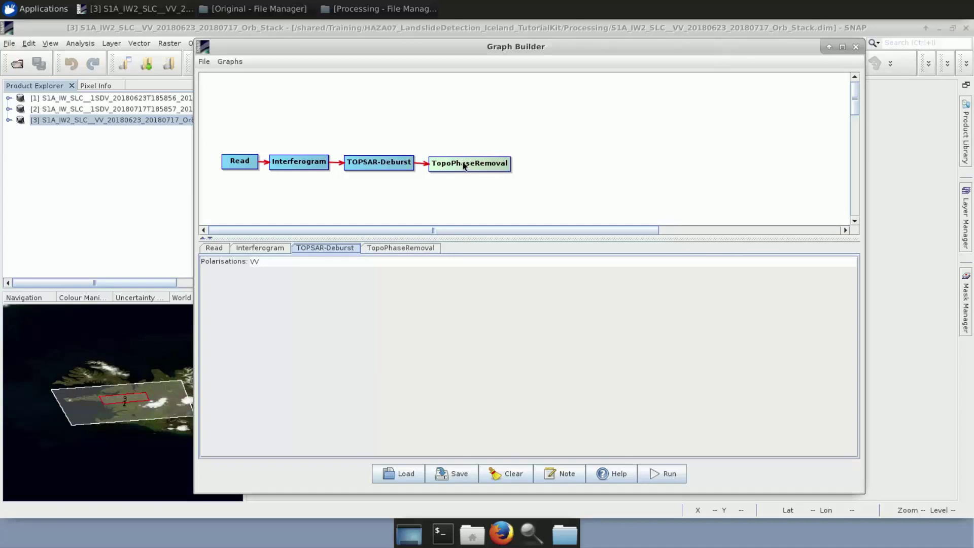
Set the TopoPhaseRemoval digital elevation model to GETASSE30 (Auto Download).
click(419, 248)
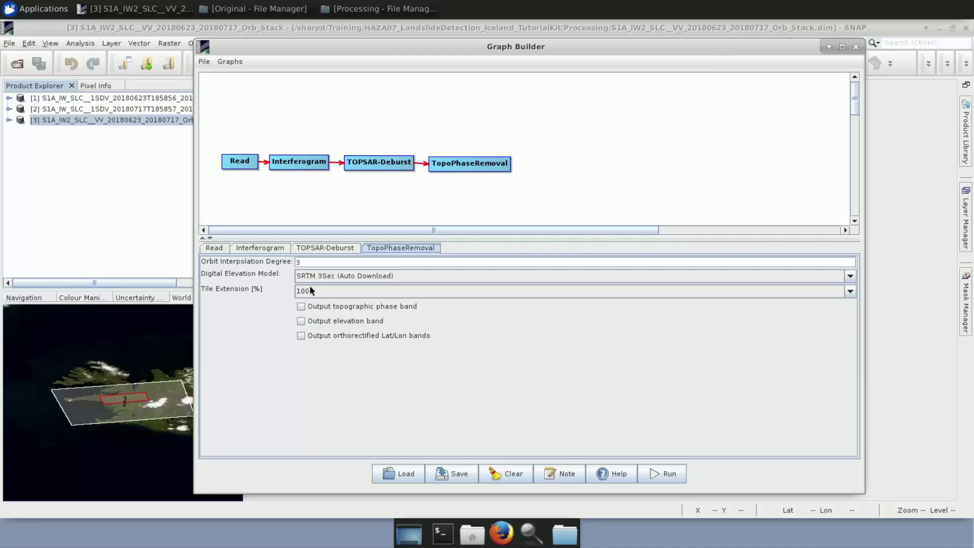
click(851, 277)
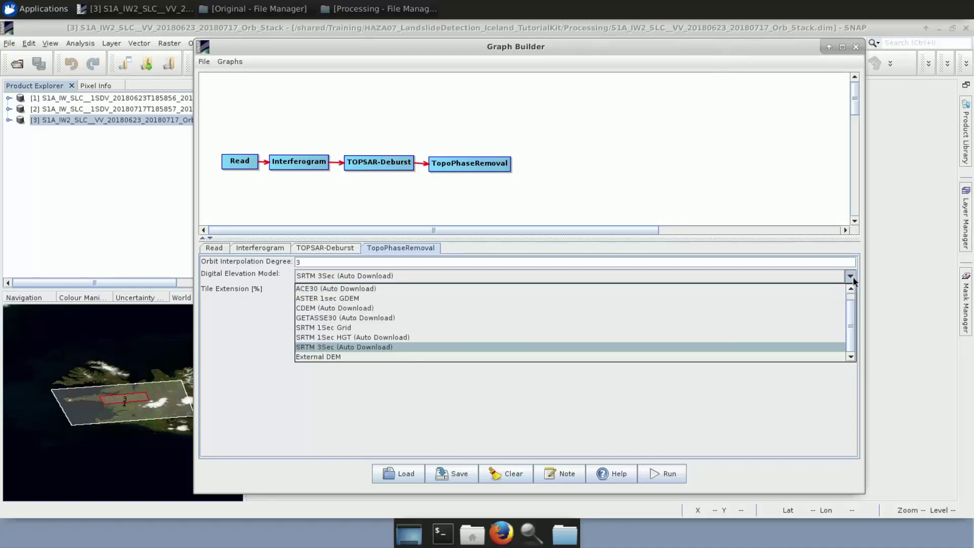
click(406, 318)
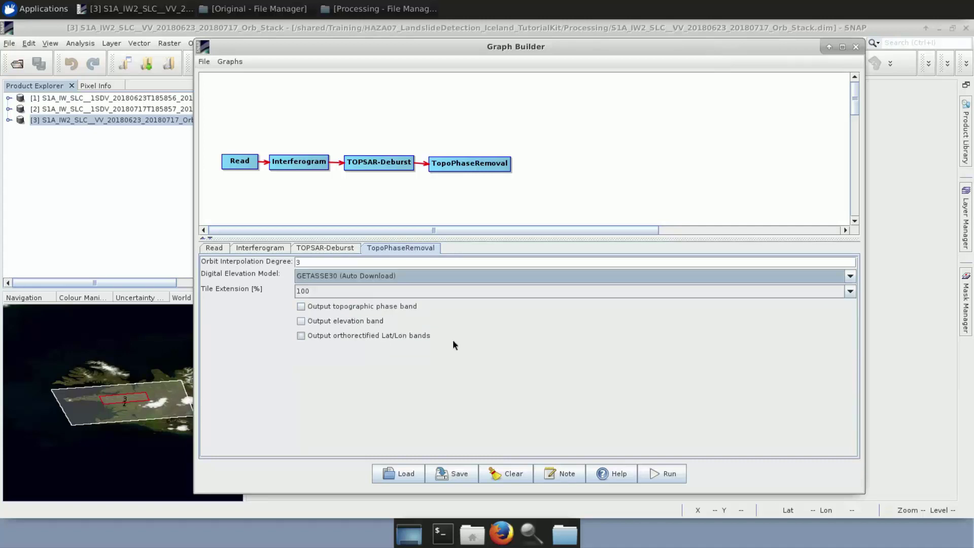
Add a Multilook operator in line with the graph and connect TopoPhaseRemoval to it.
right_click(532, 173)
mouse_move(533, 176)
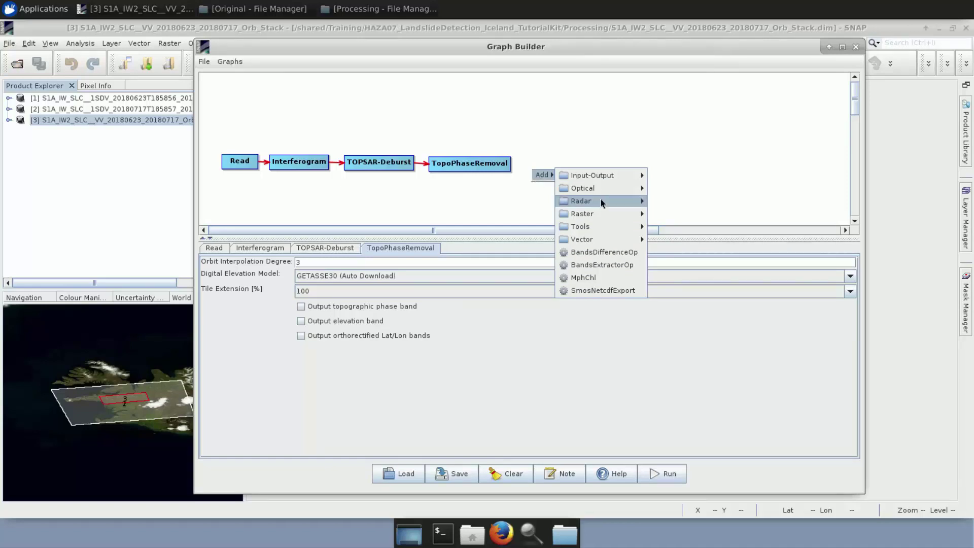
mouse_move(601, 198)
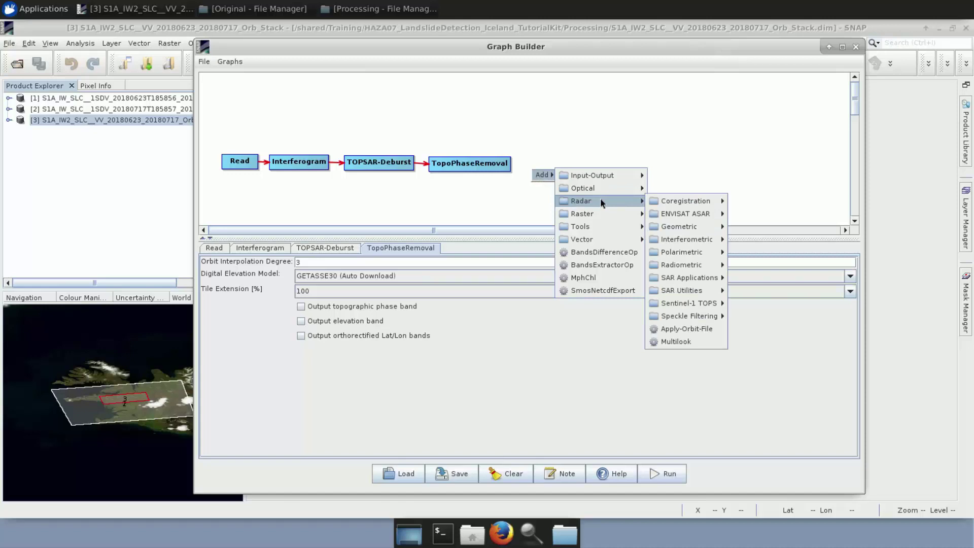
click(698, 342)
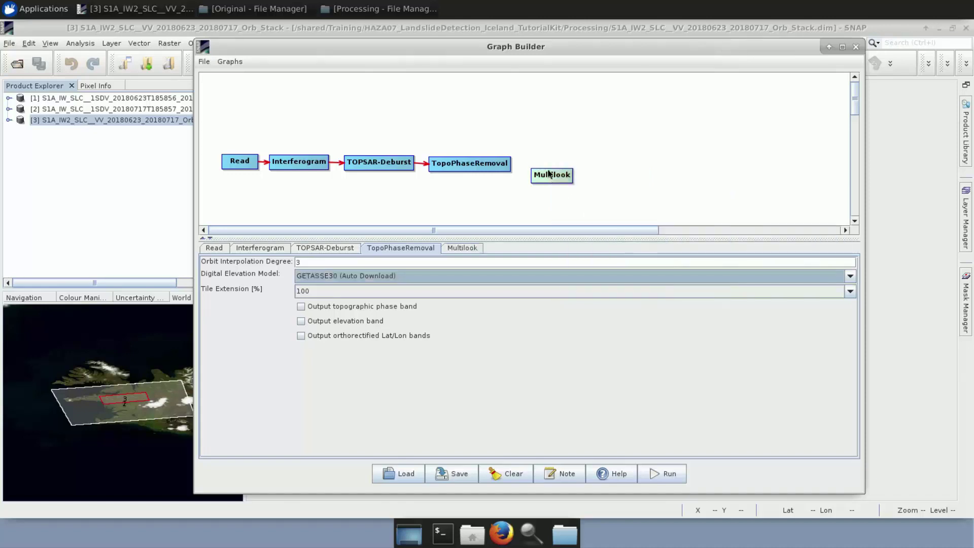
mouse_move(547, 177)
mouse_down()
mouse_move(541, 166)
mouse_move(510, 163)
mouse_move(539, 168)
mouse_up()
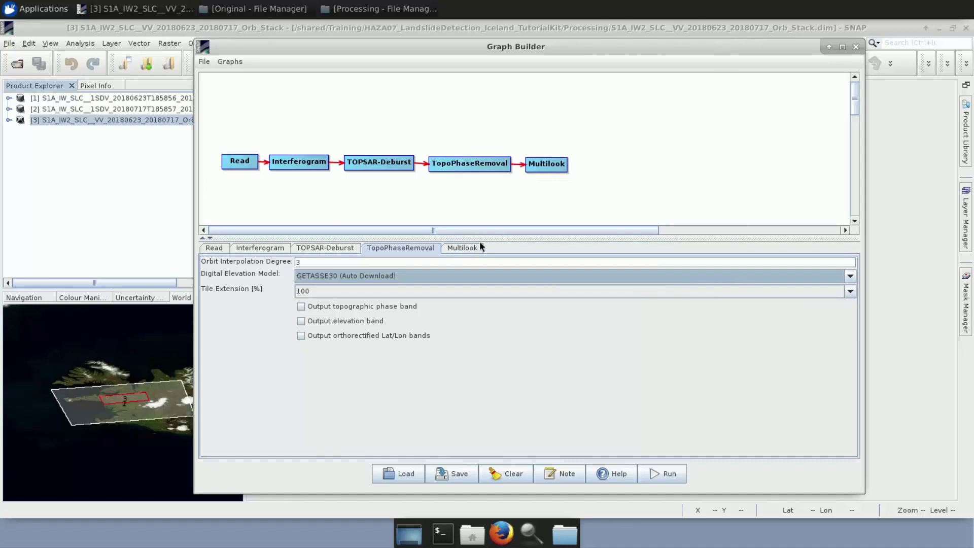
Set the Multilook operator's number of range looks to 8.
click(476, 245)
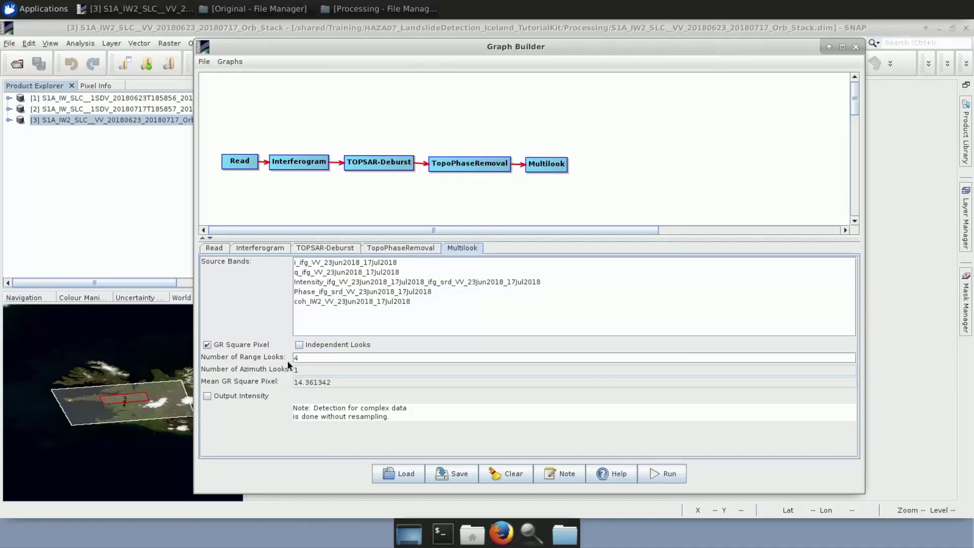
click(303, 357)
key(BackSpace)
text(8)
Add a GoldsteinPhaseFiltering operator in line with the graph and connect Multilook to it.
mouse_move(601, 172)
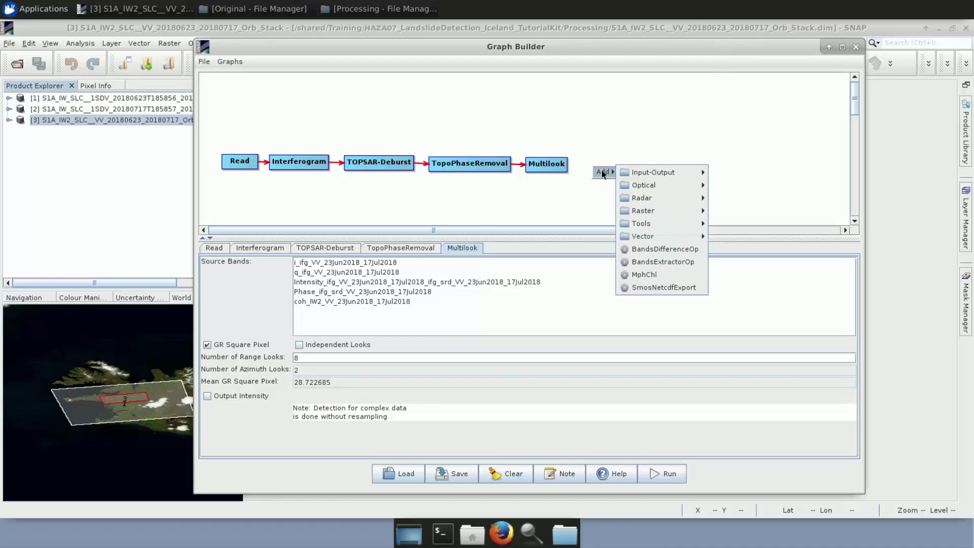
mouse_move(647, 199)
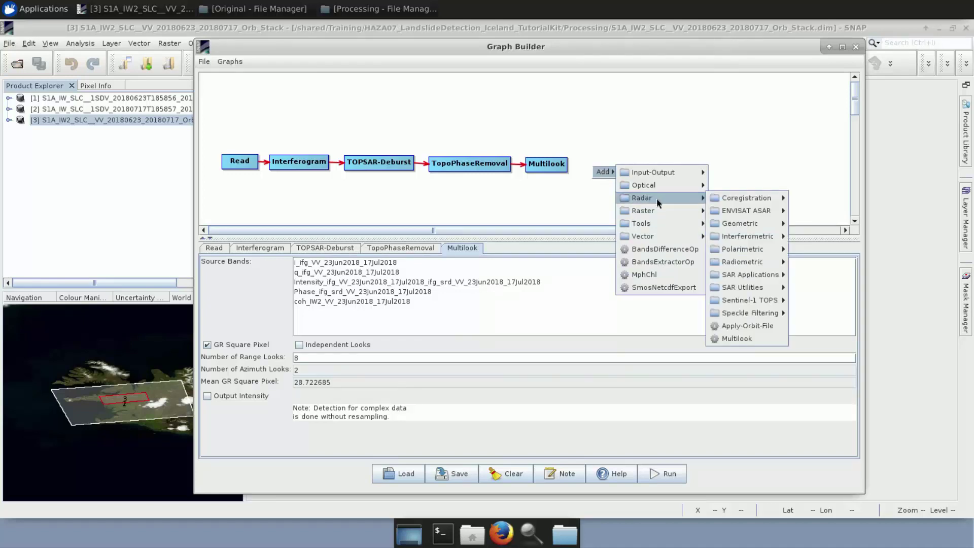
mouse_move(734, 233)
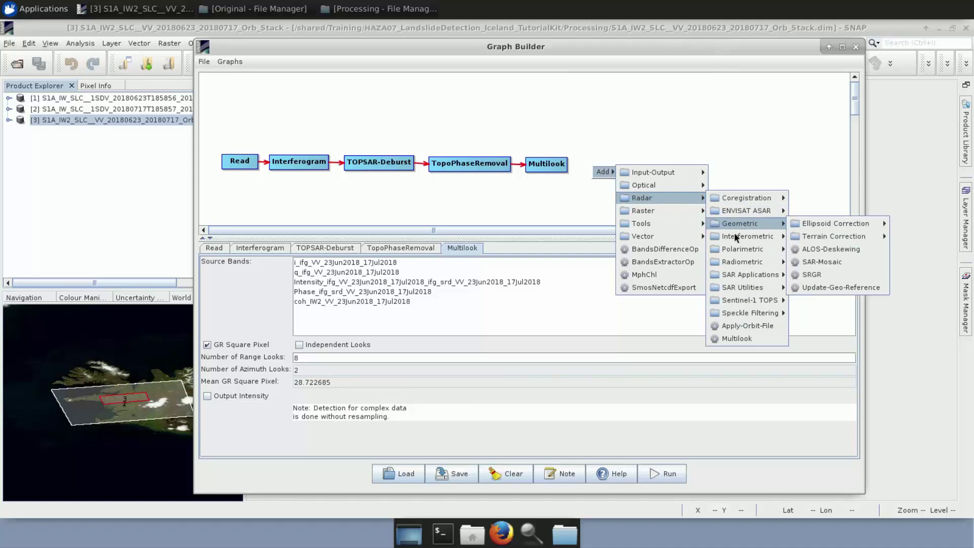
mouse_move(796, 235)
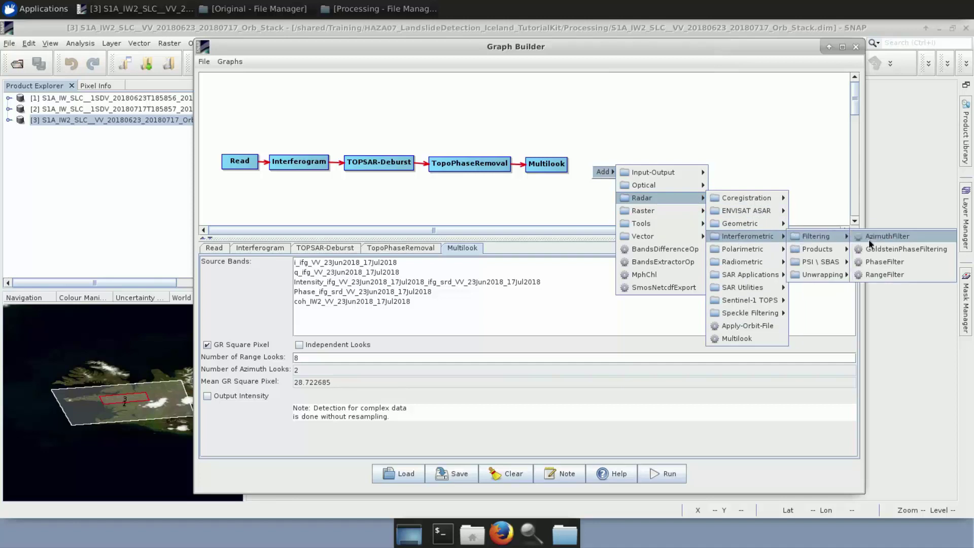
click(883, 250)
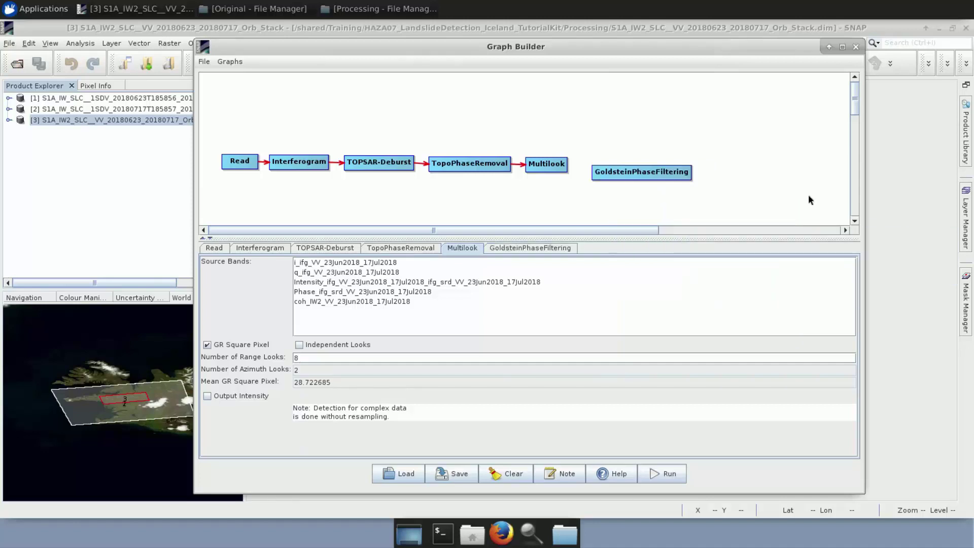
drag(643, 175, 639, 168)
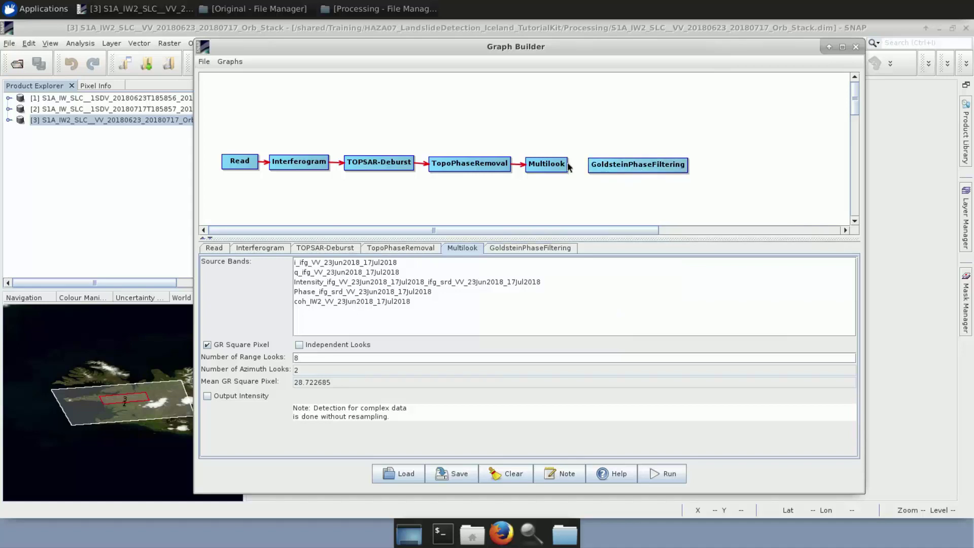
drag(569, 167, 610, 169)
Set the GoldsteinPhaseFiltering FFT size to 128.
click(560, 247)
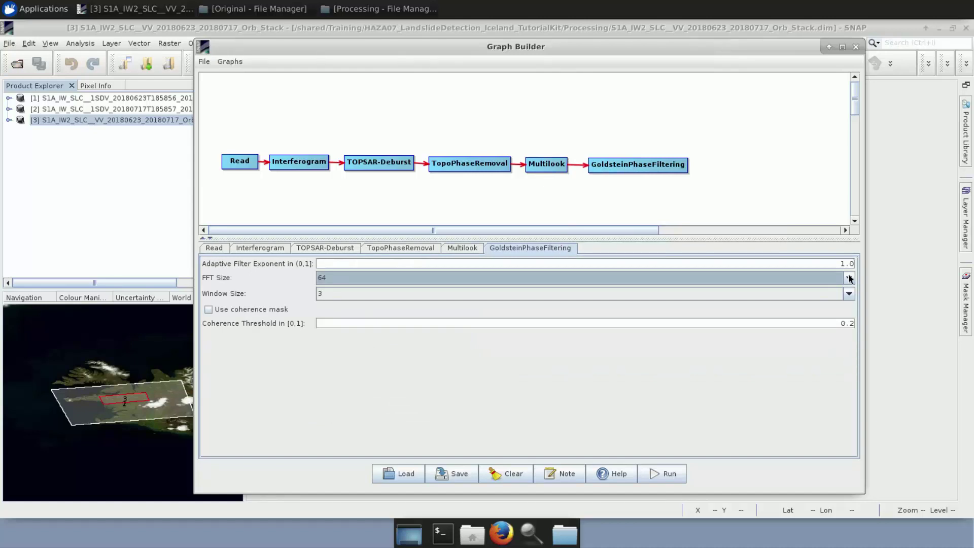
click(507, 277)
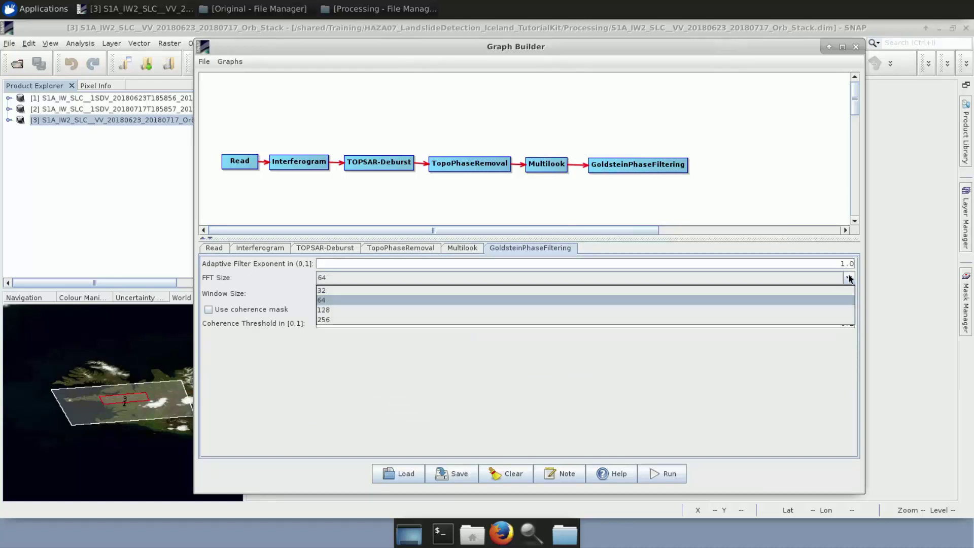
click(333, 309)
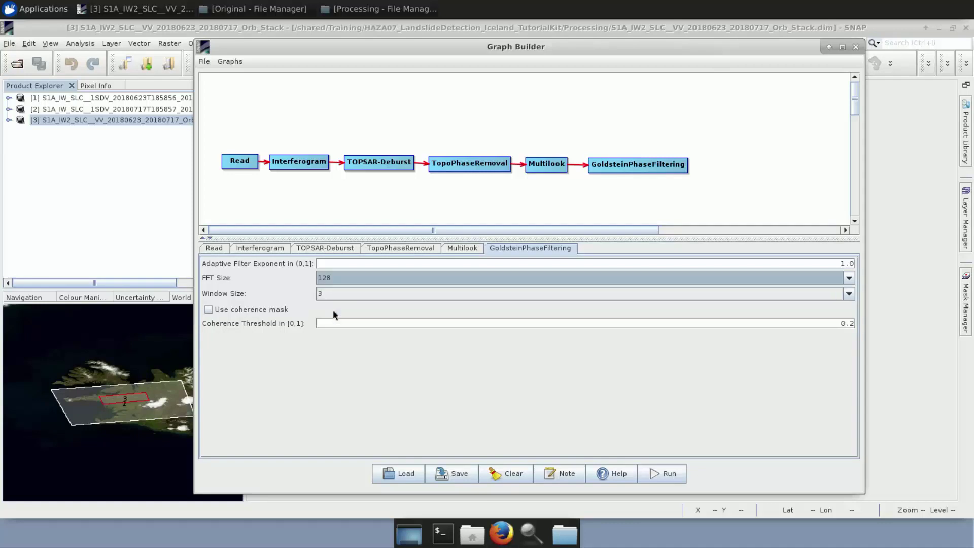
Add a Write operator at the end of the graph, connect GoldsteinPhaseFiltering to it and display its parameters.
right_click(721, 164)
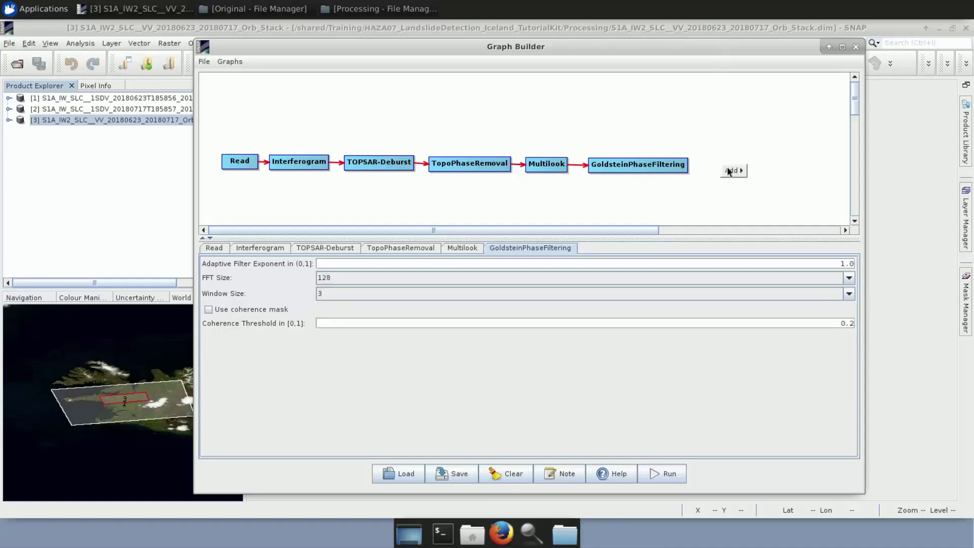
mouse_move(729, 171)
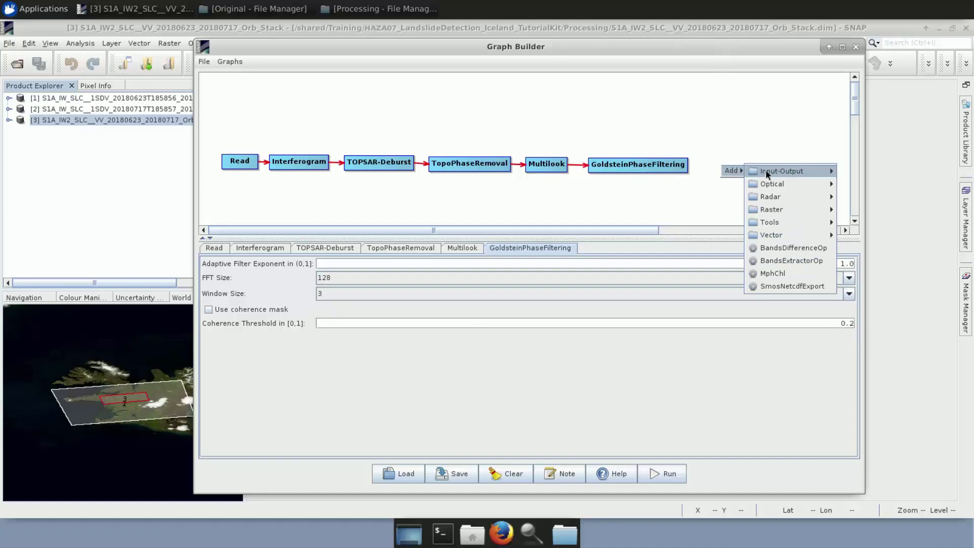
mouse_move(768, 171)
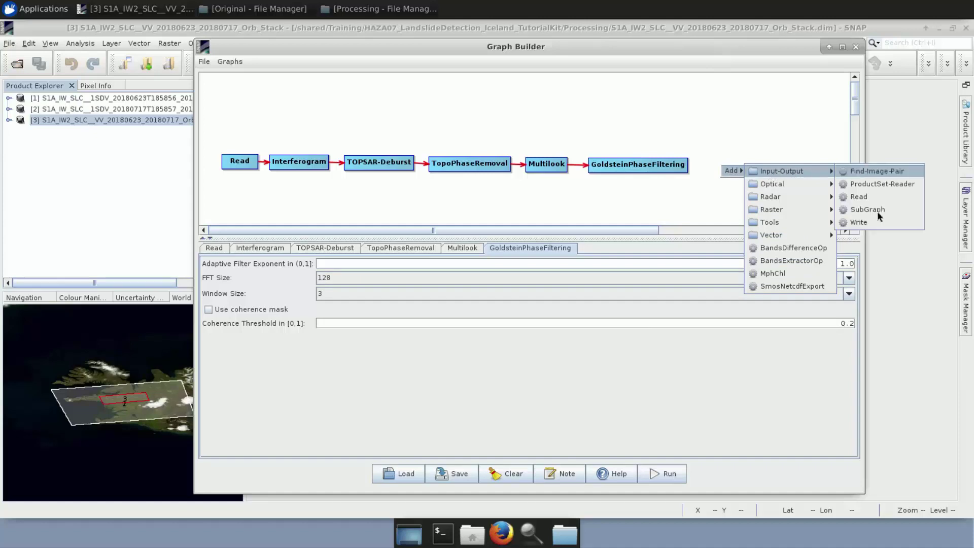
click(859, 222)
mouse_move(739, 171)
mouse_down()
mouse_move(688, 166)
mouse_move(721, 170)
mouse_up()
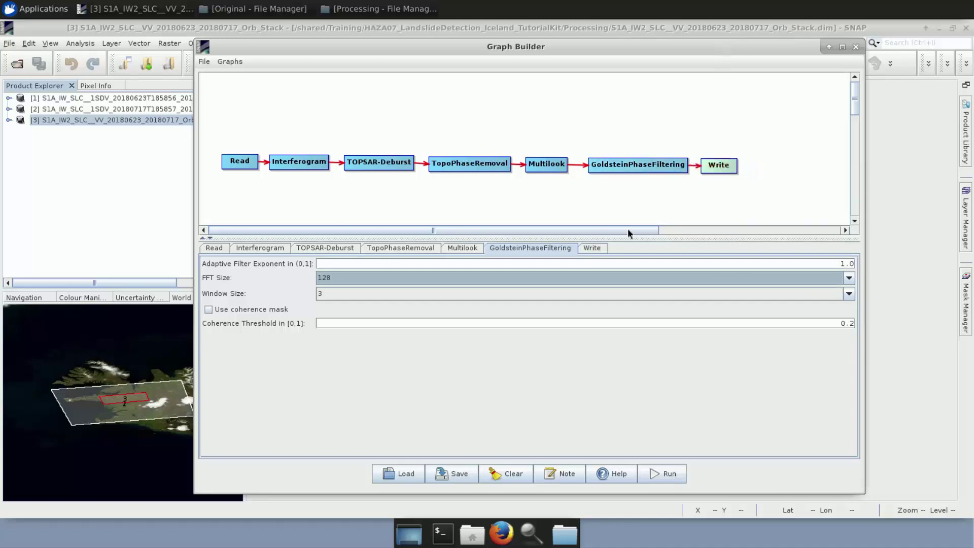
click(592, 248)
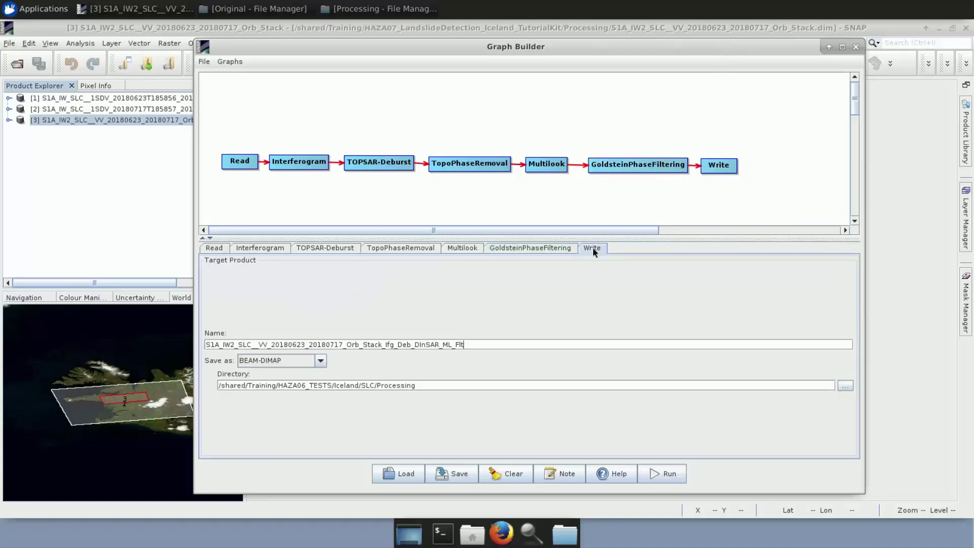
Set the graph's output directory to the Processing folder of HAZA07_LandslideDetection_Iceland_TutorialKit.
click(845, 386)
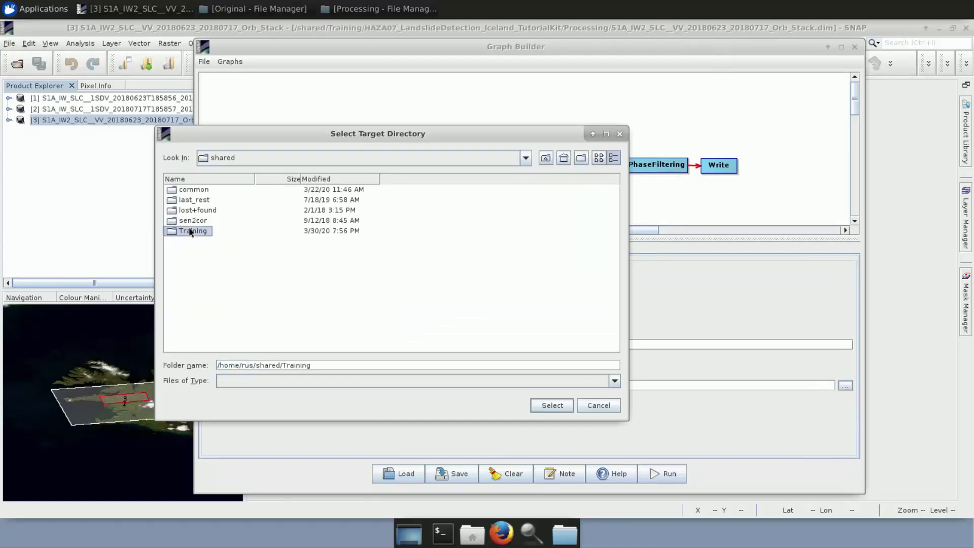
double_click(190, 231)
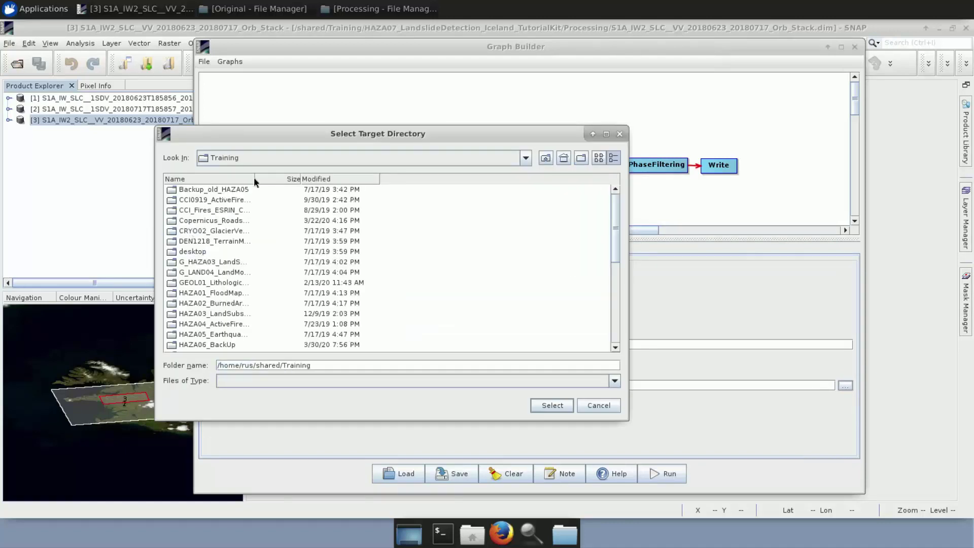
drag(254, 179, 294, 178)
scroll(313, 258, down, 2)
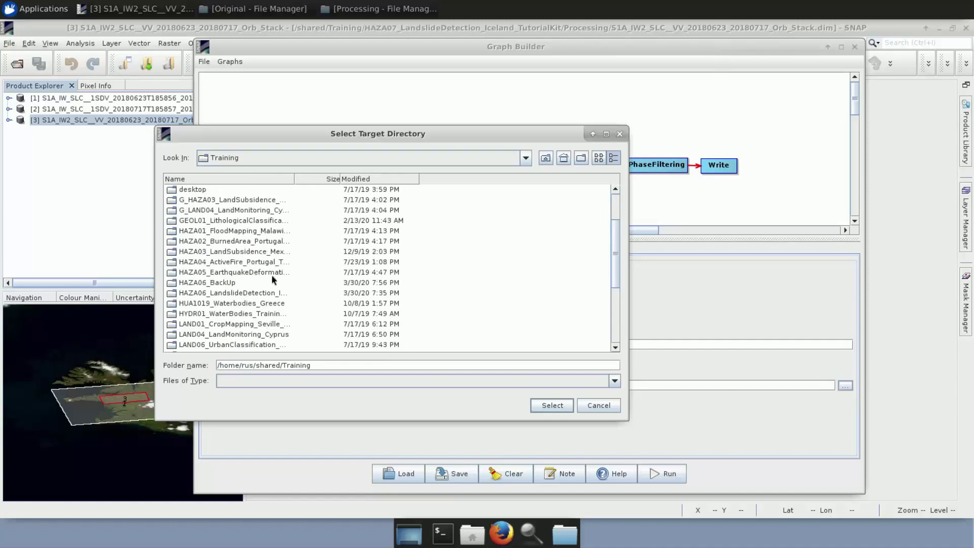
double_click(242, 289)
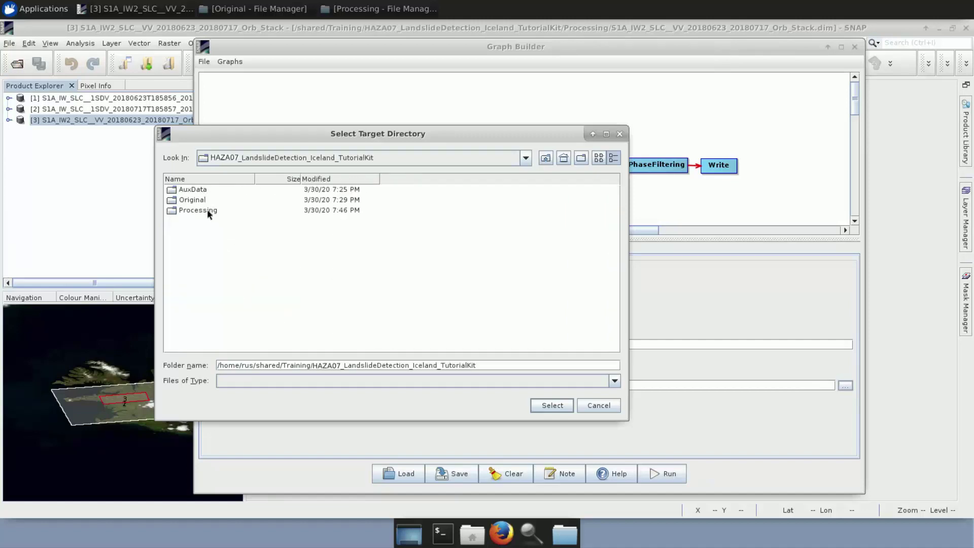
double_click(198, 210)
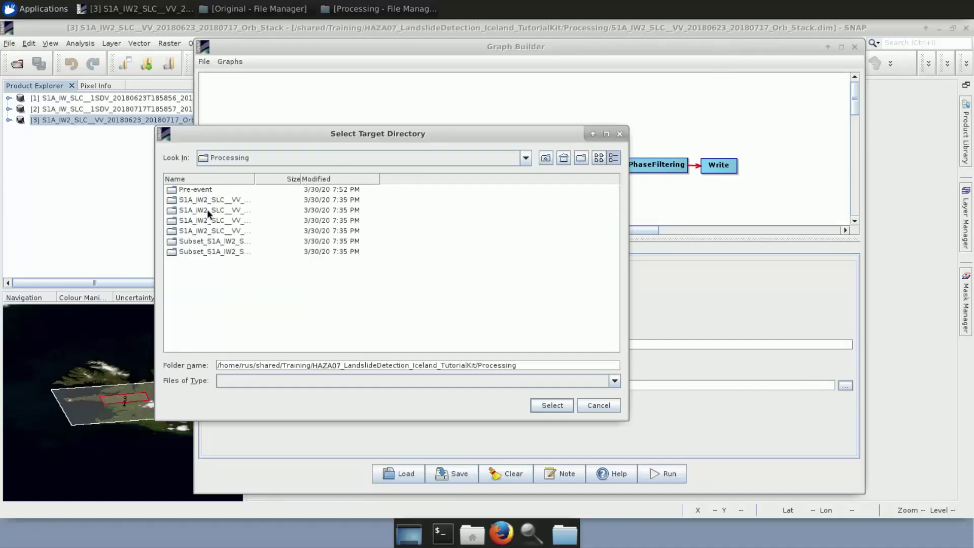
click(546, 404)
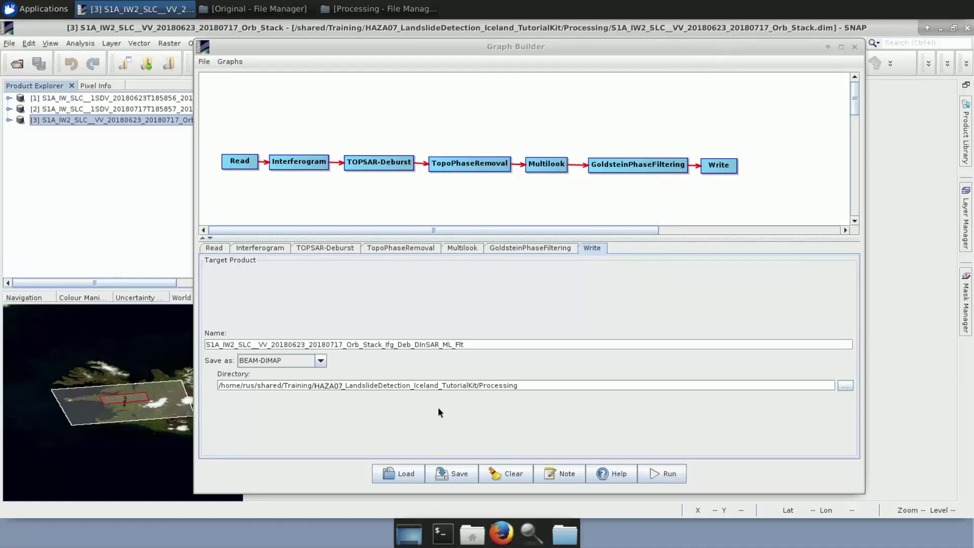
click(452, 473)
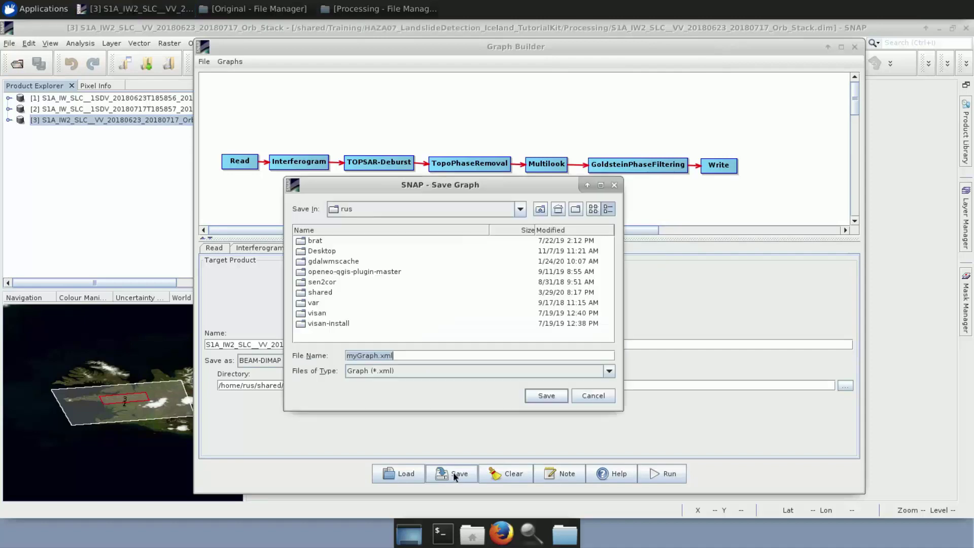
double_click(314, 292)
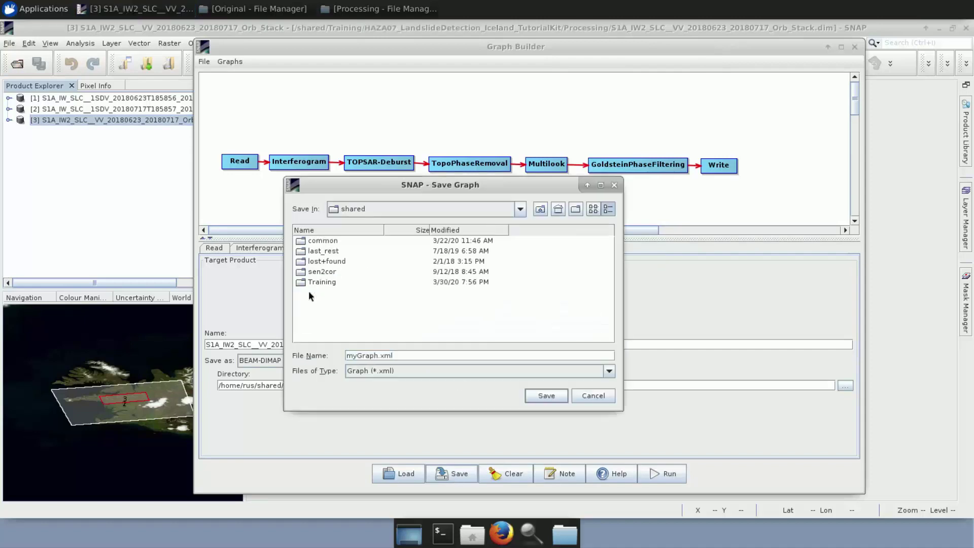
double_click(315, 282)
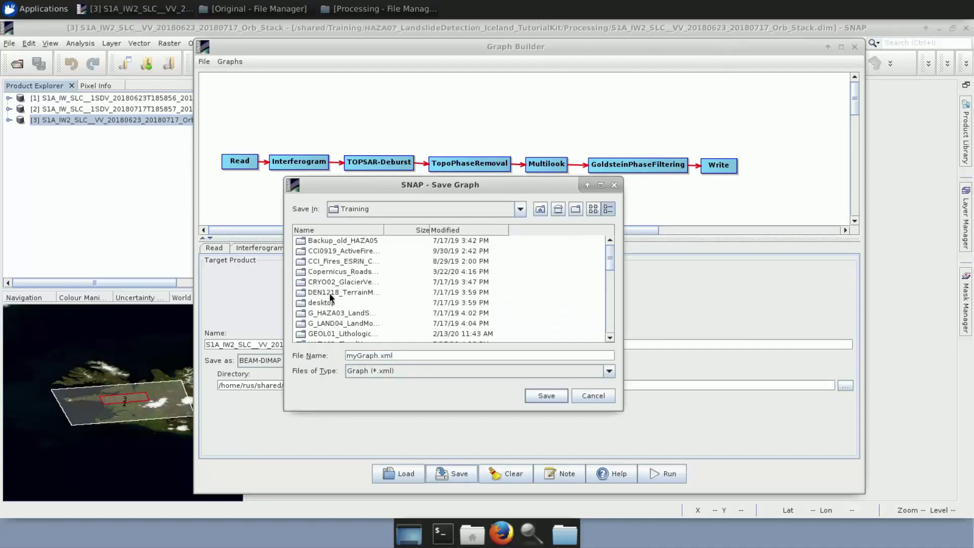
scroll(330, 298, down, 2)
scroll(345, 336, down, 2)
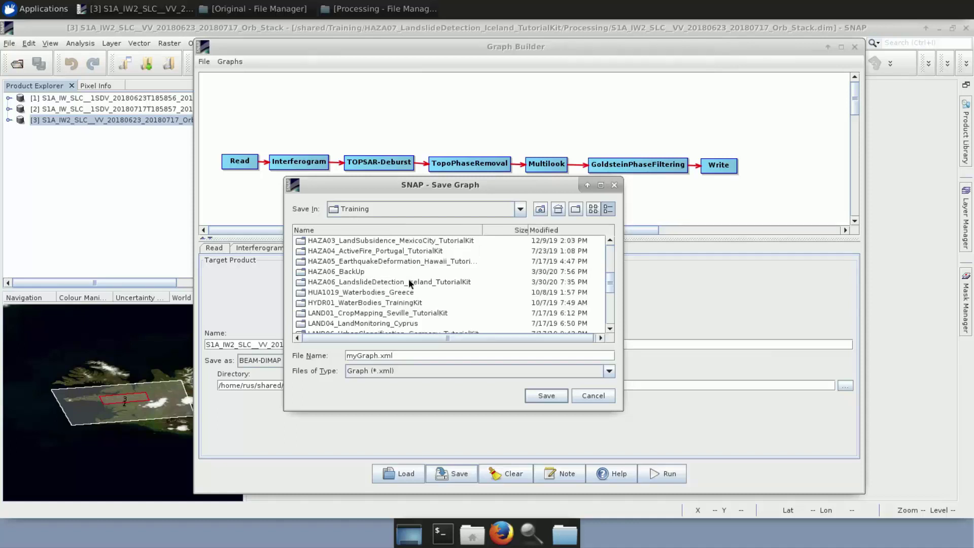
double_click(409, 282)
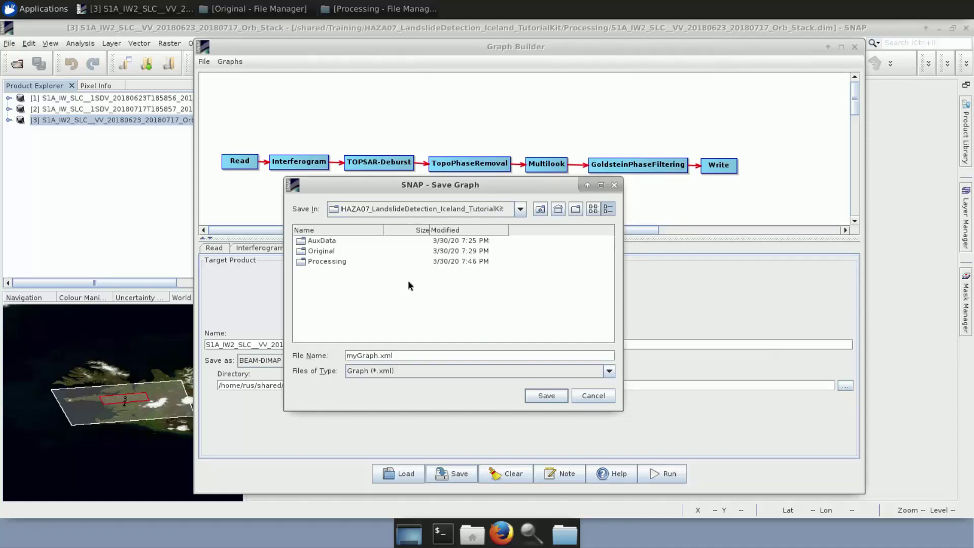
double_click(348, 262)
click(357, 355)
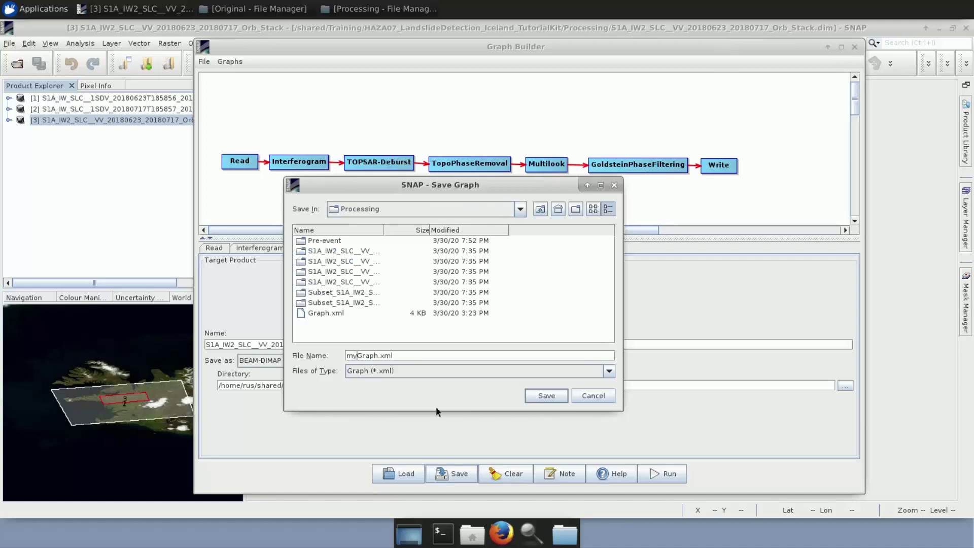
key(BackSpace)
key(BackSpace)
click(614, 186)
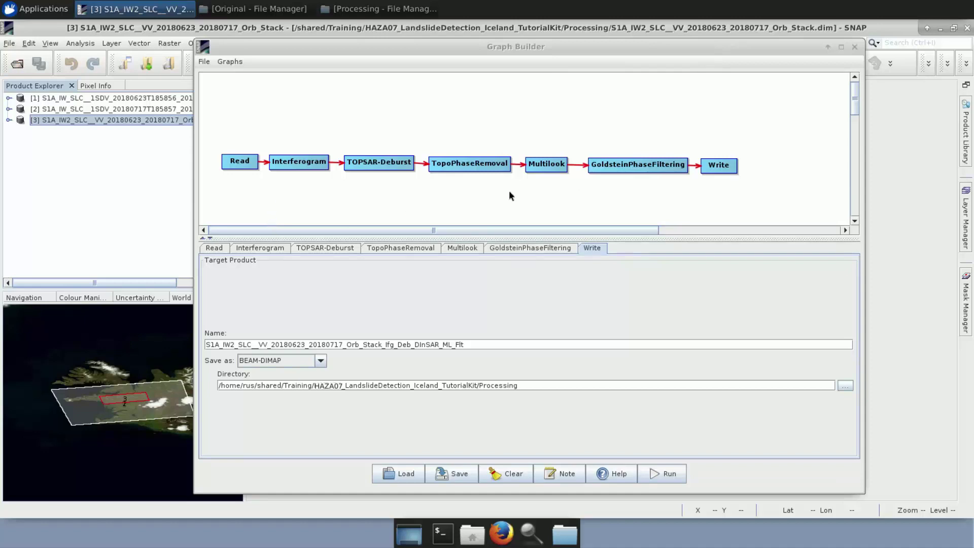
Close the Graph Builder and load S1A_IW2_SLC__VV_20180623_20180717_Orb_Stack_Ifg_Deb_DInSAR_ML_Flt.dim from the Processing folder as a product.
click(855, 46)
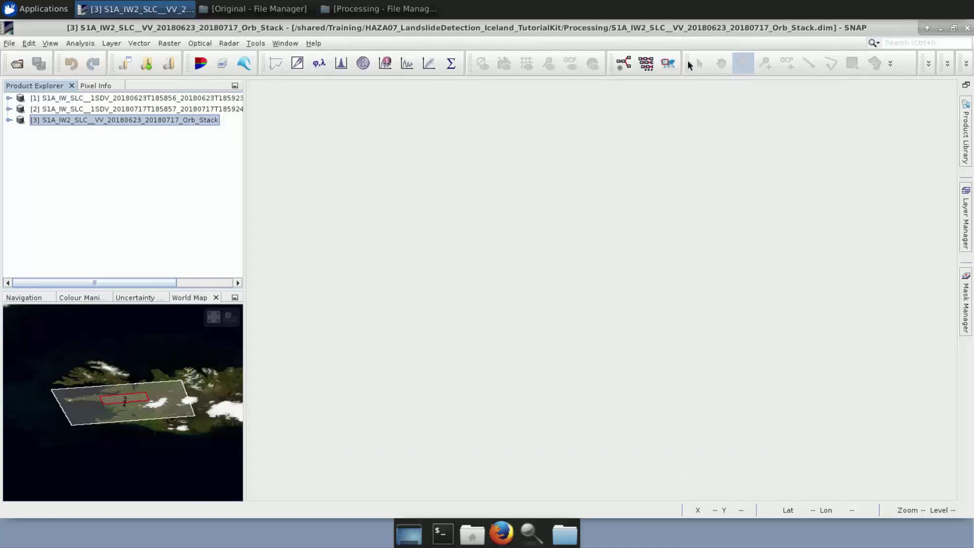
click(329, 14)
drag(493, 271, 105, 180)
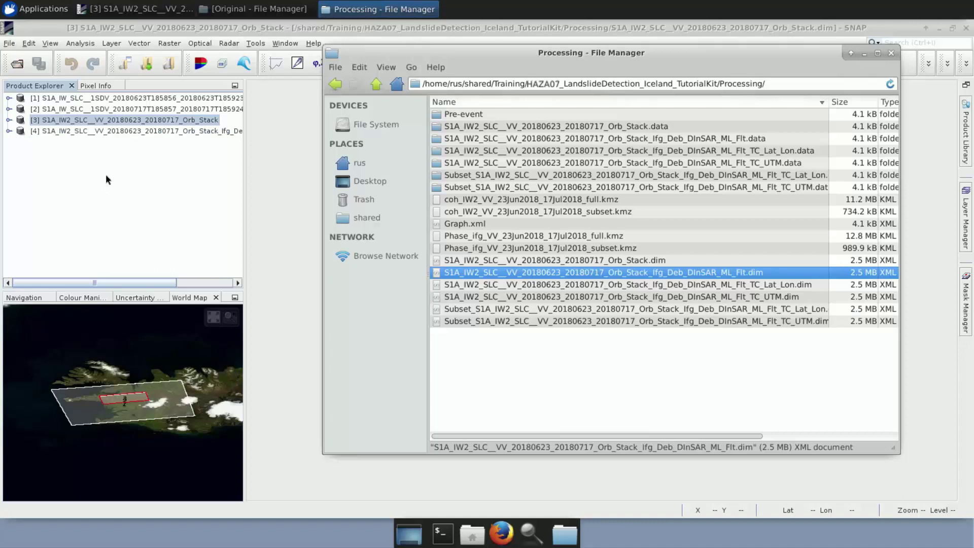
Expand the bands of the loaded interferogram product and of the Orb_Stack product to compare them.
click(8, 131)
click(21, 175)
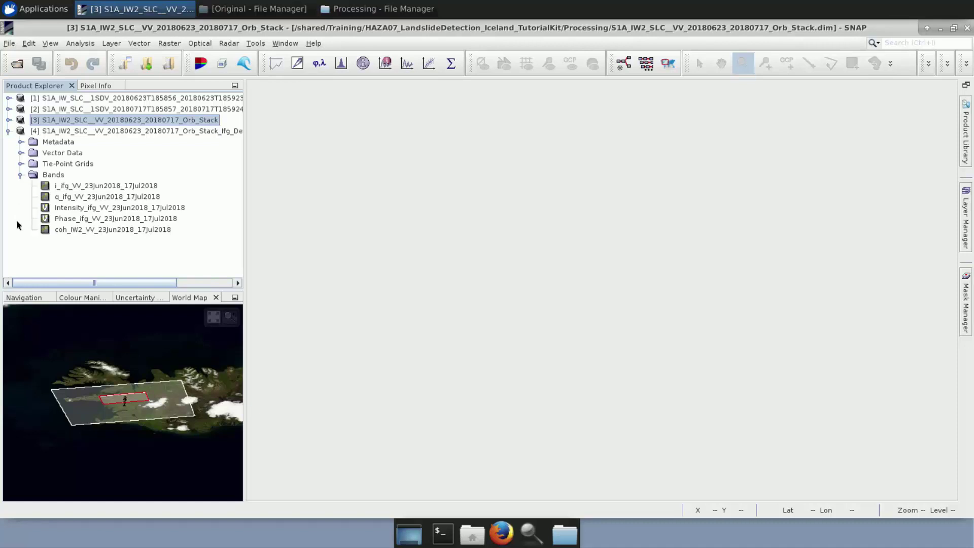
click(9, 120)
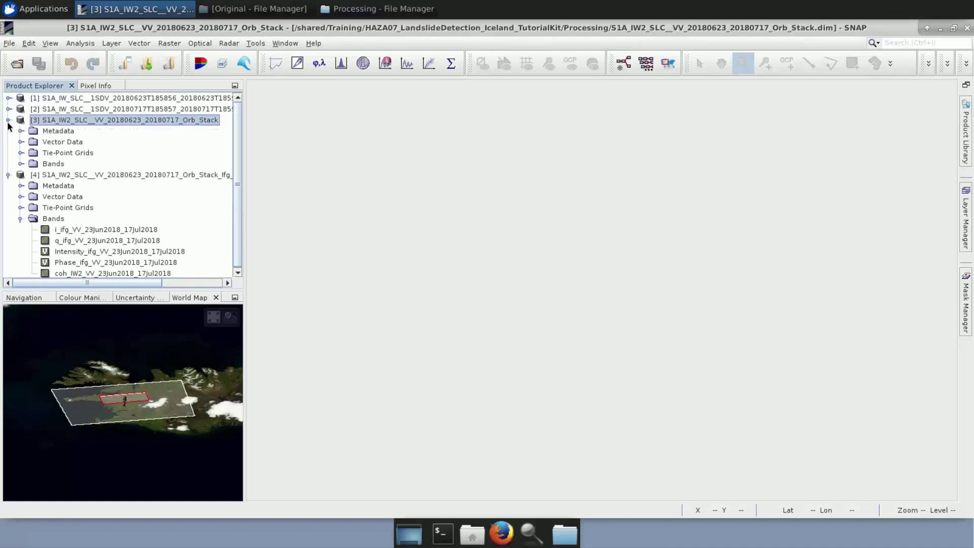
click(21, 164)
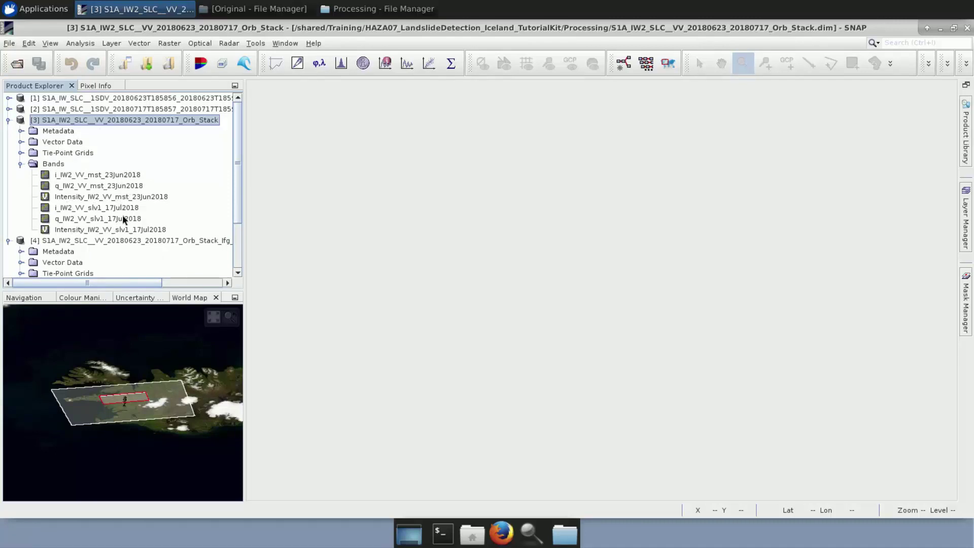
scroll(177, 244, down, 2)
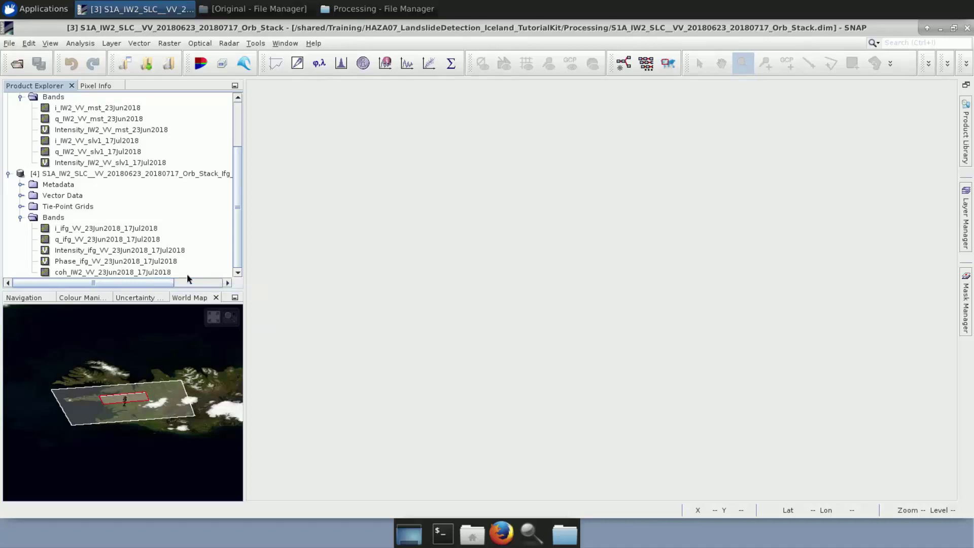
Open the coh_IW2_VV_23Jun2018_17Jul2018 coherence band and check its histogram and pixel values.
double_click(144, 271)
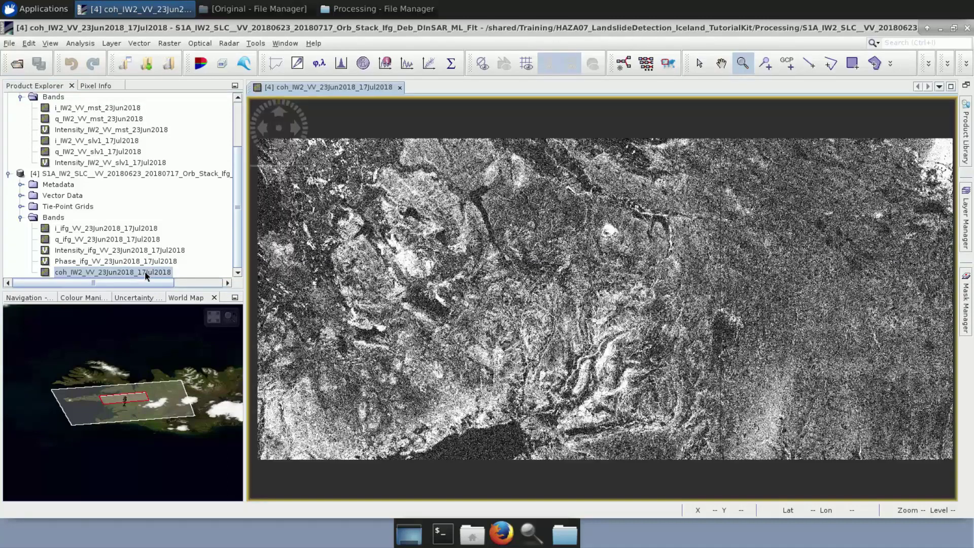
click(102, 299)
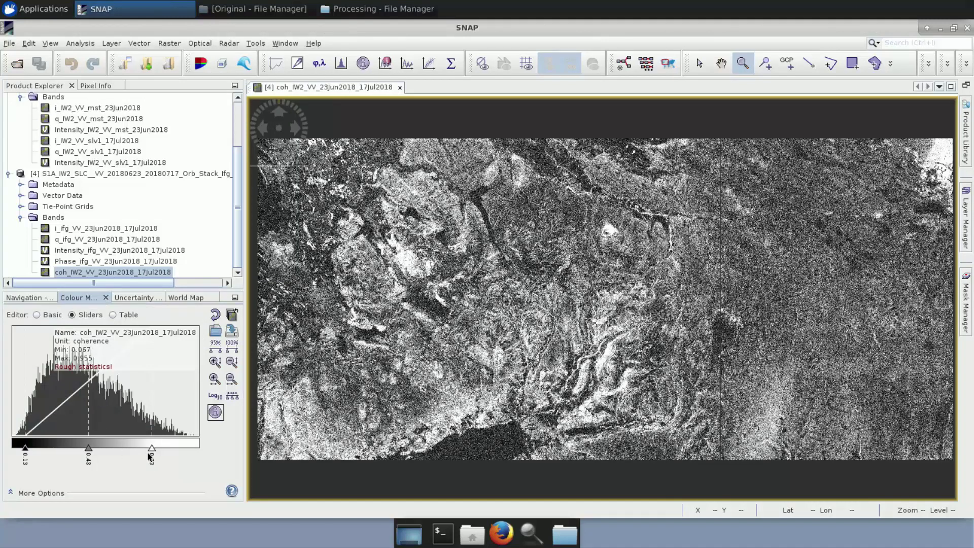
click(110, 86)
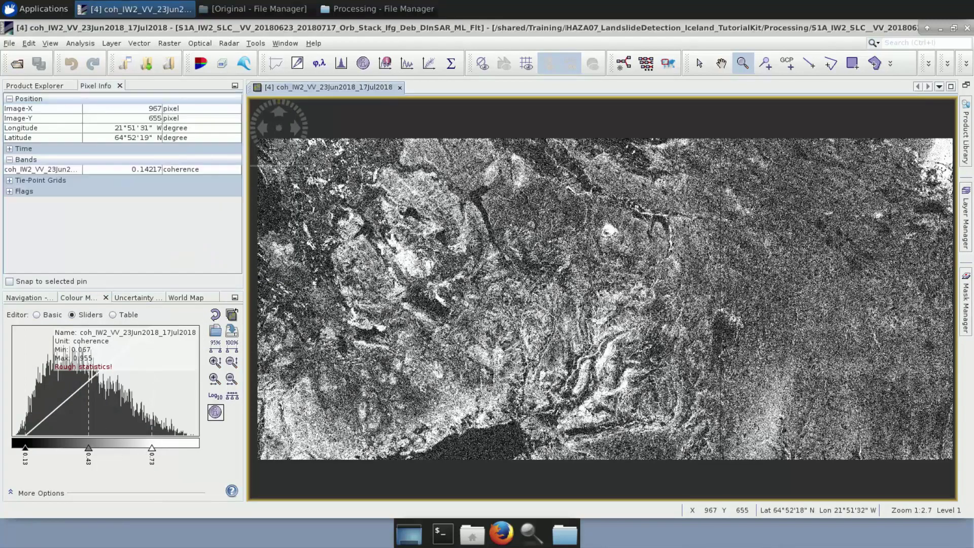
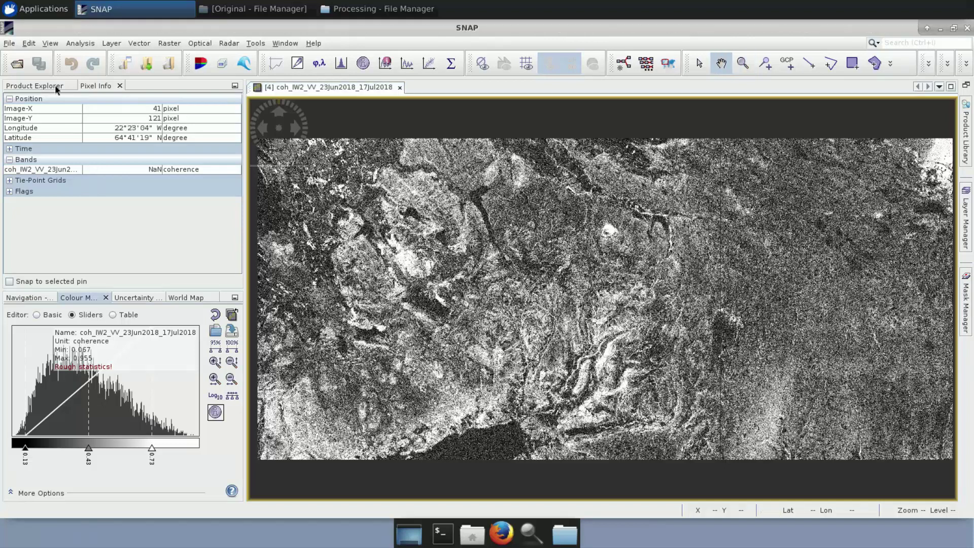
Collapse the Orb_Stack product and its bands in the product tree.
click(57, 87)
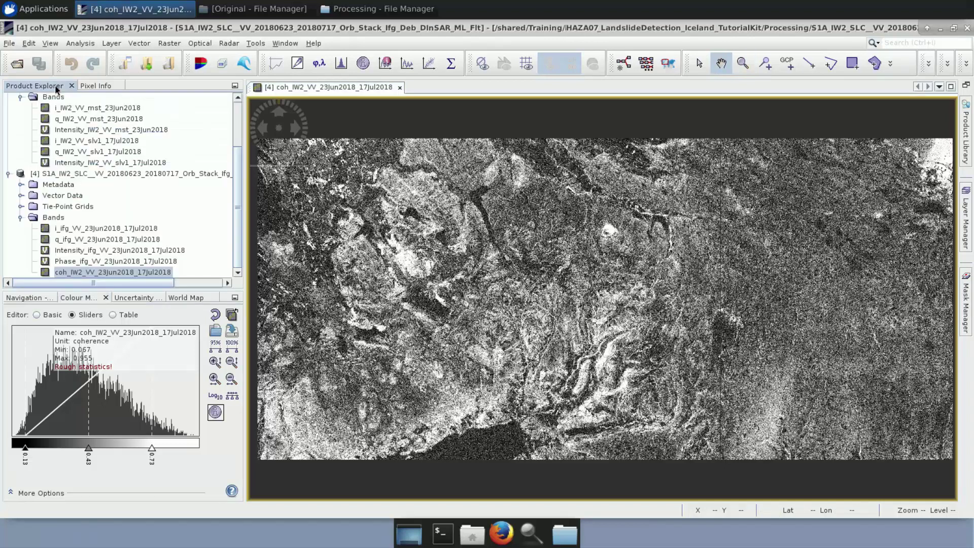
click(20, 97)
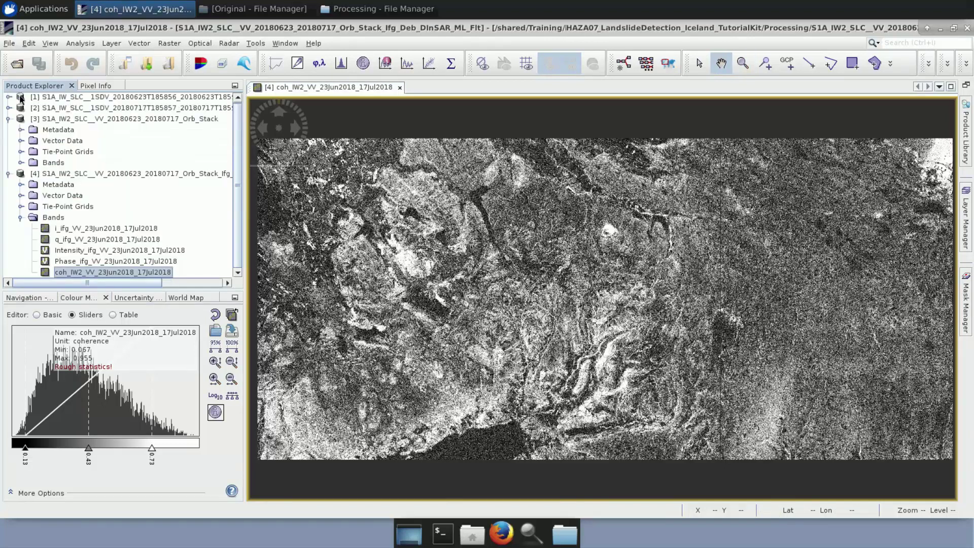
click(9, 121)
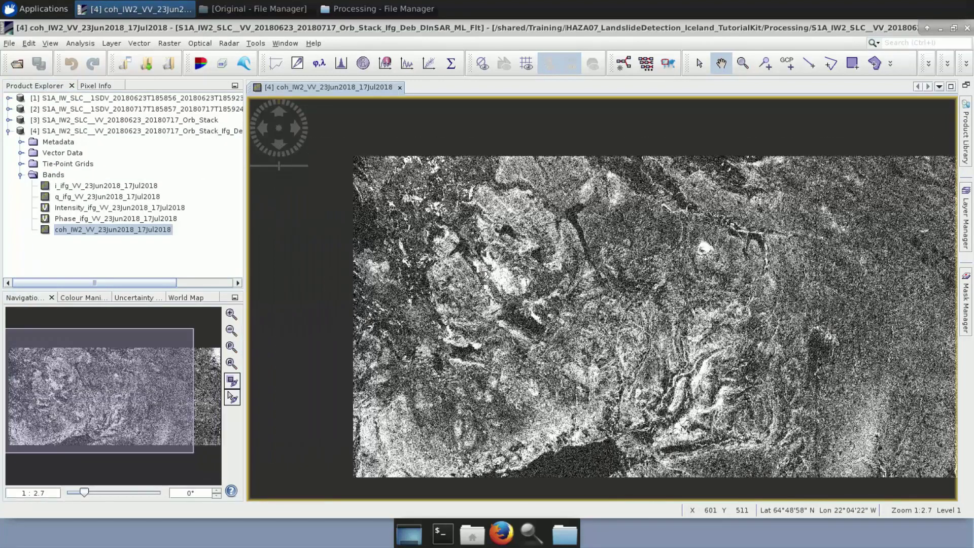
Examine the dark and bright areas in the upper-left part of the coherence image up close and read their pixel values.
scroll(451, 250, up, 3)
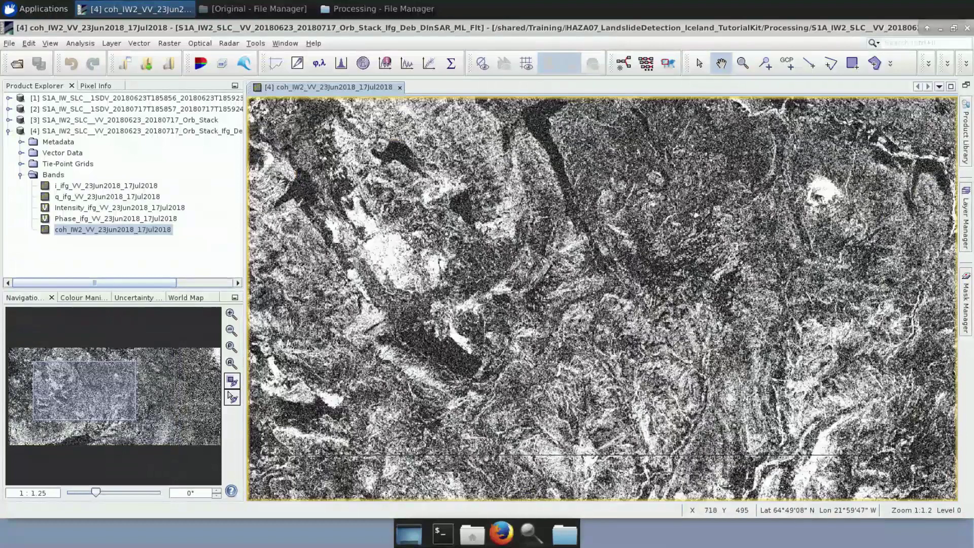
drag(408, 238, 588, 328)
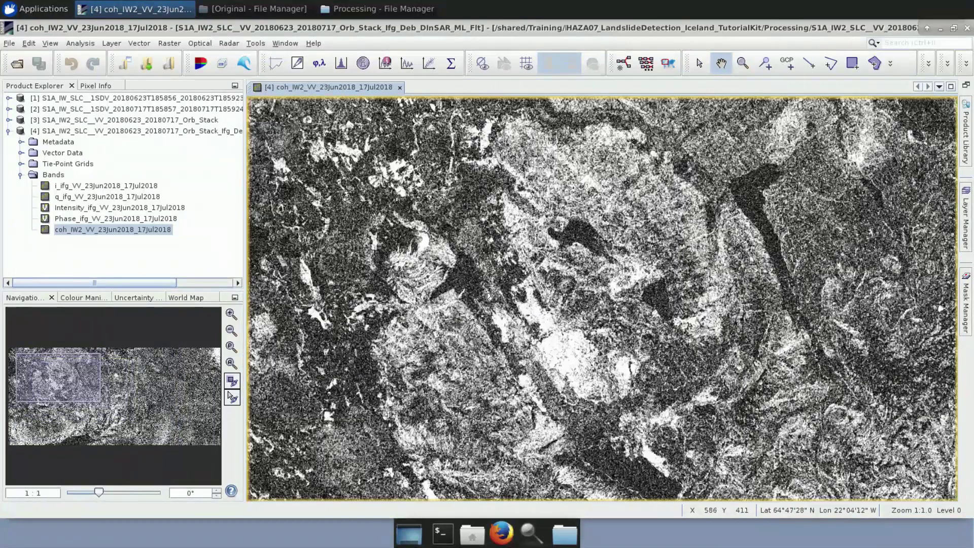
scroll(488, 288, up, 1)
drag(468, 304, 634, 310)
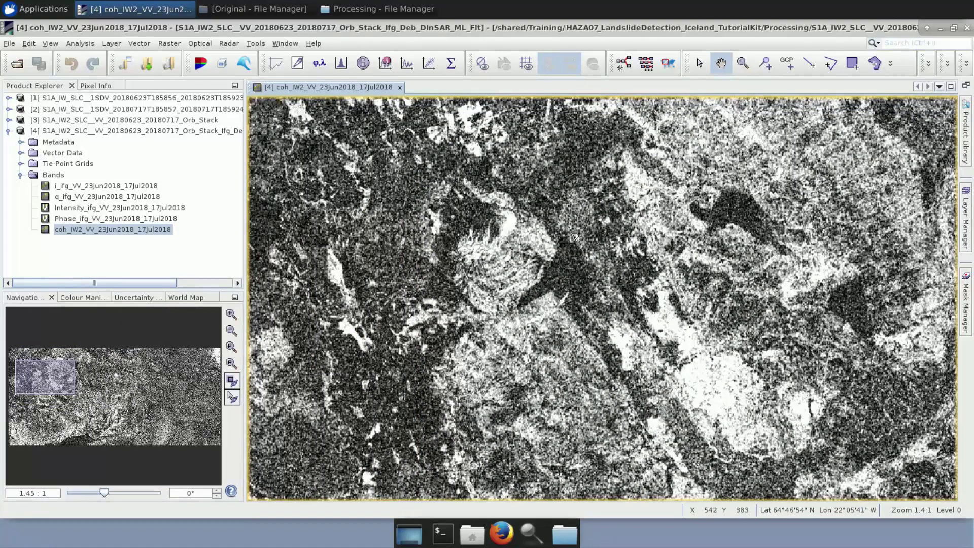
scroll(562, 274, up, 2)
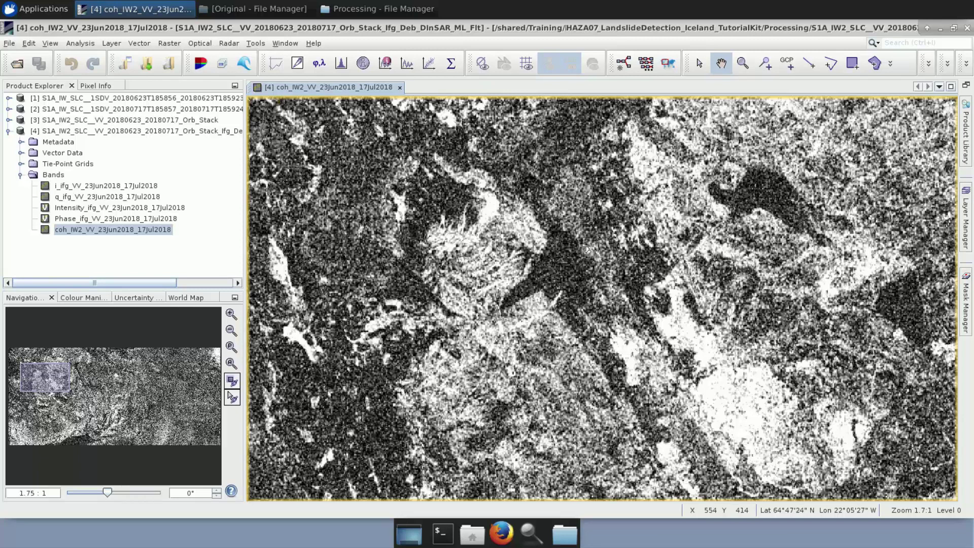
click(96, 86)
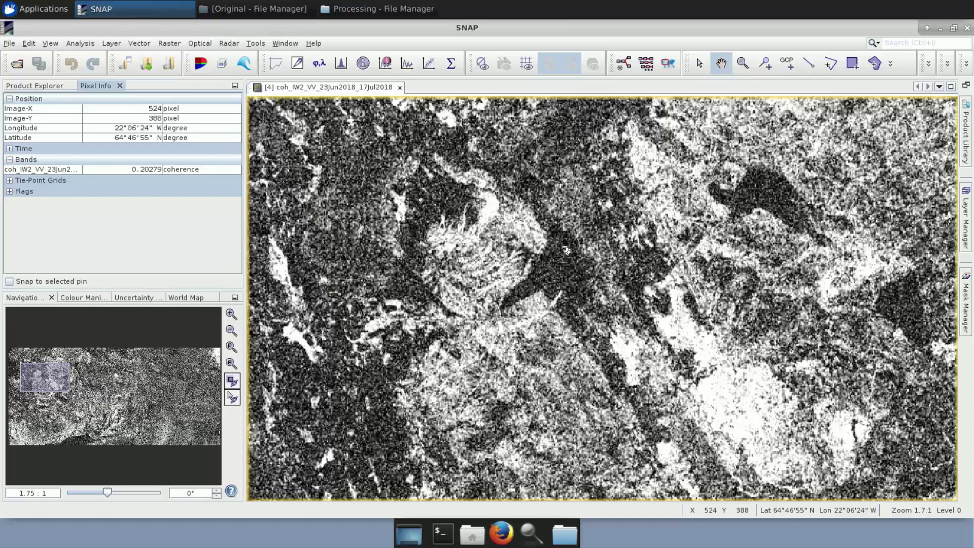
Open the Phase_ifg_VV_23Jun2018_17Jul2018 band and tile it horizontally with the coherence image.
click(59, 87)
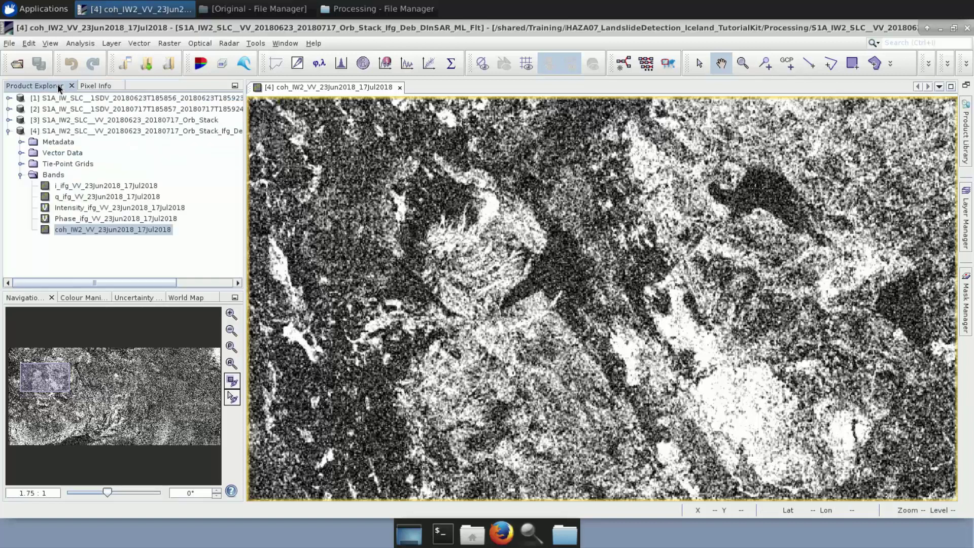
double_click(74, 221)
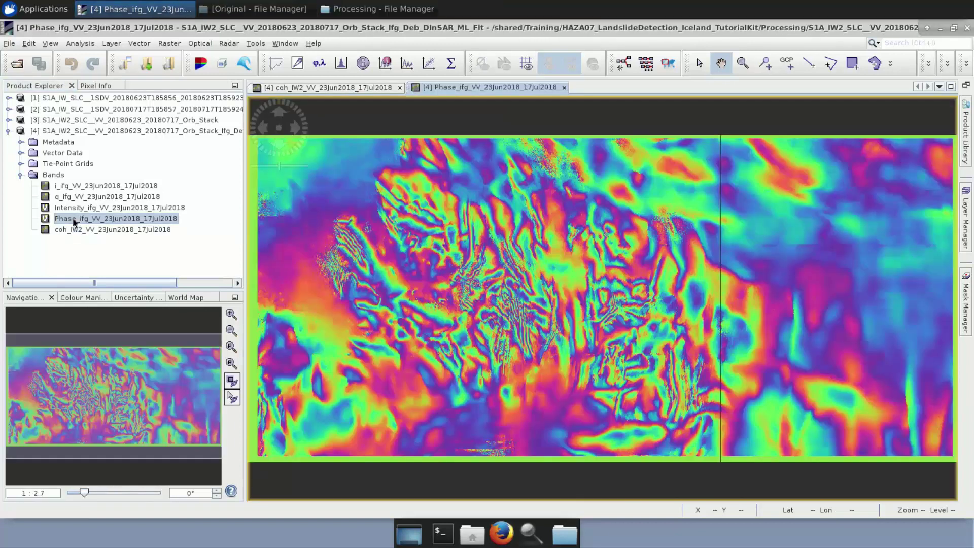
click(292, 45)
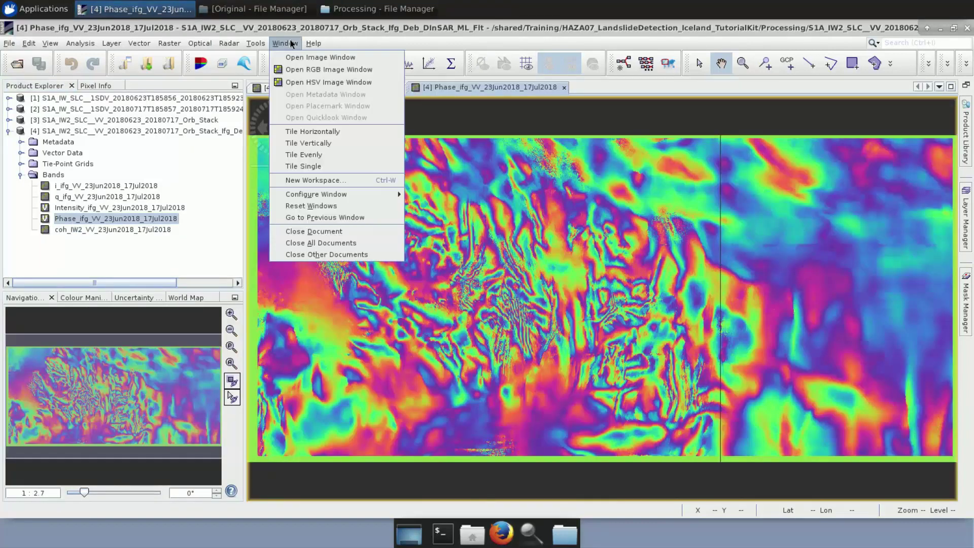
click(318, 132)
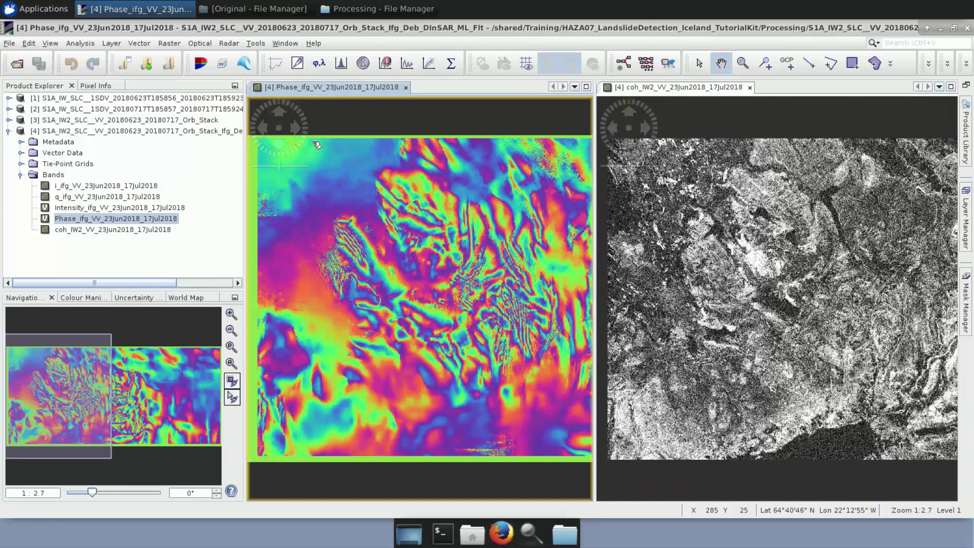
Examine the dark low-coherence patch in the upper-left part of the coherence image up close and compare it with the phase image.
click(714, 231)
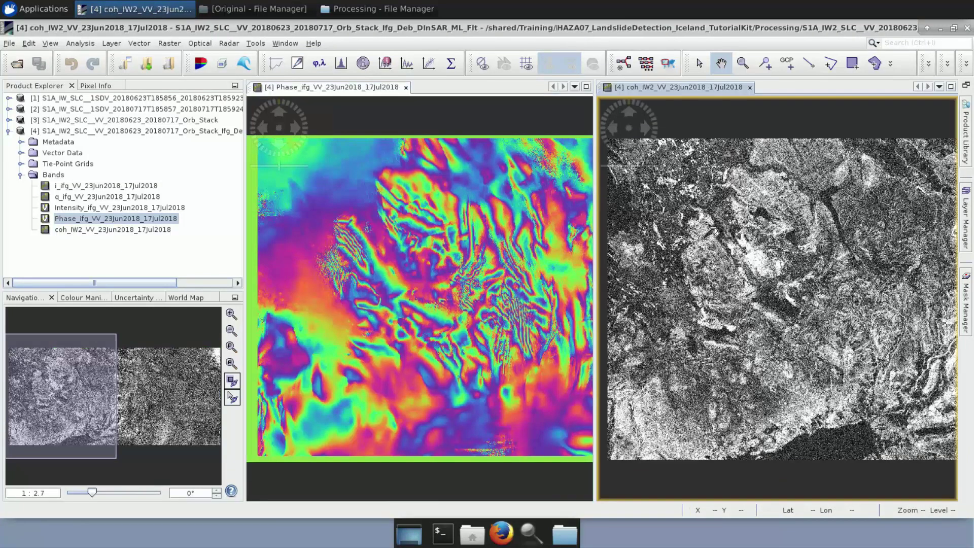
scroll(714, 232, down, 2)
scroll(713, 231, up, 5)
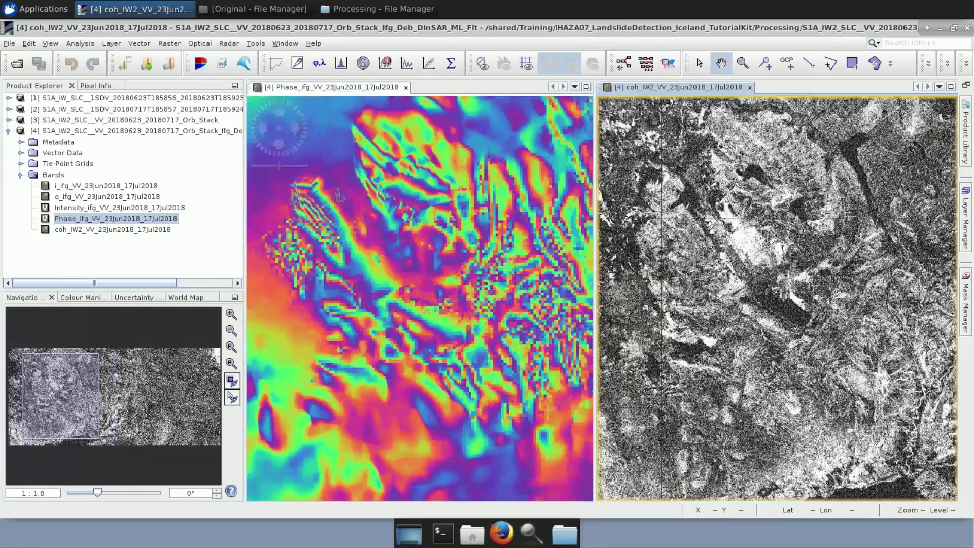
scroll(763, 296, up, 2)
drag(731, 261, 793, 328)
drag(759, 294, 807, 352)
scroll(770, 295, up, 3)
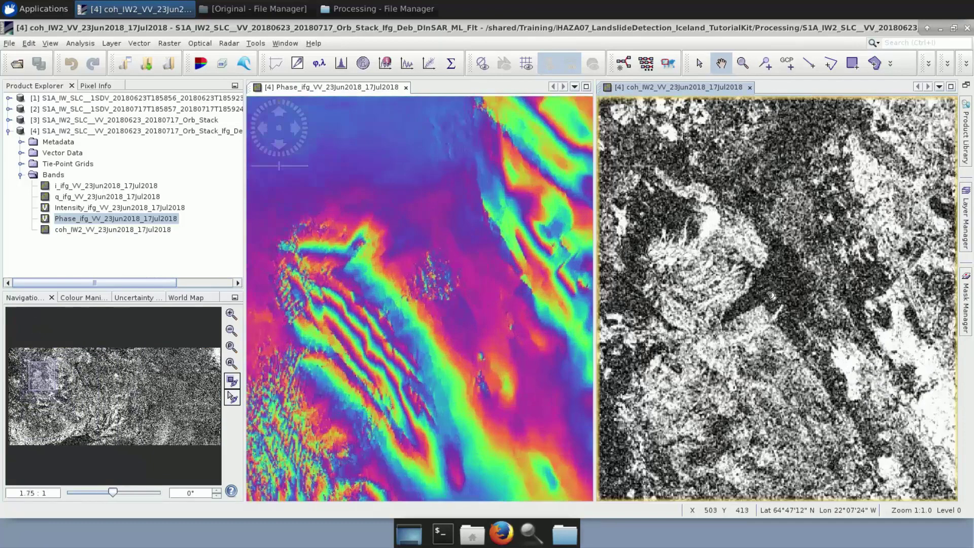
scroll(771, 296, up, 2)
scroll(771, 296, up, 1)
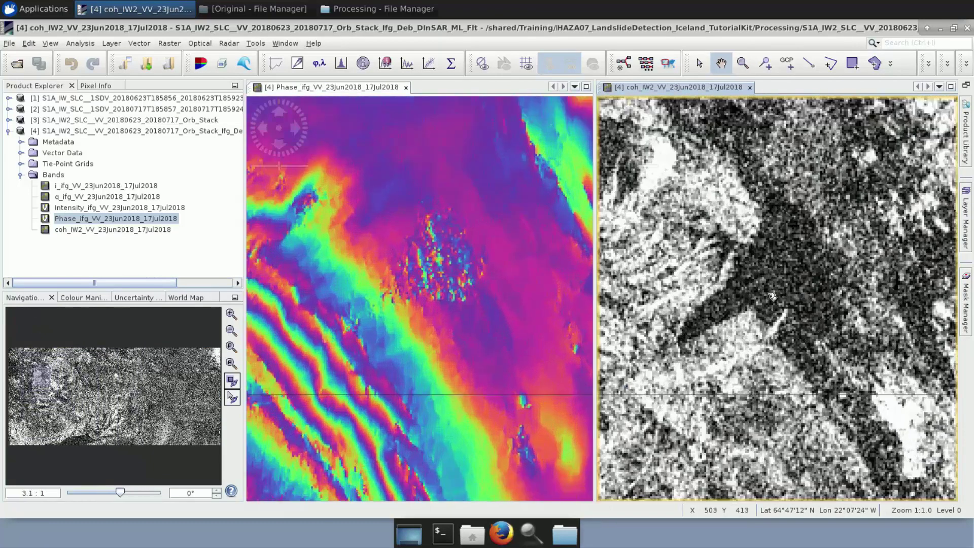
scroll(771, 296, down, 1)
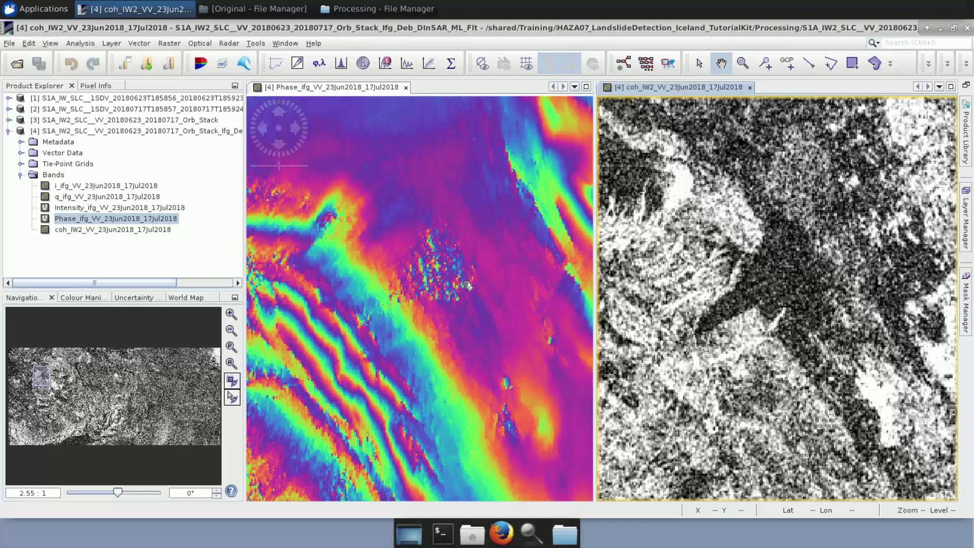
Close the phase and coherence image views.
click(406, 87)
click(401, 87)
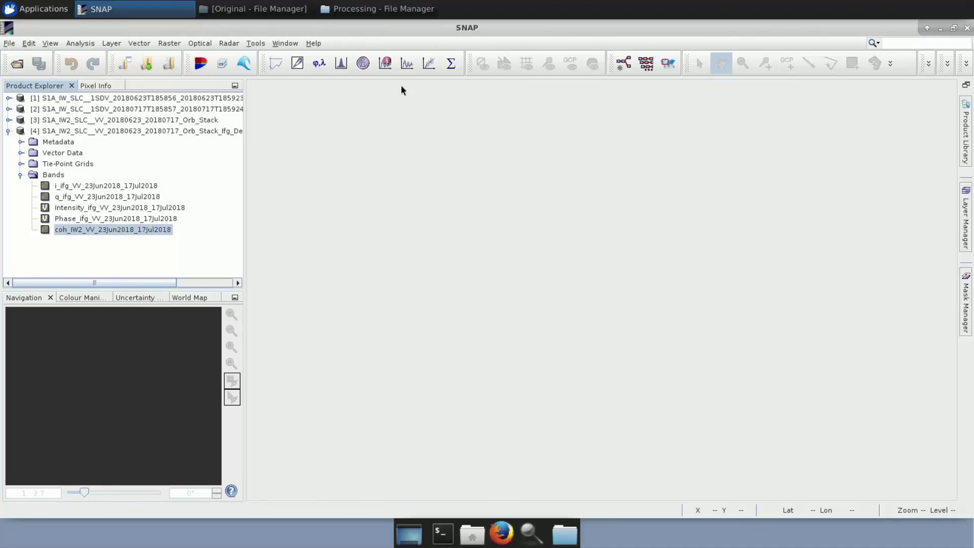
Start Range-Doppler Terrain Correction on the filtered interferogram product and set its output directory to HAZA07_LandslideDetection_Iceland_TutorialKit/Processing.
click(114, 130)
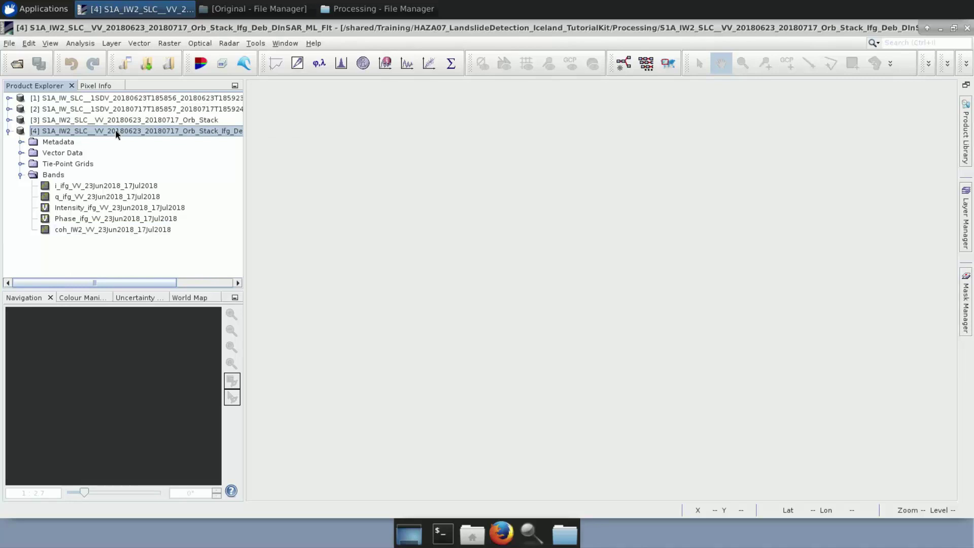
click(235, 42)
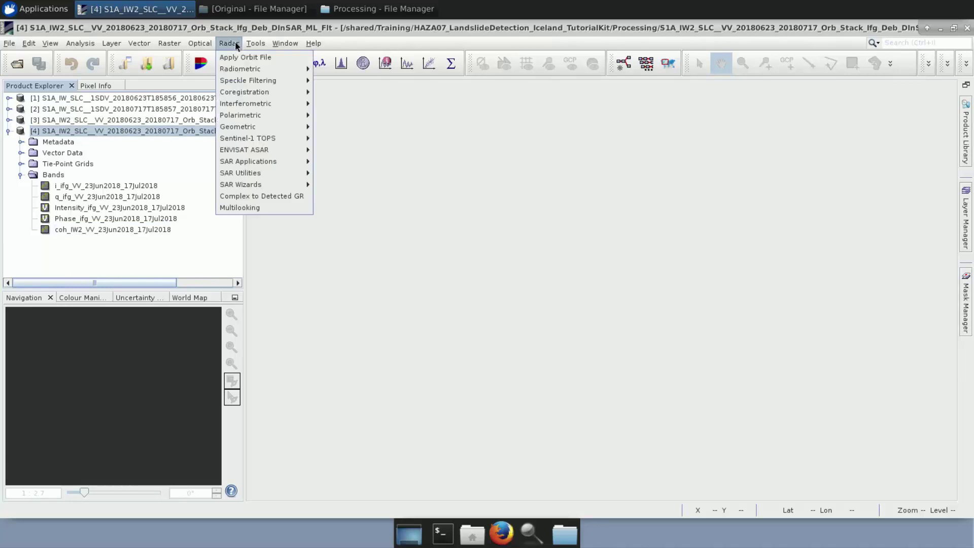
mouse_move(261, 129)
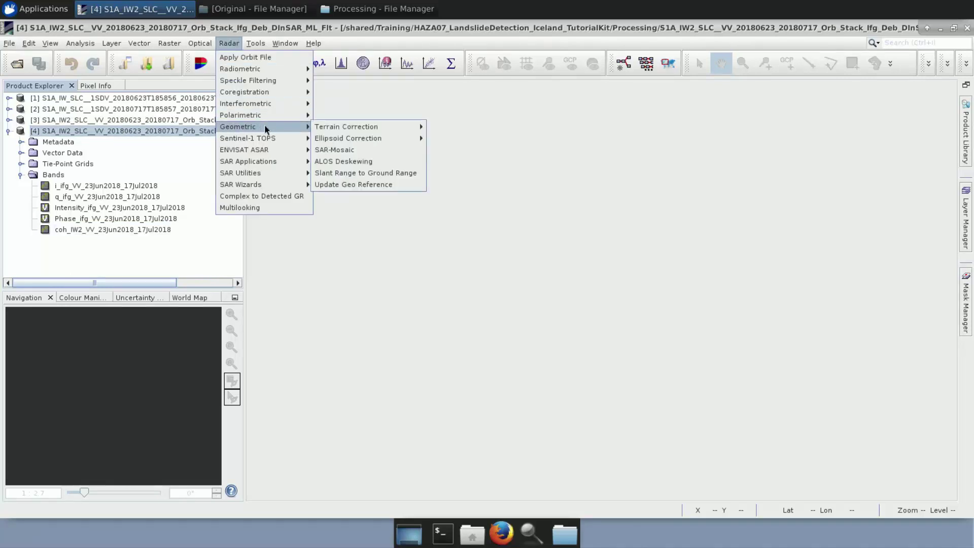
mouse_move(342, 126)
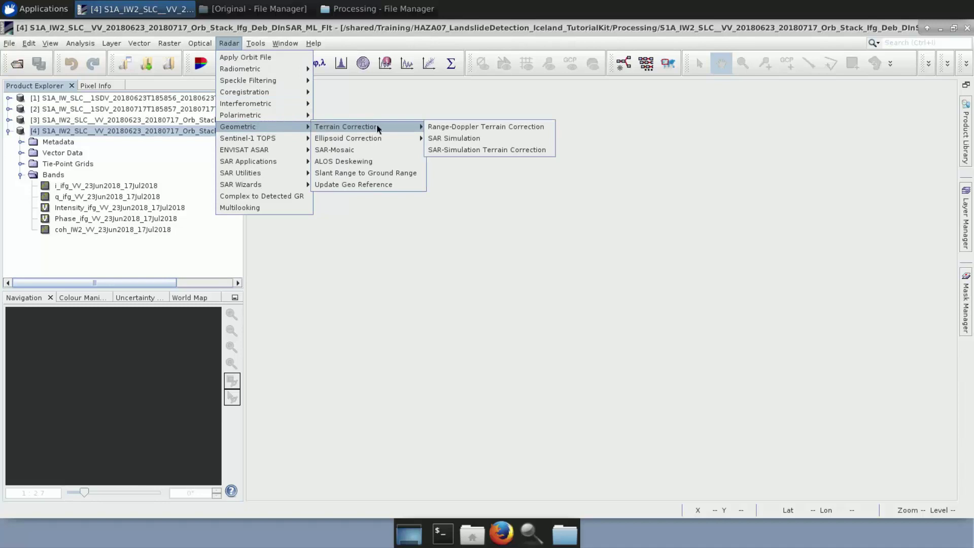
click(505, 124)
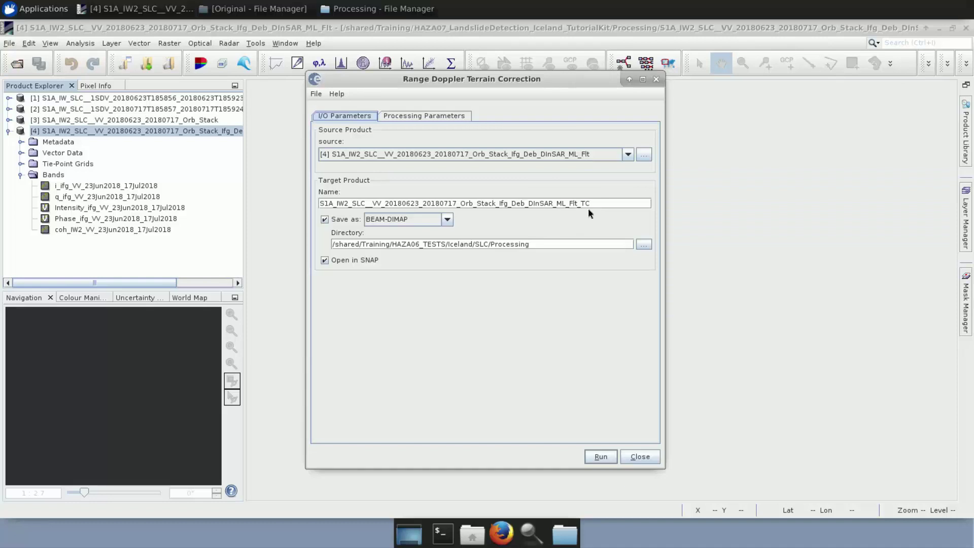
click(644, 244)
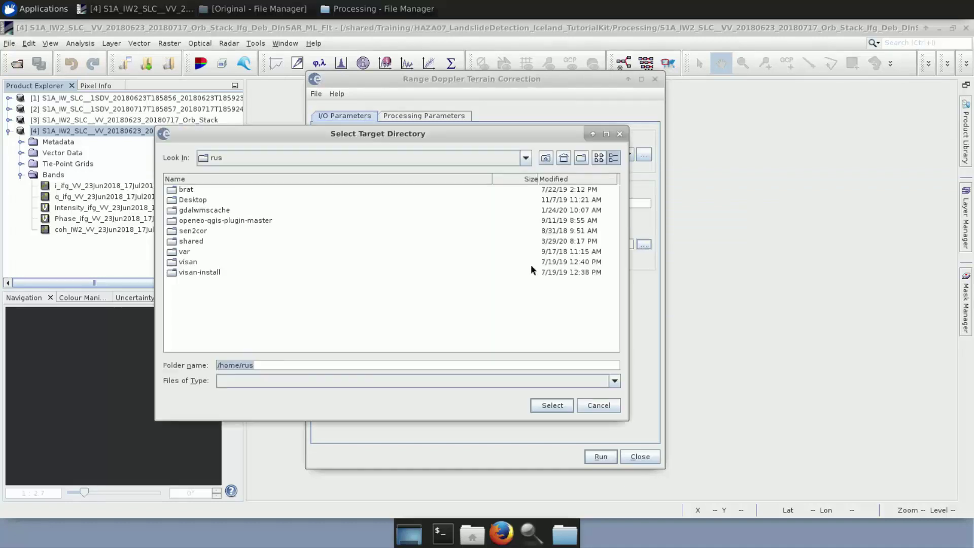
double_click(197, 242)
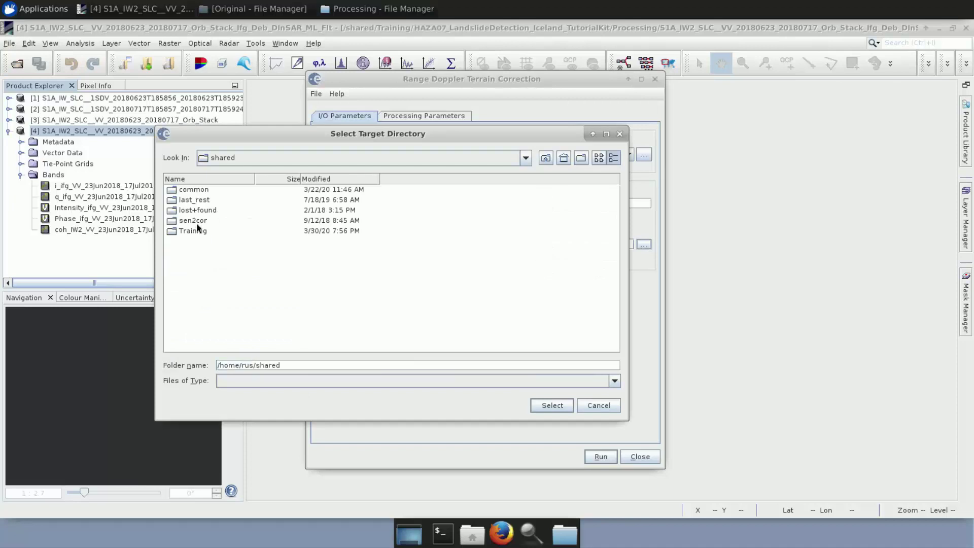
double_click(200, 231)
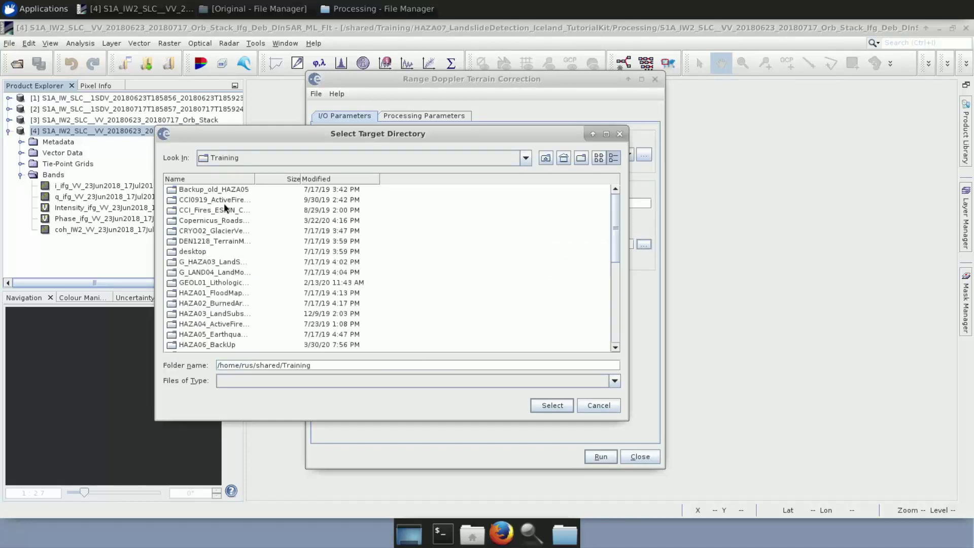
drag(254, 178, 284, 178)
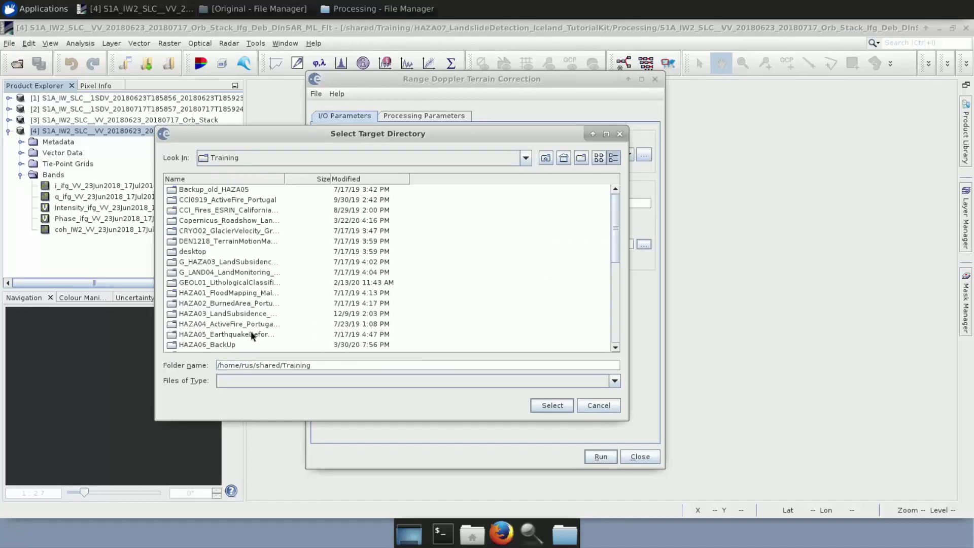
scroll(251, 335, down, 2)
double_click(232, 293)
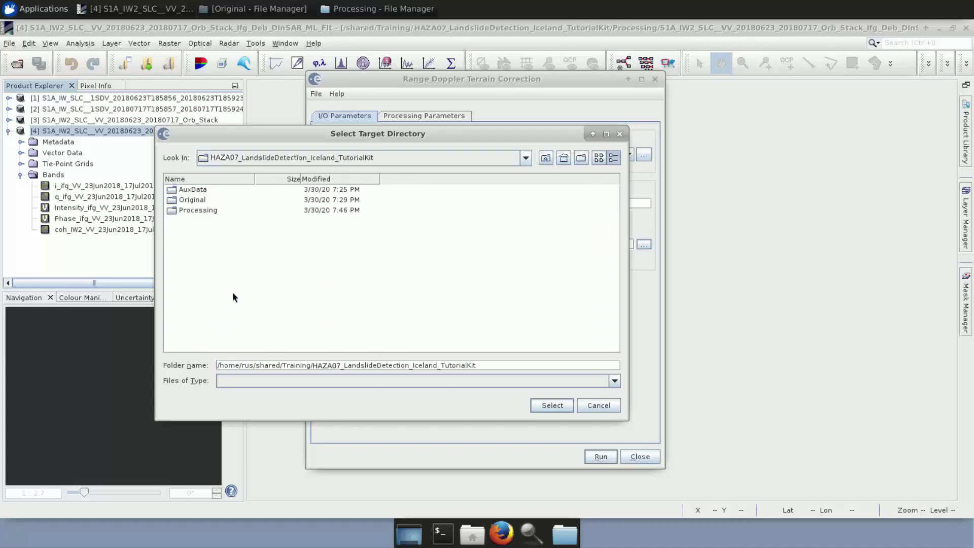
double_click(206, 209)
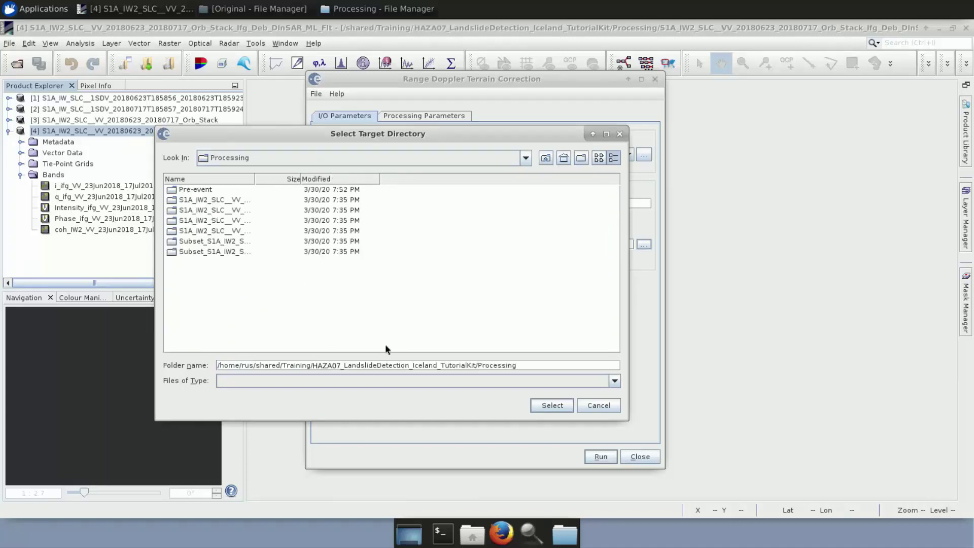
click(551, 406)
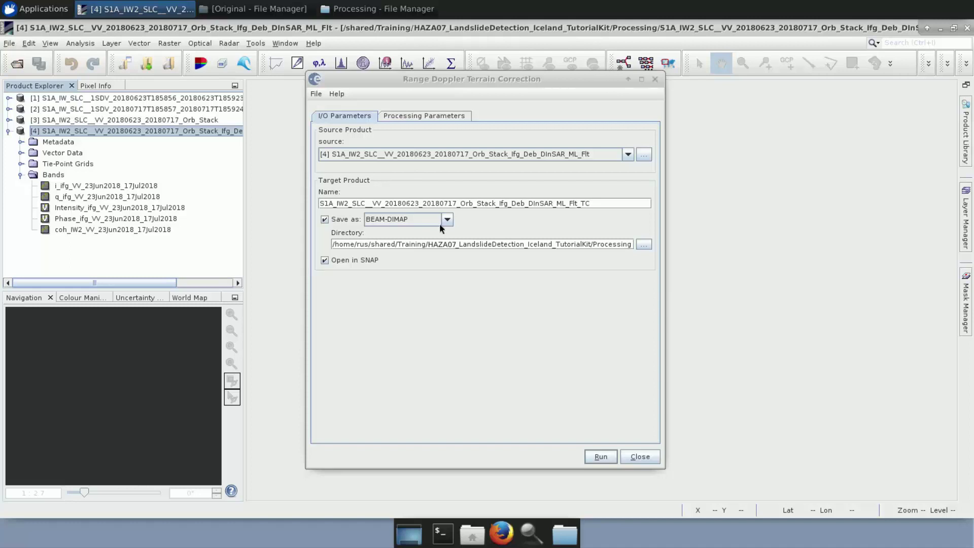
Choose the Intensity, Phase and coh bands as terrain correction sources and GETASSE30 (Auto Download) as the digital elevation model.
click(408, 120)
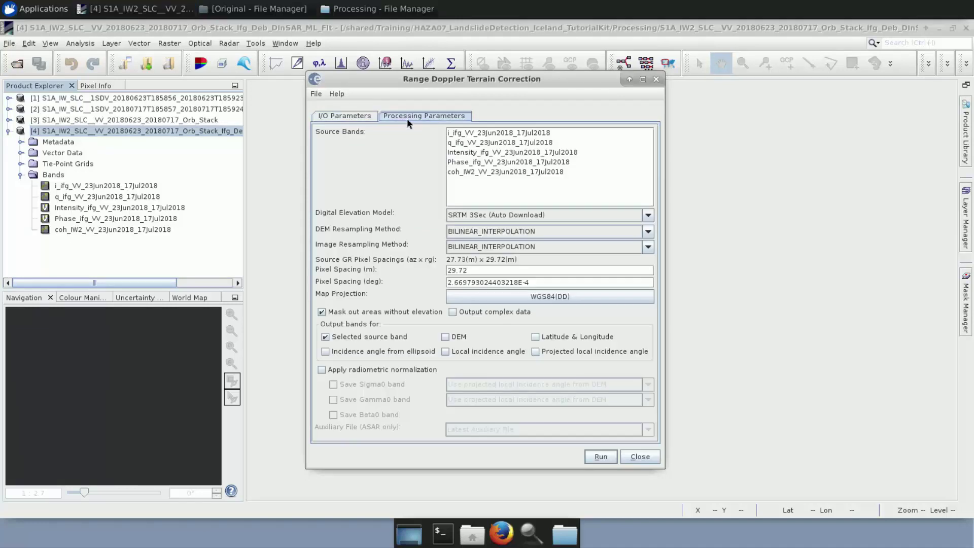
click(462, 154)
ctrl+click(464, 162)
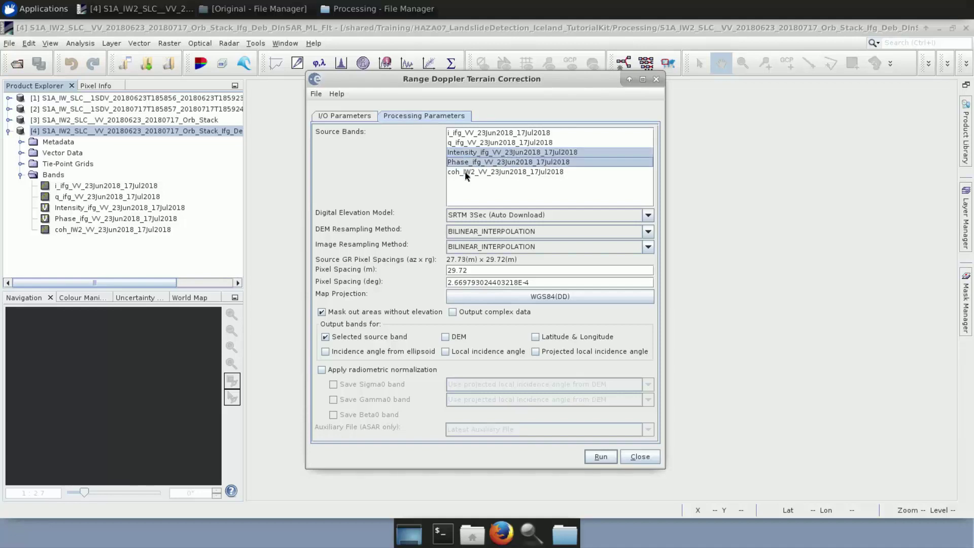
ctrl+click(464, 172)
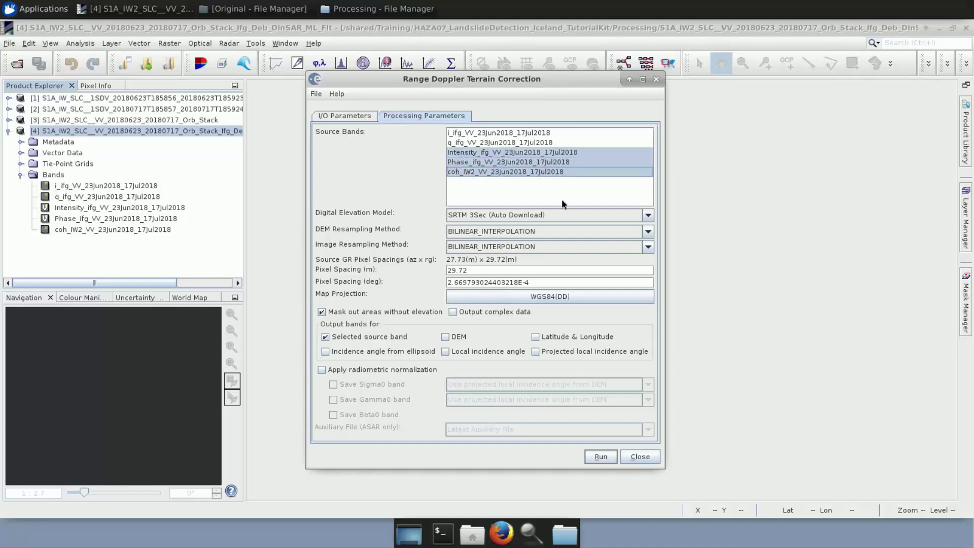
click(648, 216)
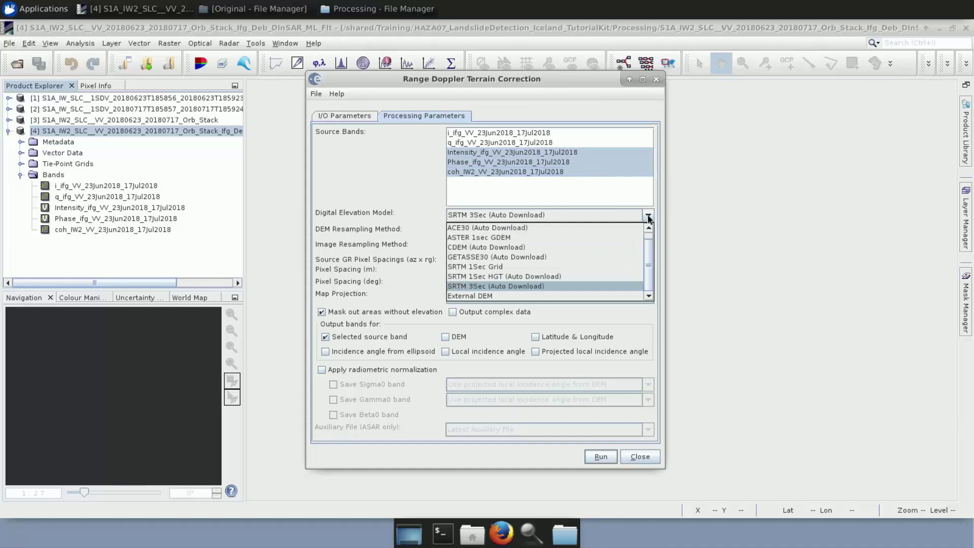
click(537, 257)
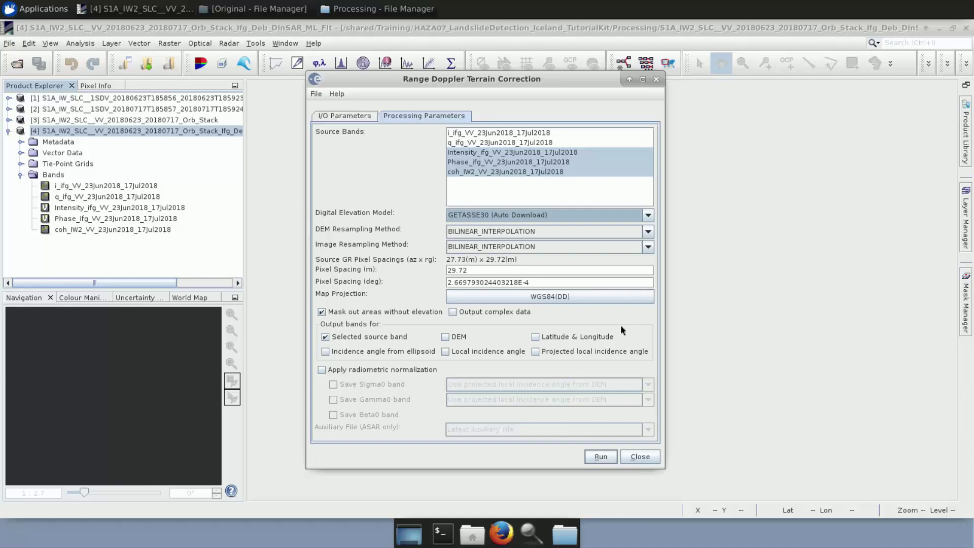
click(592, 456)
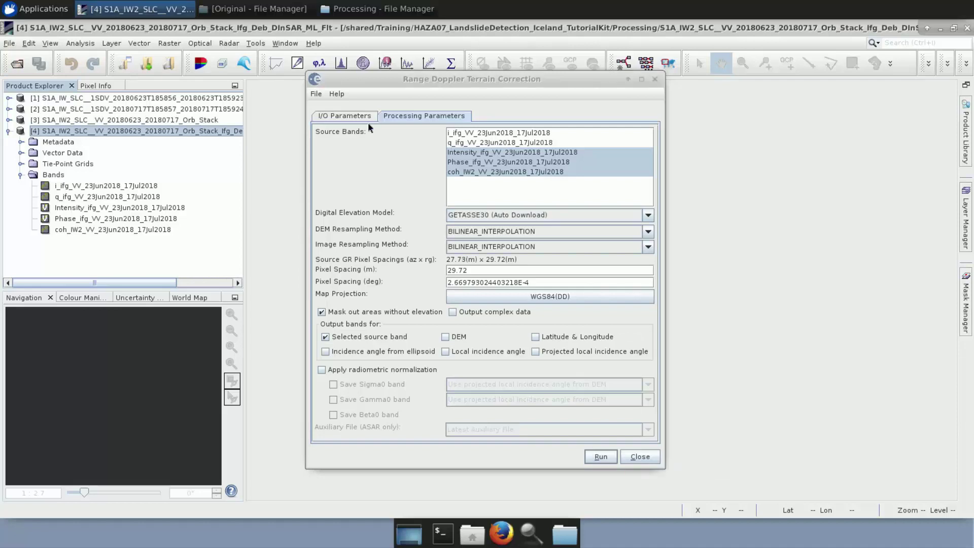
Append _Lat_Lon to the target product name of the terrain correction.
click(357, 120)
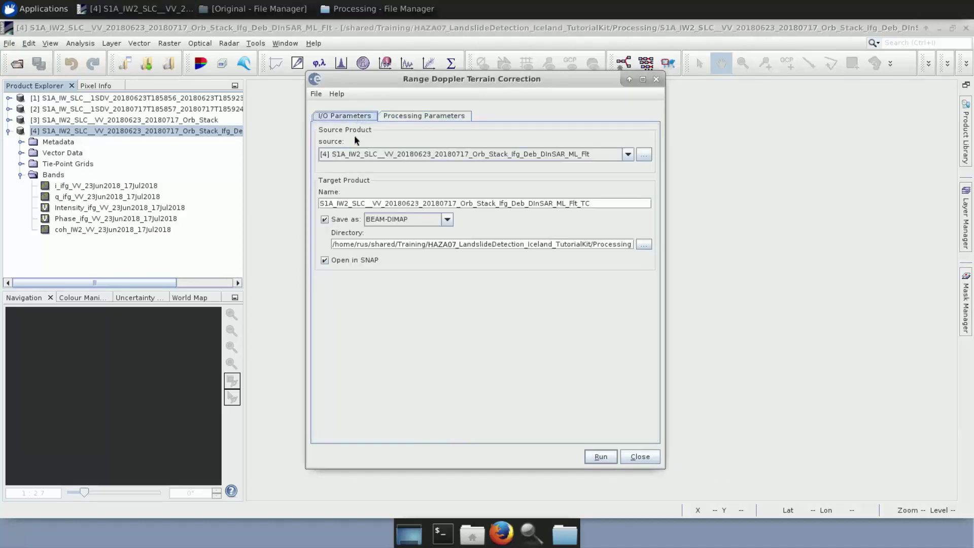
click(595, 203)
text(_Lat_Lon)
Set the terrain correction's map projection to the custom CRS UTM / WGS 84 (Automatic).
click(434, 117)
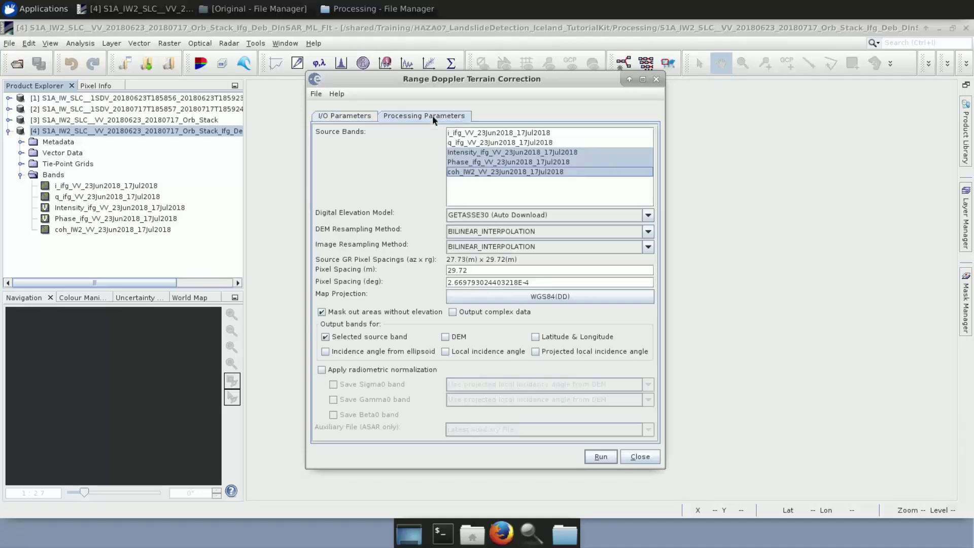
click(584, 297)
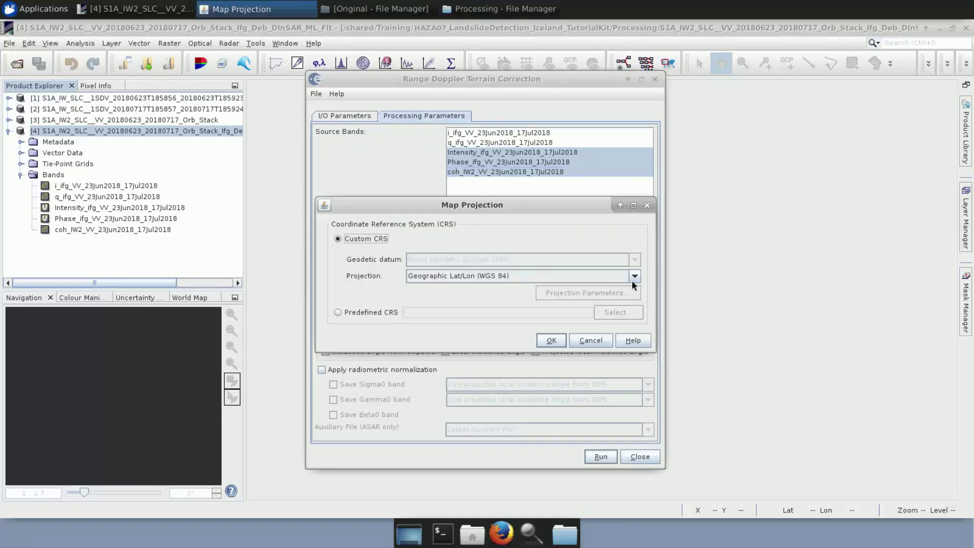
click(632, 279)
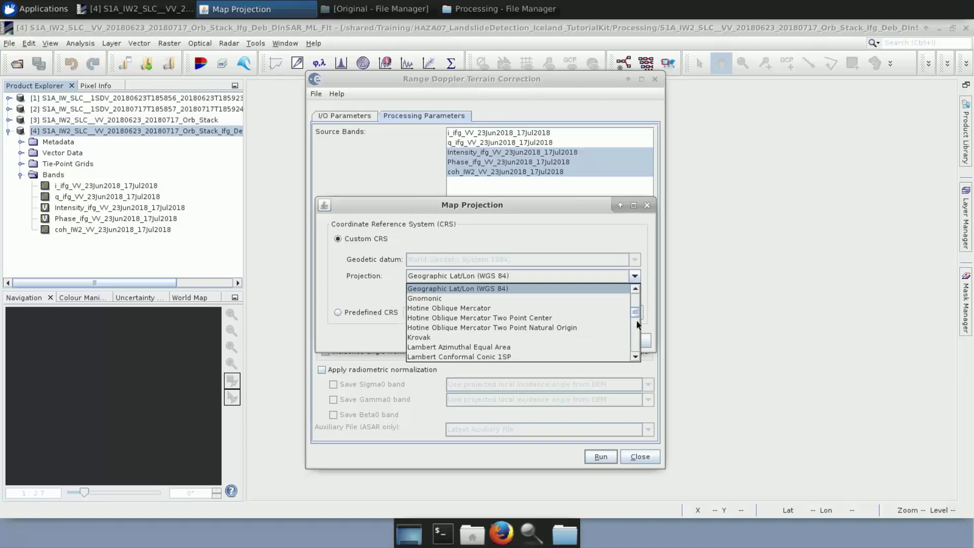
drag(637, 321, 641, 356)
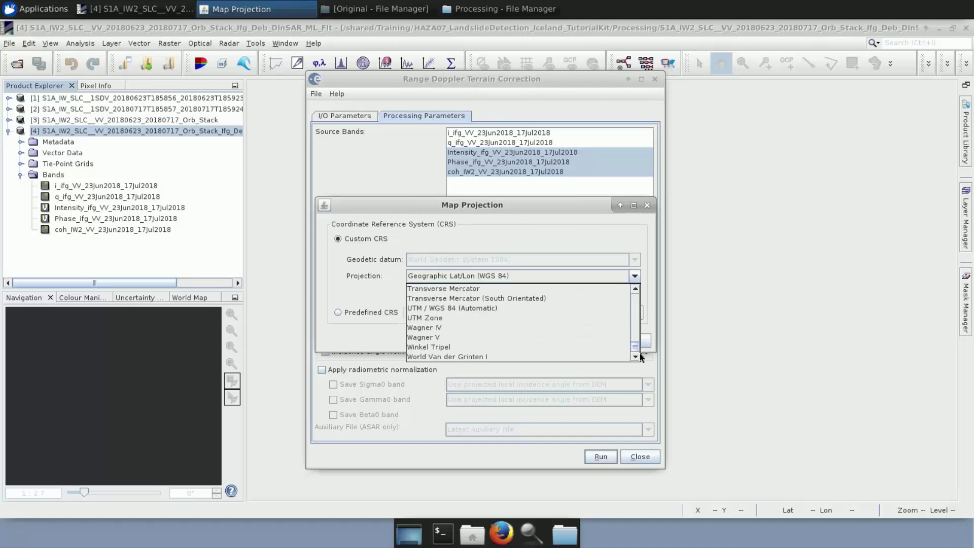
click(477, 309)
click(548, 337)
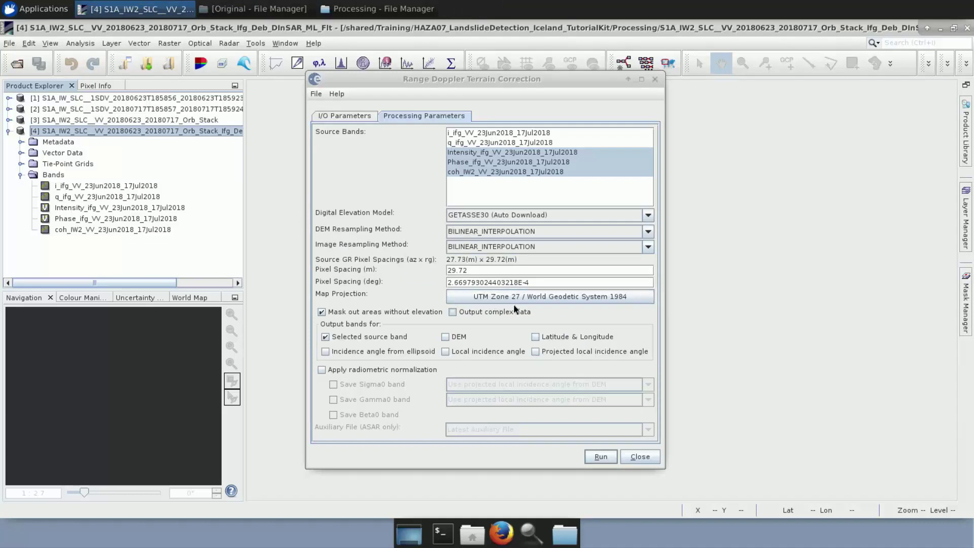
Change the target product name's ending to _TC_UTM, review the processing parameters and close the terrain correction dialog without running it.
click(344, 116)
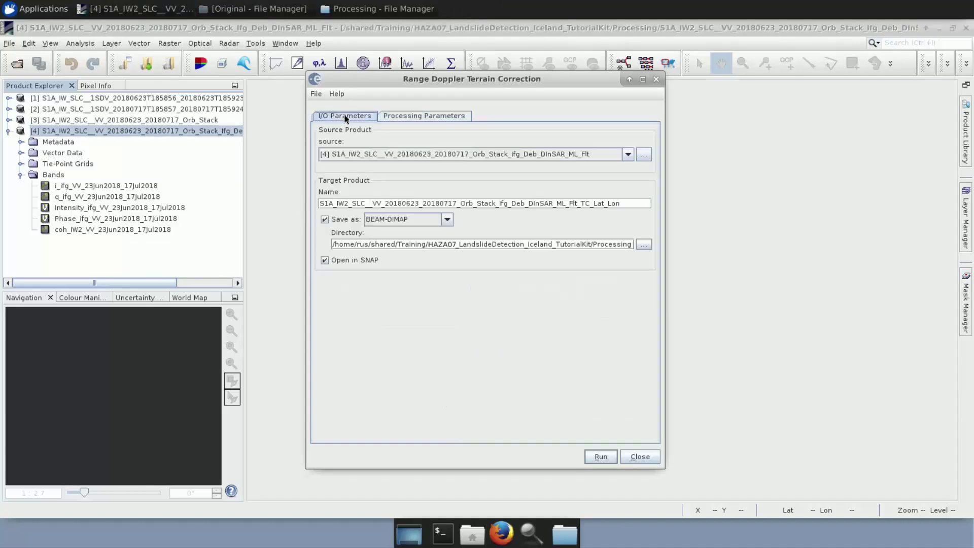
click(628, 203)
key(BackSpace)
key(BackSpace)
key(BackSpace)
key(BackSpace)
key(BackSpace)
key(BackSpace)
text(UTM)
click(431, 115)
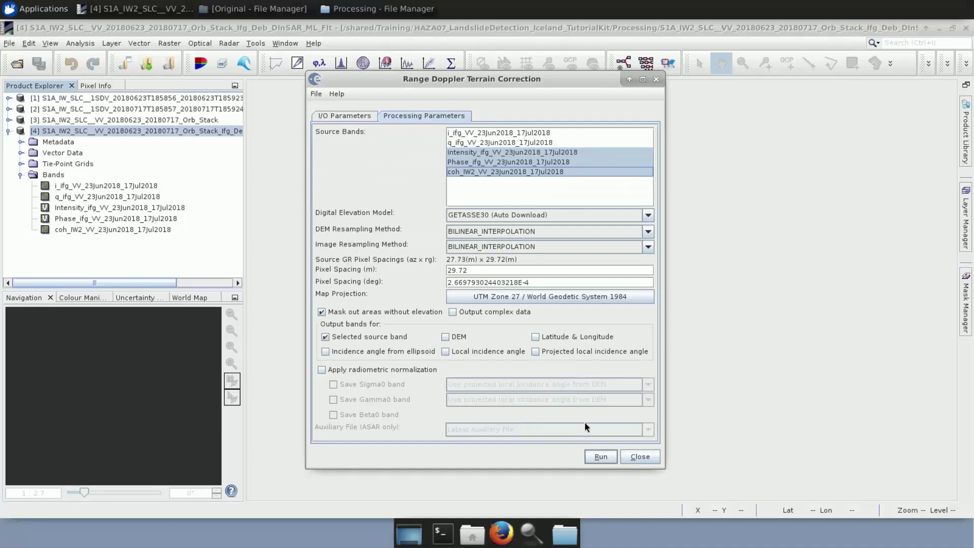
click(656, 78)
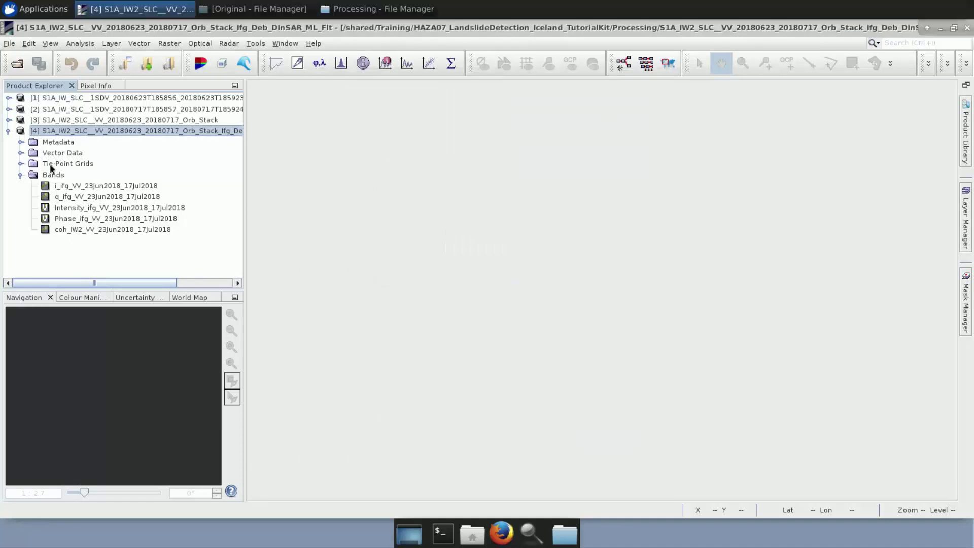
Load the terrain-corrected products ending in TC_Lat_Lon.dim and TC_UTM.dim from the Processing folder into SNAP.
click(8, 131)
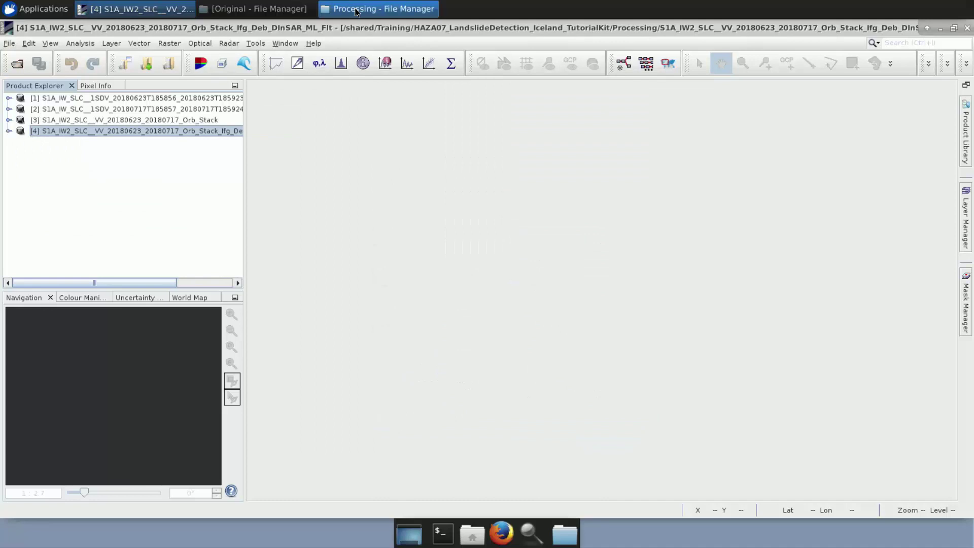
click(377, 9)
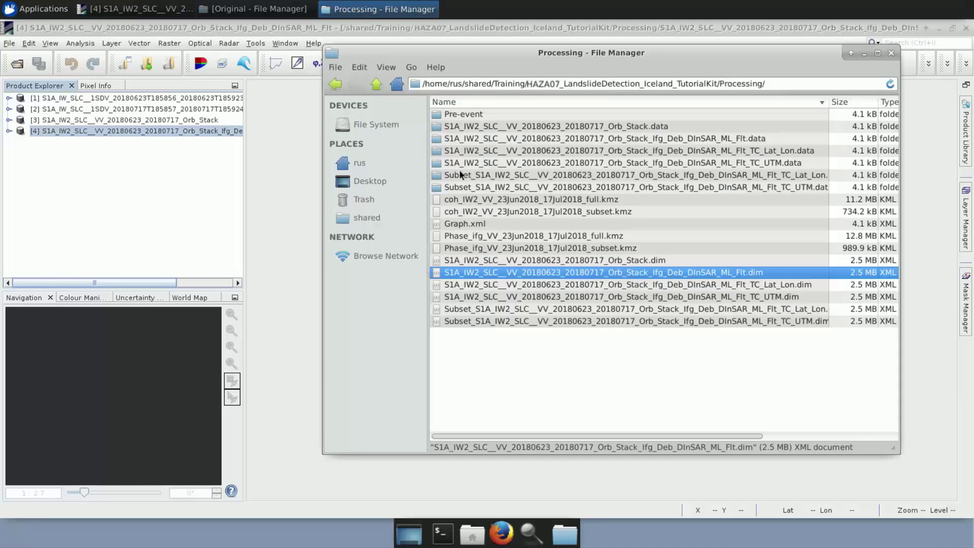
click(564, 288)
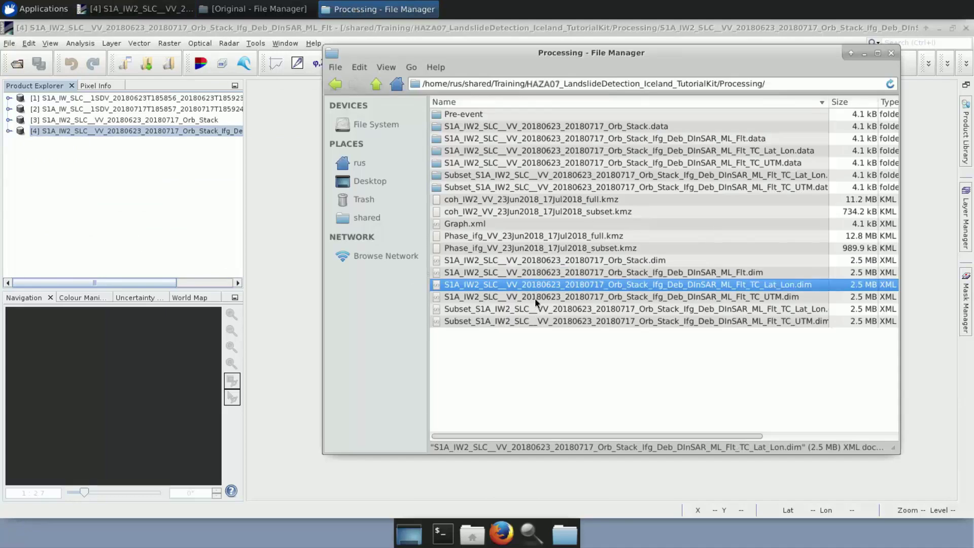
click(537, 299)
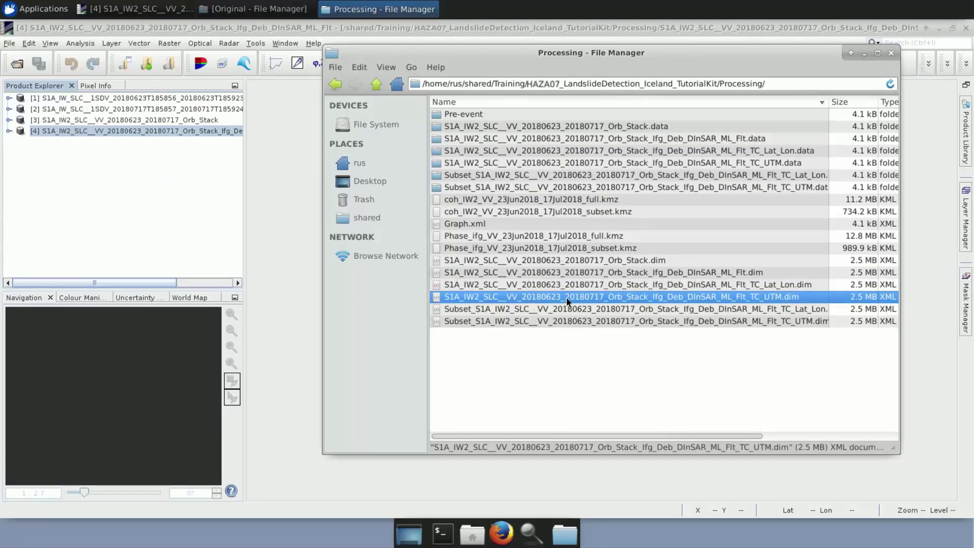
drag(568, 286, 131, 200)
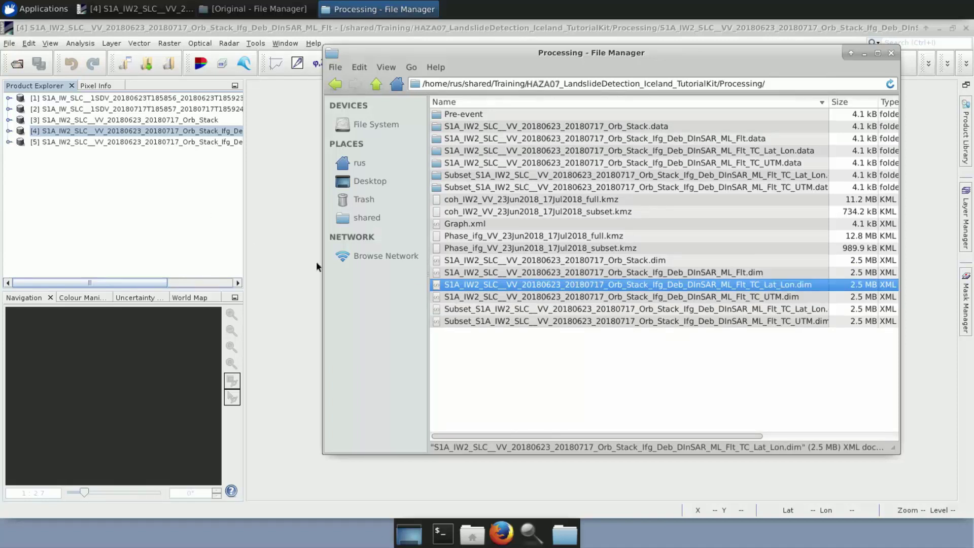
click(482, 298)
drag(487, 301, 30, 207)
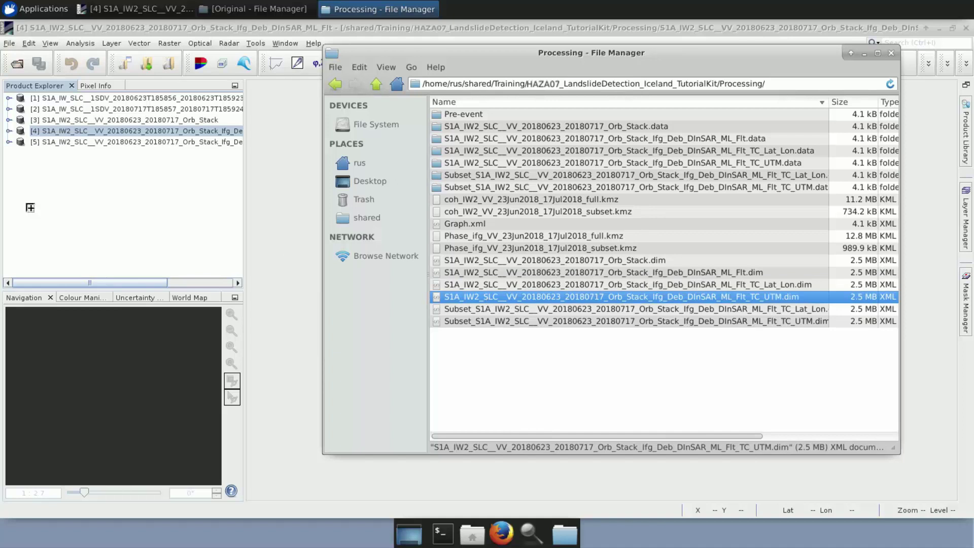
Display the coh_IW2_VV coherence bands of the Lat_Lon and UTM terrain-corrected products.
click(9, 142)
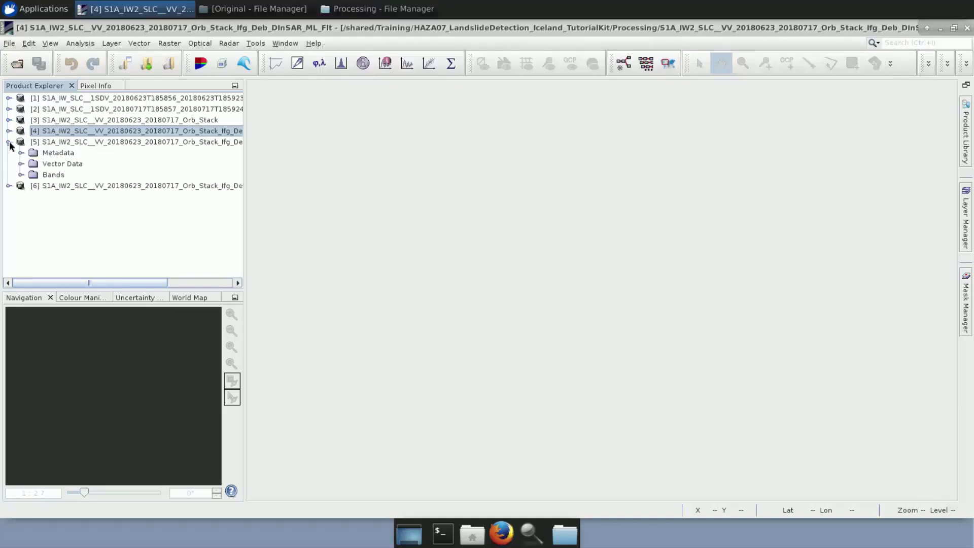
click(21, 174)
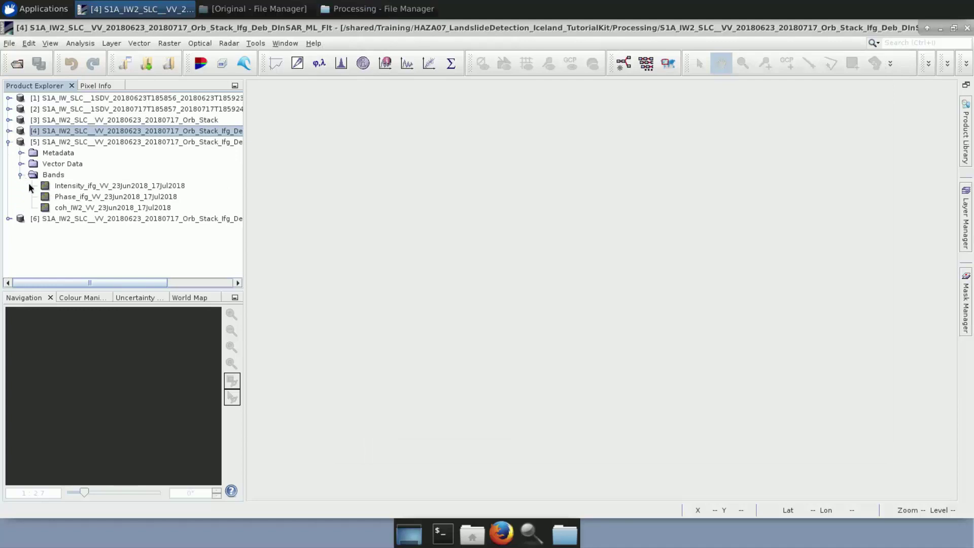
double_click(59, 207)
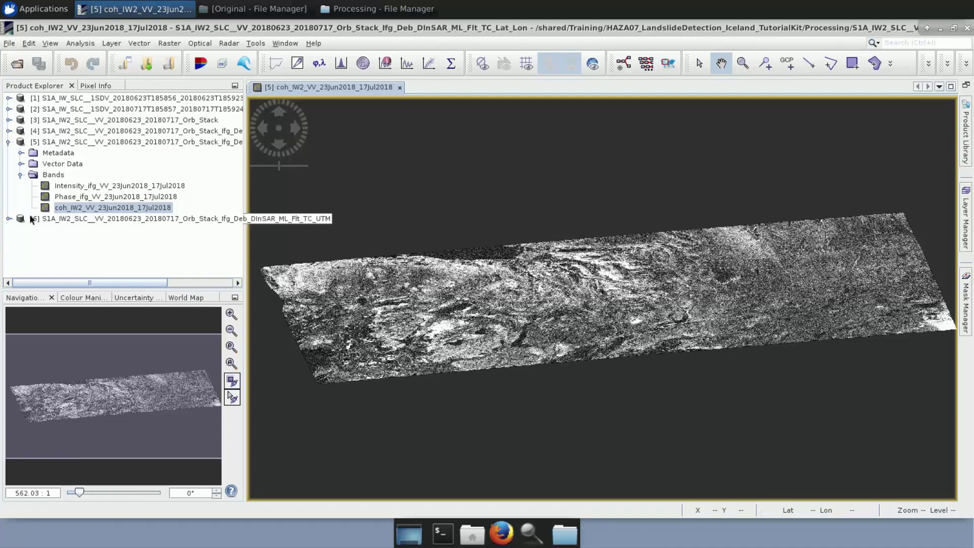
click(9, 219)
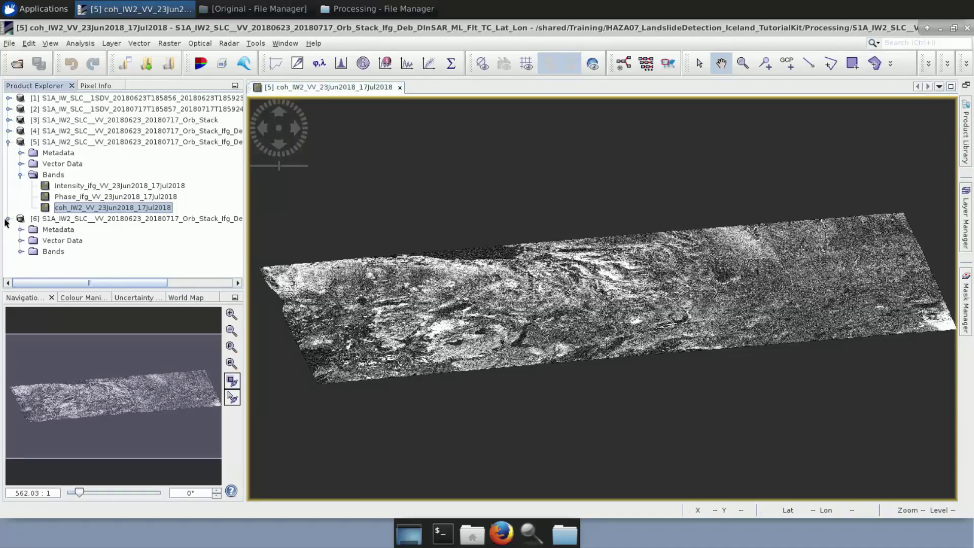
click(20, 251)
double_click(58, 273)
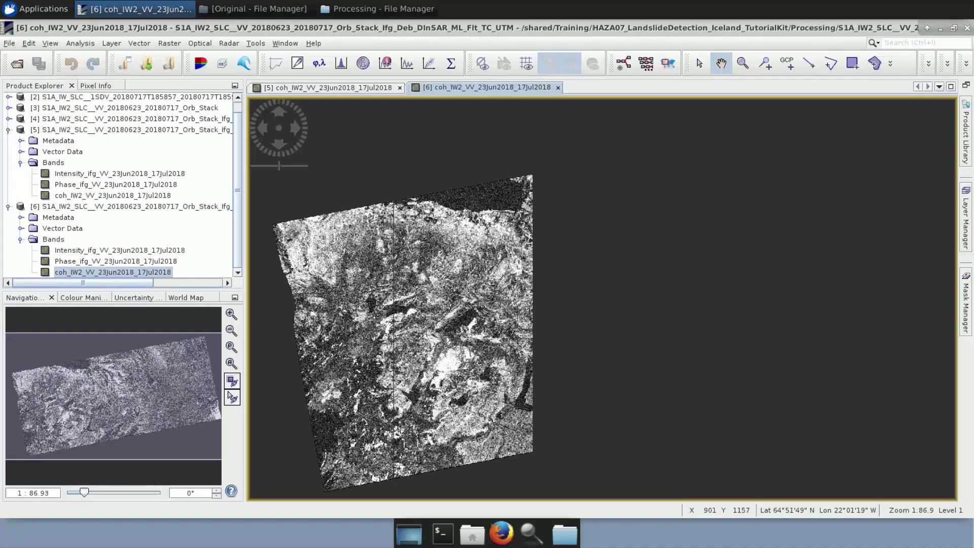
scroll(447, 339, up, 2)
scroll(446, 339, down, 2)
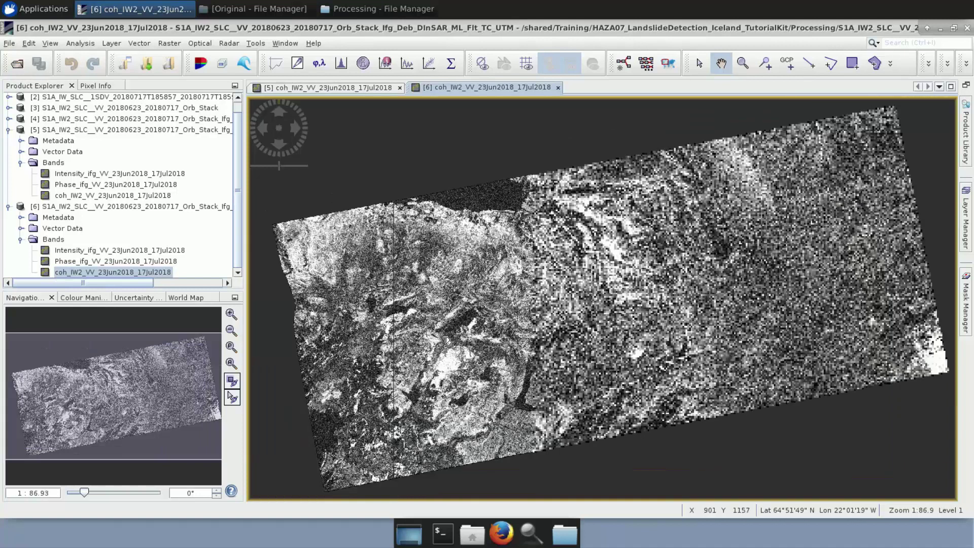
Tile the two coherence views side by side, compare their projections and close both views.
click(282, 44)
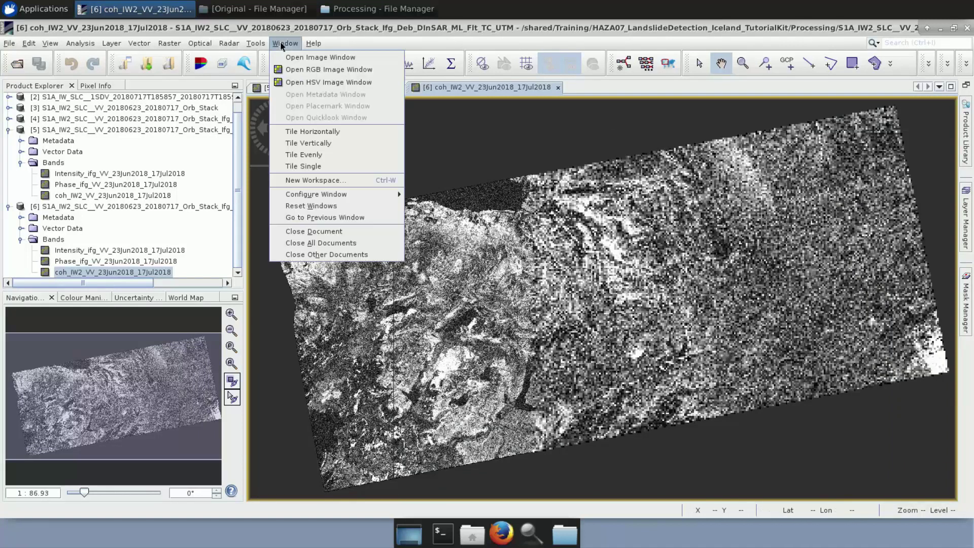
click(314, 131)
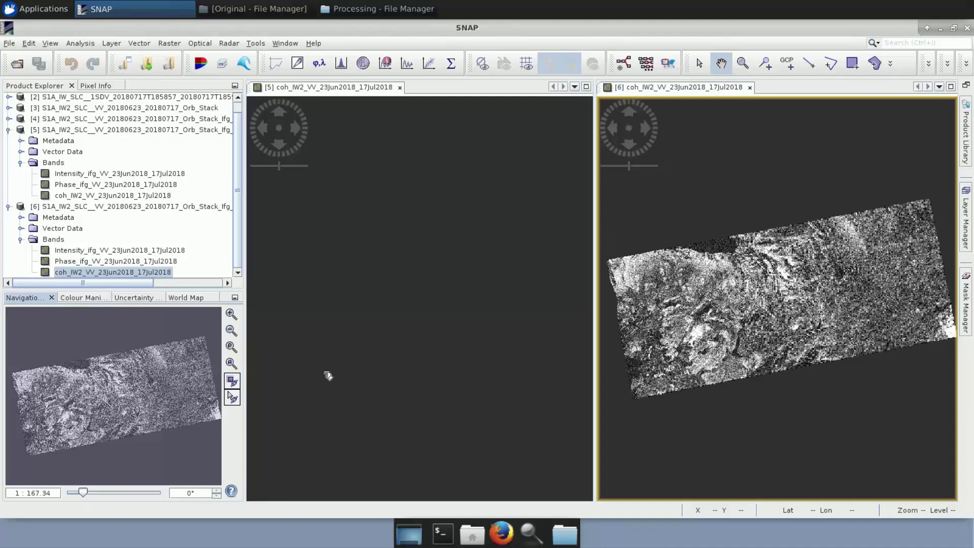
scroll(658, 375, up, 2)
scroll(657, 376, down, 11)
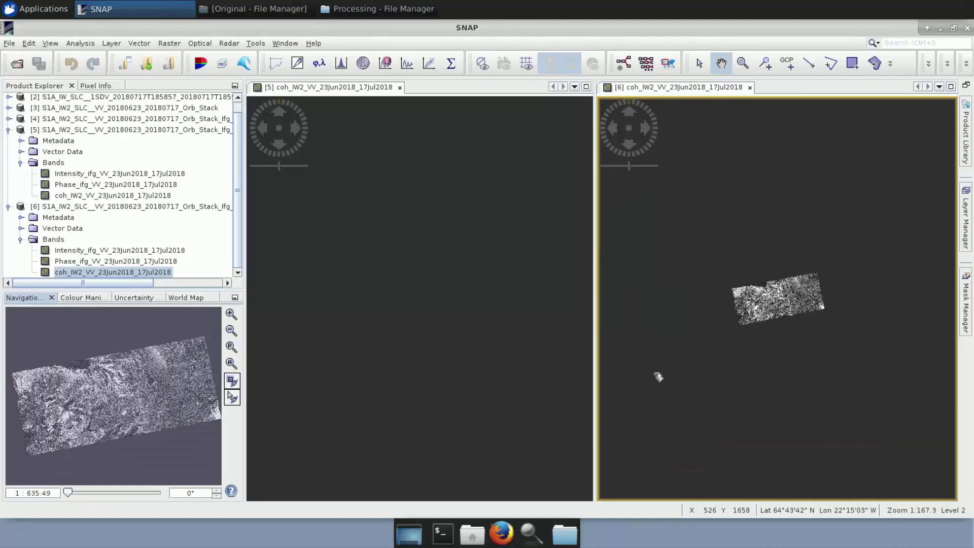
scroll(658, 376, up, 10)
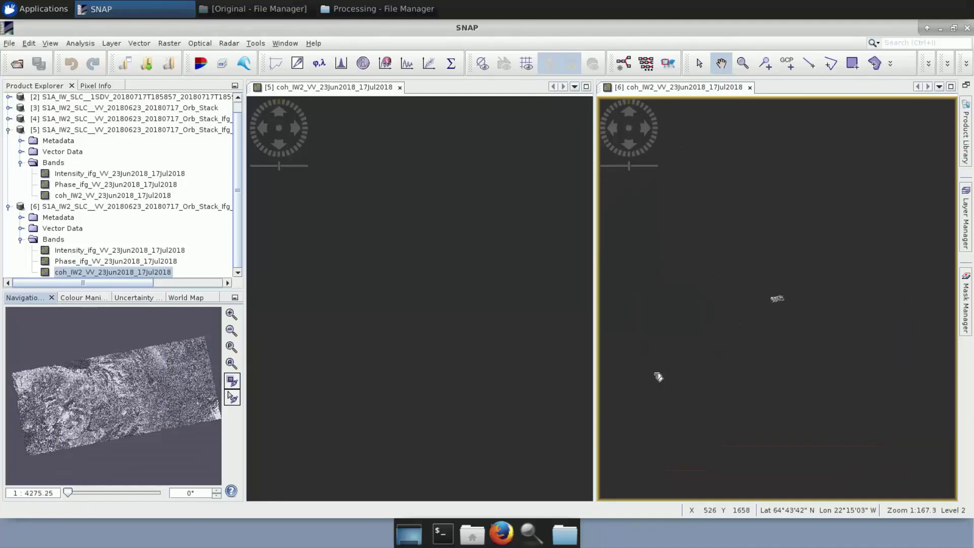
scroll(659, 376, up, 4)
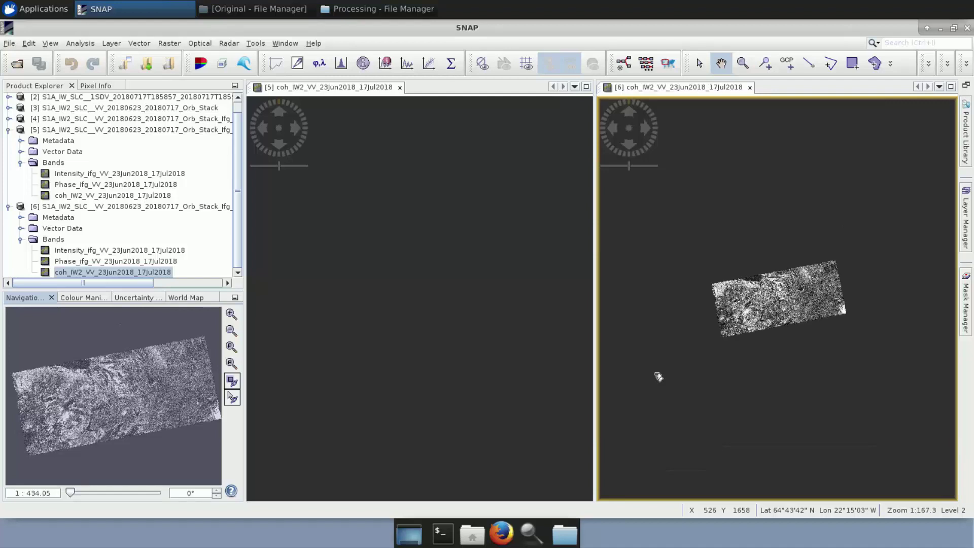
scroll(659, 376, up, 2)
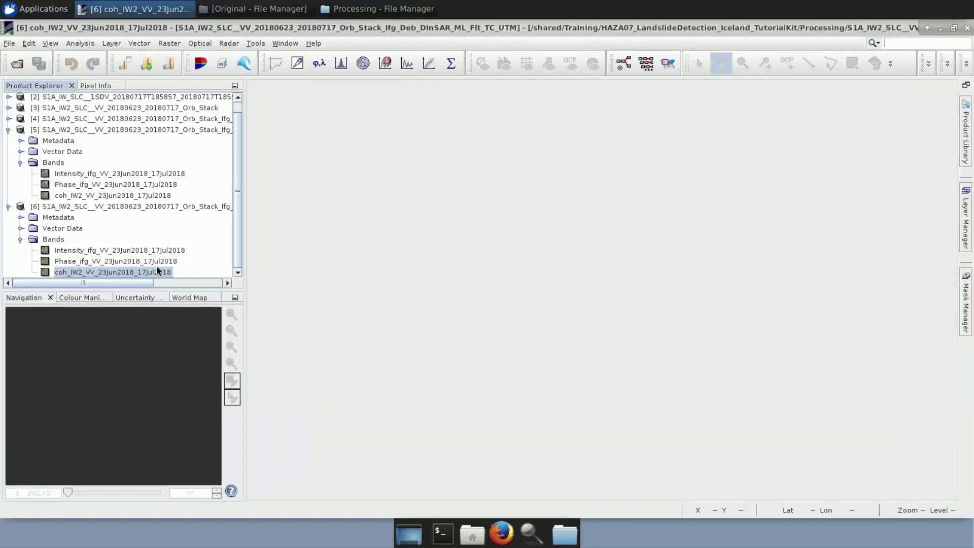
Display the coherence and phase bands of the UTM terrain-corrected product and return to the coherence view.
double_click(150, 273)
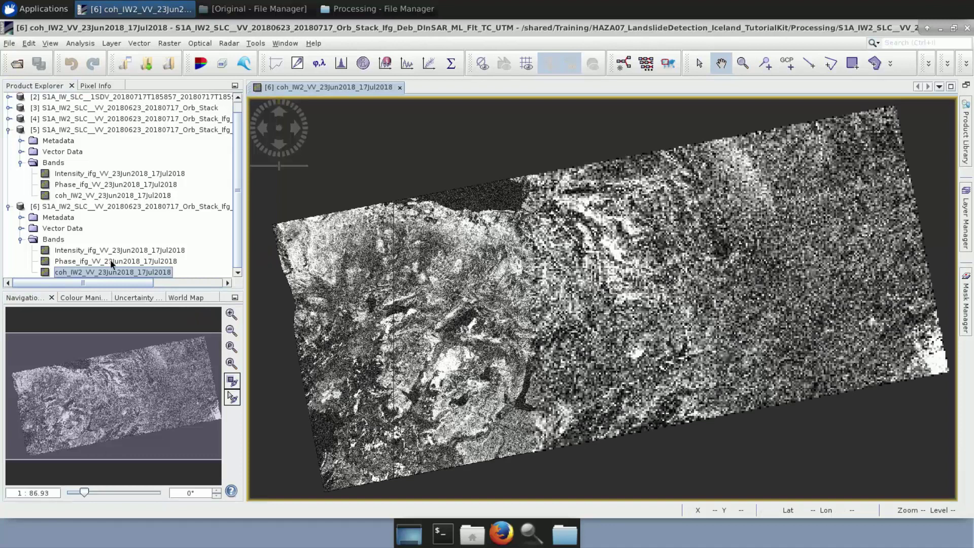
click(110, 261)
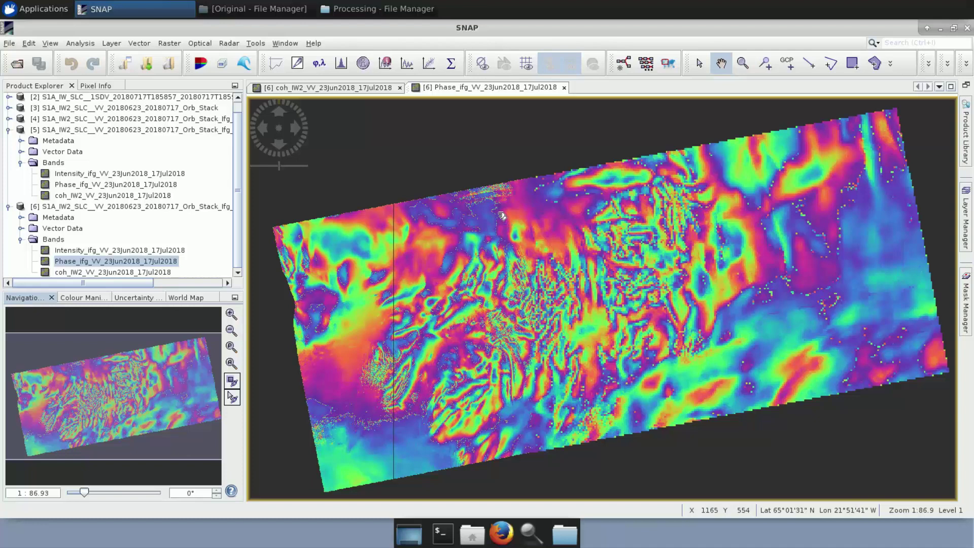
click(360, 89)
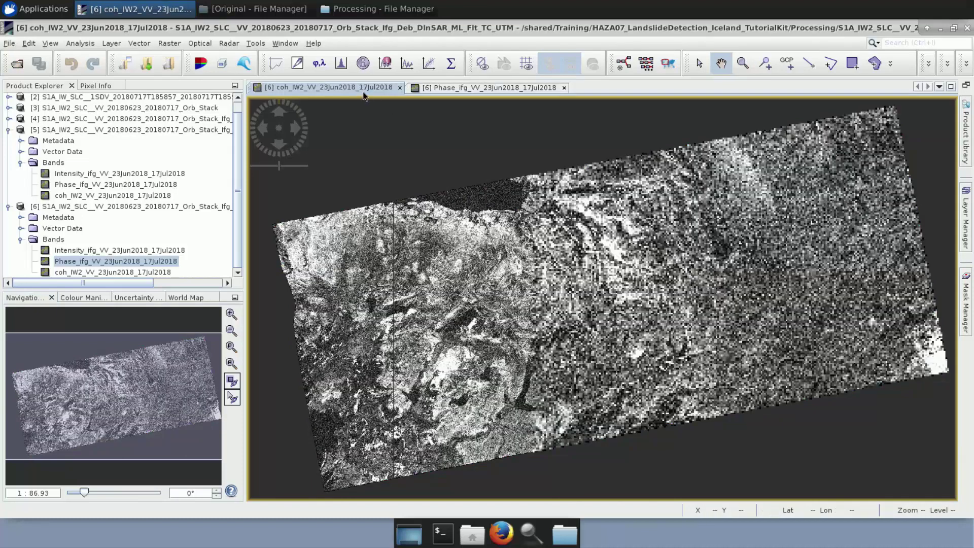
Start a spatial subset of the UTM product by geographic coordinates and set its north latitude bound to 64.871.
click(228, 45)
mouse_move(171, 47)
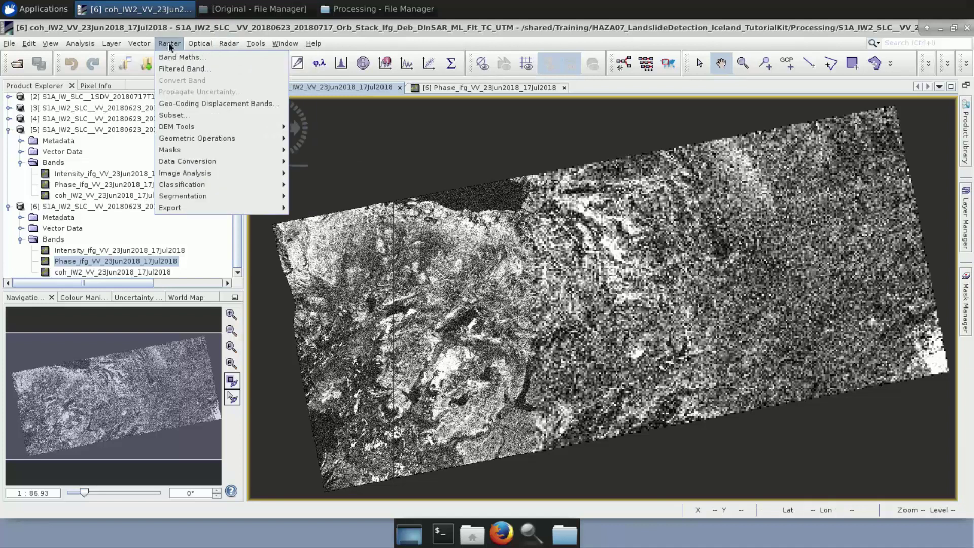
click(177, 116)
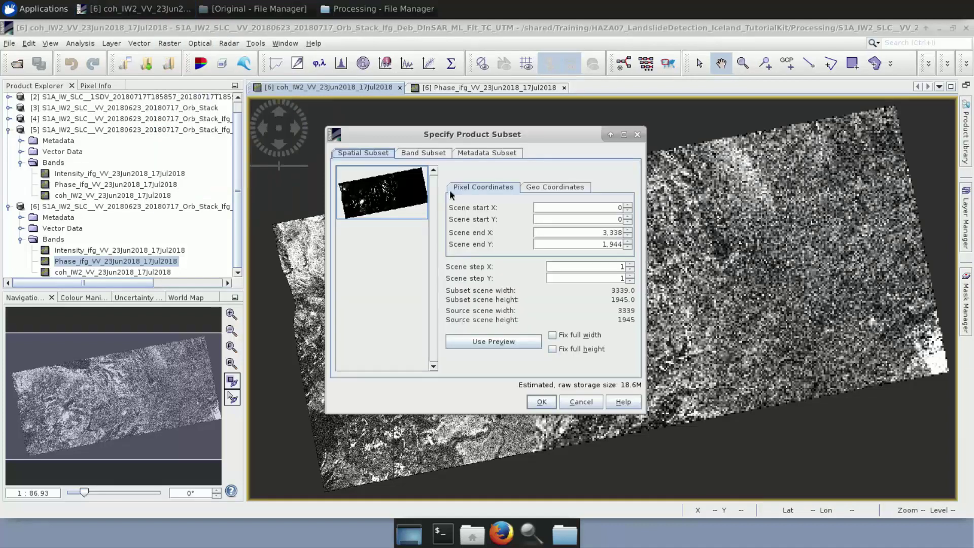
click(536, 190)
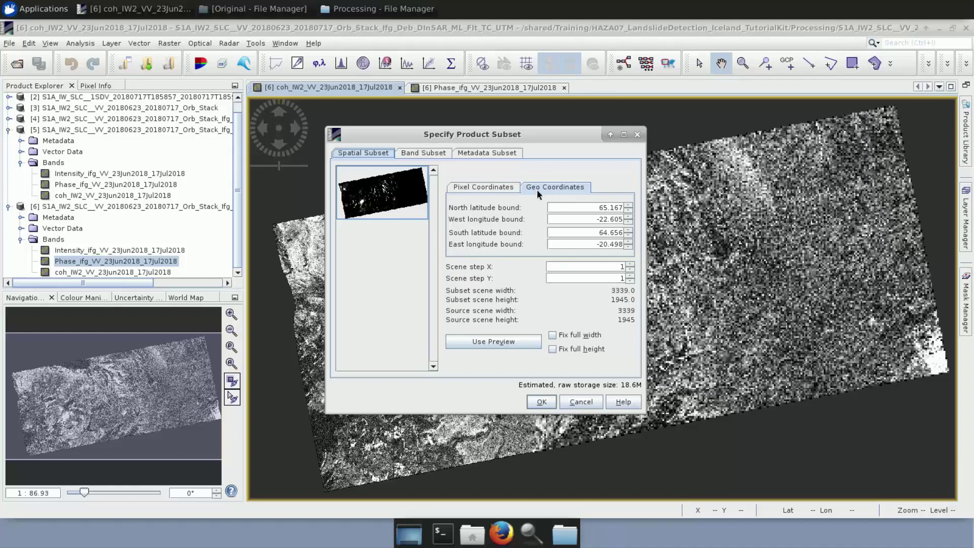
click(609, 208)
key(BackSpace)
key(BackSpace)
key(BackSpace)
key(BackSpace)
key(BackSpace)
text(4.871)
Set the subset's west longitude bound to -22.248.
click(619, 217)
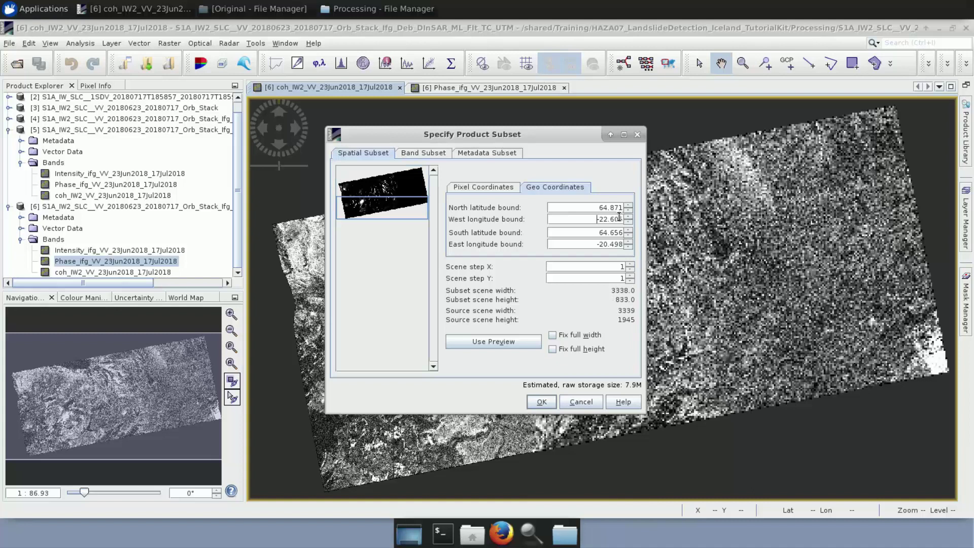
key(Right)
key(Right)
key(Delete)
key(Delete)
key(Delete)
text(248)
Set the subset's south latitude bound to 64.708.
click(614, 235)
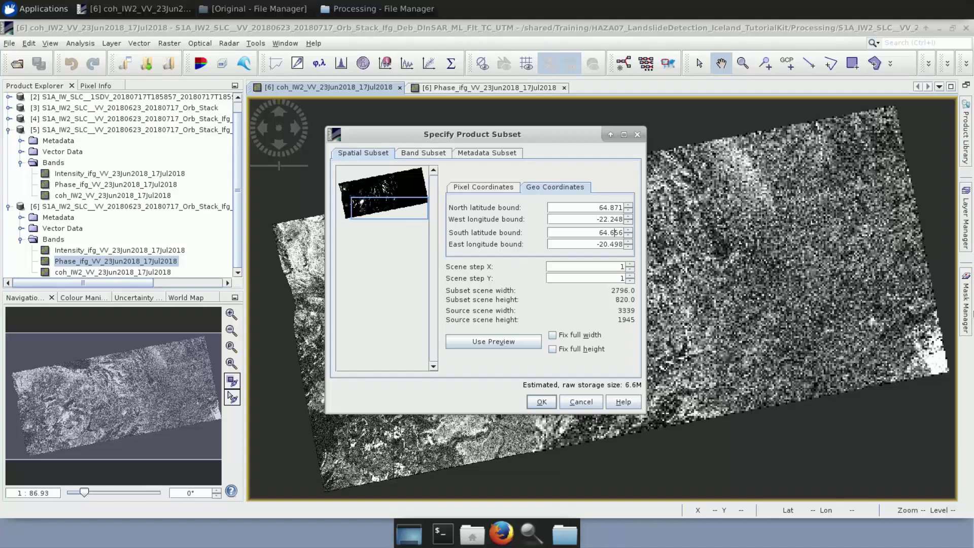
key(BackSpace)
key(BackSpace)
key(BackSpace)
text(708)
Set the subset's east longitude bound to -21.962 and create the subset product.
click(614, 244)
key(BackSpace)
key(BackSpace)
text(1)
key(Delete)
key(Delete)
key(Delete)
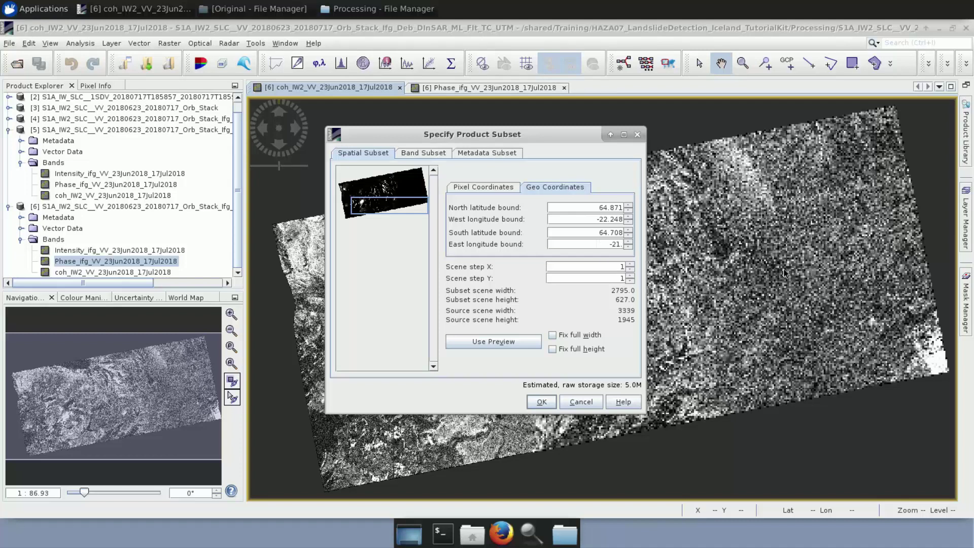
text(962)
click(601, 231)
click(540, 402)
Collapse the older products' trees and display the coh_IW2_VV coherence band of the new subset.
click(8, 131)
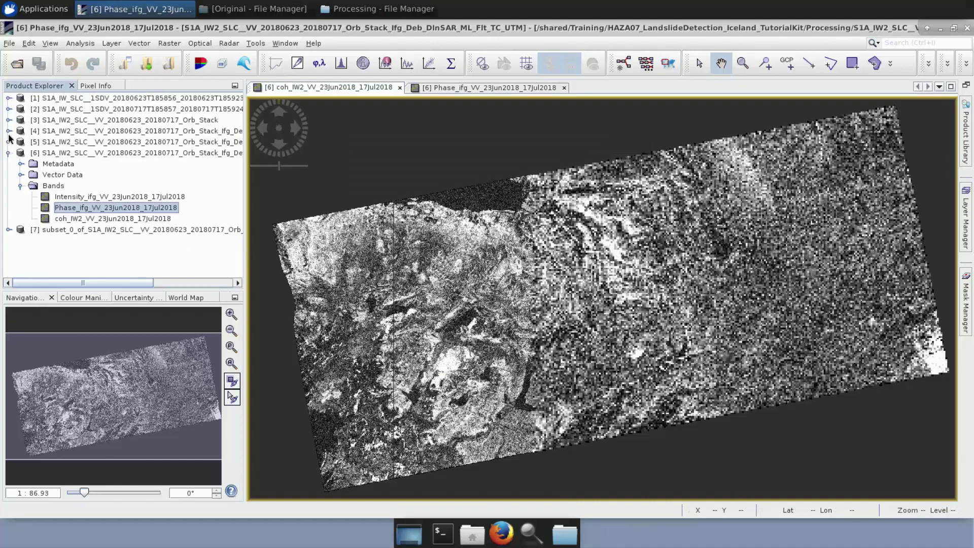
click(9, 153)
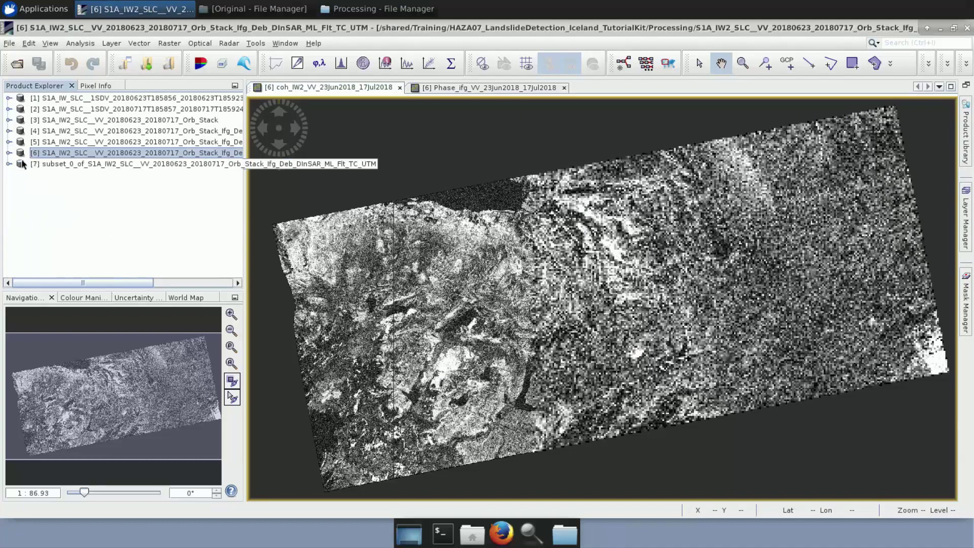
click(8, 163)
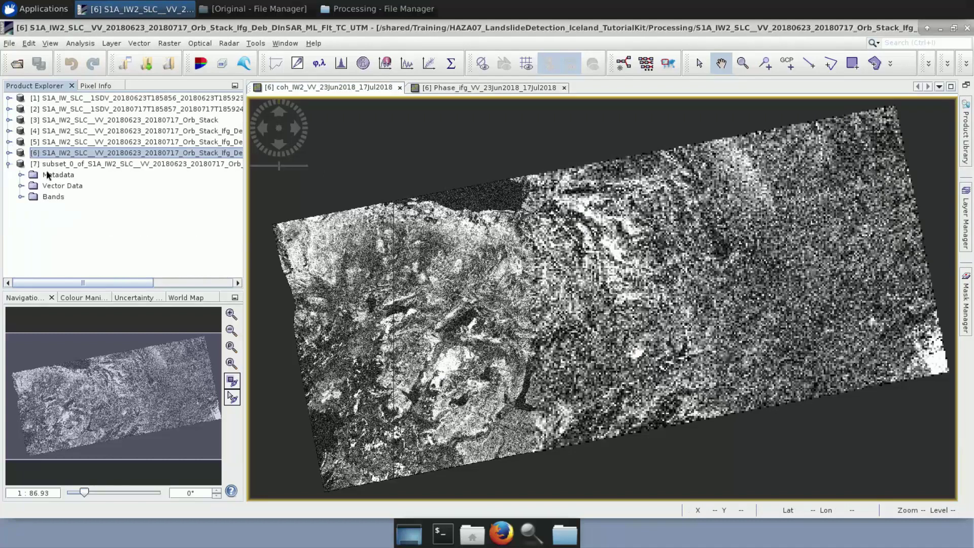
click(20, 197)
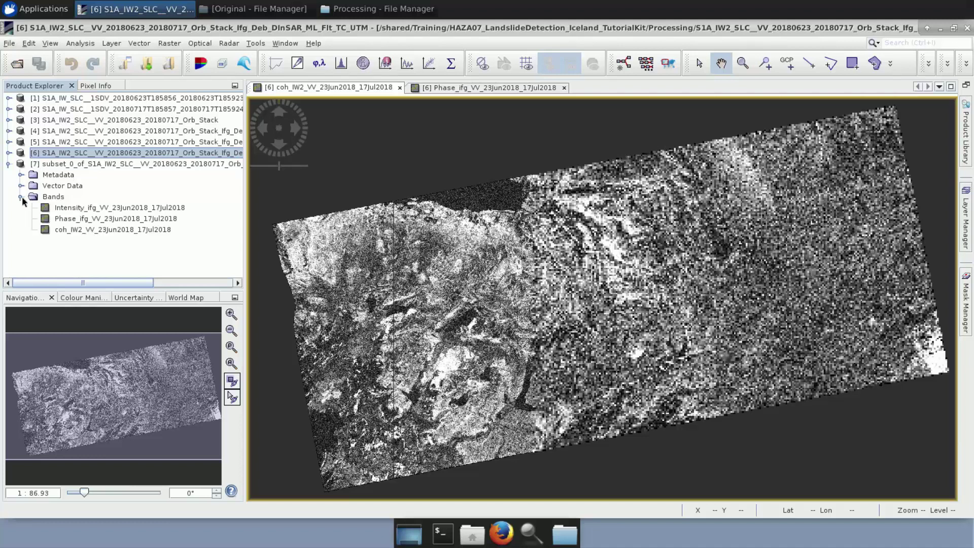
double_click(71, 231)
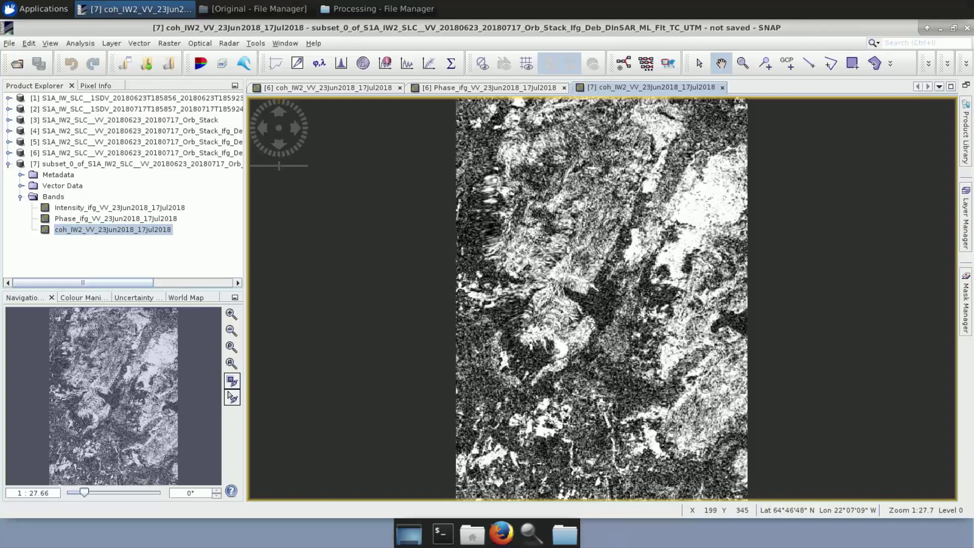
Start saving the subset product in BEAM-DIMAP format and browse to the Processing folder of HAZA07_LandslideDetection_Iceland_TutorialKit.
right_click(100, 166)
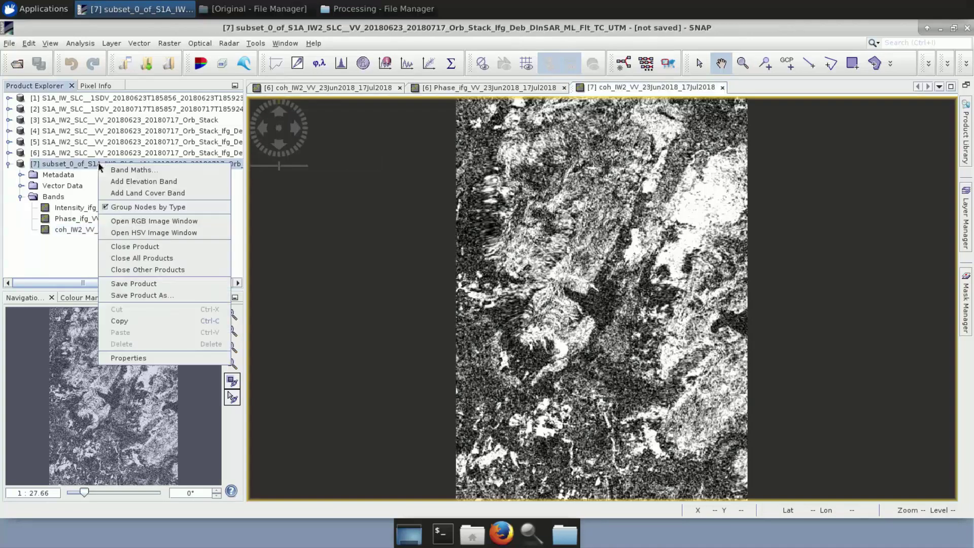
click(132, 282)
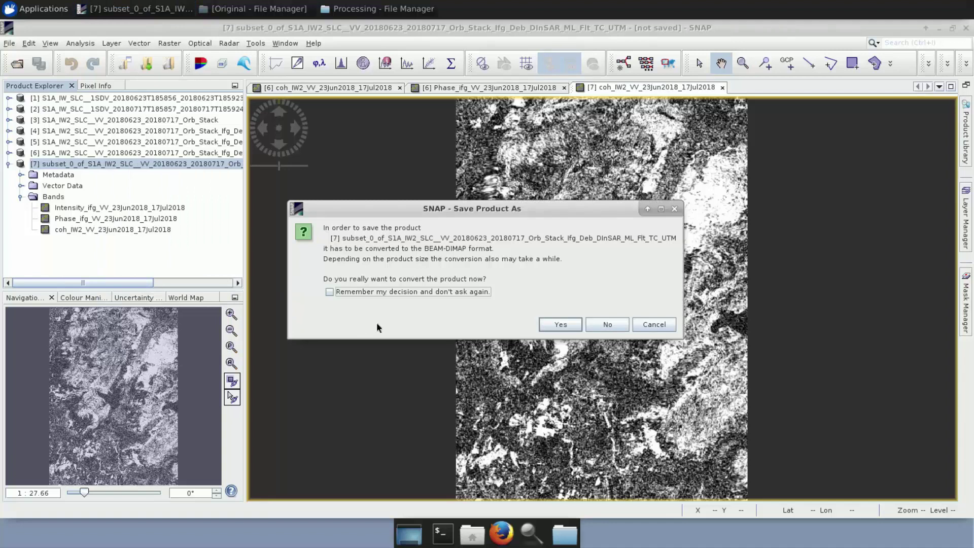
click(540, 328)
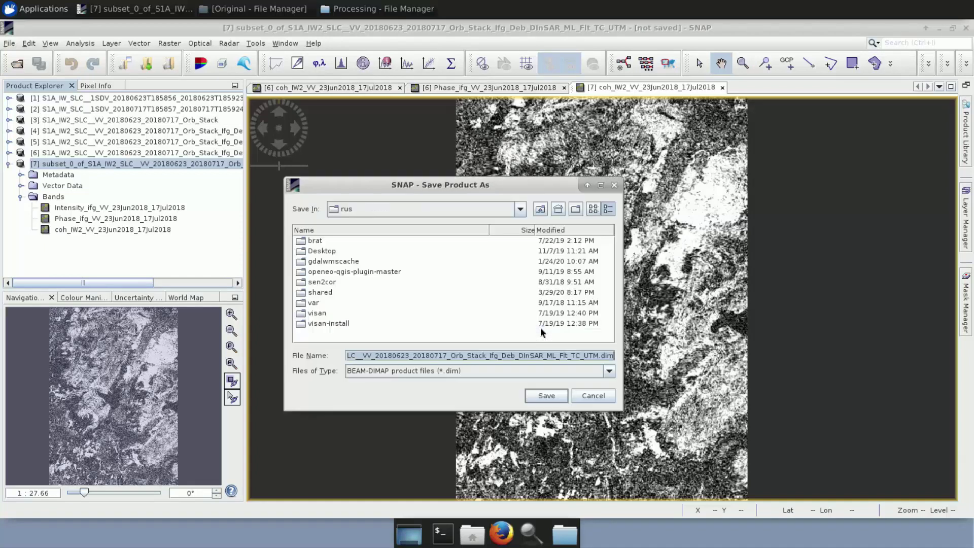
double_click(320, 293)
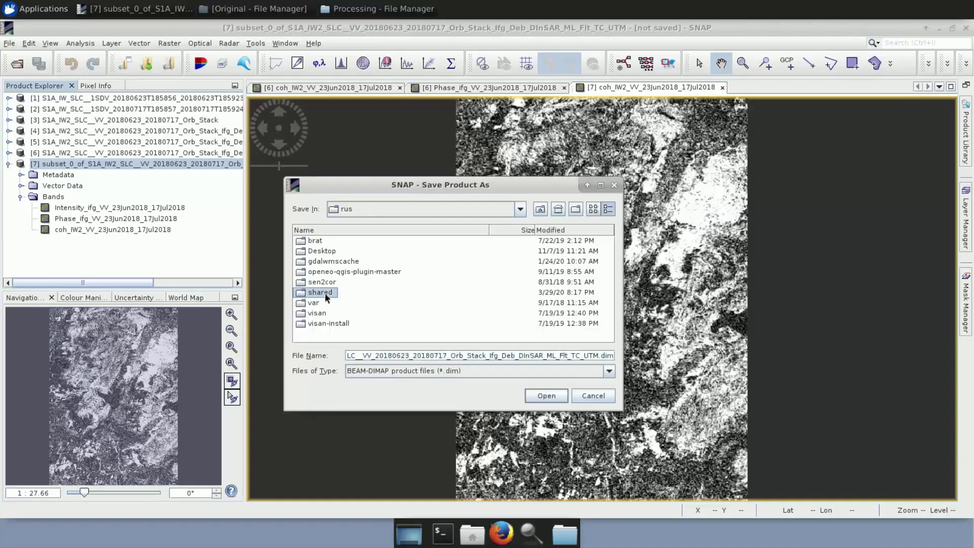
double_click(322, 282)
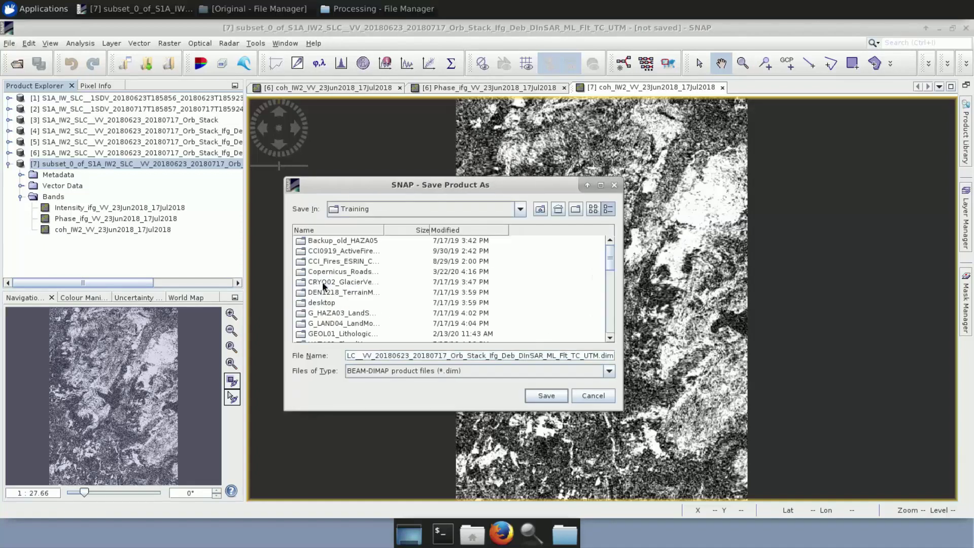
scroll(329, 296, down, 3)
scroll(333, 320, down, 2)
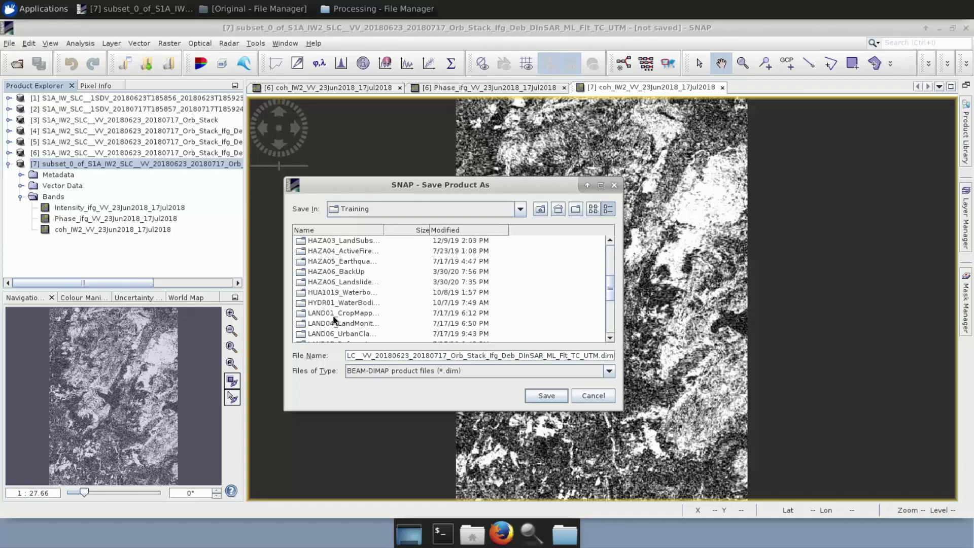
double_click(336, 284)
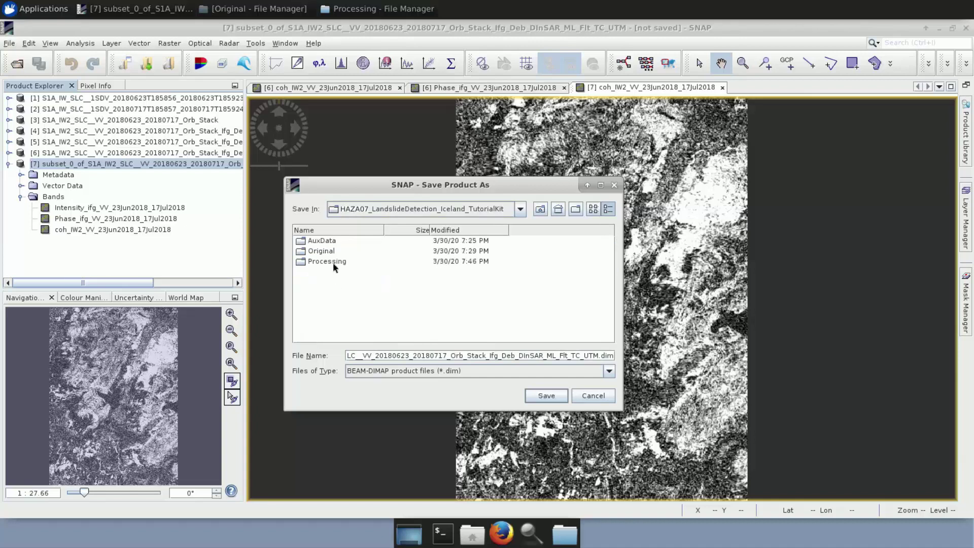
double_click(332, 262)
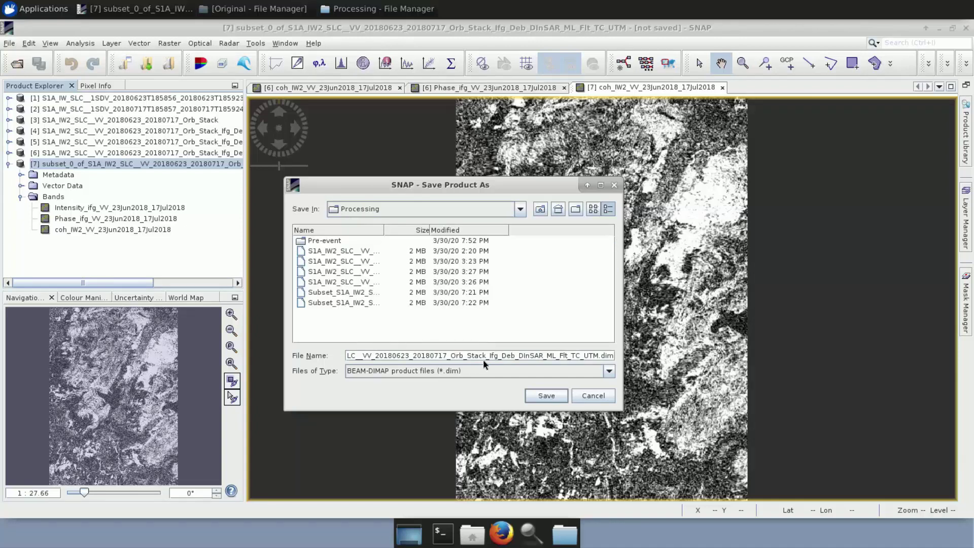
Shorten the beginning of the proposed file name to Subset_S1A_IW2_SLC, and dismiss the save dialog without saving.
drag(484, 356, 324, 358)
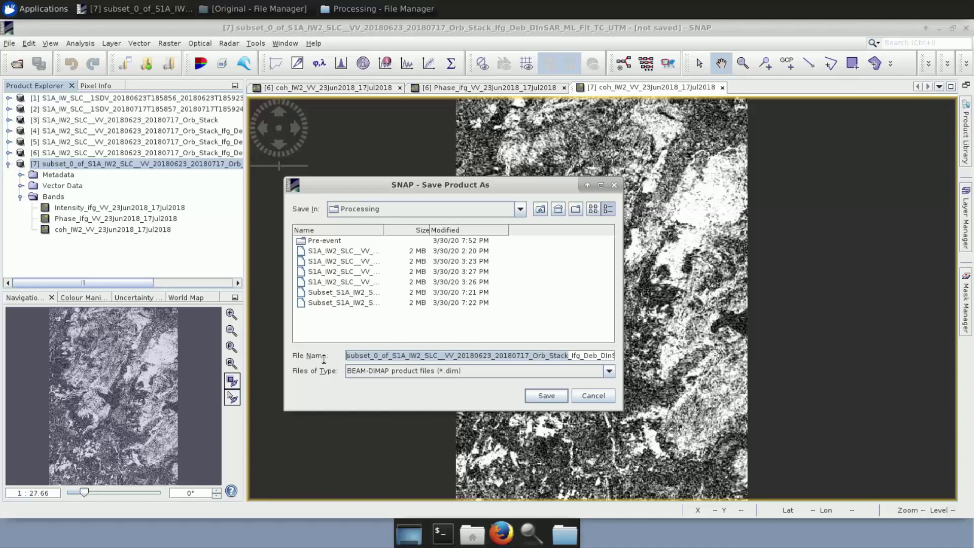
click(381, 358)
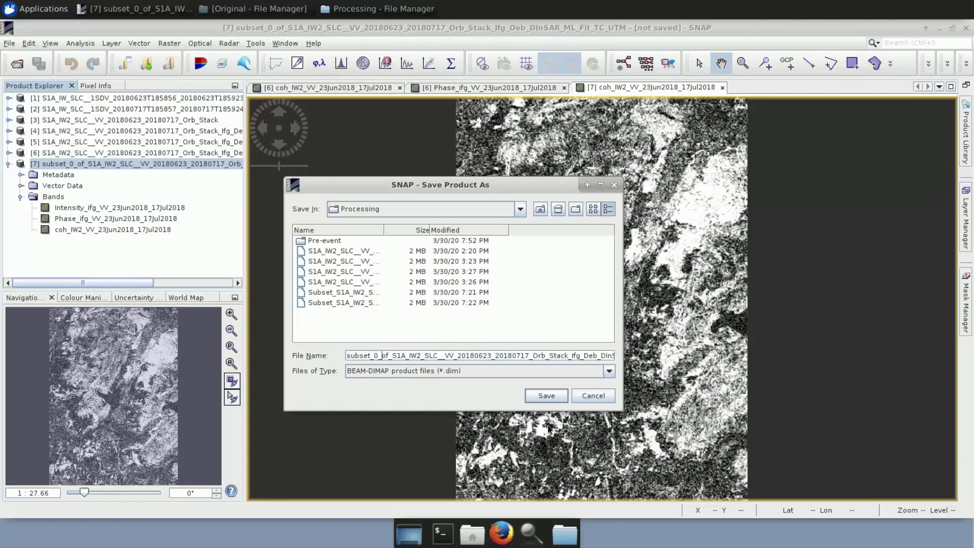
key(Right)
key(Right)
key(BackSpace)
key(BackSpace)
key(BackSpace)
key(BackSpace)
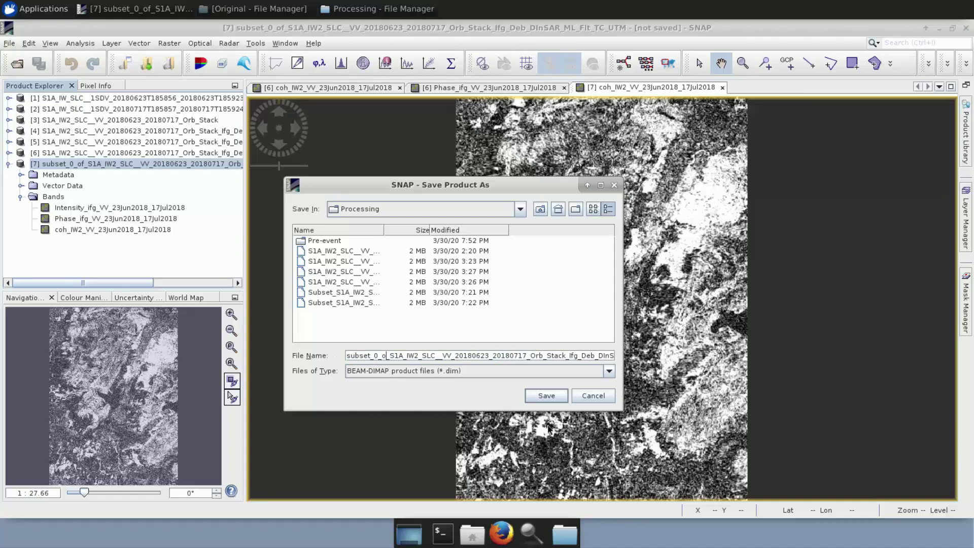
key(BackSpace)
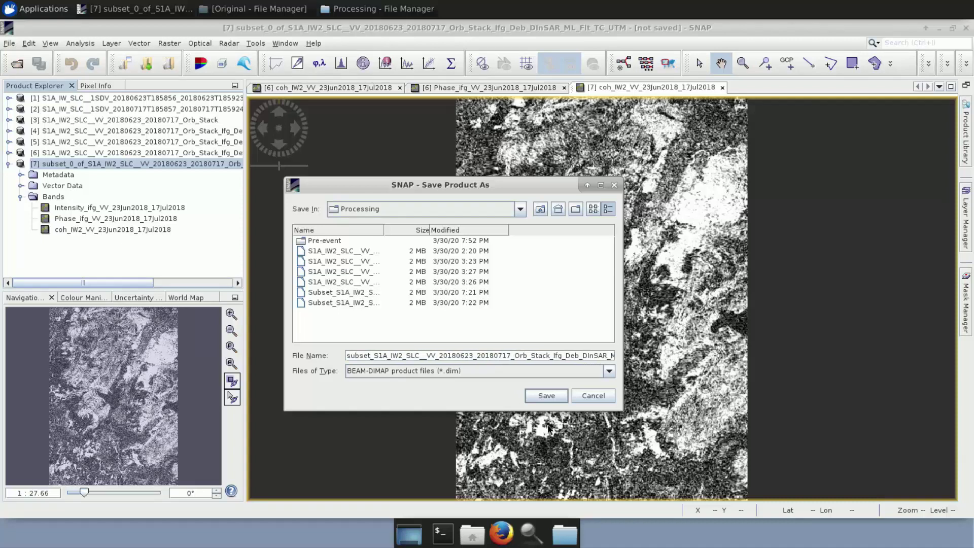
key(Delete)
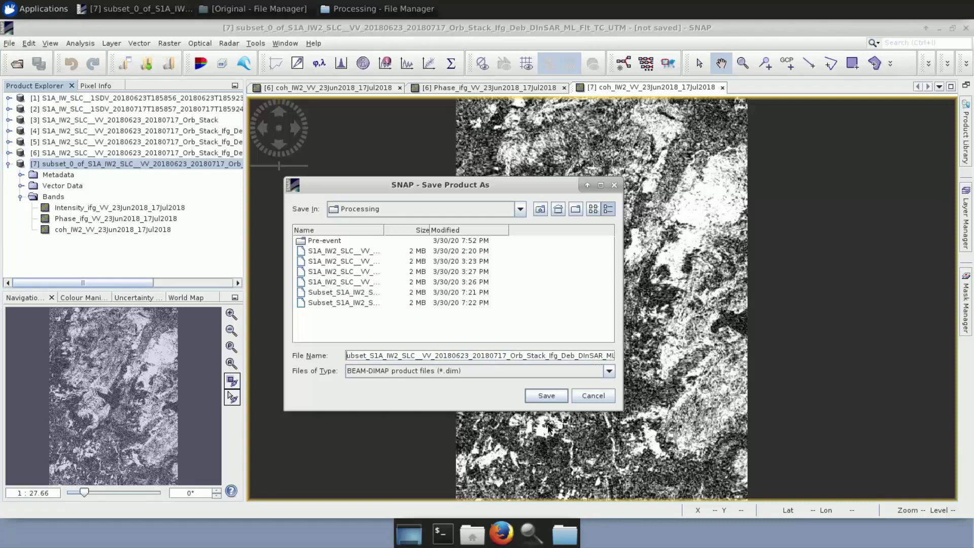
text(S)
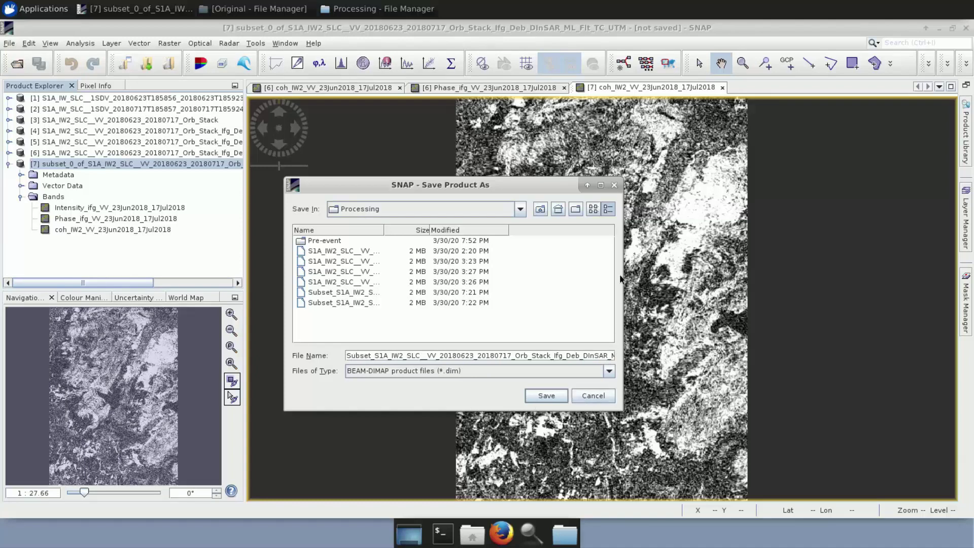
click(615, 186)
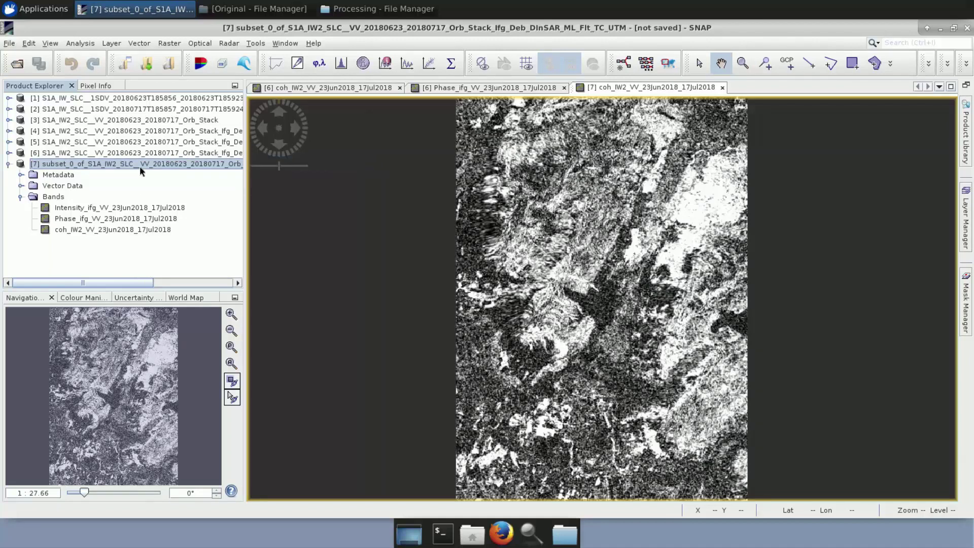
Display the subset's phase and coherence bands and close the two image views of the unsubsetted UTM product.
double_click(122, 218)
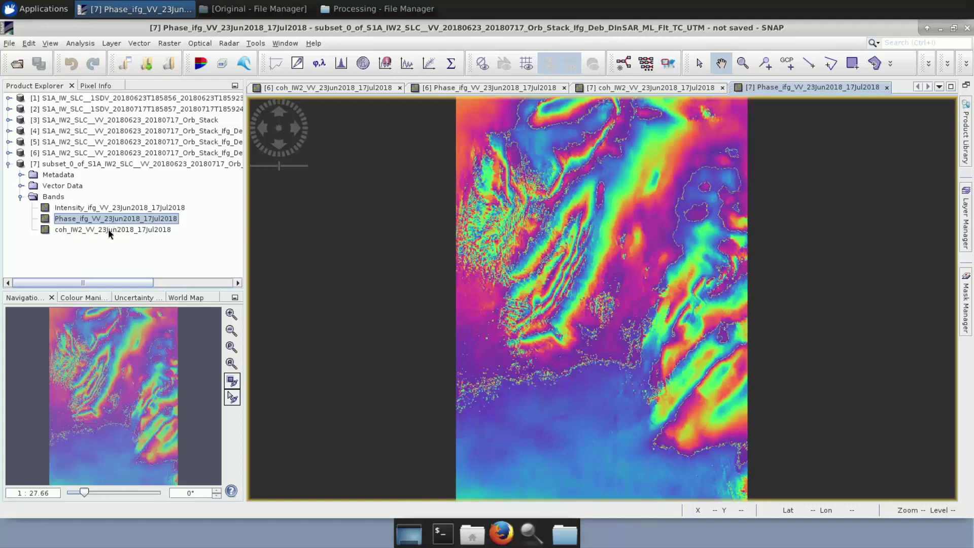
double_click(110, 231)
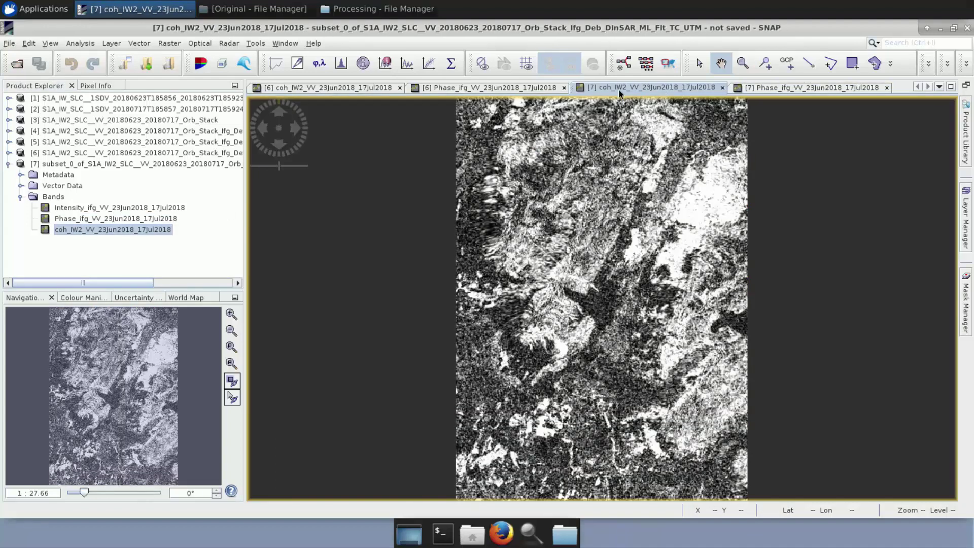
click(564, 88)
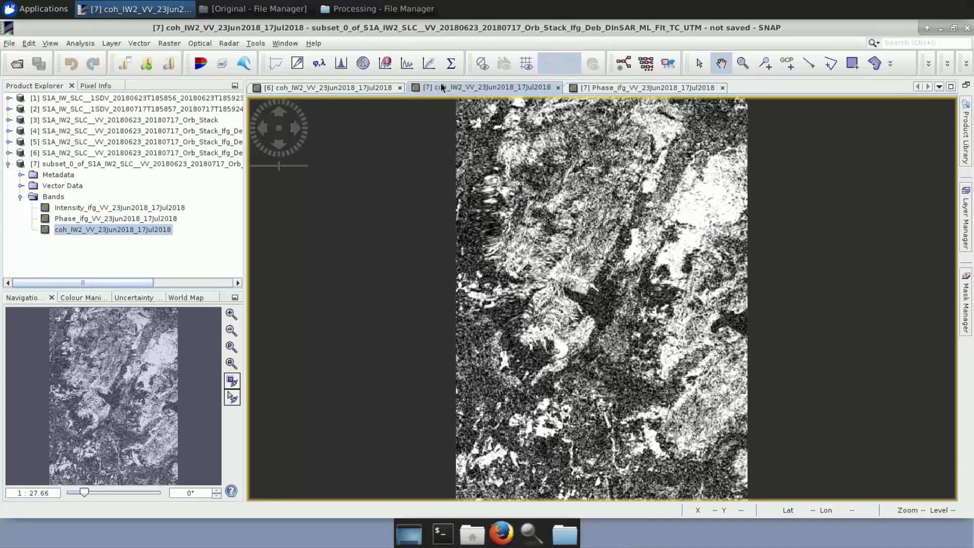
click(401, 90)
Tile the subset's phase and coherence views horizontally and fit the whole image in both views.
click(286, 45)
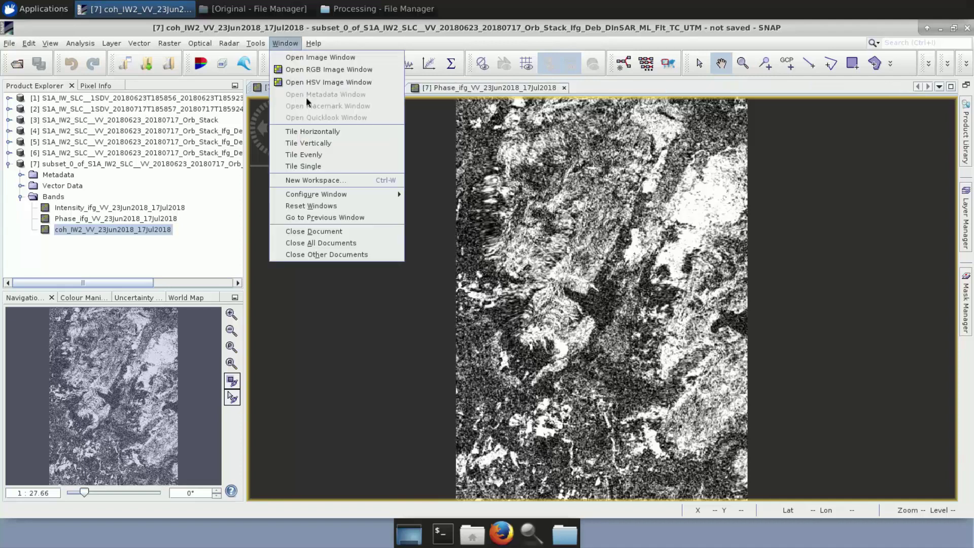
click(311, 133)
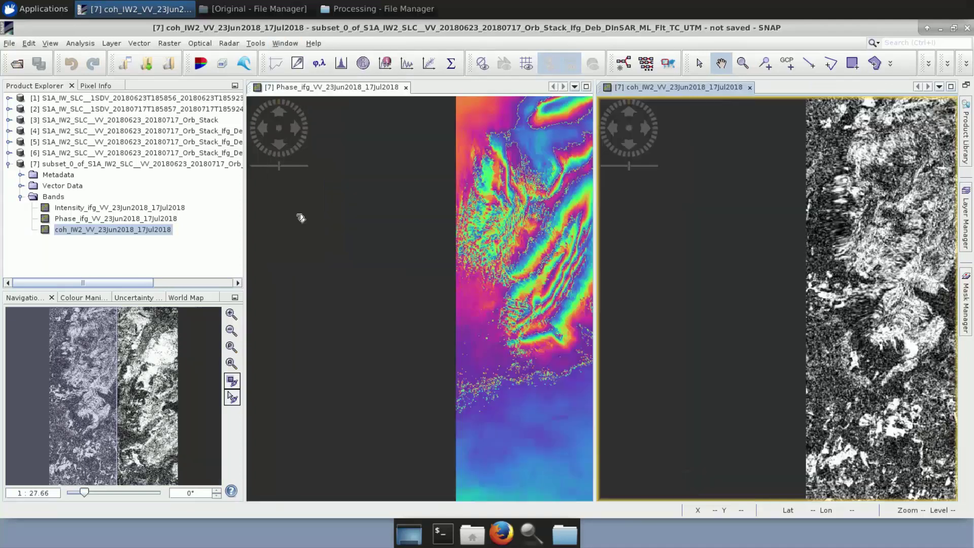
click(235, 366)
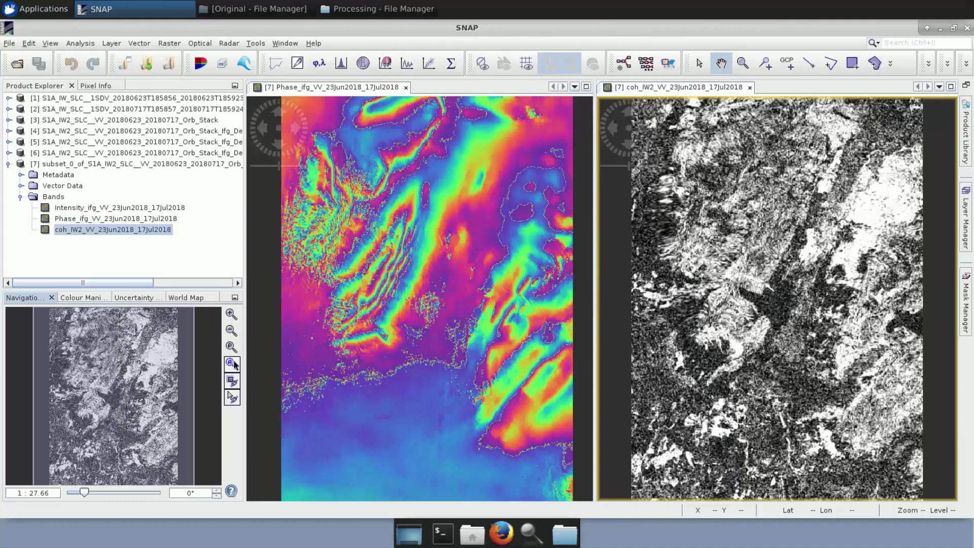
Set the phase view's colour display range from the data in the Basic editor, resetting to defaults and reapplying it once.
click(382, 247)
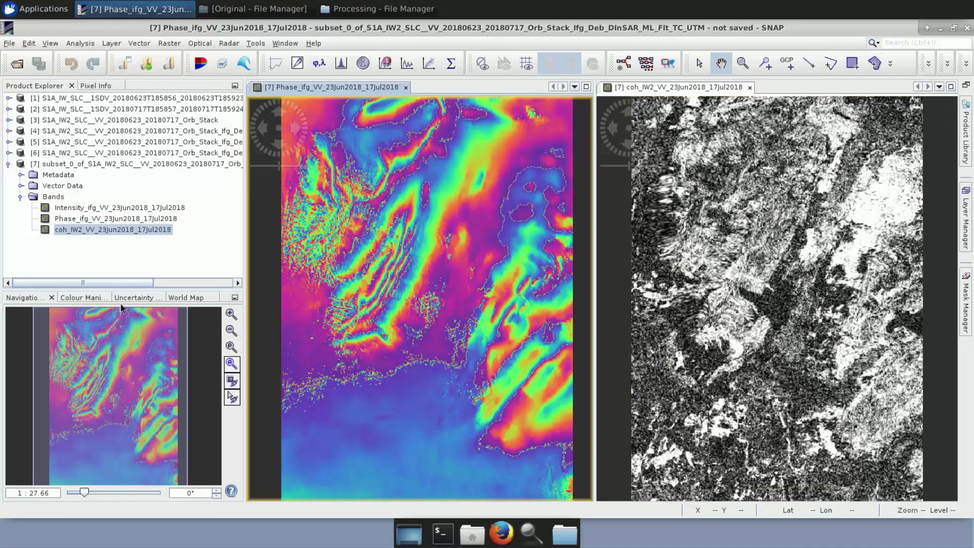
click(84, 297)
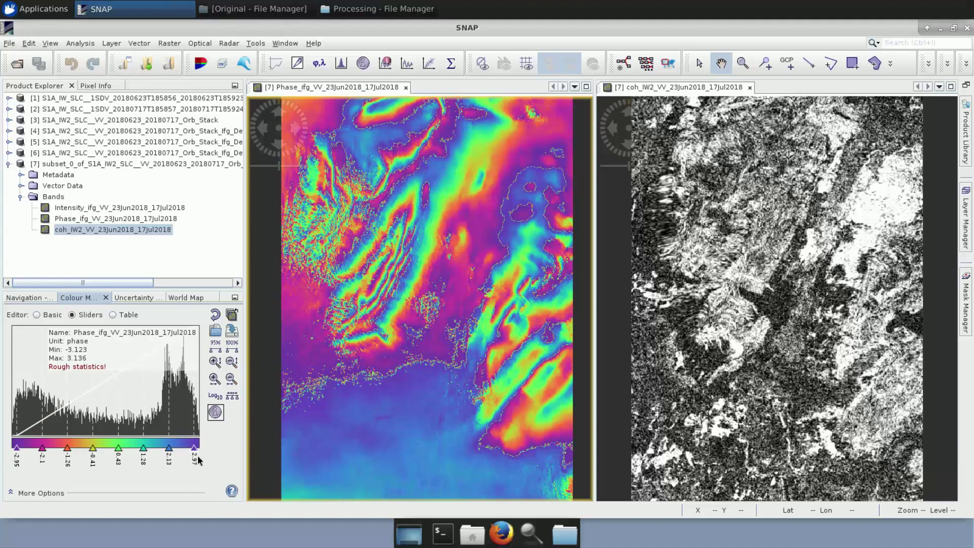
click(53, 315)
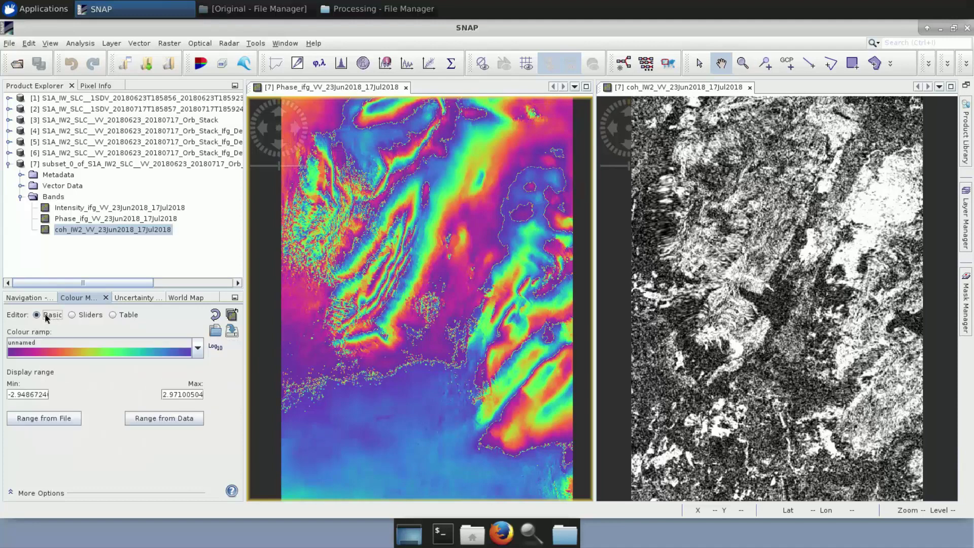
click(167, 421)
click(166, 423)
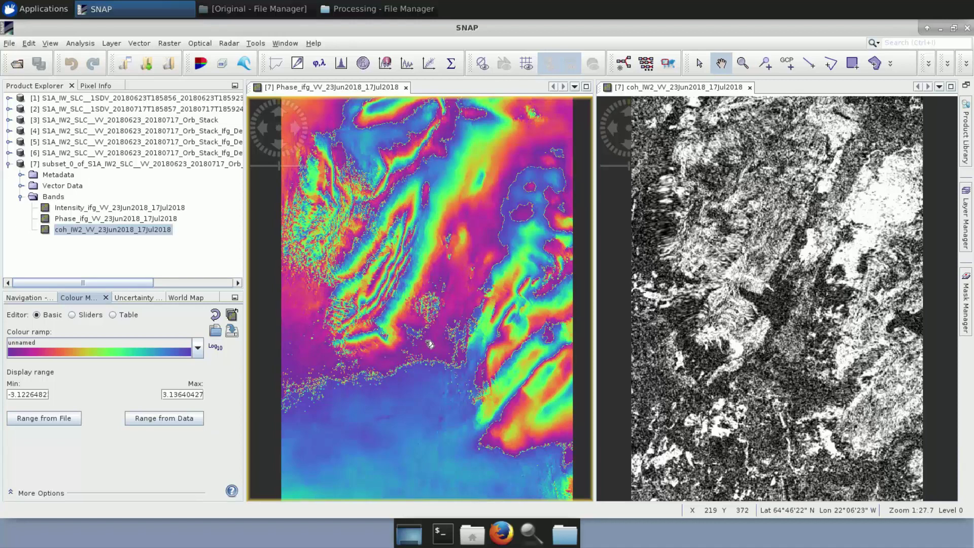
click(214, 317)
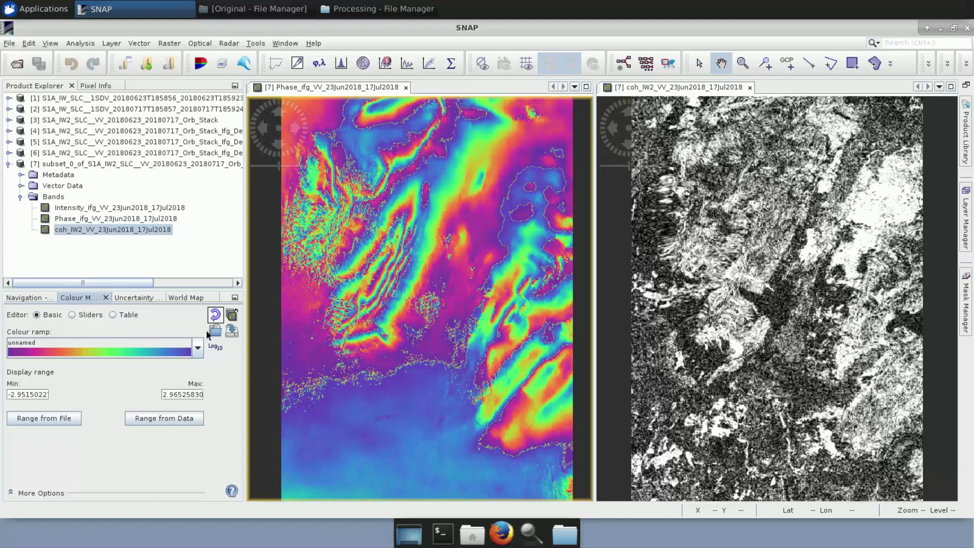
click(184, 417)
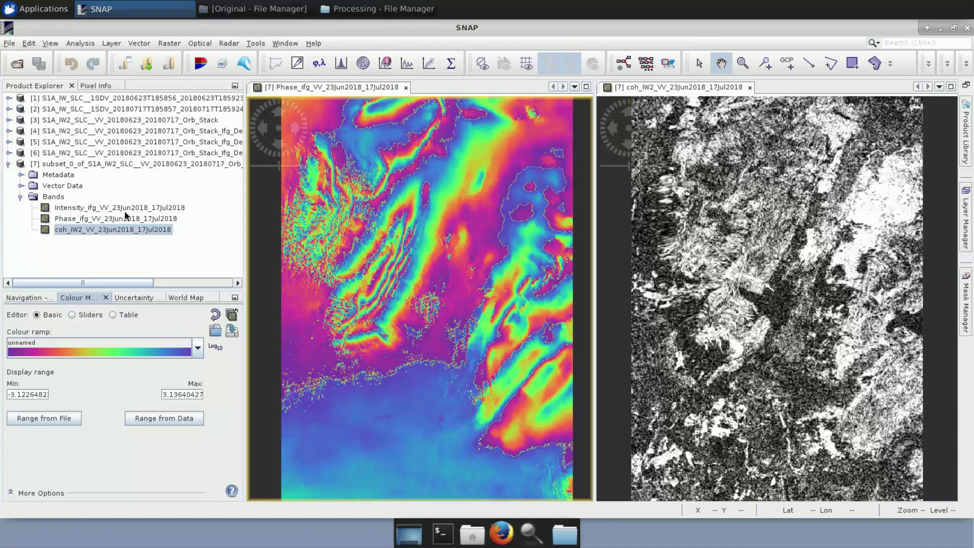
right_click(119, 163)
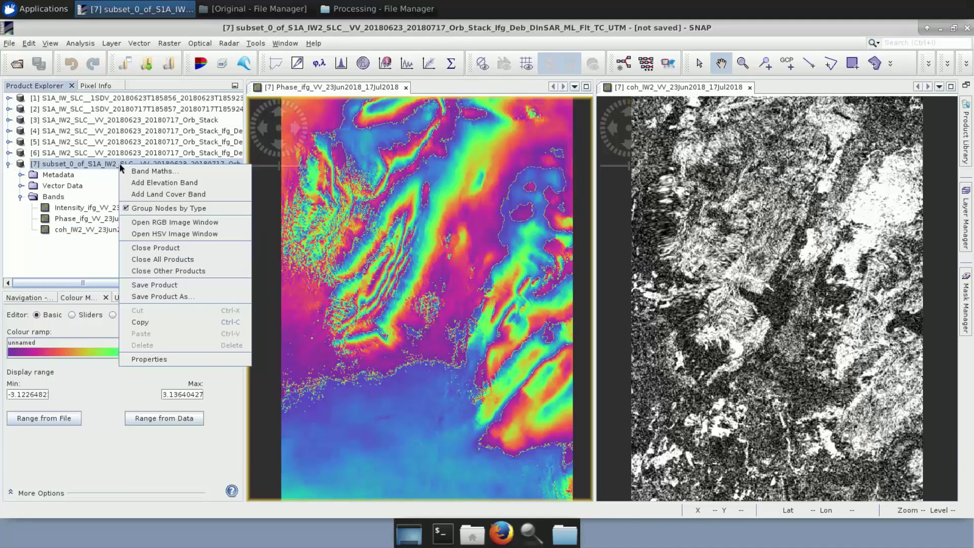
click(179, 452)
click(328, 133)
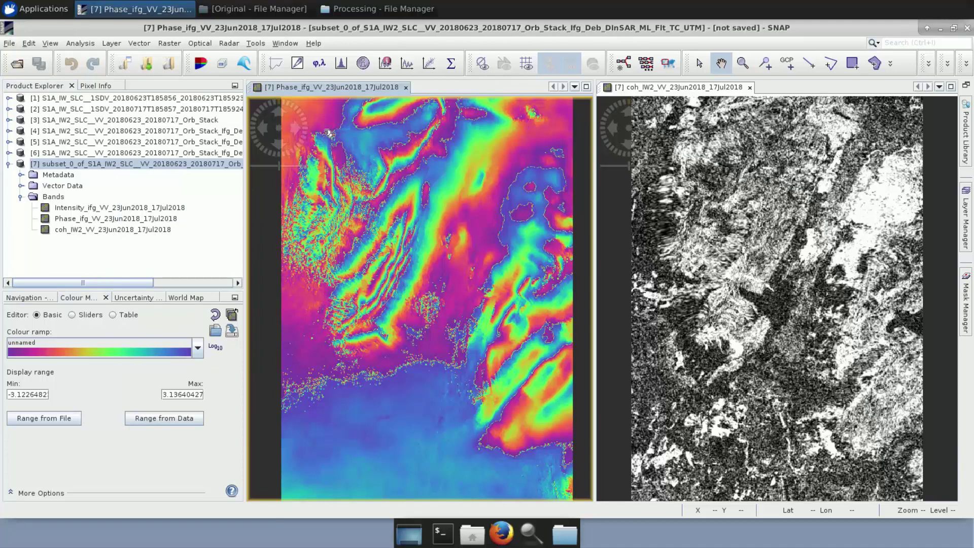
Close the subset's phase and coherence views, collapse its product tree and bring back the navigation view.
click(406, 88)
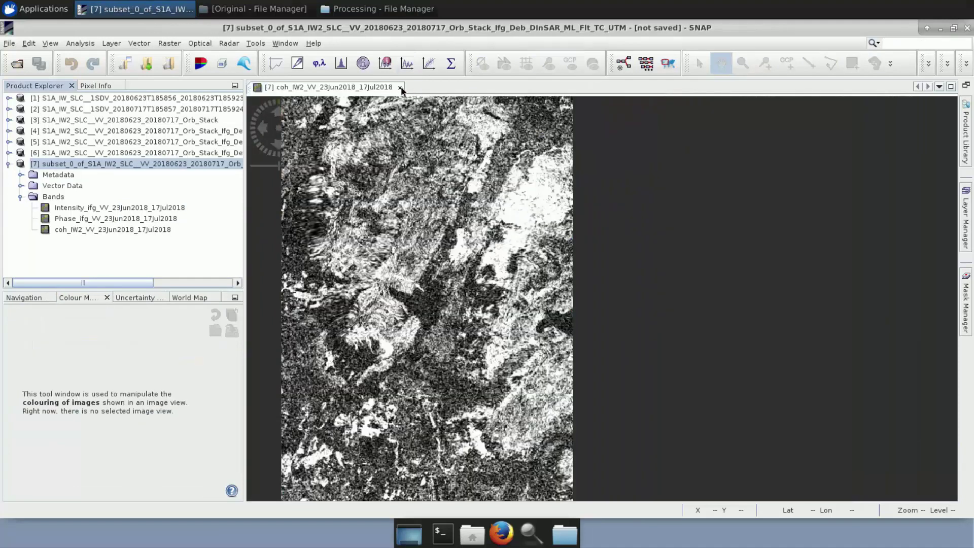
click(399, 88)
click(8, 164)
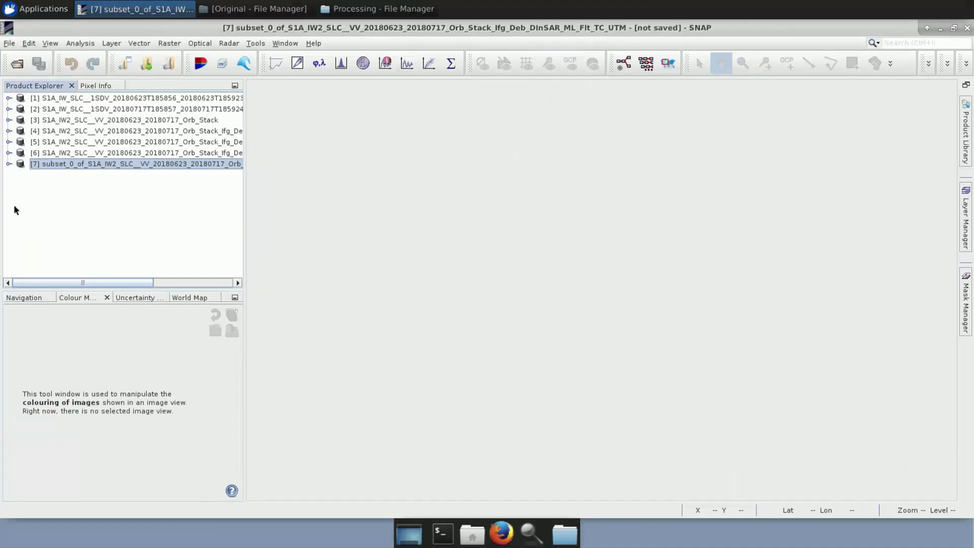
click(20, 297)
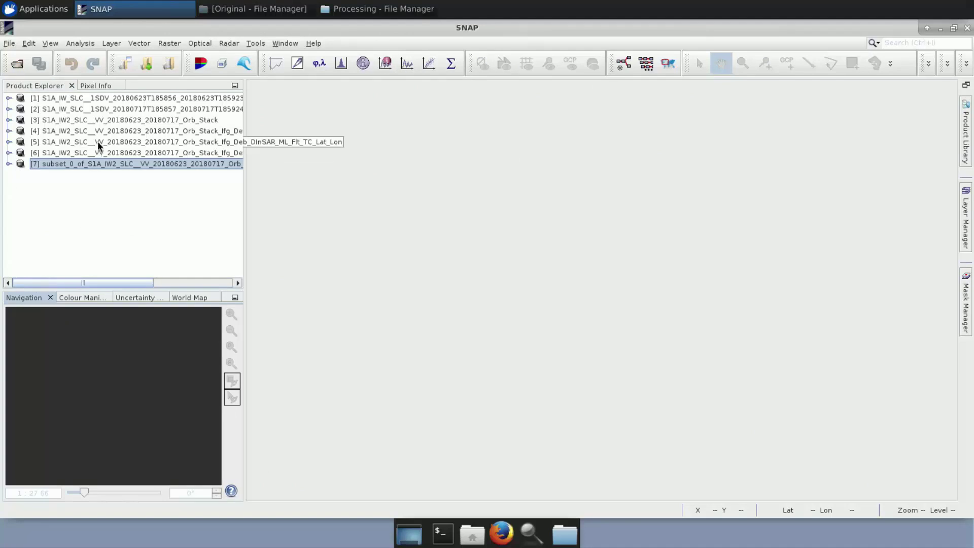
Expand the bands of the TC_Lat_Lon product and display its Phase_ifg_VV_23Jun2018_17Jul2018 band.
click(53, 142)
click(9, 142)
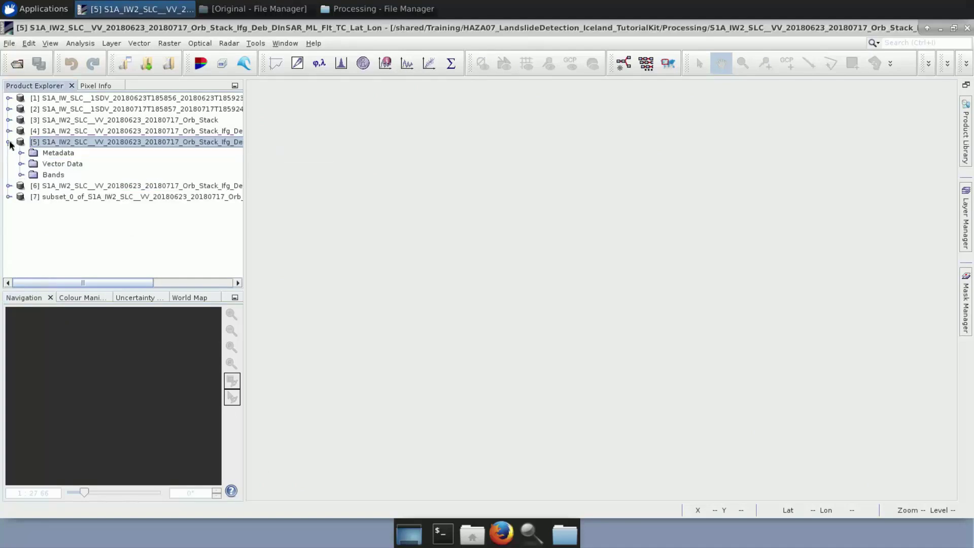
click(21, 175)
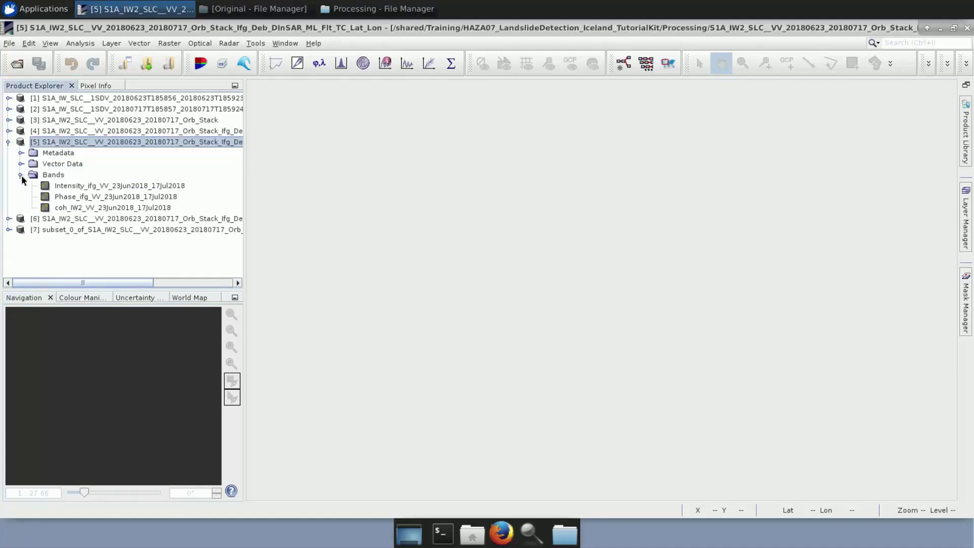
double_click(80, 197)
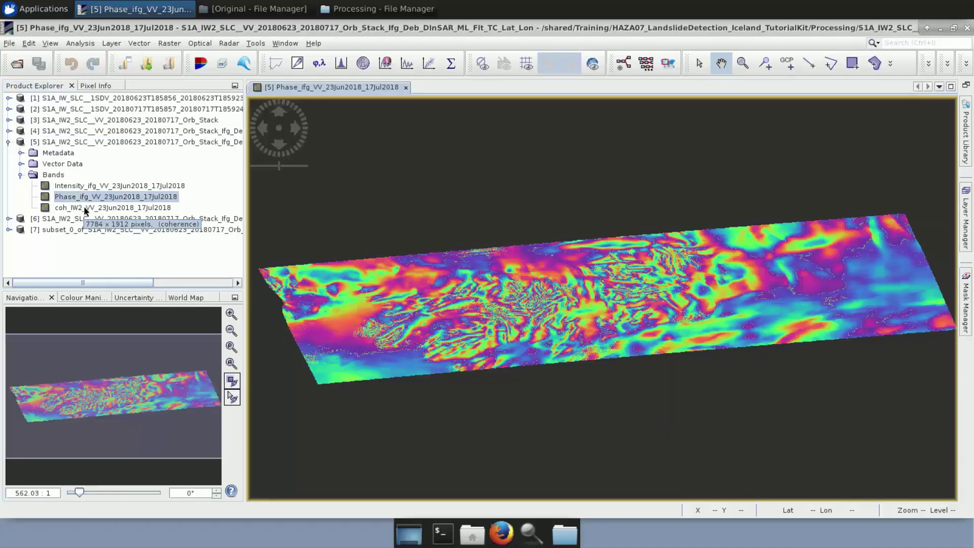
Display the TC_Lat_Lon product's coh_IW2_VV_23Jun2018_17Jul2018 band and return to its phase view.
double_click(85, 208)
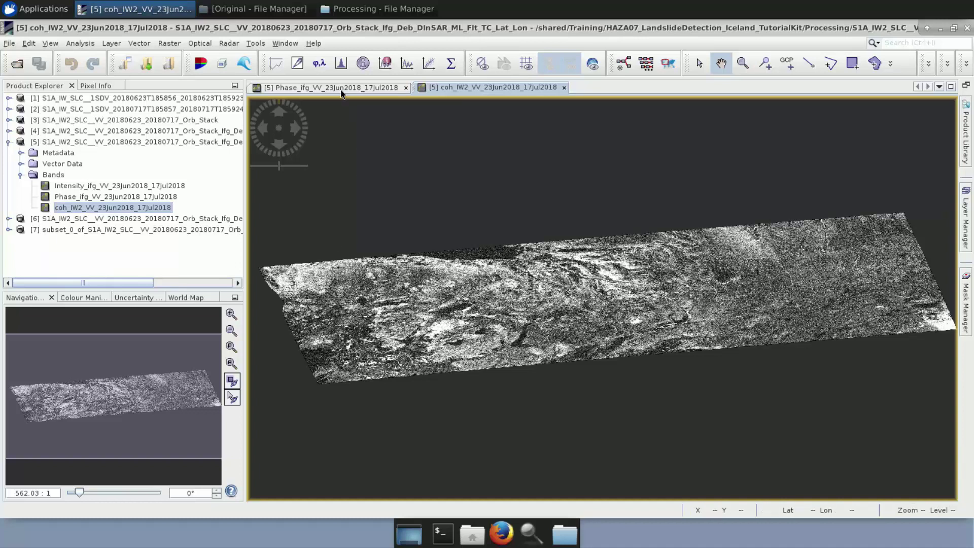
click(321, 86)
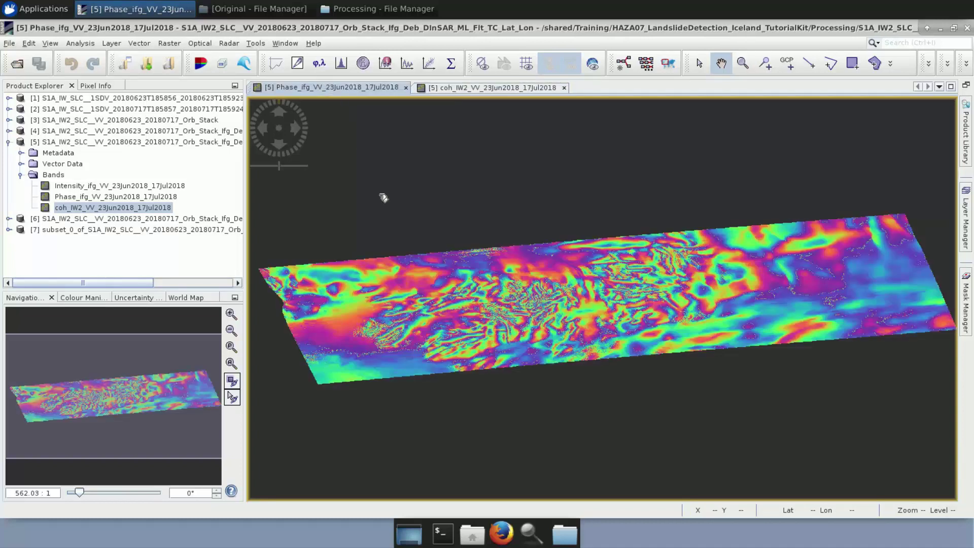
Set up a Google Earth KMZ export of the phase view as Phase_ifg_VV_23Jun2018_17Jul2018_full in HAZA07_LandslideDetection_Iceland_TutorialKit/Processing, and dismiss it unsaved.
right_click(436, 301)
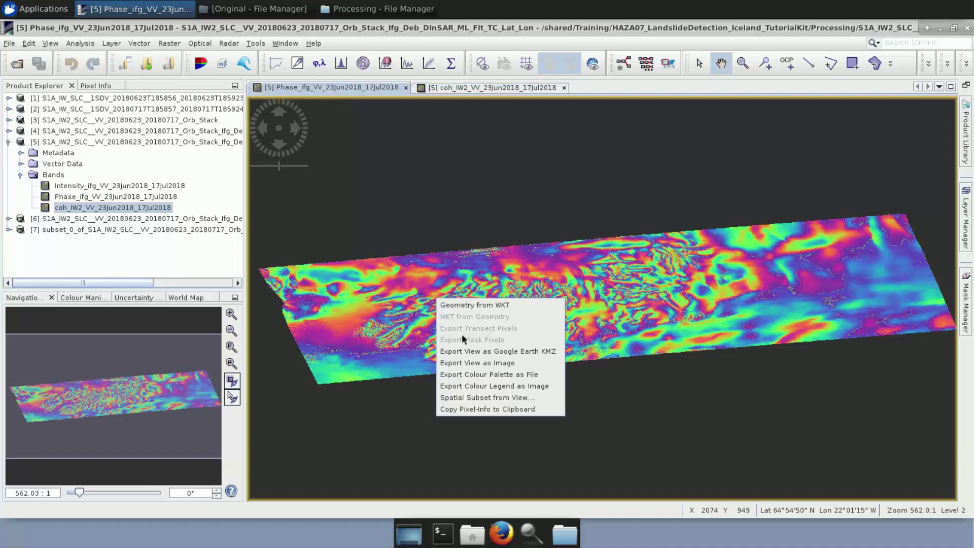
click(544, 351)
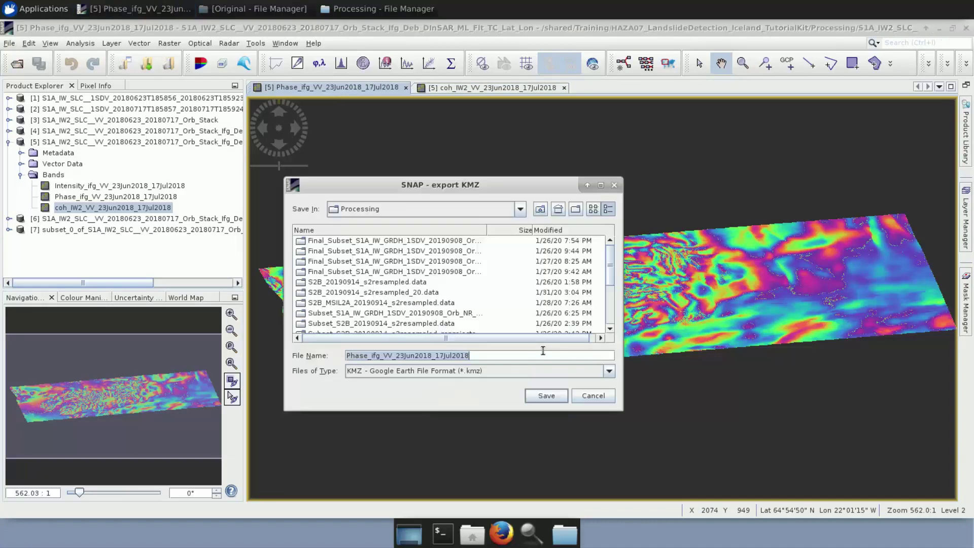
click(520, 213)
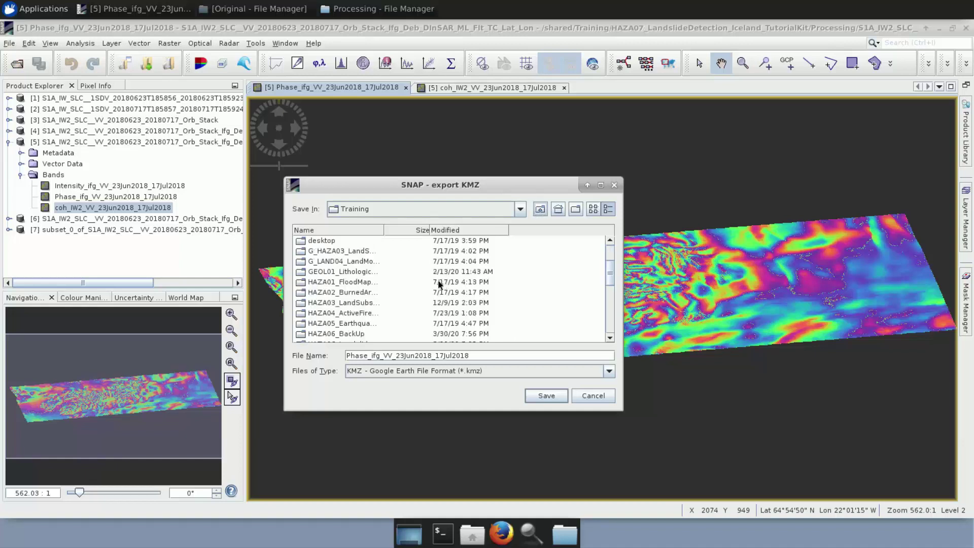
double_click(355, 339)
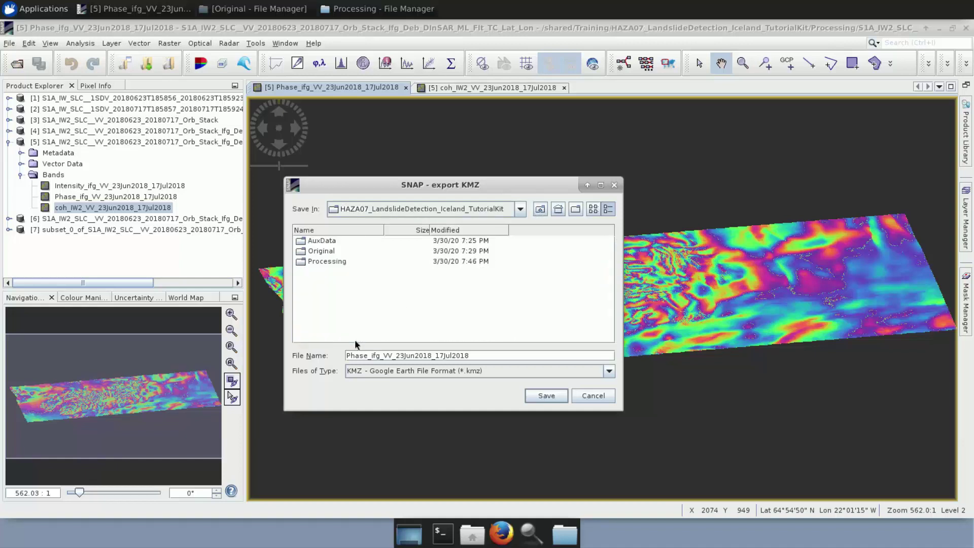
click(329, 263)
double_click(329, 263)
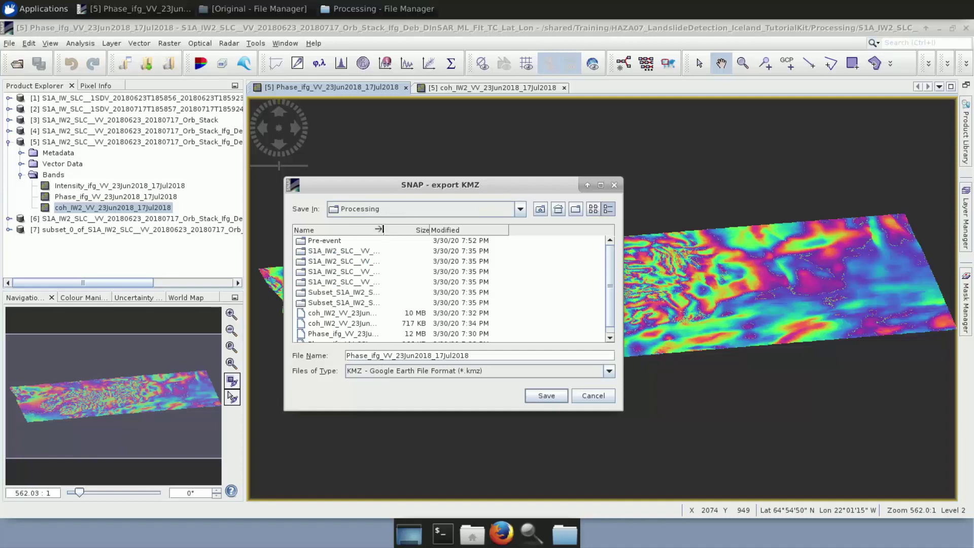
drag(380, 229, 496, 229)
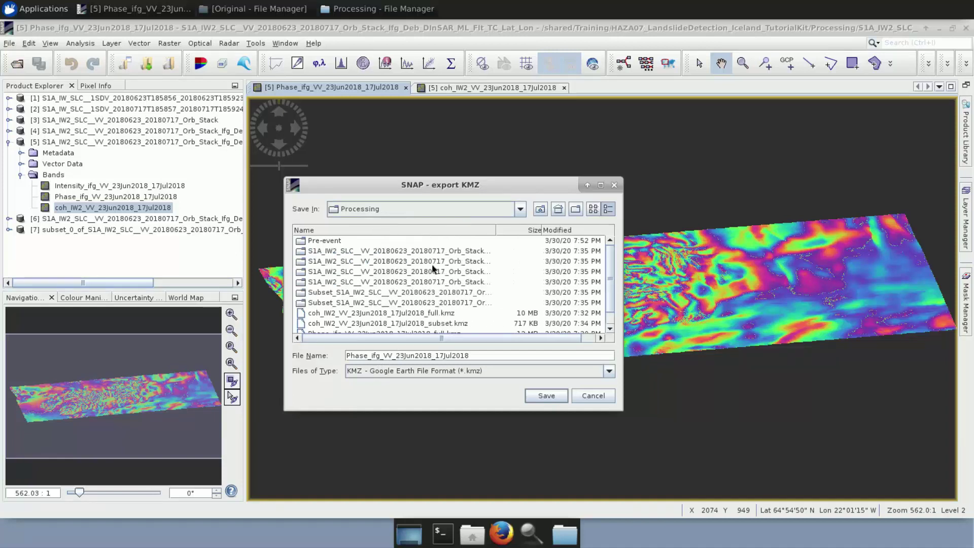
scroll(424, 276, down, 1)
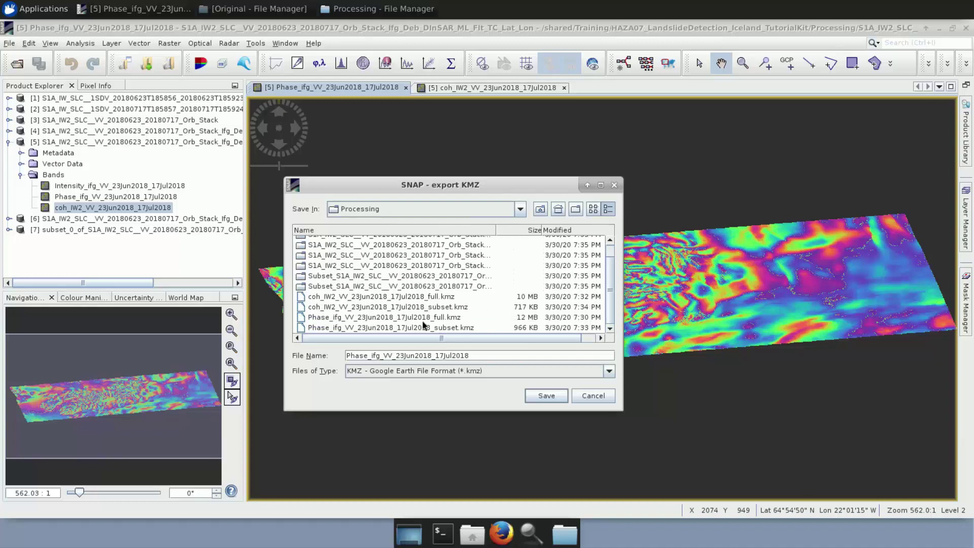
click(481, 354)
text(_full)
click(613, 185)
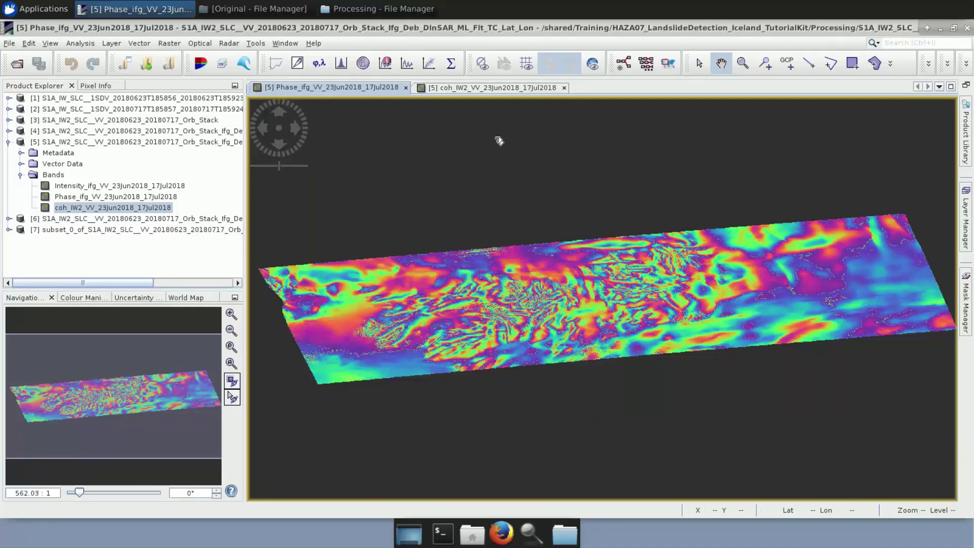
Bring up the Google Earth KMZ export for the coherence view and dismiss it without saving.
click(450, 90)
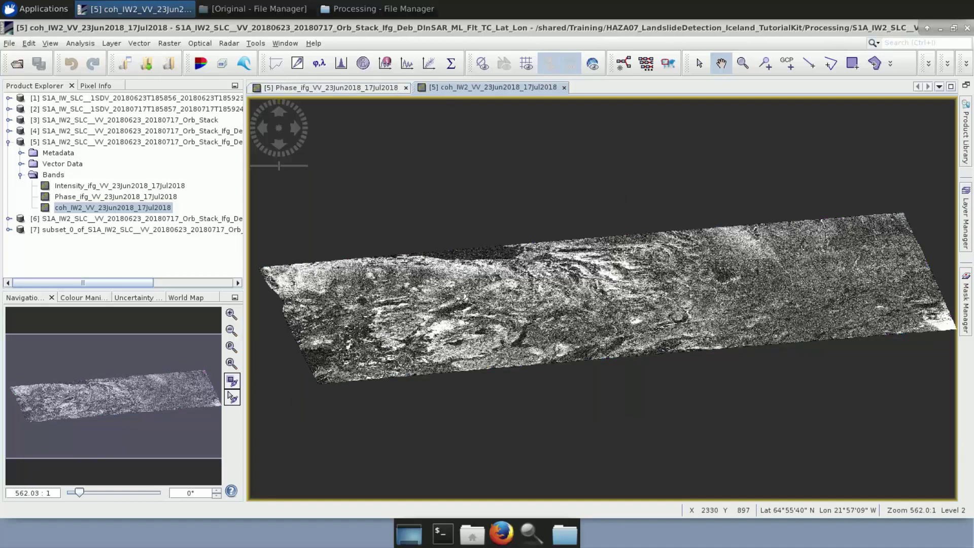
right_click(463, 298)
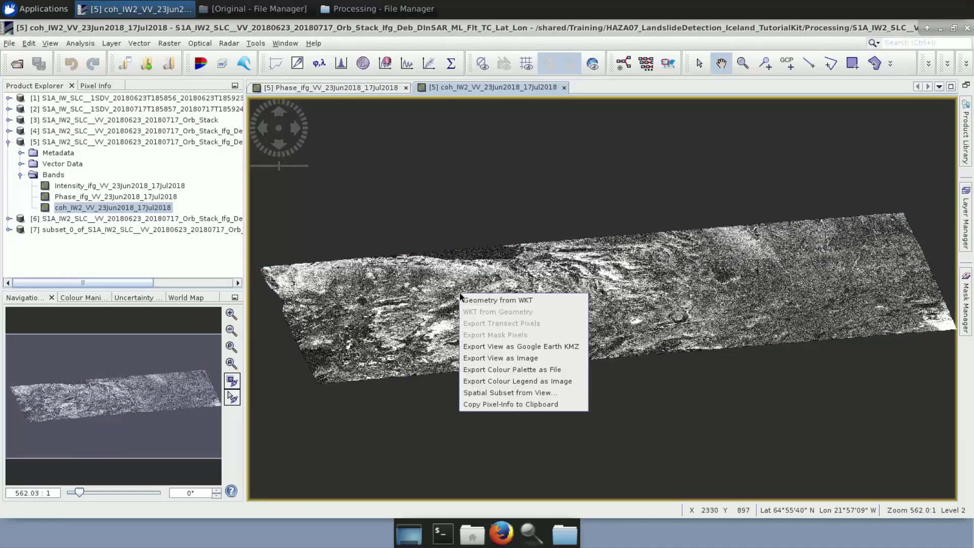
click(484, 346)
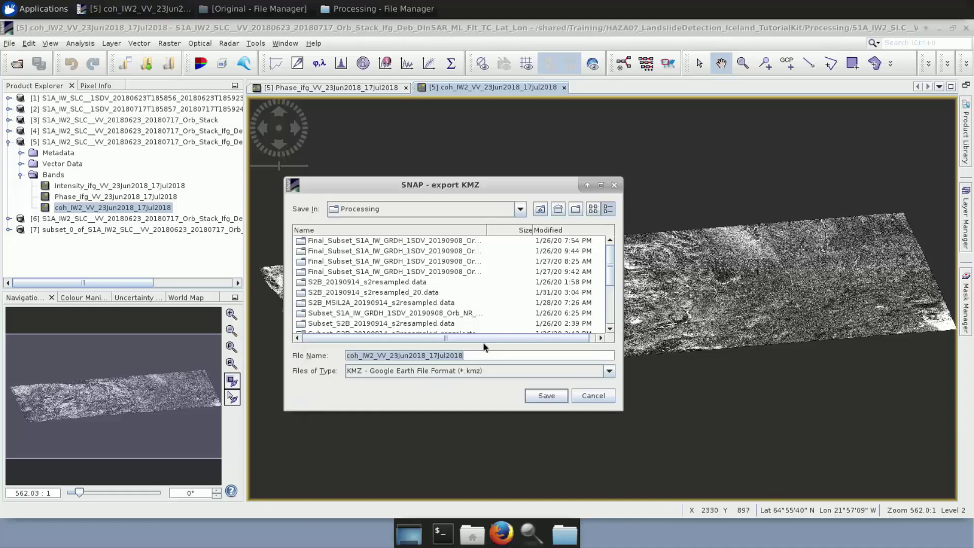
click(614, 185)
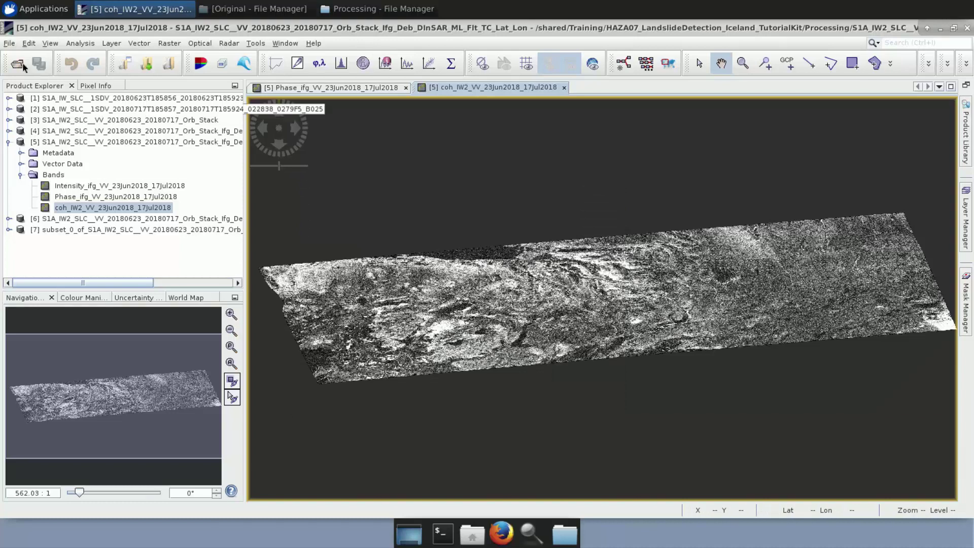
Set up a GeoTIFF export of the TC_Lat_Lon product limited to the coh_IW2_VV_23Jun2018_17Jul2018 band, and dismiss it without exporting.
click(80, 143)
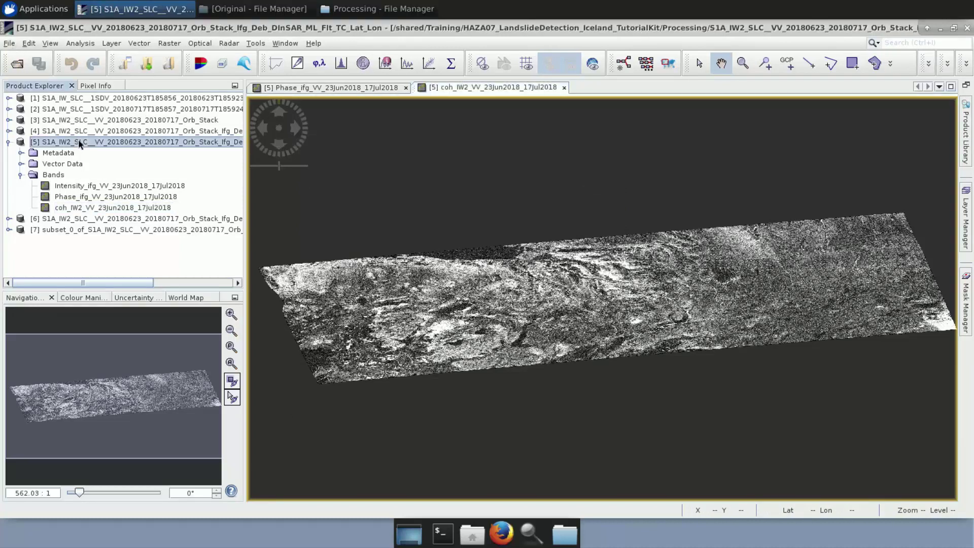
click(13, 45)
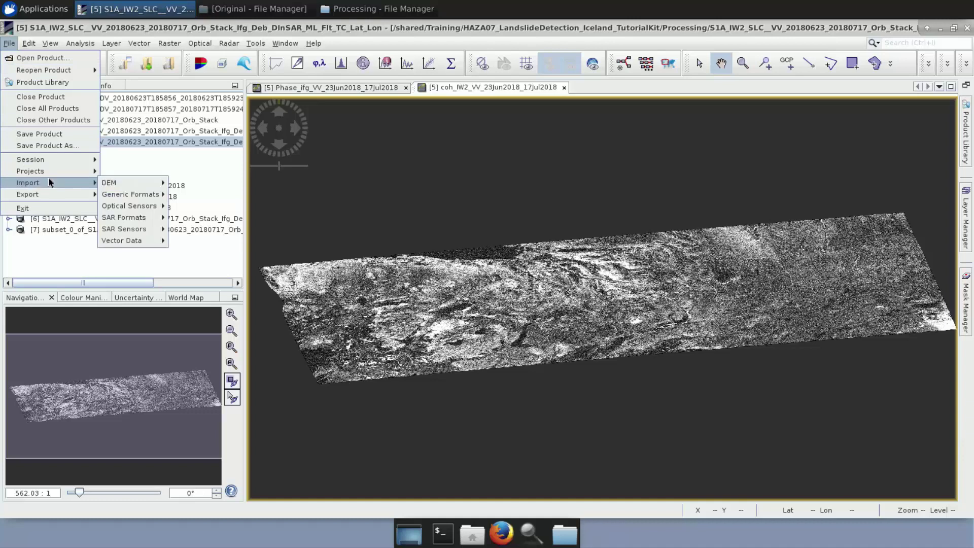
mouse_move(57, 194)
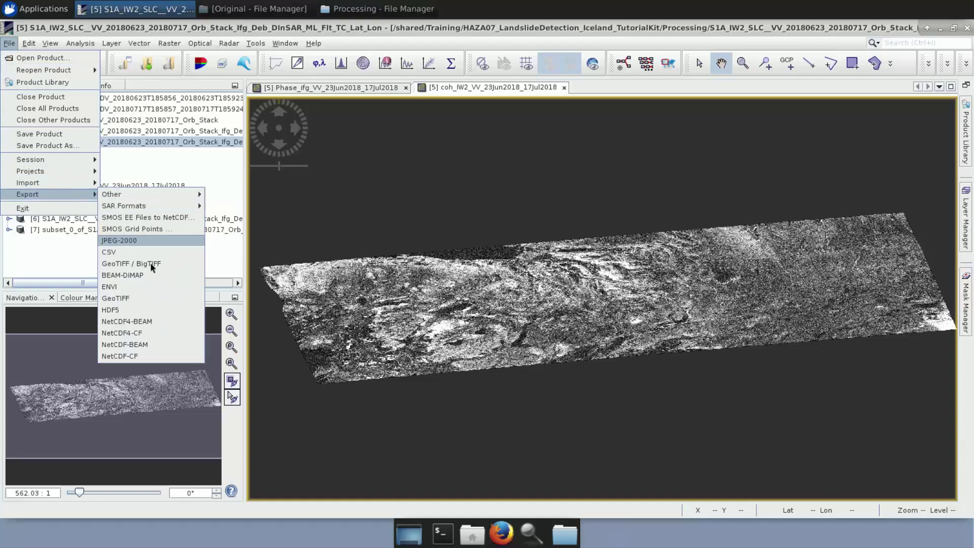
click(152, 298)
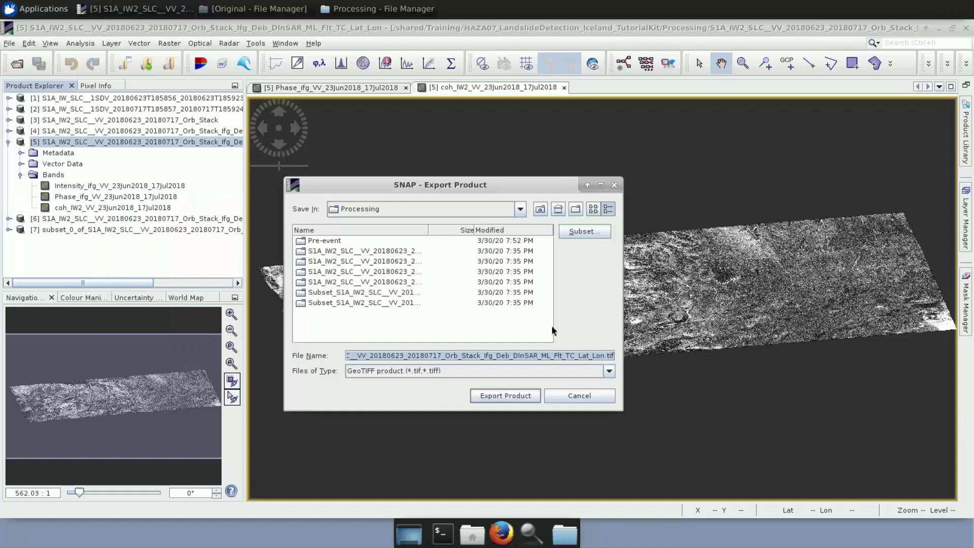
click(577, 231)
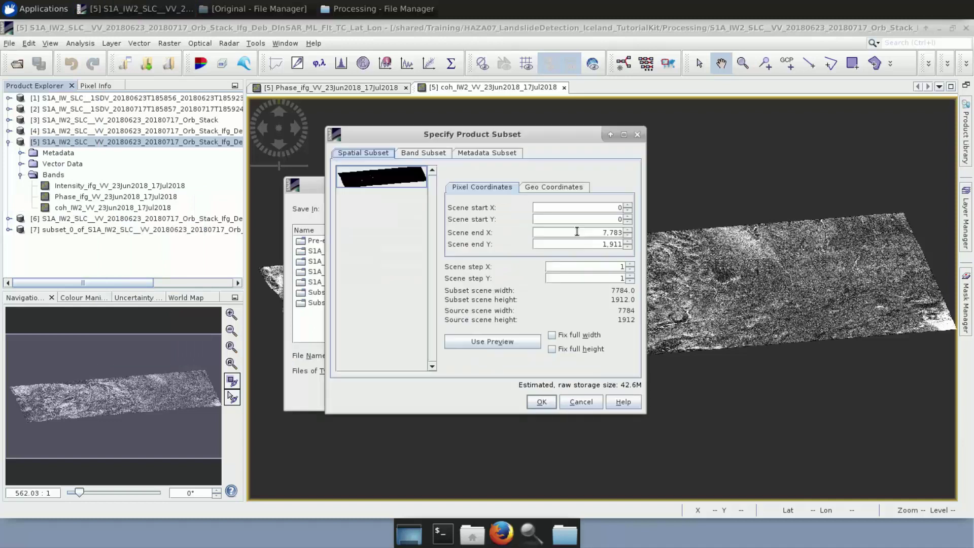
click(442, 157)
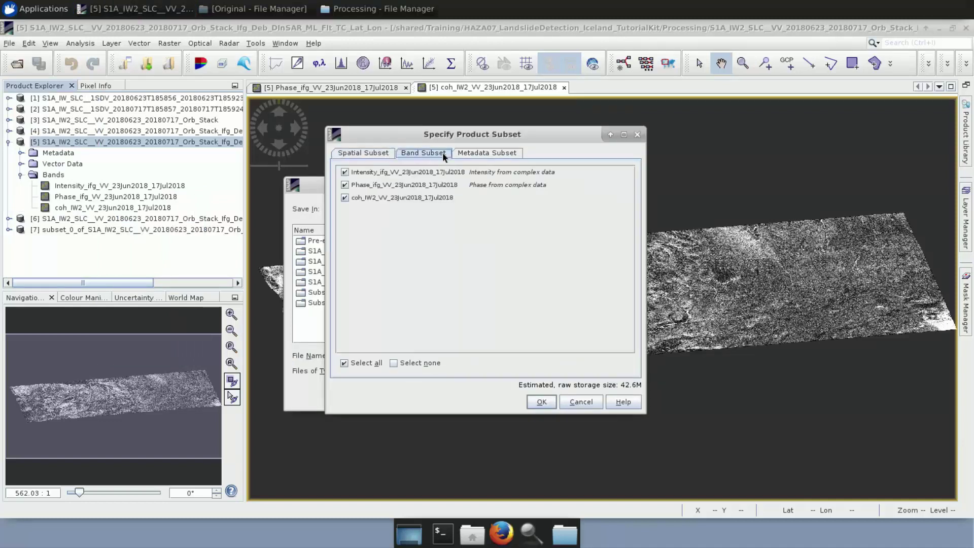
click(345, 185)
click(345, 172)
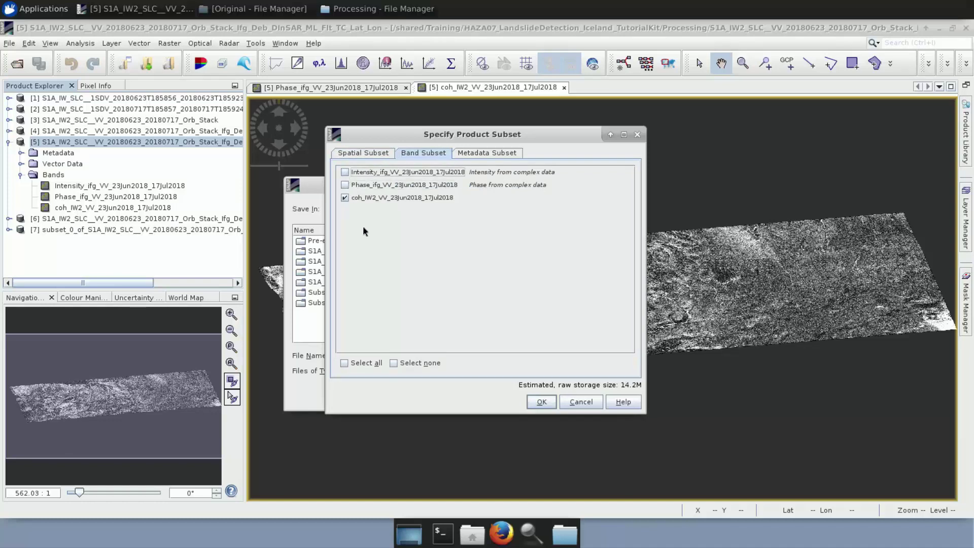
click(367, 153)
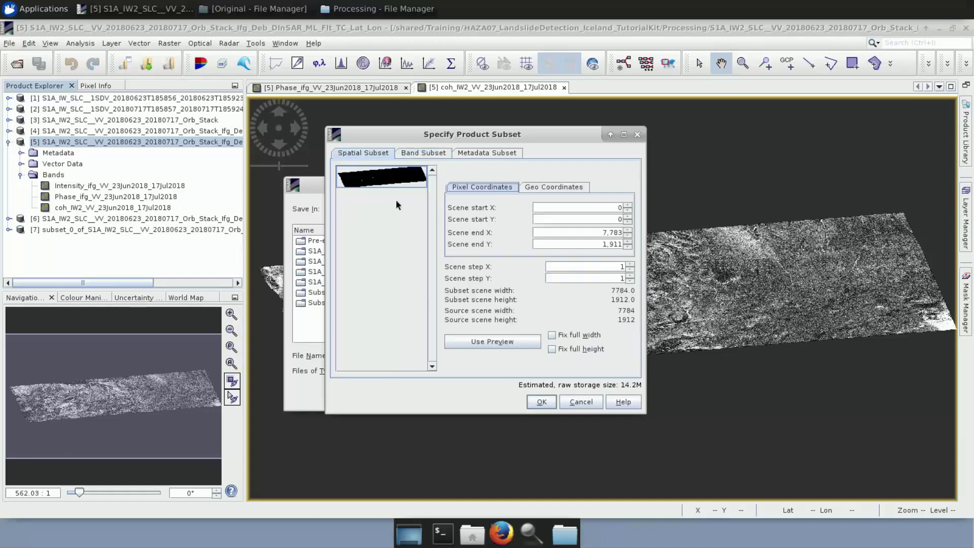
click(423, 153)
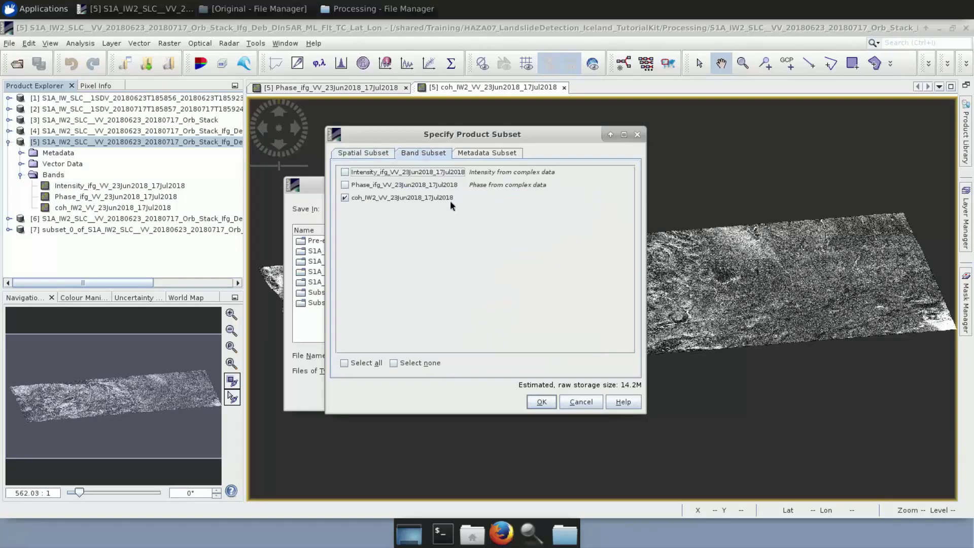
click(540, 401)
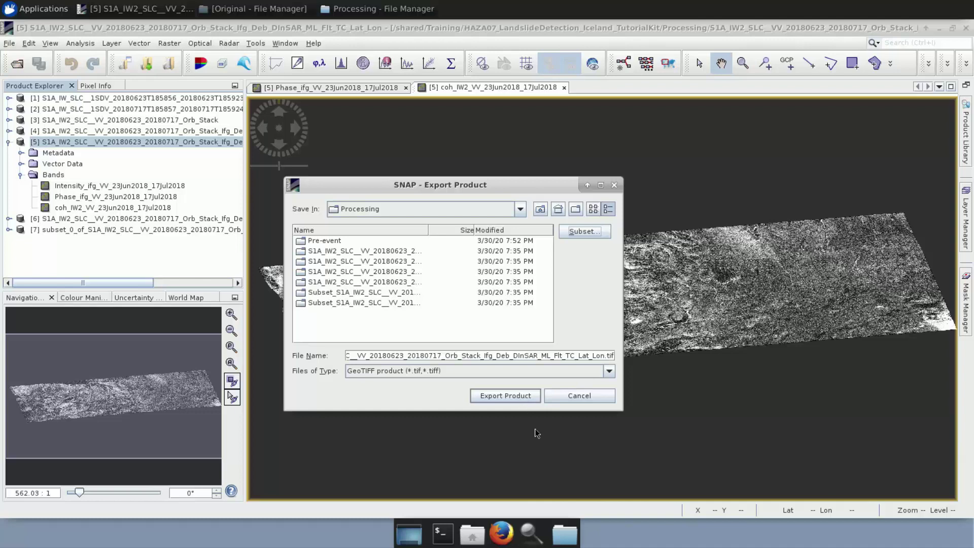
click(613, 186)
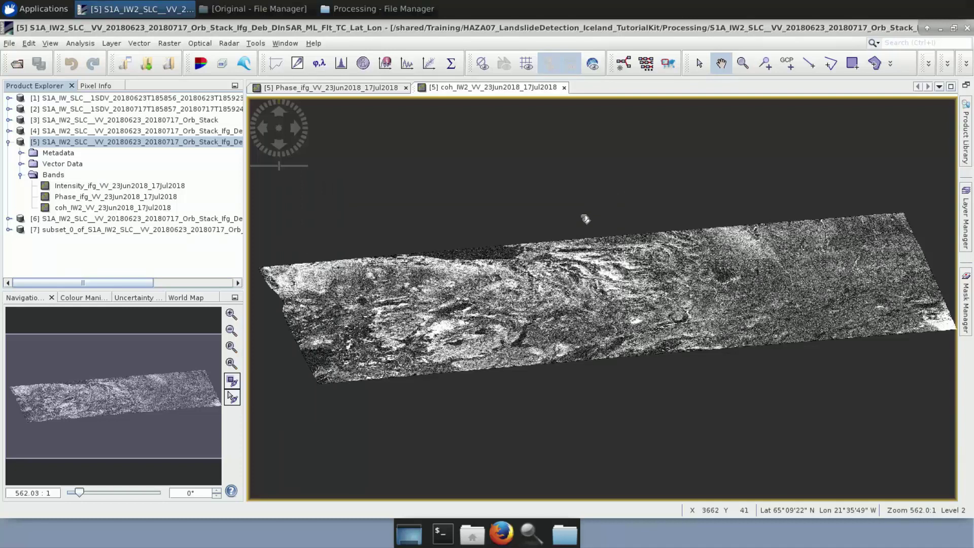
Close the coherence view and collapse the TC_Lat_Lon product's tree.
click(564, 87)
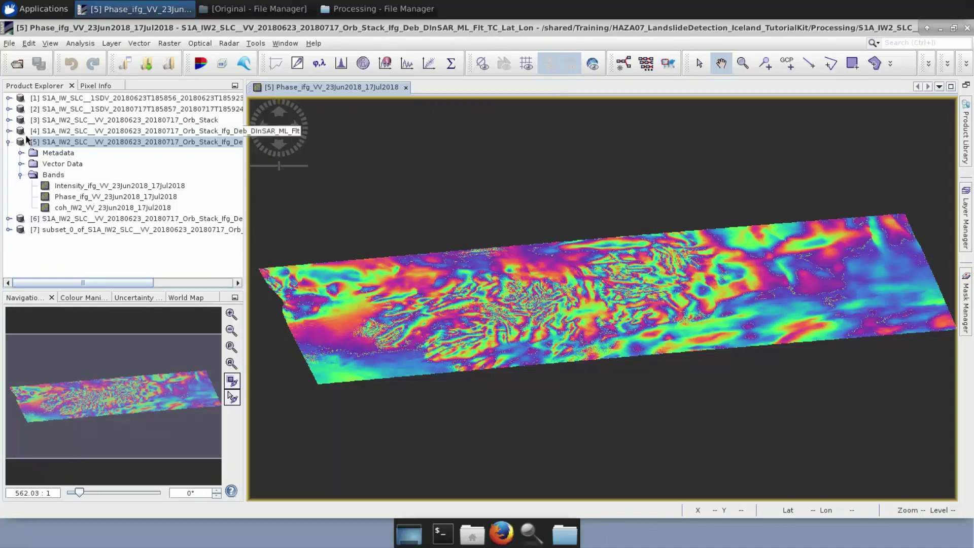
click(9, 143)
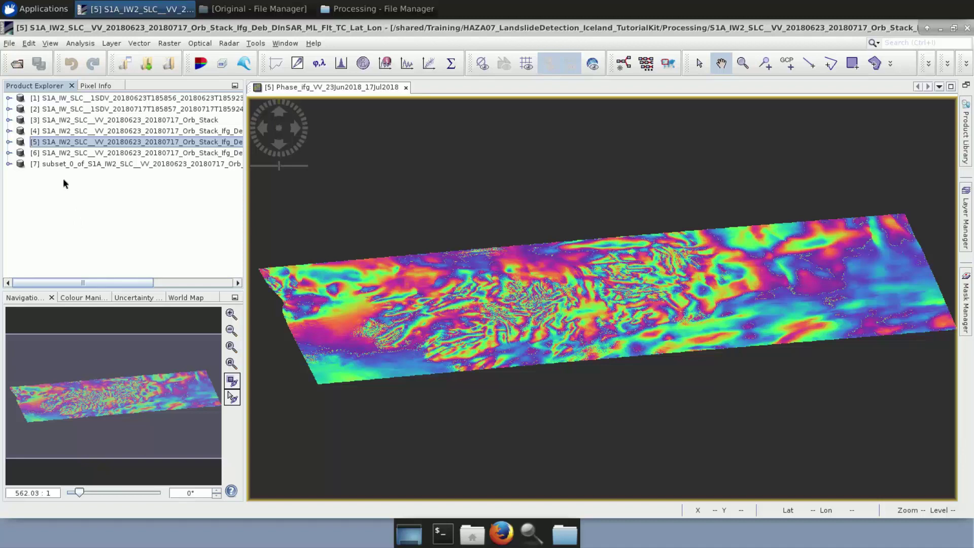
From the file manager's Pre-event folder, load S1A_IW2_20180623_20180705_Orb_Stack_Ifg_Deb_DInSAR_ML_Flt_TC.dim into SNAP's product list.
click(378, 9)
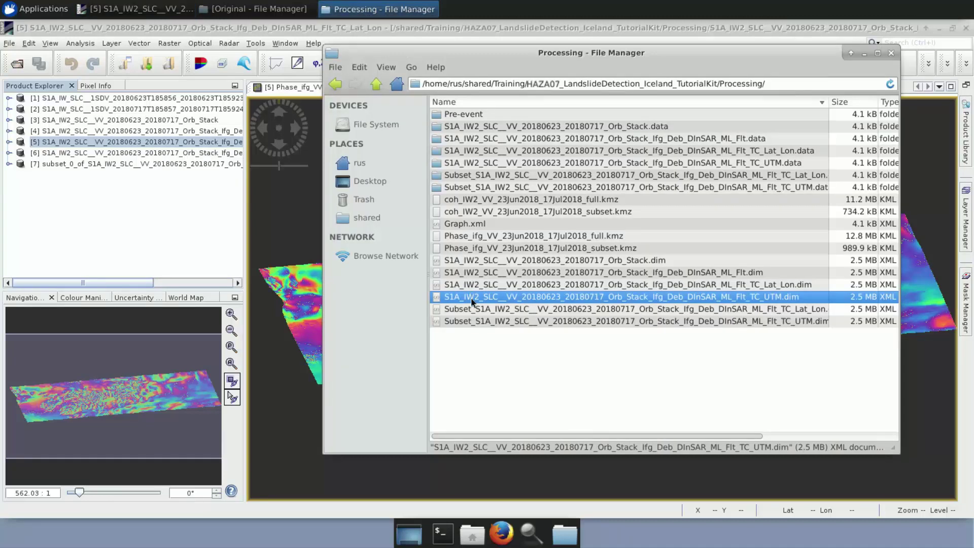
double_click(452, 117)
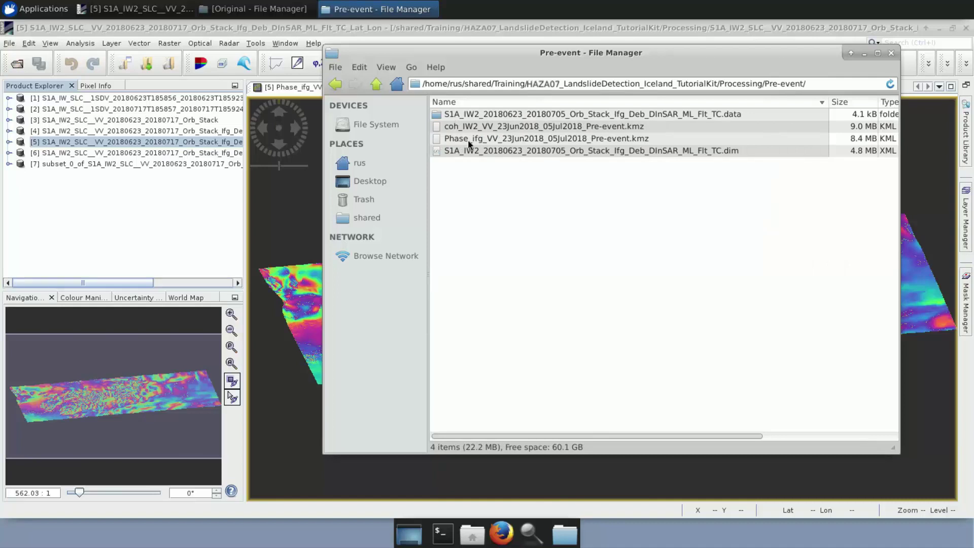
click(477, 152)
drag(486, 154, 144, 207)
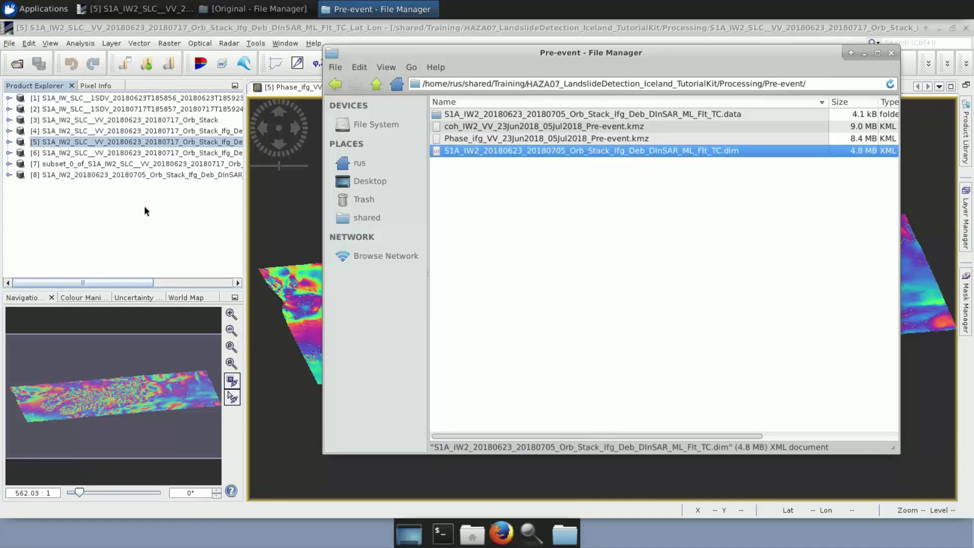
Display the pre-event product's Phase_ifg_VV_23Jun2018_05Jul2018 band and collapse its product tree.
click(9, 175)
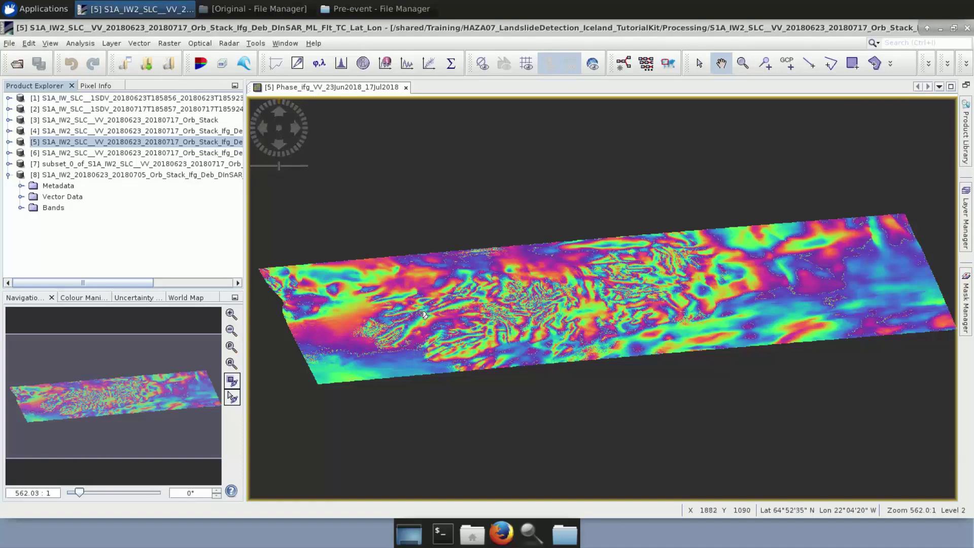
click(21, 208)
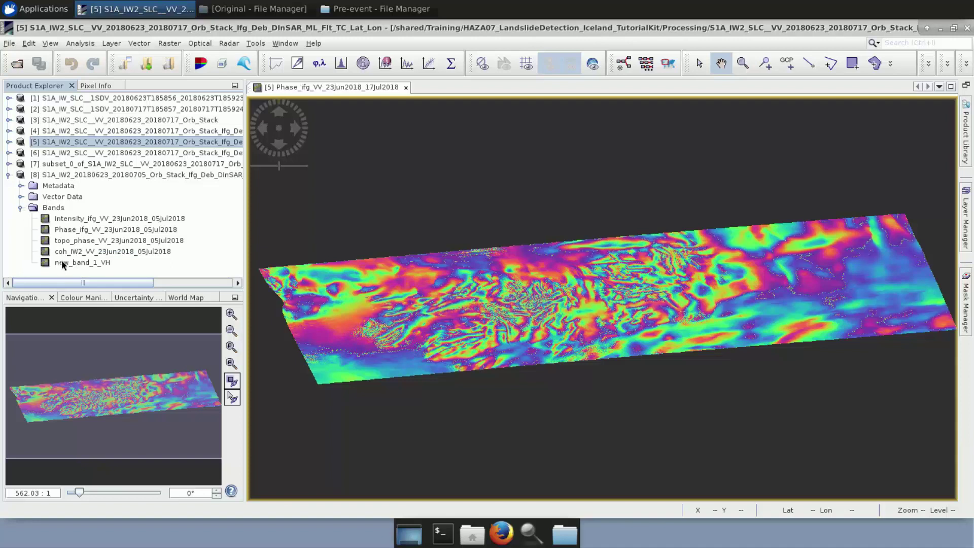
double_click(70, 231)
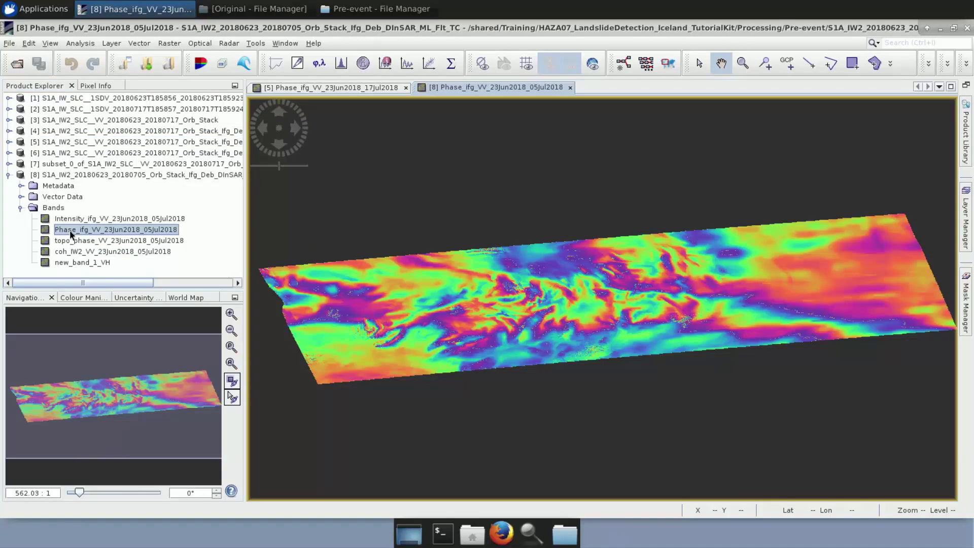
click(10, 176)
Tile the co-event and pre-event phase views vertically.
click(281, 44)
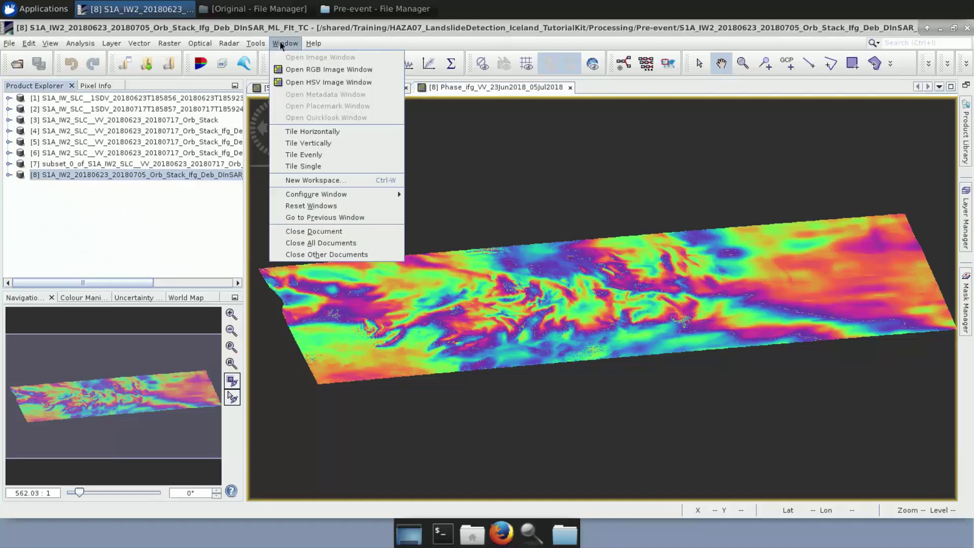
click(318, 143)
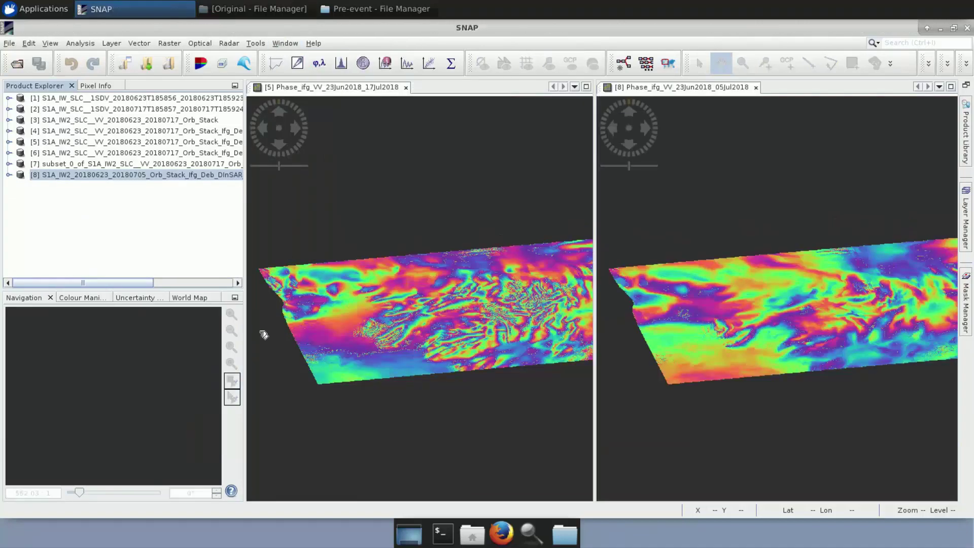
Fit the tiled co-event and pre-event phase views to their windows and compare their fringe patterns in detail around the landslide area.
click(355, 344)
click(229, 366)
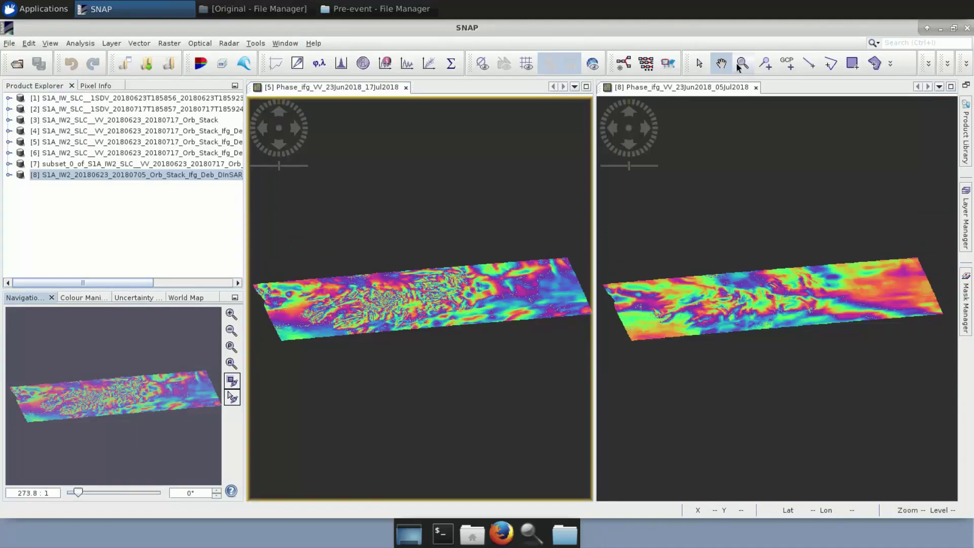
scroll(345, 328, down, 2)
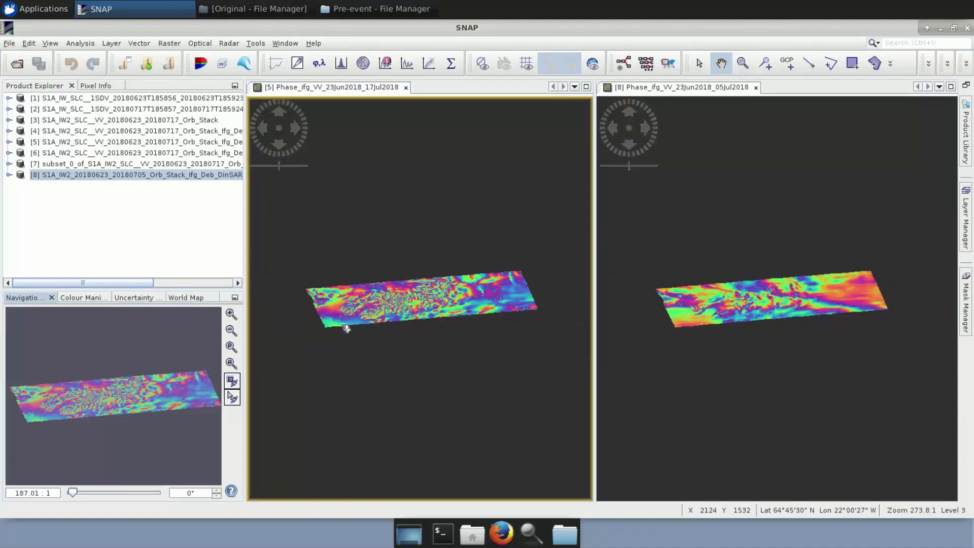
scroll(346, 328, up, 5)
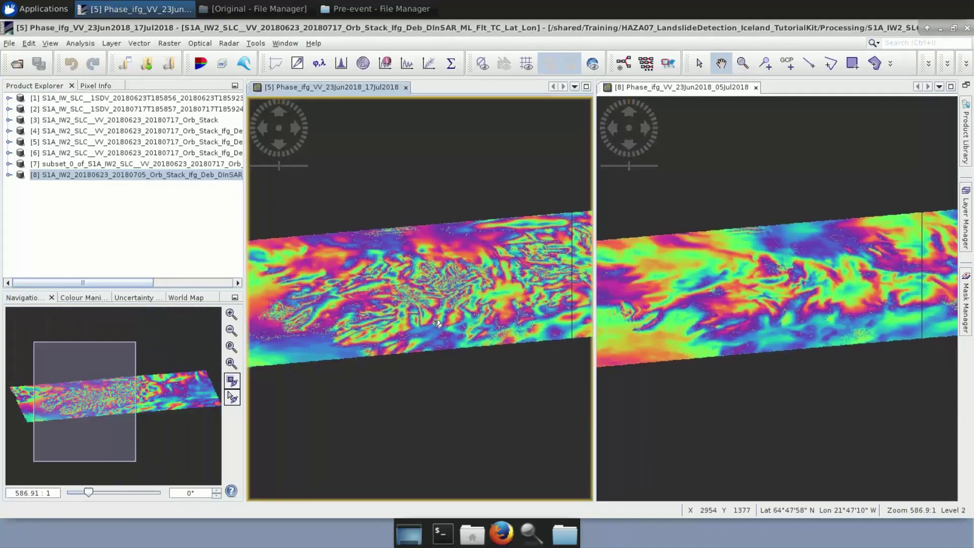
scroll(330, 334, up, 2)
scroll(306, 352, up, 1)
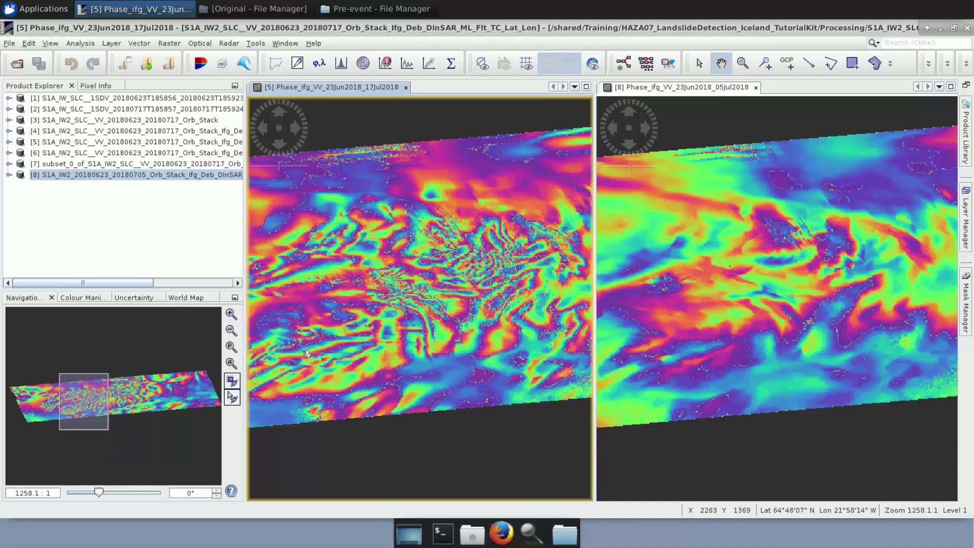
drag(306, 352, 335, 355)
scroll(363, 353, up, 1)
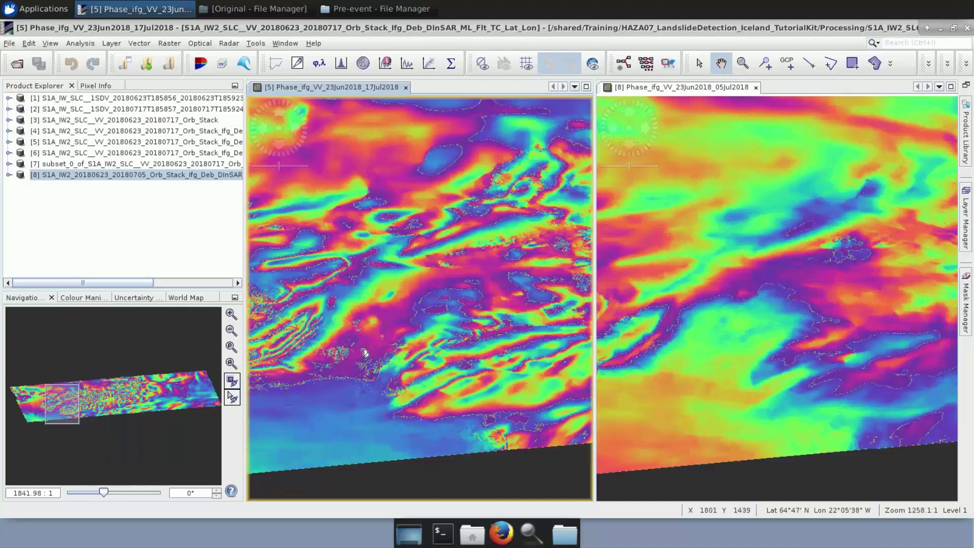
scroll(442, 304, up, 3)
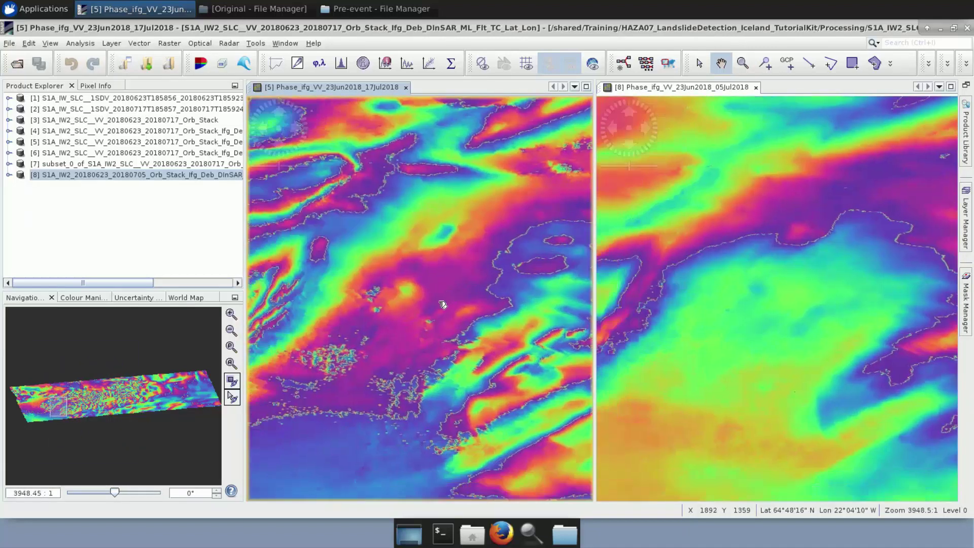
drag(442, 304, 522, 258)
drag(428, 314, 483, 320)
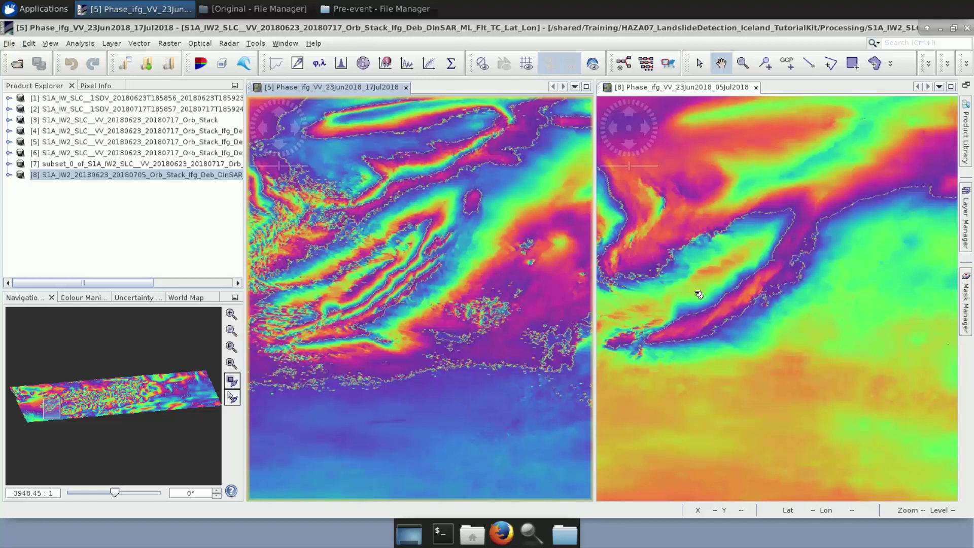
Through Guacamole's remote file browser, download coh_IW2_VV_23Jun2018_17Jul2018_full.kmz from the HAZA07_LandslideDetection_Iceland_TutorialKit Processing folder.
key(ctrl+alt+shift)
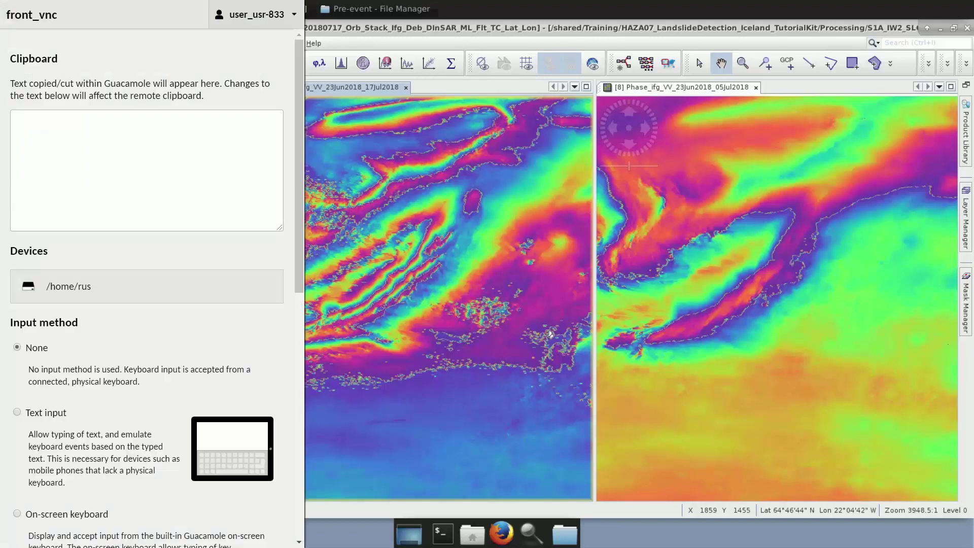
click(110, 294)
click(54, 488)
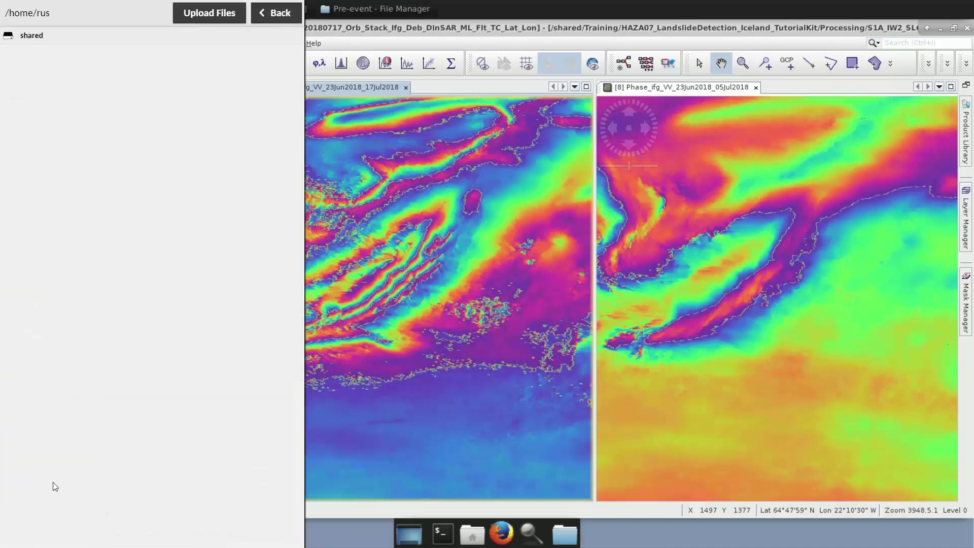
click(52, 148)
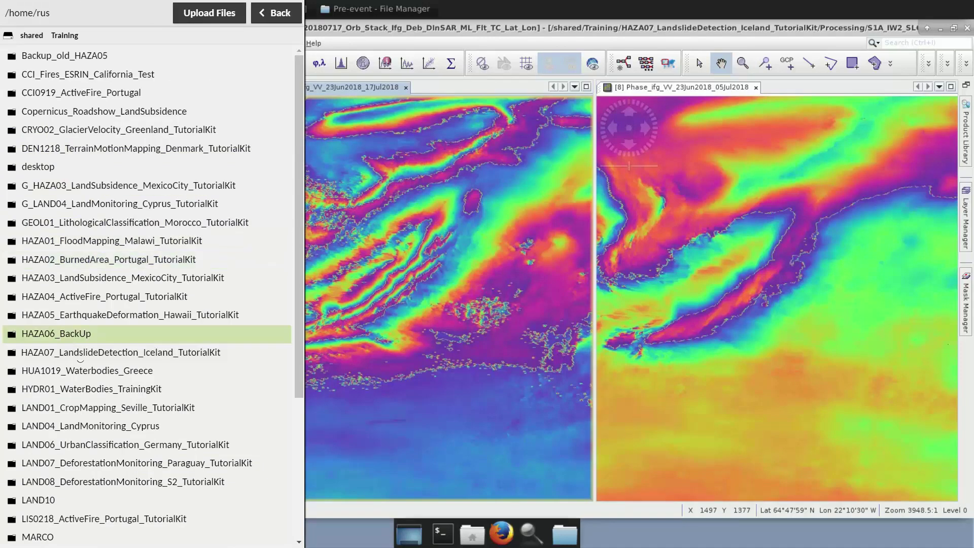
click(79, 360)
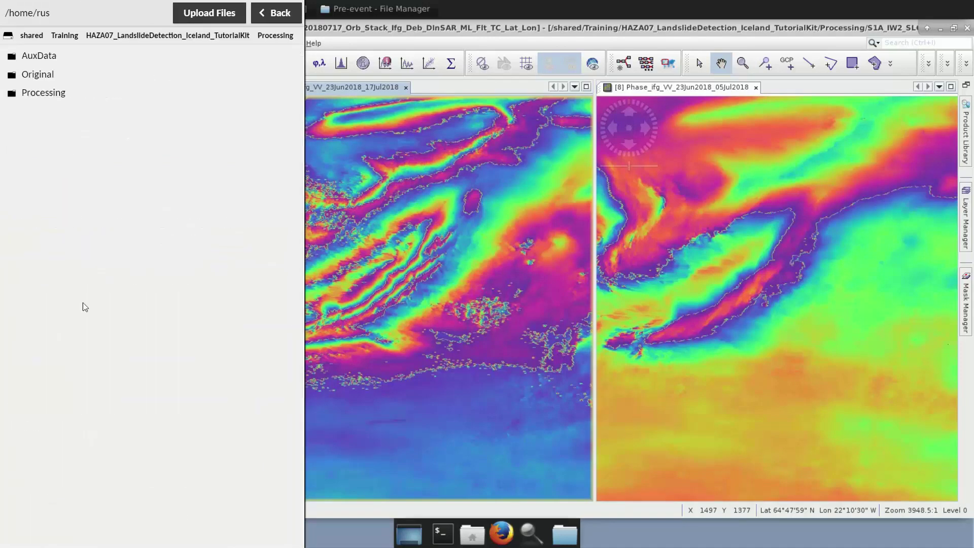
click(52, 102)
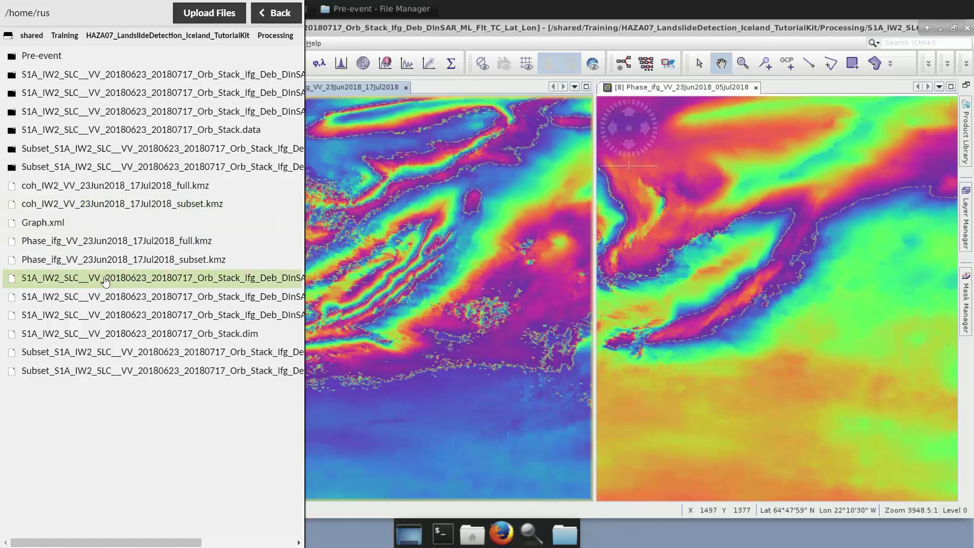
click(125, 190)
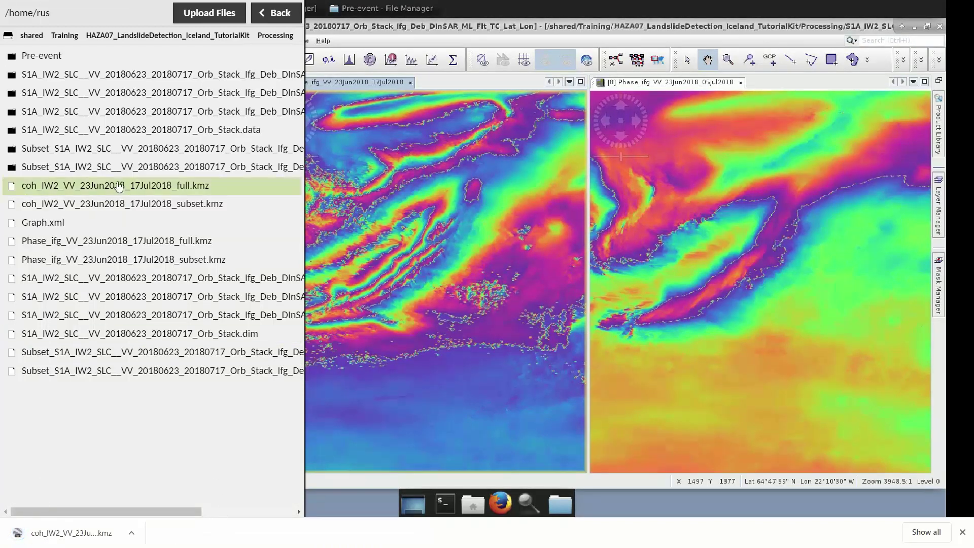
Return the remote file browser to its root folder, leave it and close the Guacamole settings overlay.
click(9, 36)
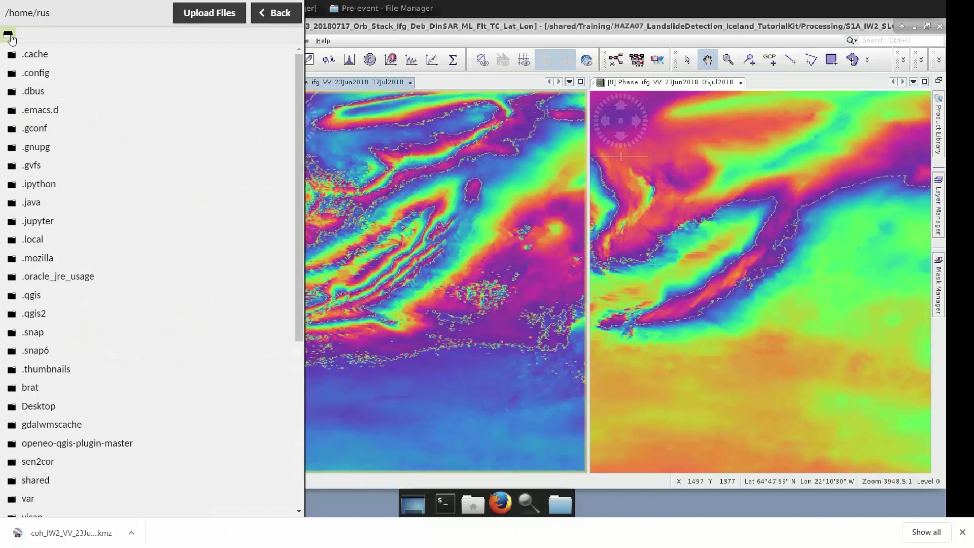
click(267, 13)
click(196, 132)
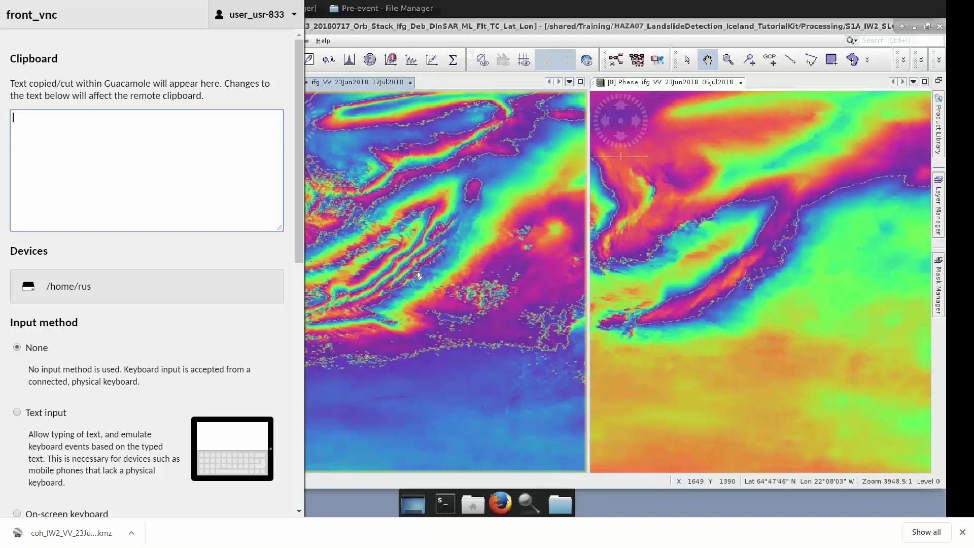
key(ctrl+alt+shift)
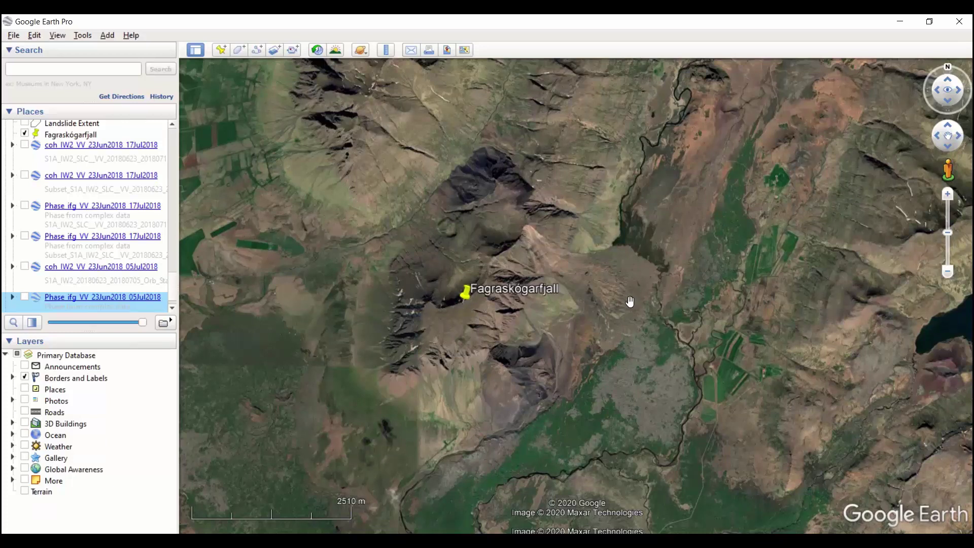
In Google Earth Pro, examine the satellite imagery of the landslide and the river valley around the Fagraskógarfjall placemark.
drag(629, 301, 605, 310)
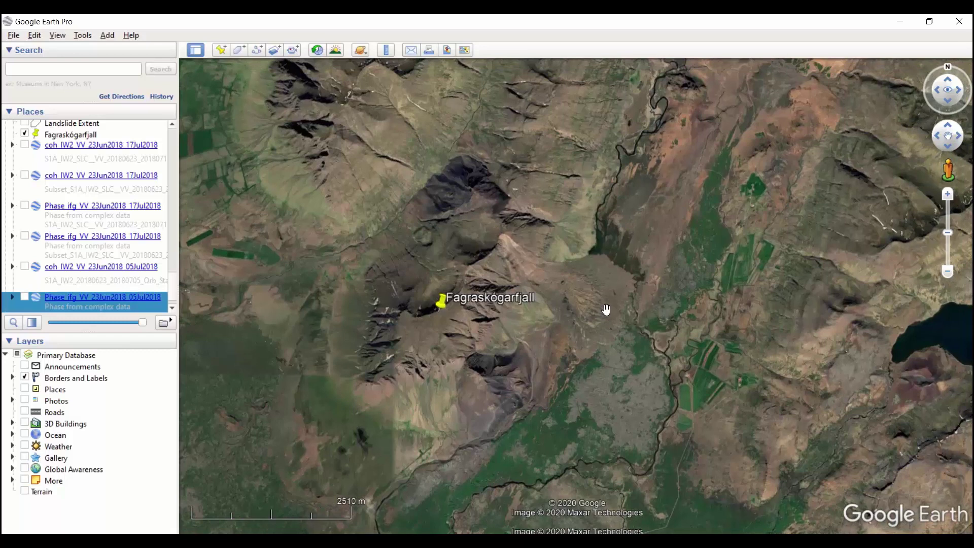
scroll(606, 310, up, 2)
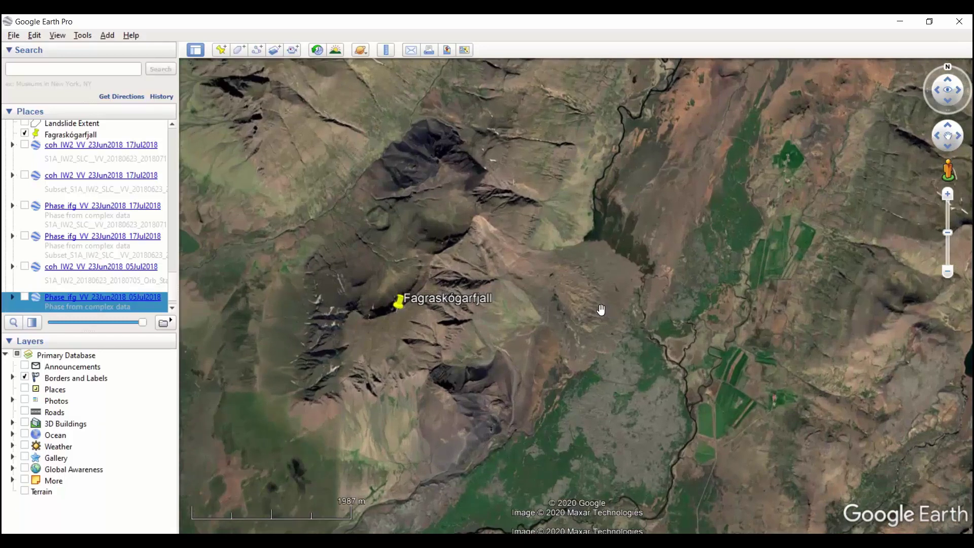
scroll(597, 312, down, 2)
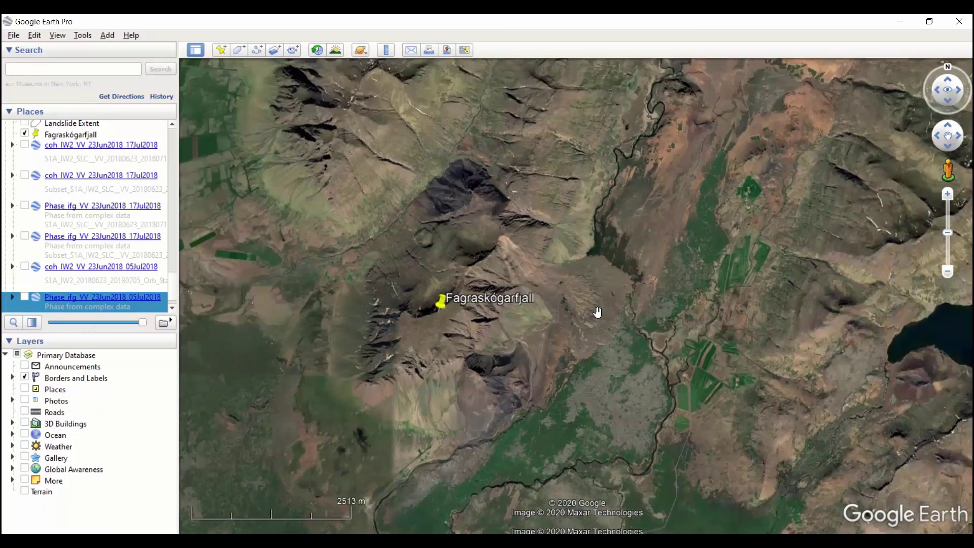
drag(587, 354, 594, 326)
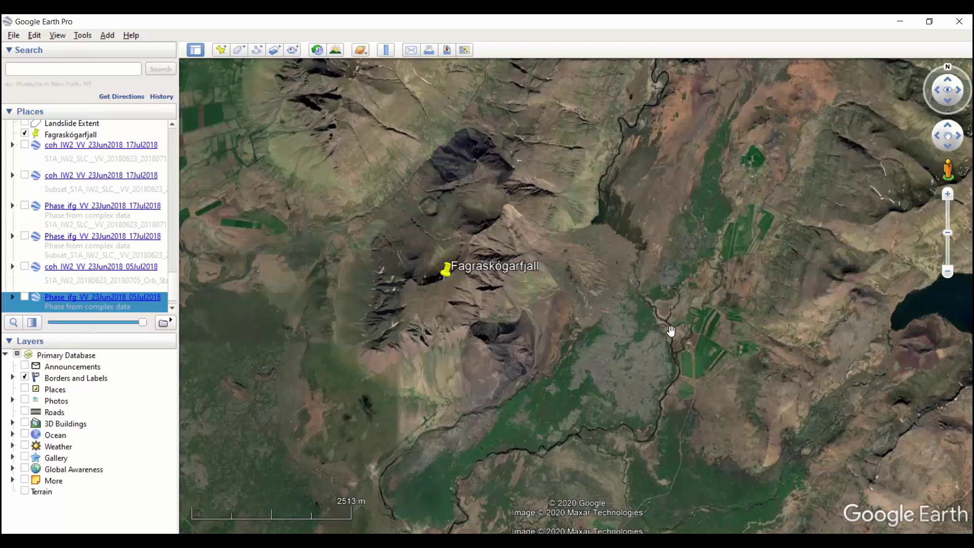
drag(585, 438, 596, 319)
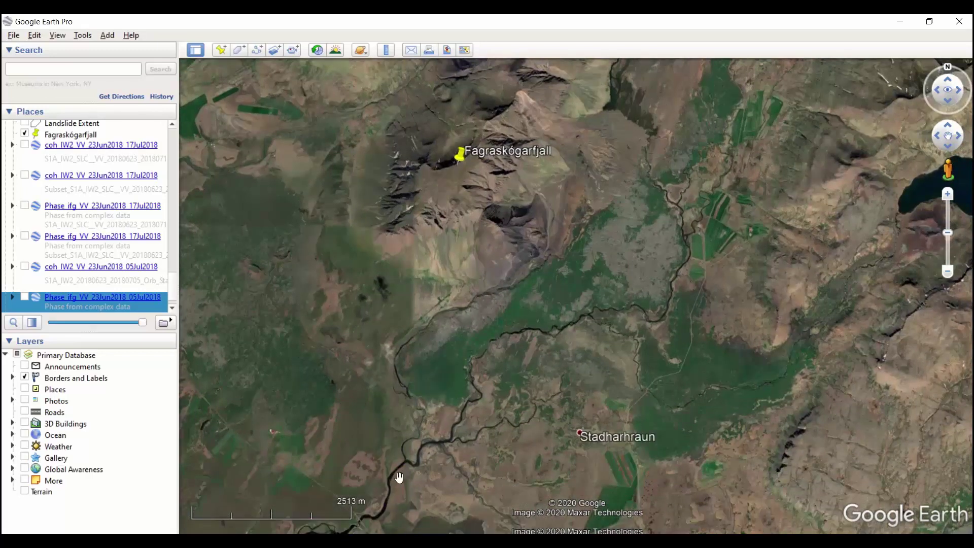
drag(409, 484, 450, 440)
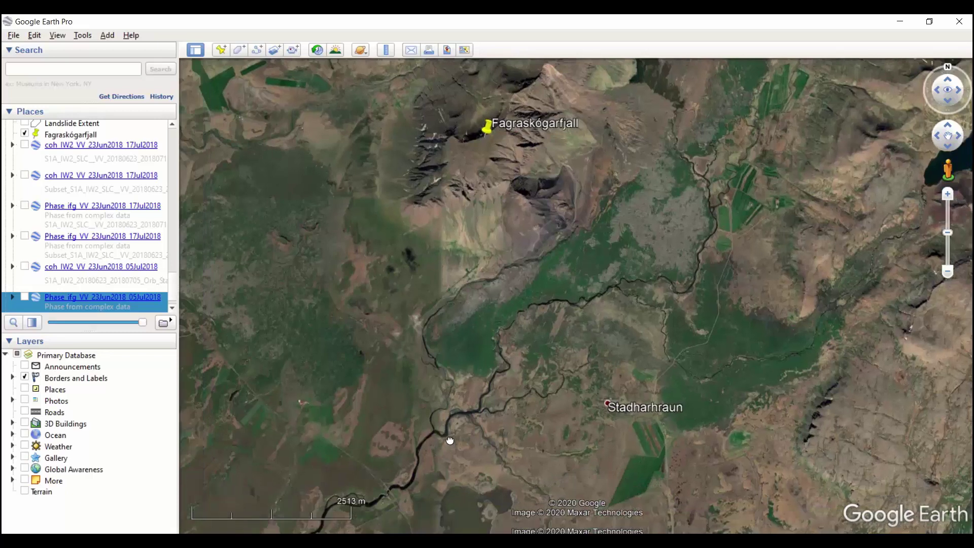
drag(533, 400, 495, 527)
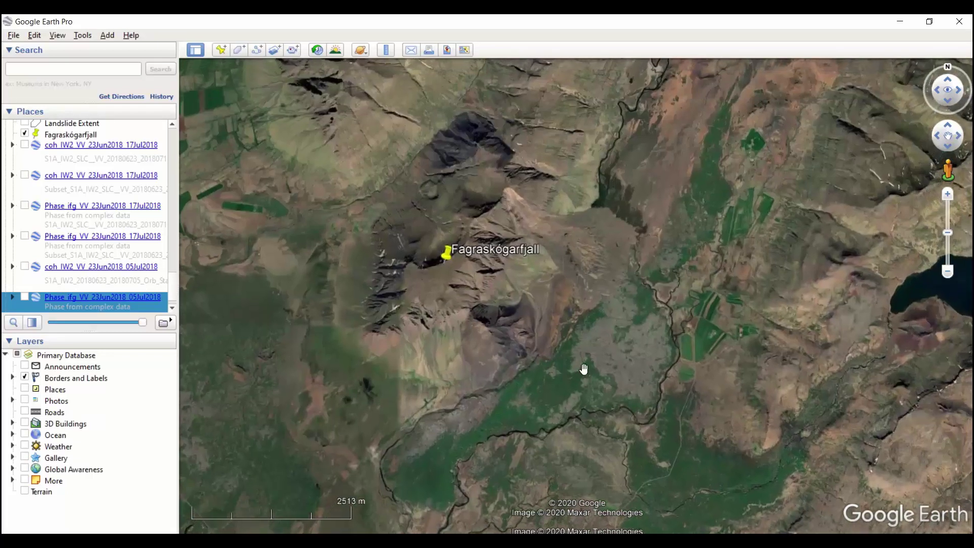
drag(584, 369, 539, 410)
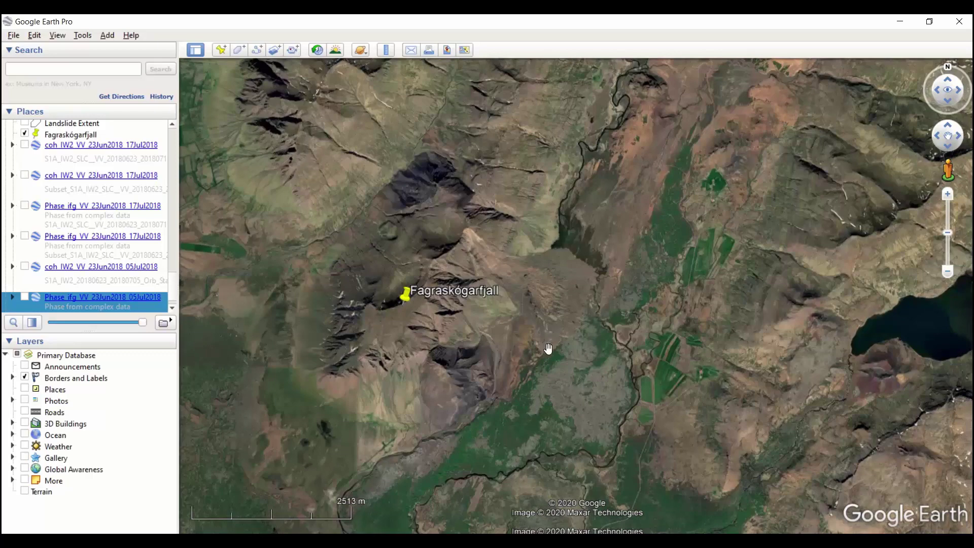
drag(548, 370, 554, 384)
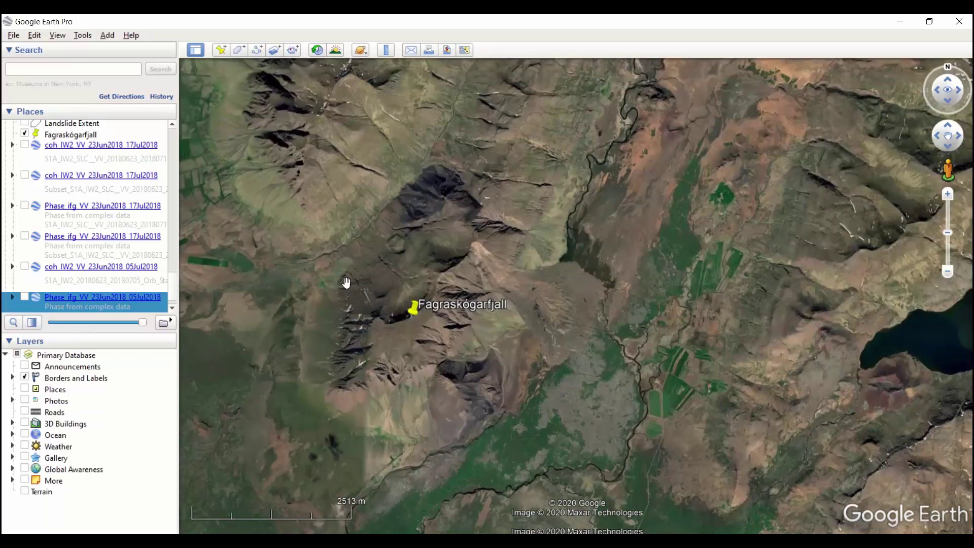
Toggle the full coh_IW2_VV_23Jun2018_17Jul2018 overlay on and off to compare the co-event coherence with the satellite imagery.
click(25, 145)
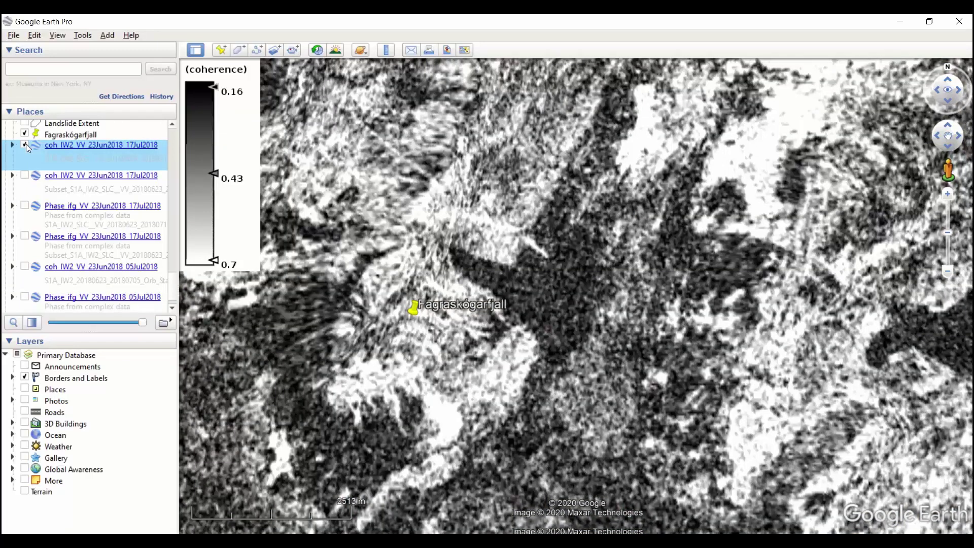
click(26, 144)
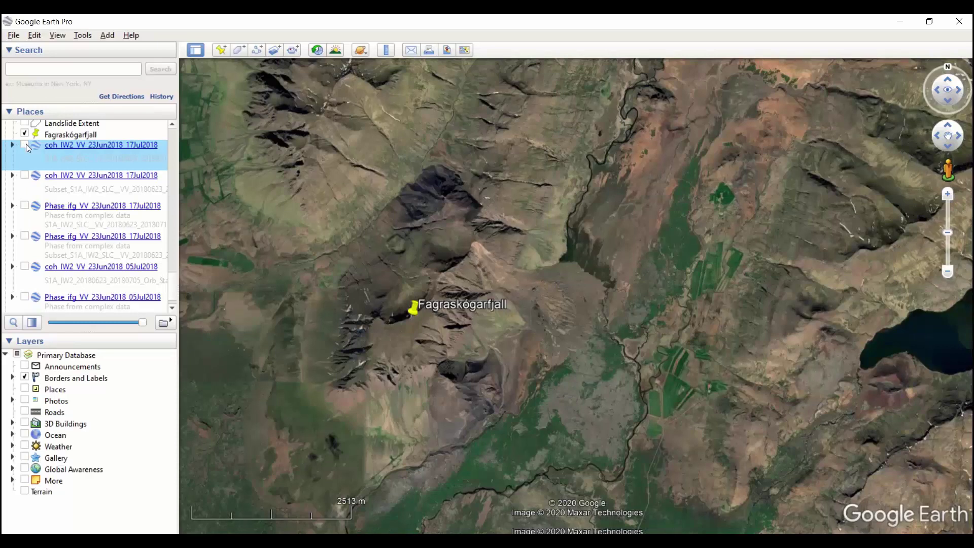
click(26, 144)
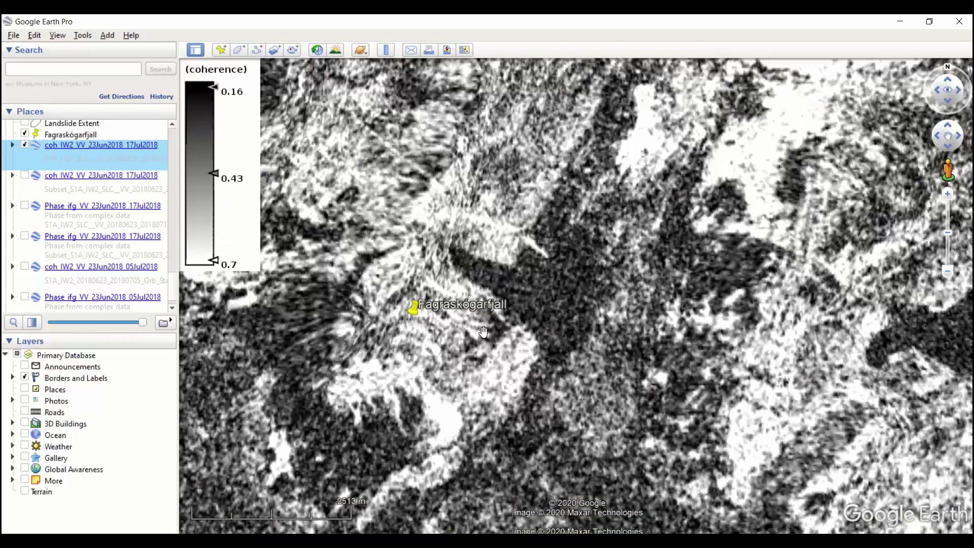
click(25, 145)
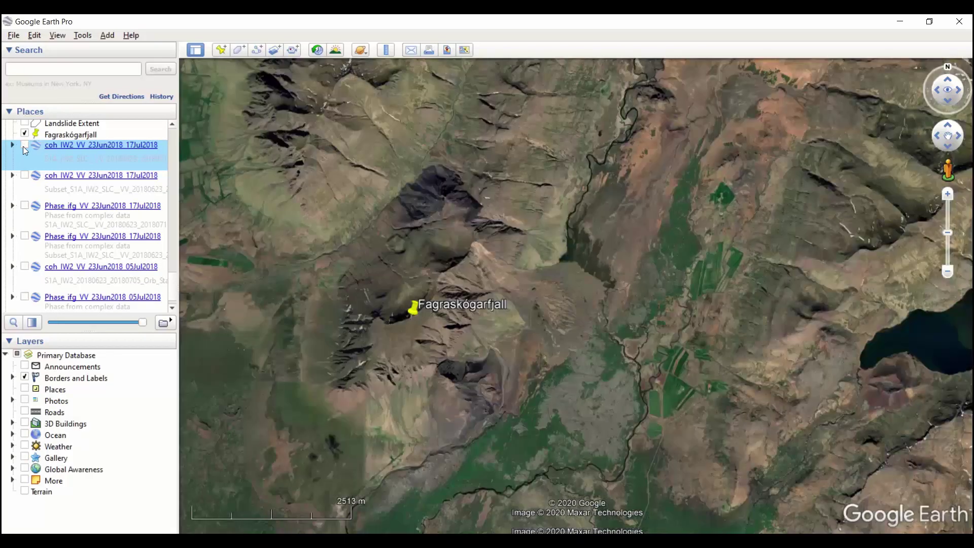
click(239, 51)
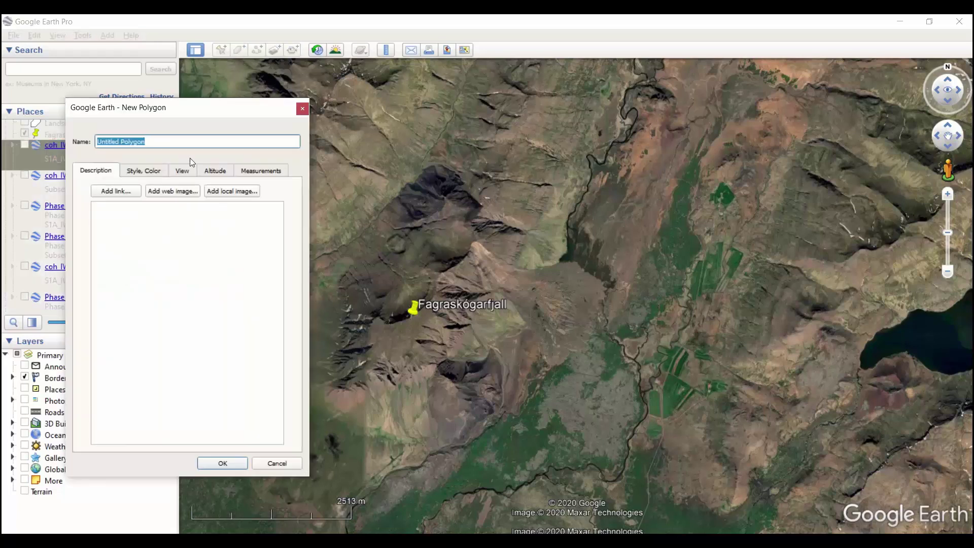
click(159, 172)
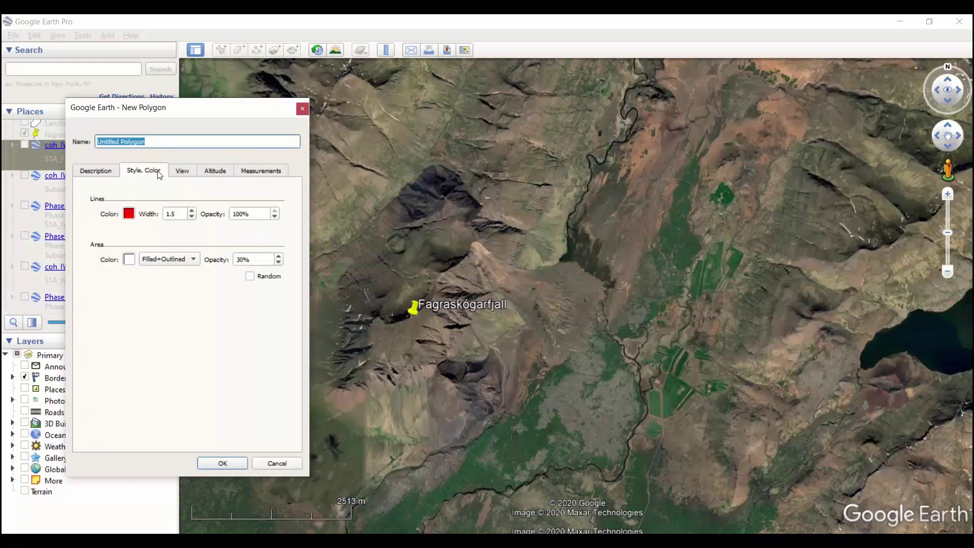
click(114, 175)
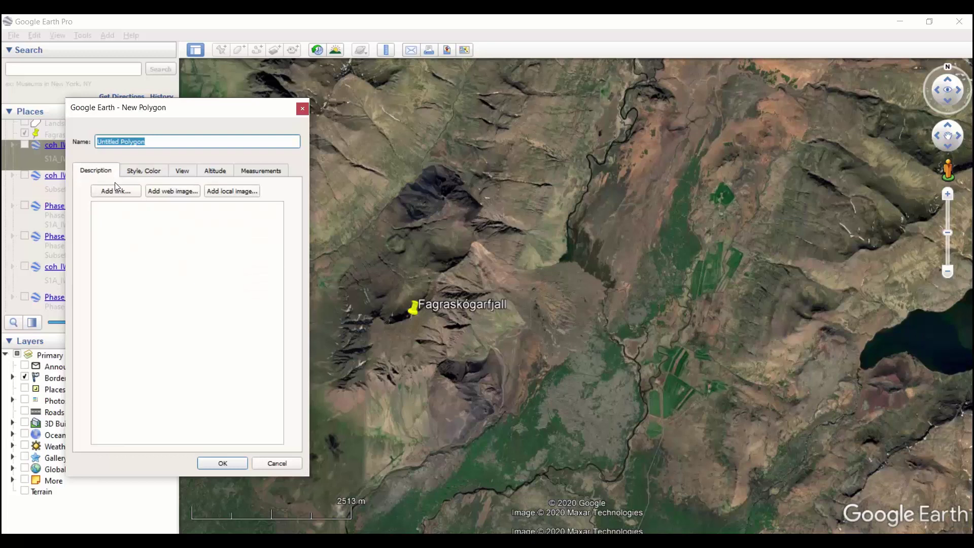
click(273, 463)
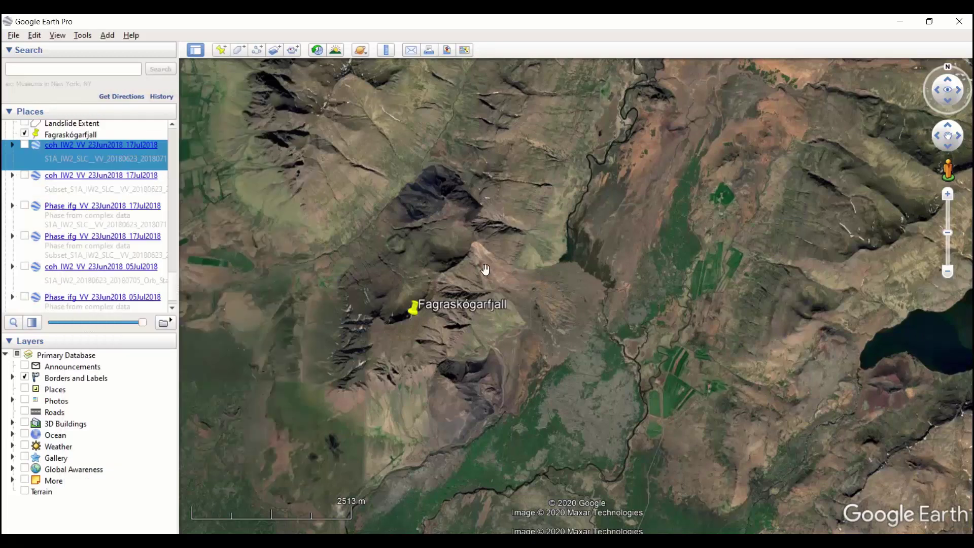
Show the Landslide Extent polygon and check its perimeter and area in its properties, then close them without changes.
click(24, 123)
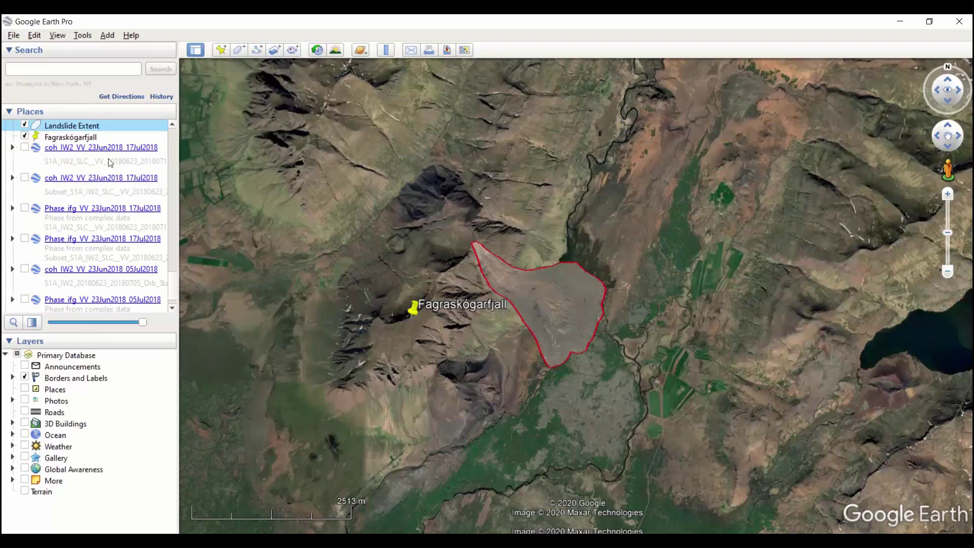
right_click(75, 130)
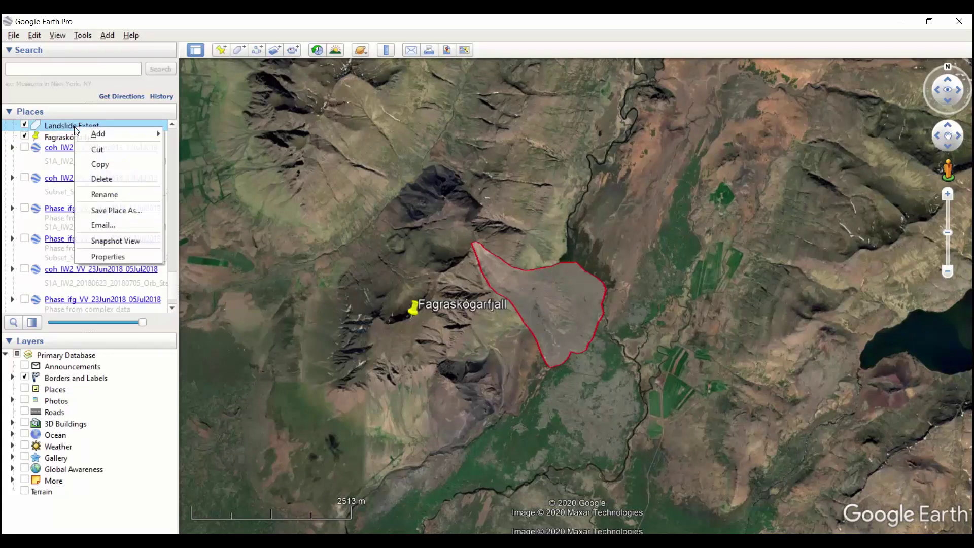
click(128, 258)
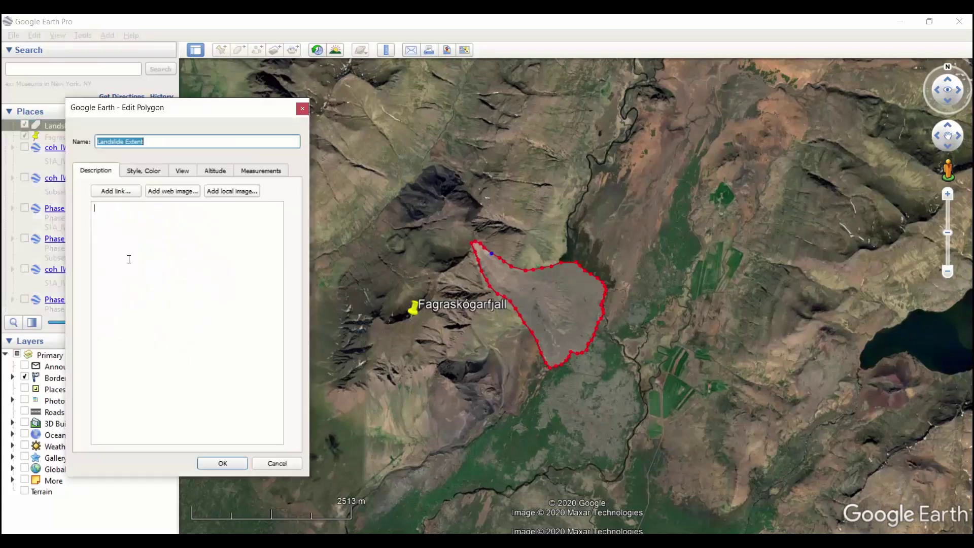
click(273, 174)
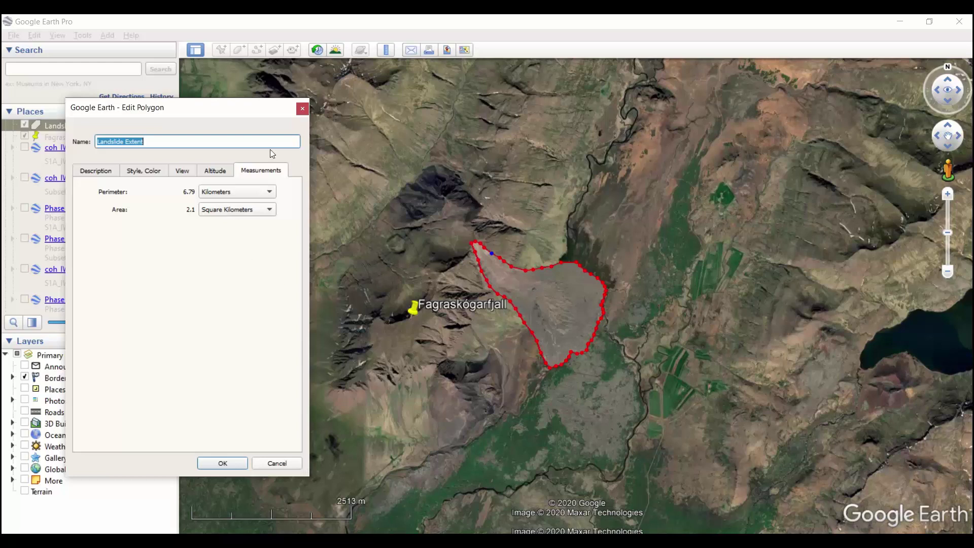
click(302, 108)
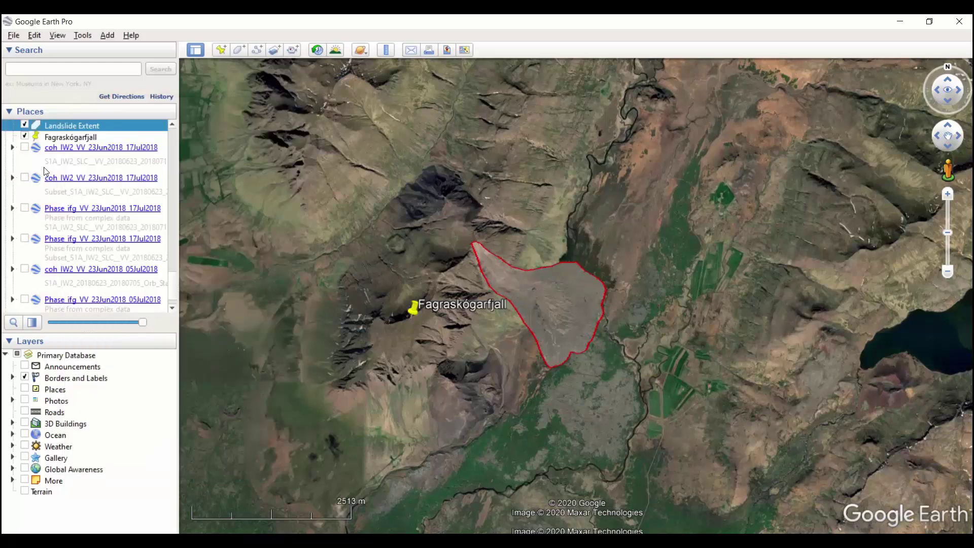
Toggle the full coh_IW2_VV_23Jun2018_17Jul2018 overlay on and off to compare the low-coherence zone with the Landslide Extent polygon.
click(24, 149)
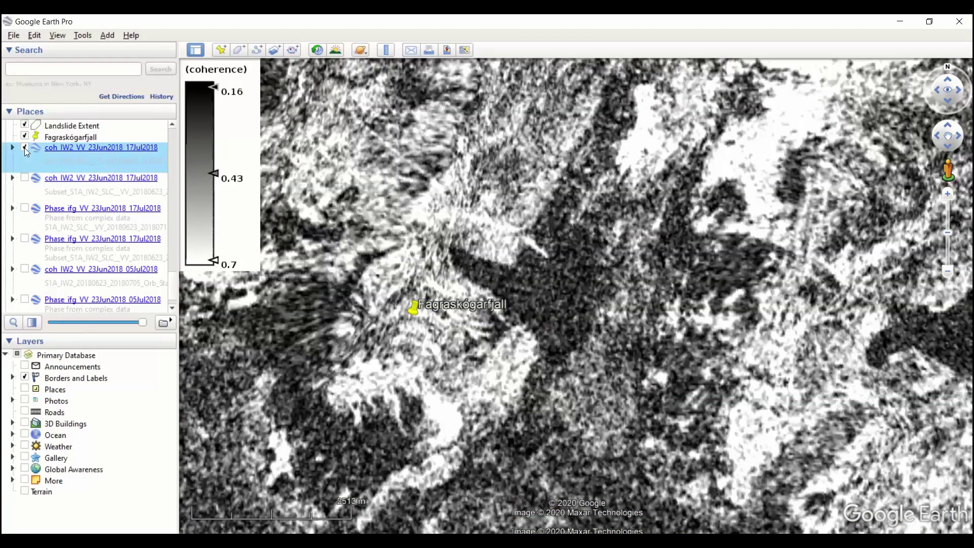
click(24, 148)
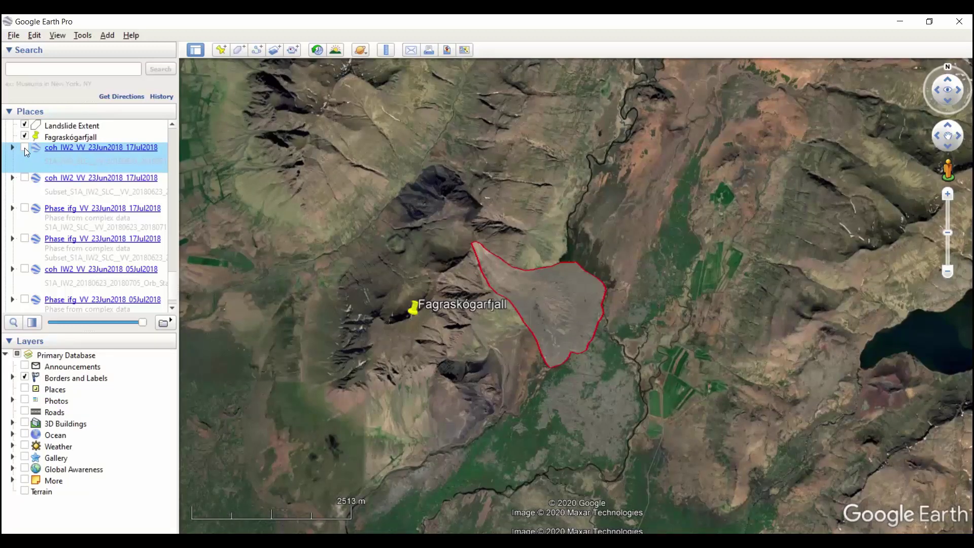
Turn on historical imagery, step back to 7/11/2017 and return to 5/27/2019 to compare the slope before and after the landslide.
click(320, 56)
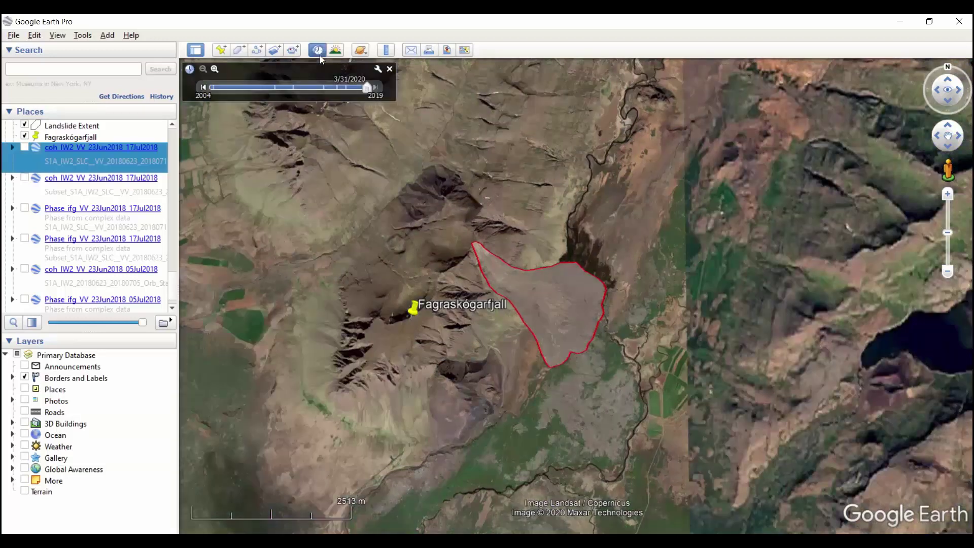
click(203, 89)
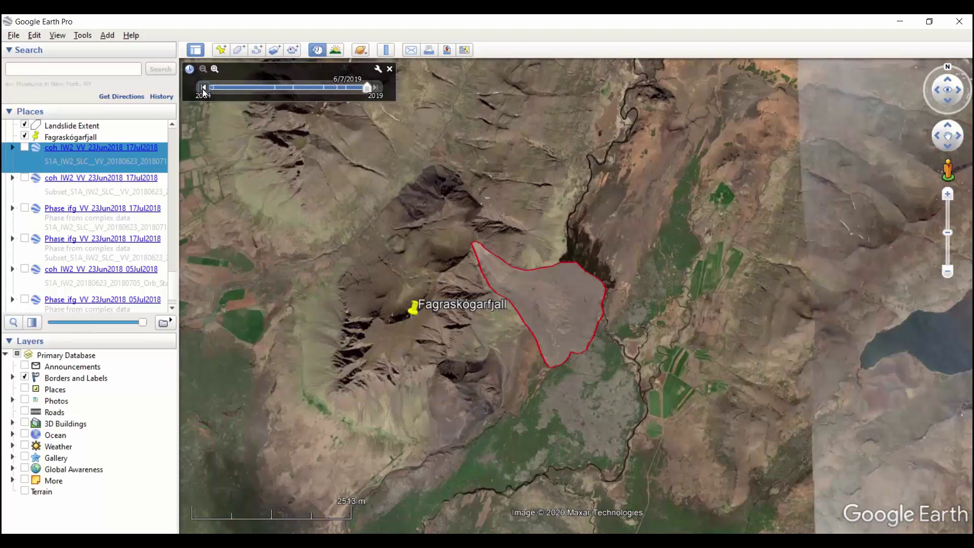
click(204, 88)
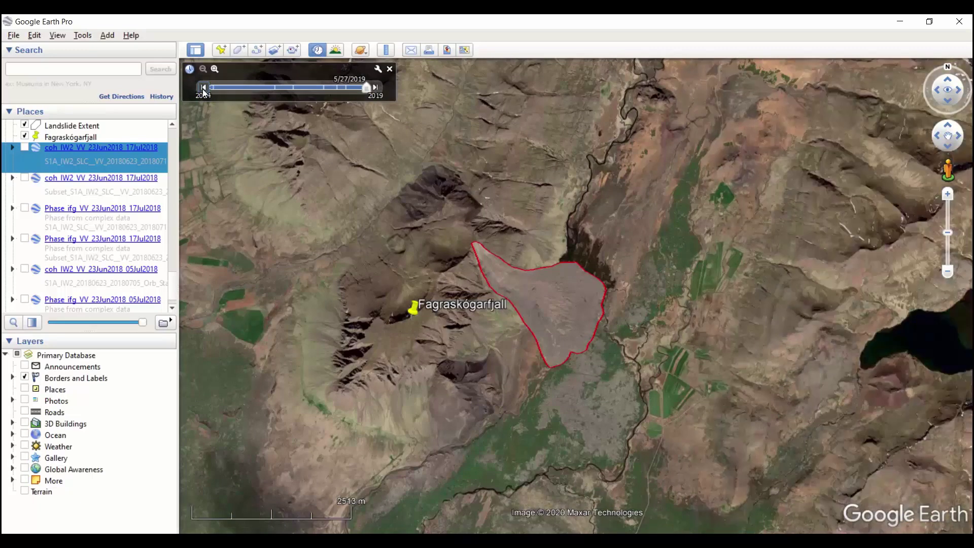
click(204, 89)
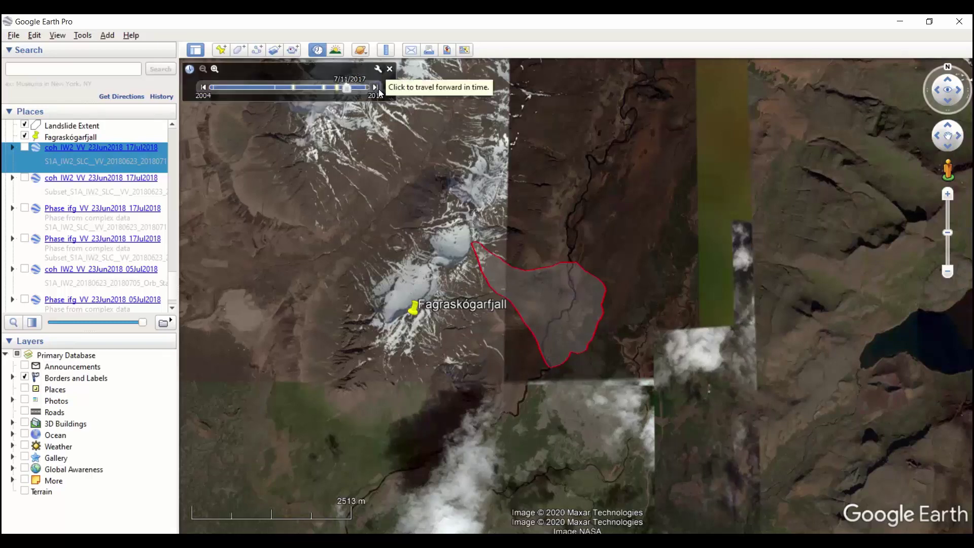
click(378, 90)
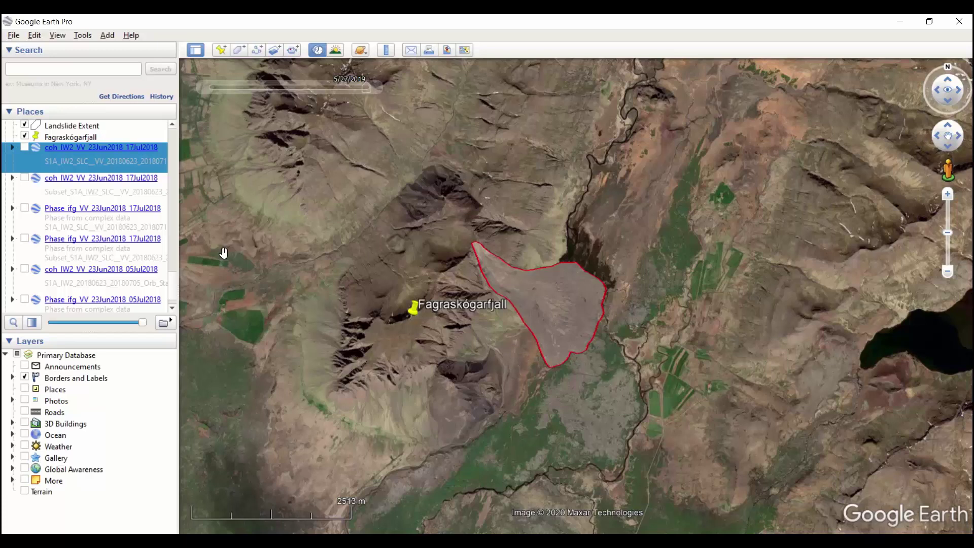
Toggle the full Phase_ifg_VV_23Jun2018_17Jul2018 overlay to compare the co-event phase with the landslide area, leaving it hidden.
click(24, 209)
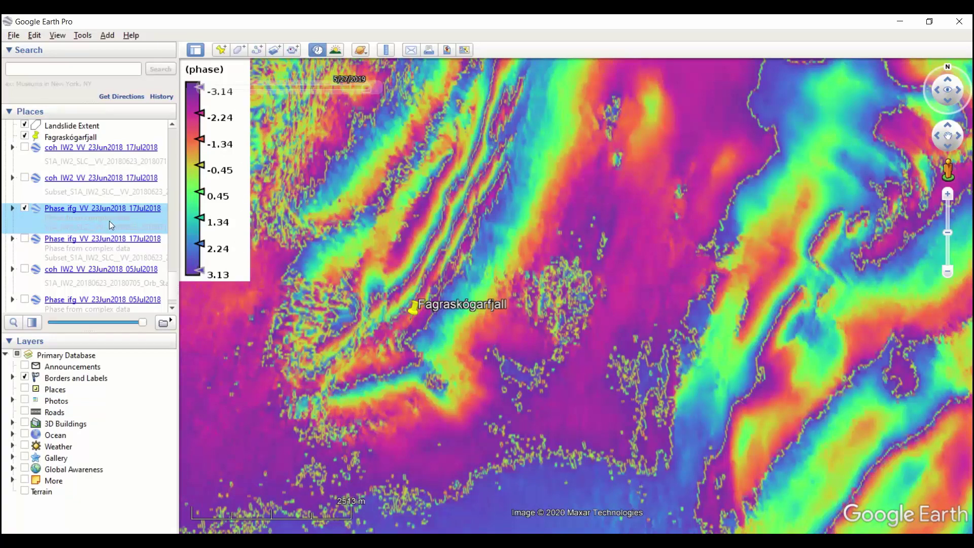
click(25, 208)
click(25, 208)
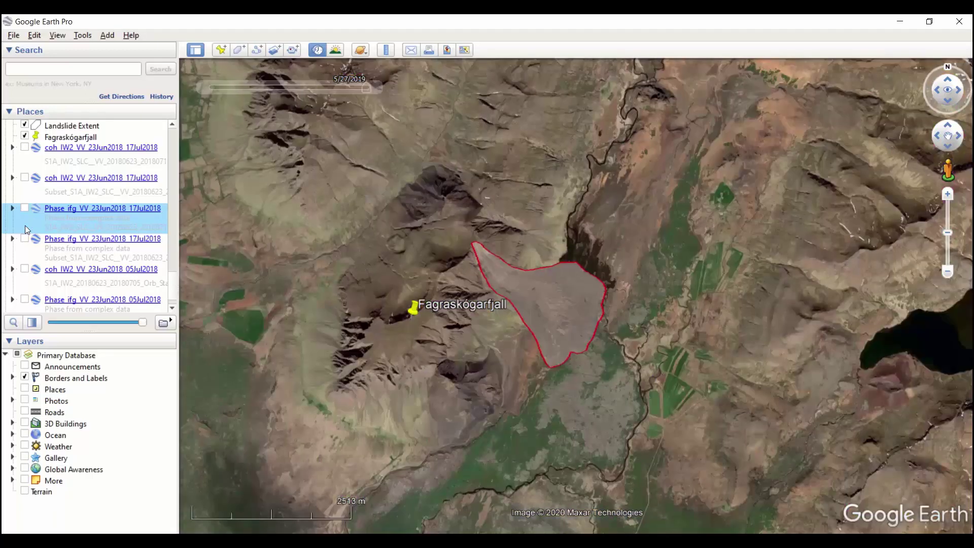
Toggle the Phase_ifg_VV_23Jun2018_05Jul2018 overlay on and off to compare the pre-event phase with the landslide area.
click(23, 300)
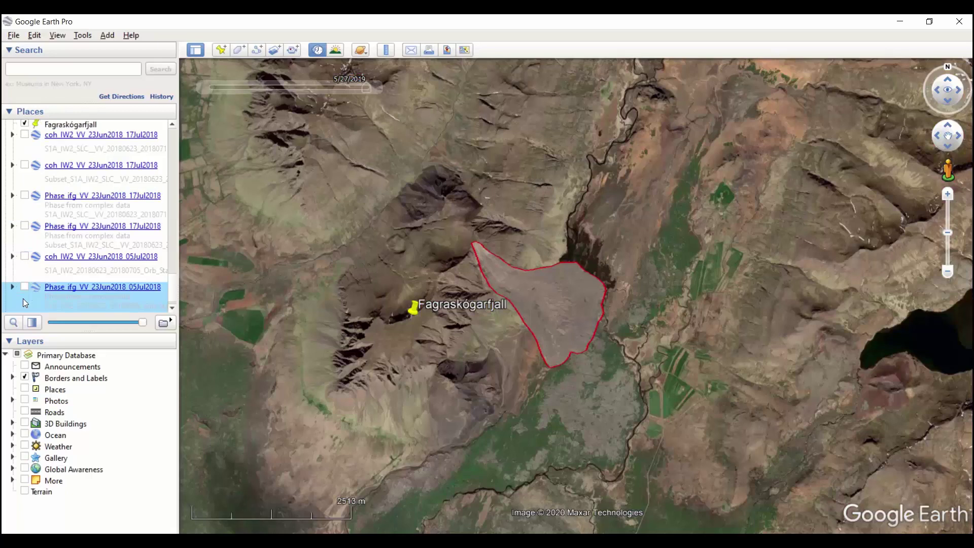
click(25, 287)
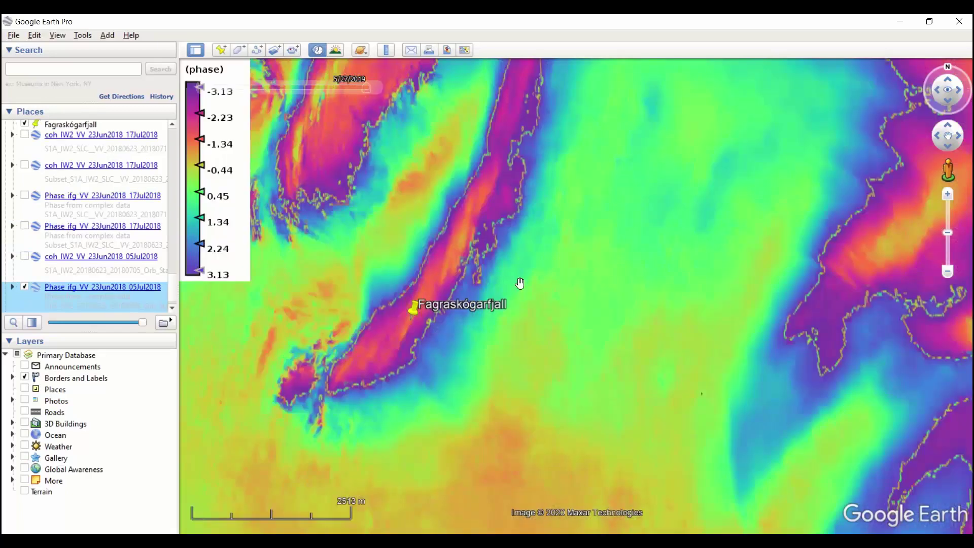
click(25, 287)
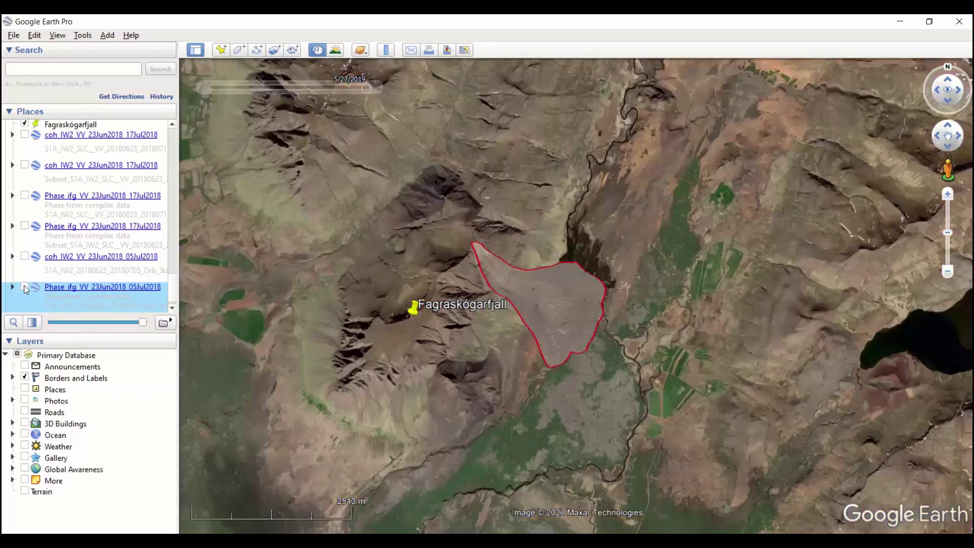
click(25, 287)
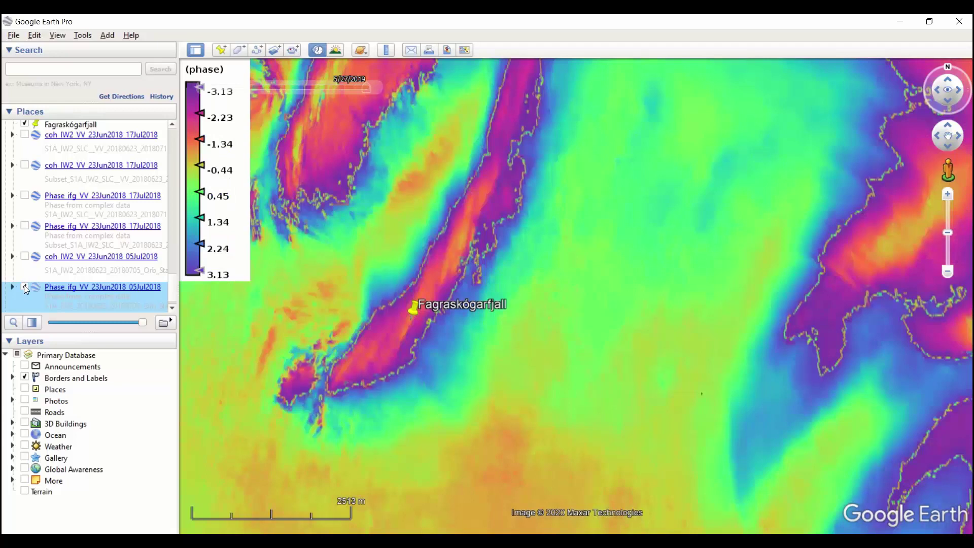
click(25, 287)
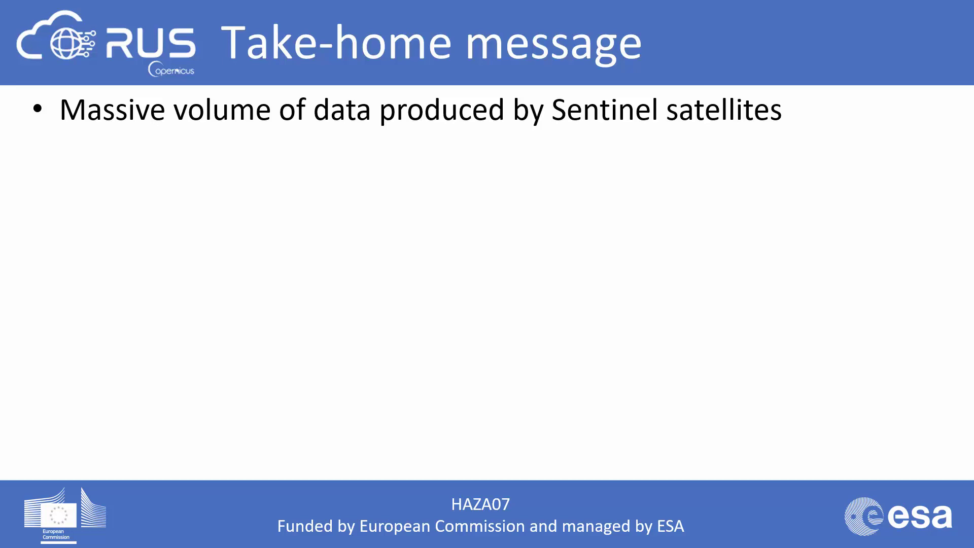
key(Right)
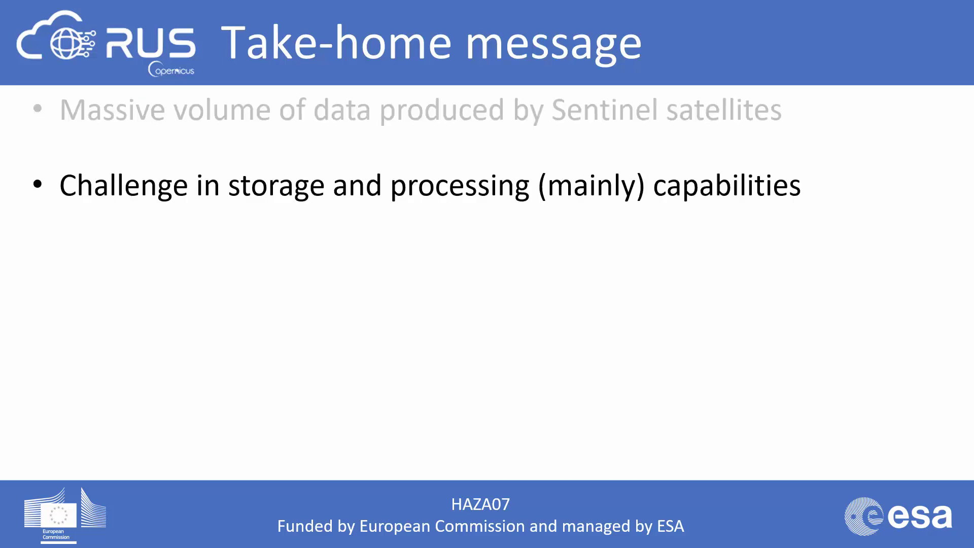
key(Right)
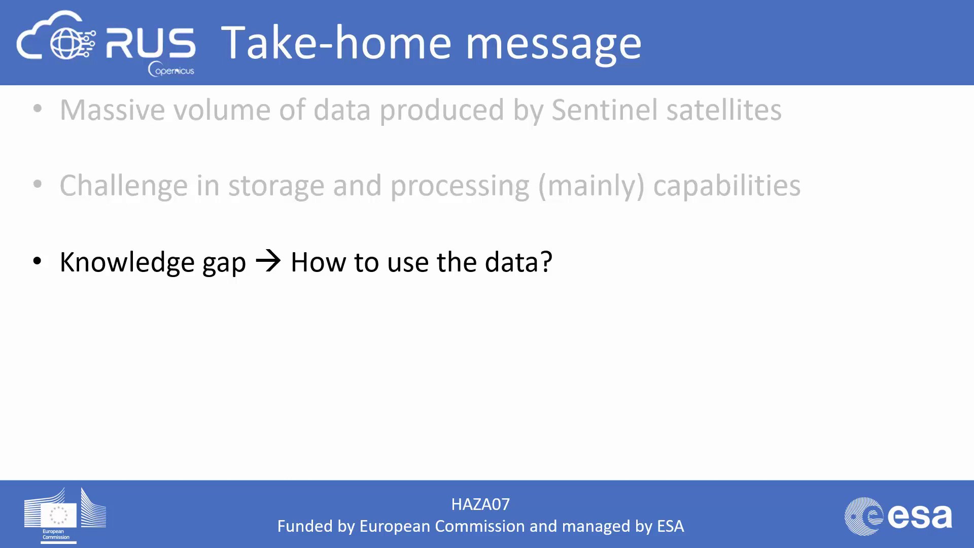
key(Right)
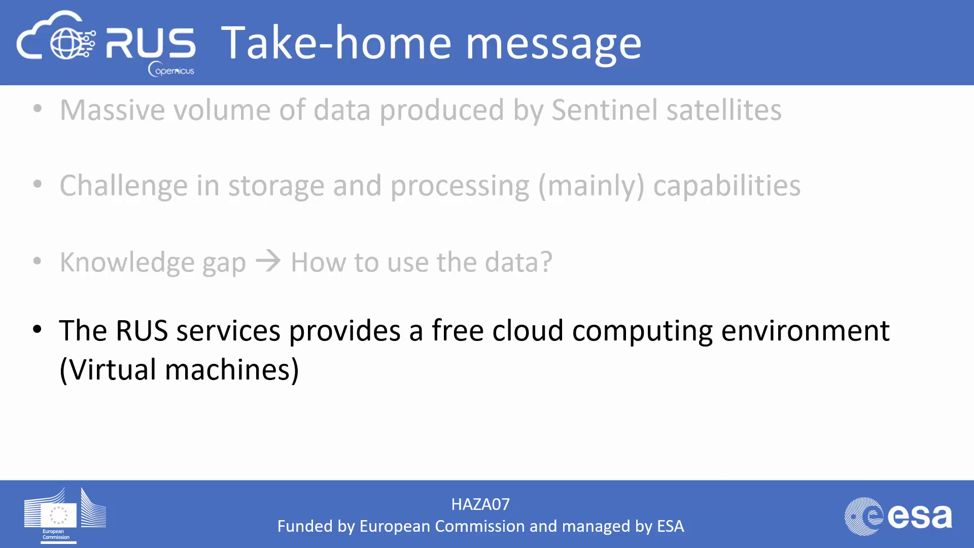
key(Right)
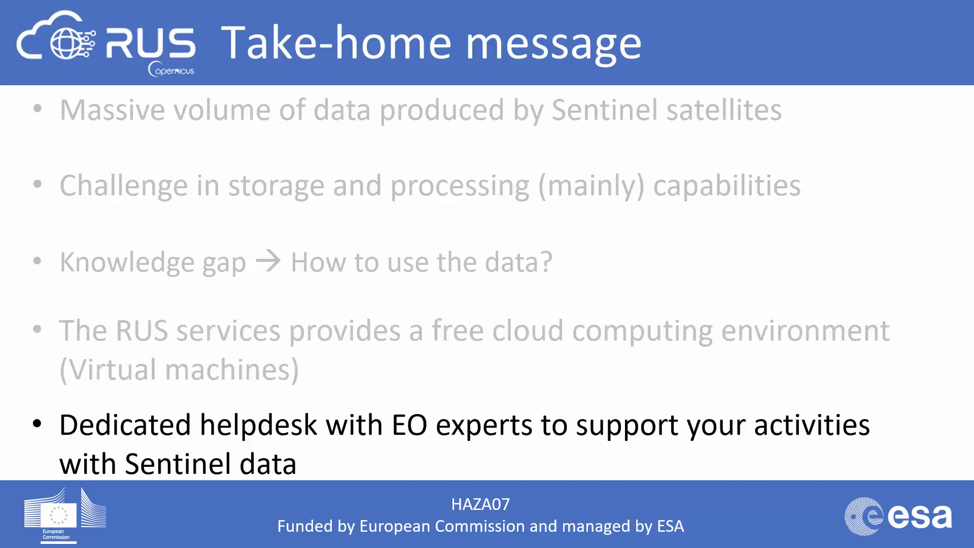